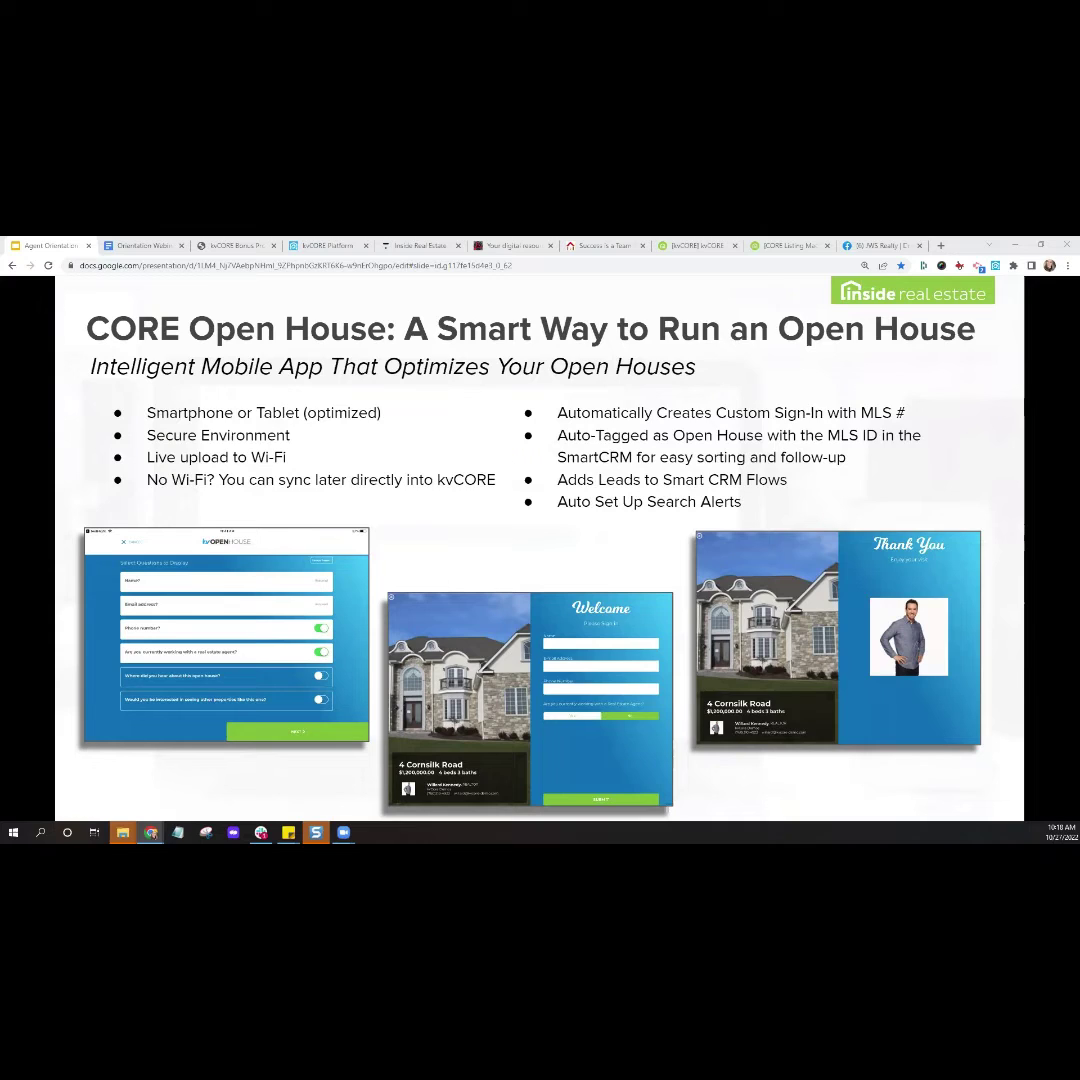
Switch from the orientation slides to the kvCORE dashboard and preview the Lead Engine tools
{"action": "key", "text": "Right"}
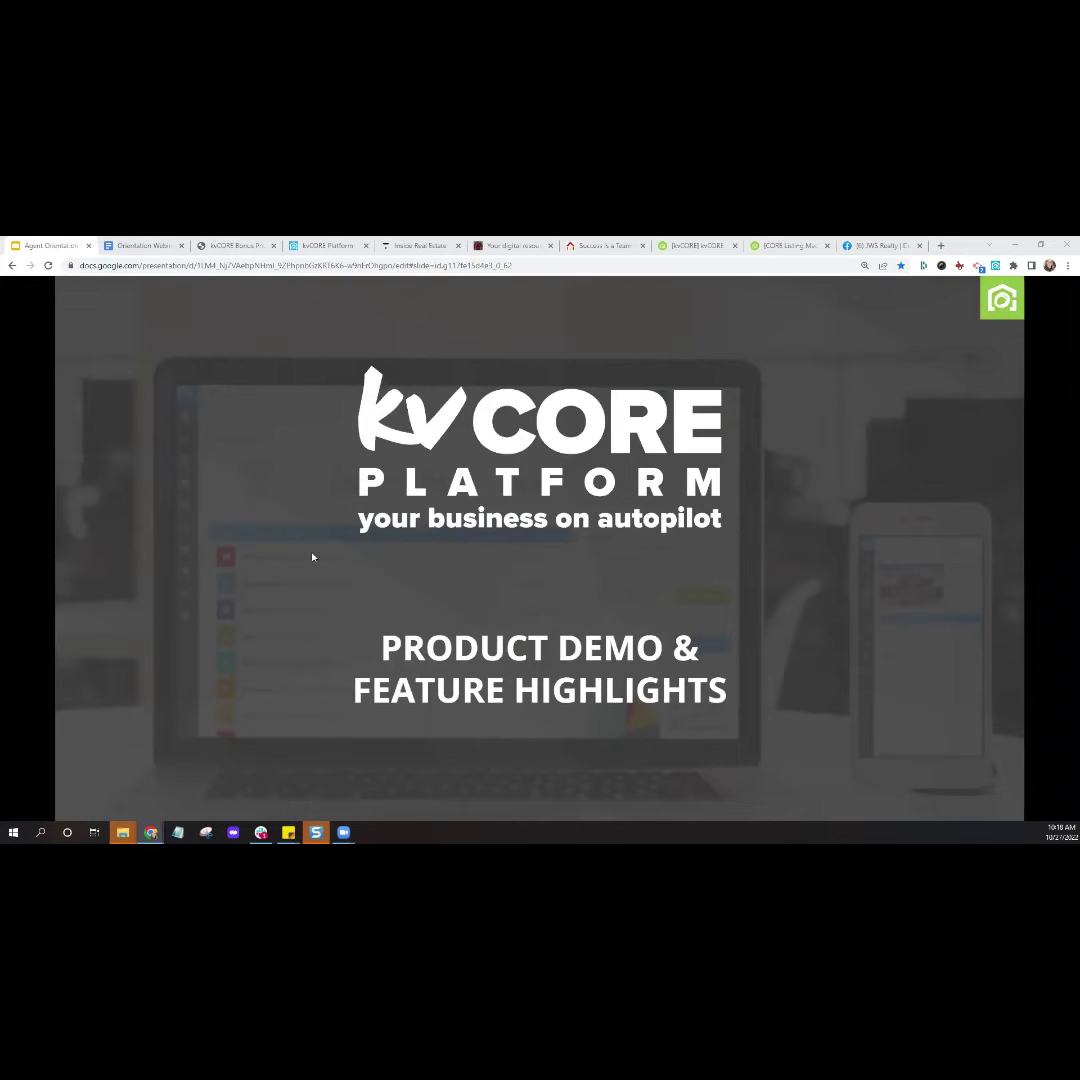
{"action": "left_click", "coordinate": [320, 245]}
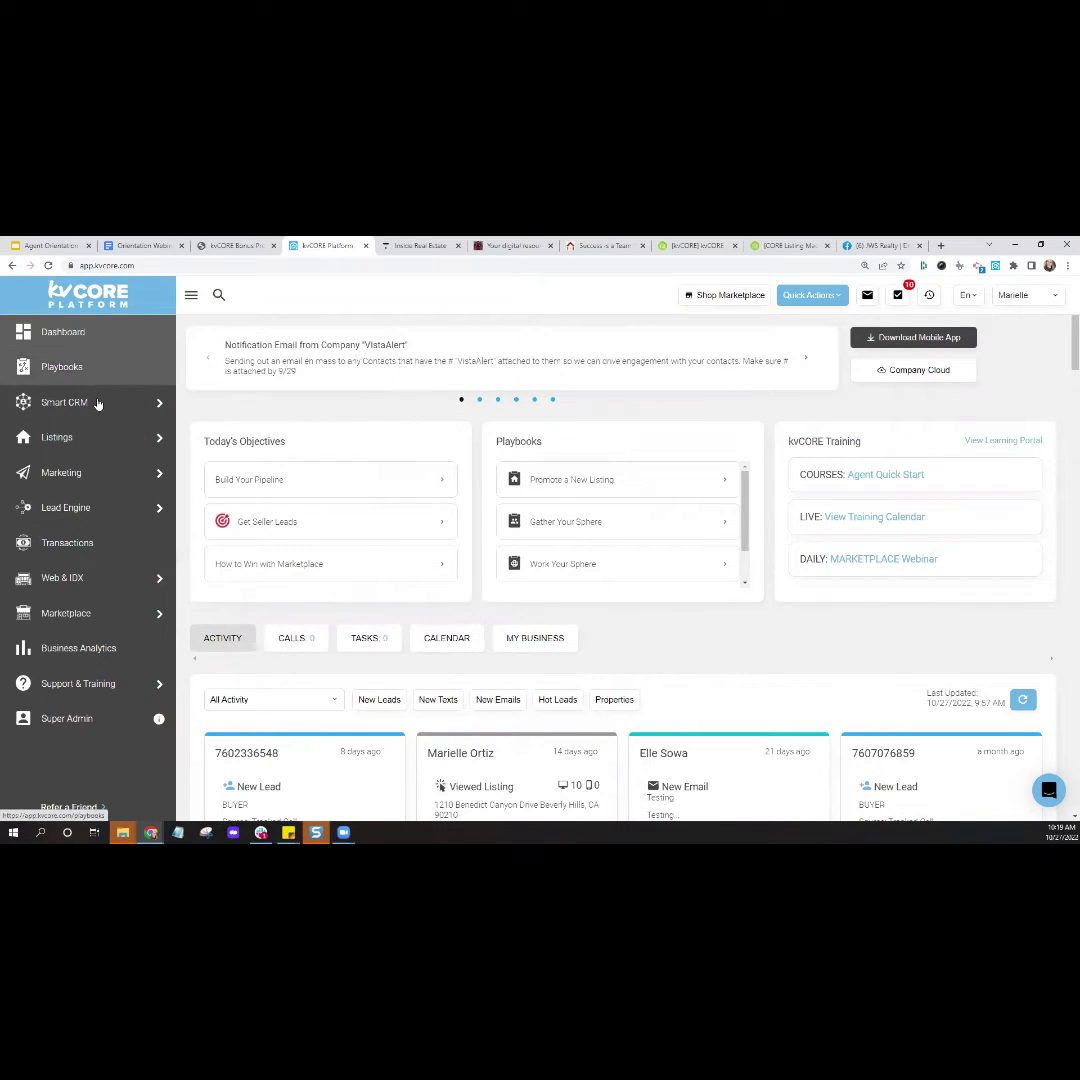
{"action": "mouse_move", "coordinate": [98, 433]}
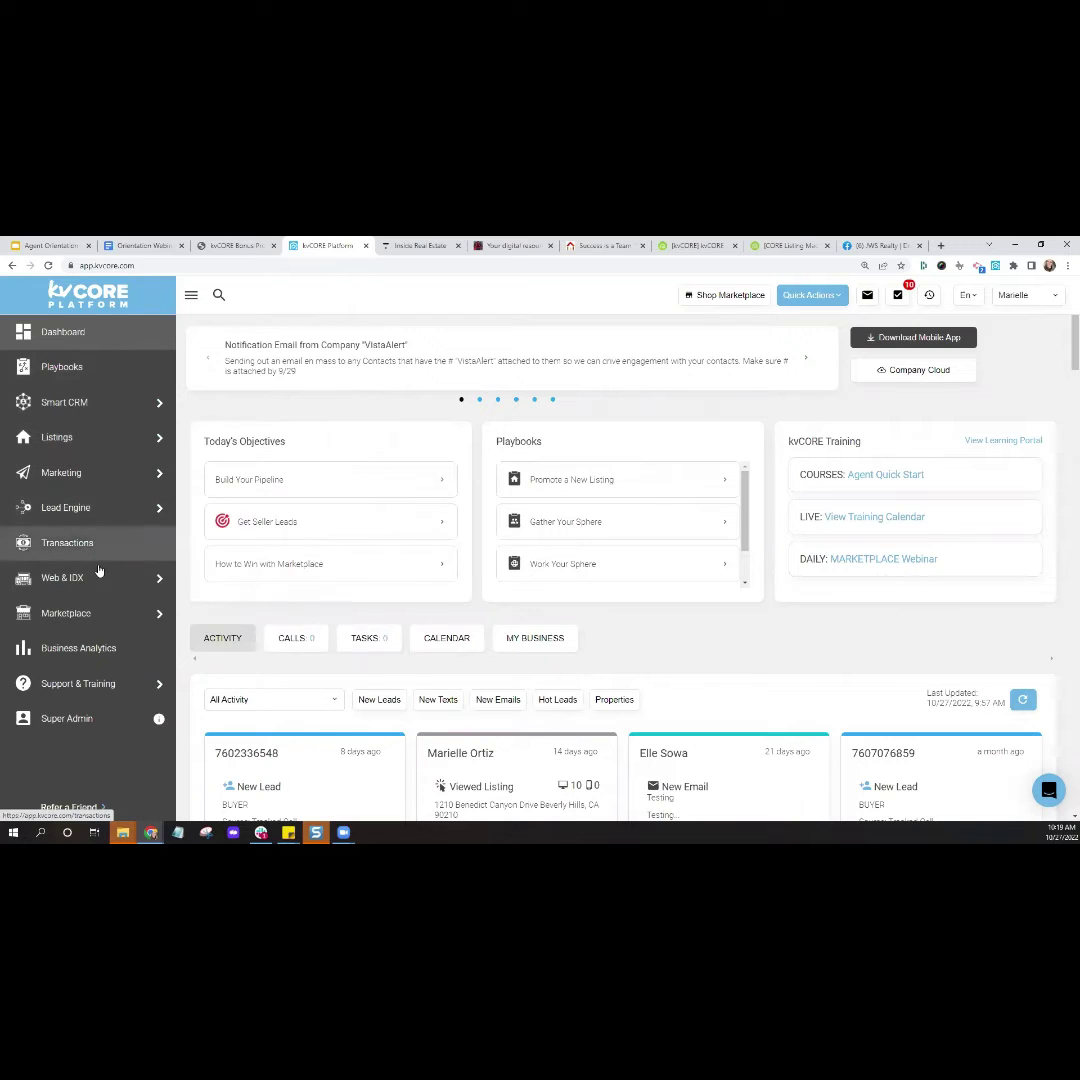
{"action": "mouse_move", "coordinate": [103, 519]}
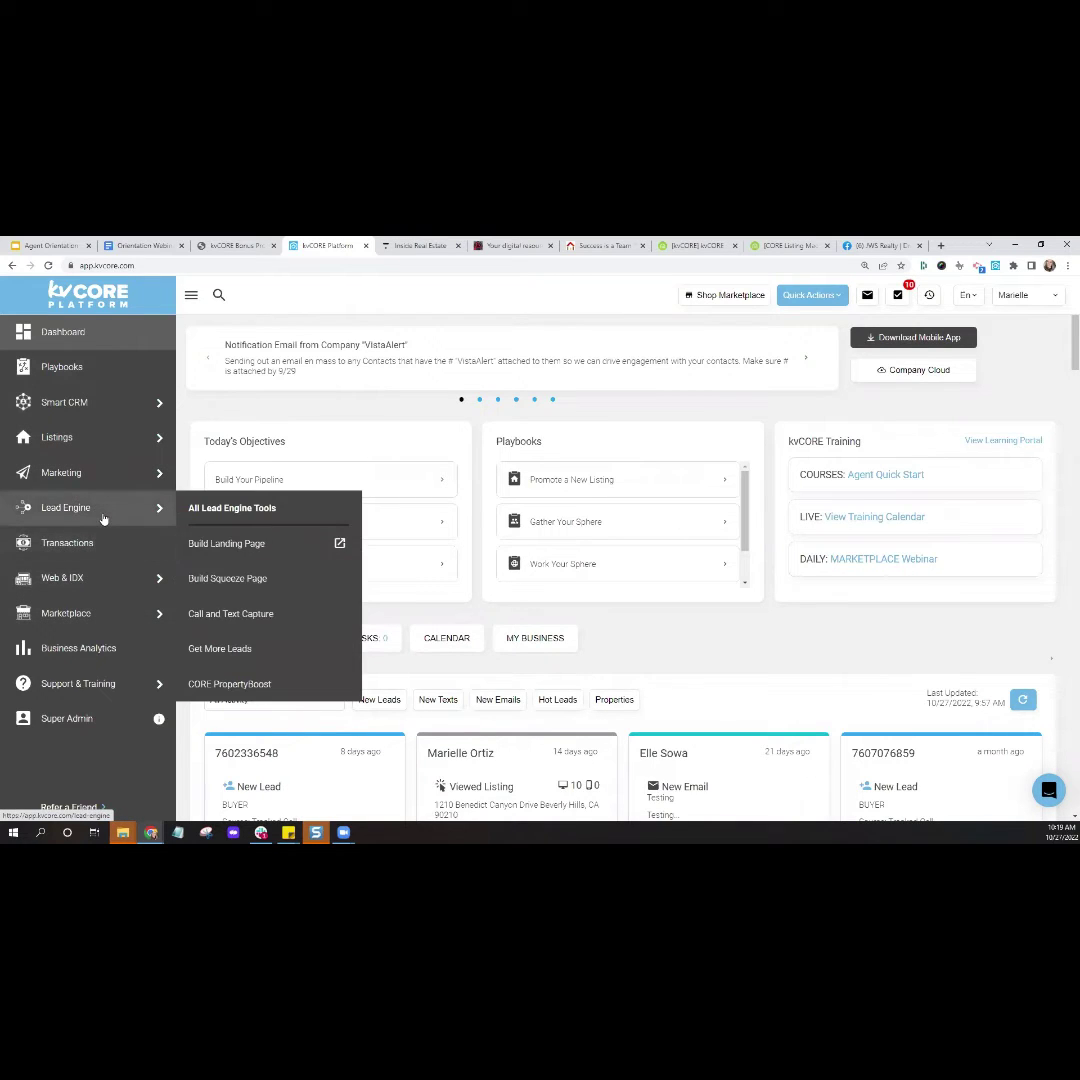
{"action": "mouse_move", "coordinate": [108, 484]}
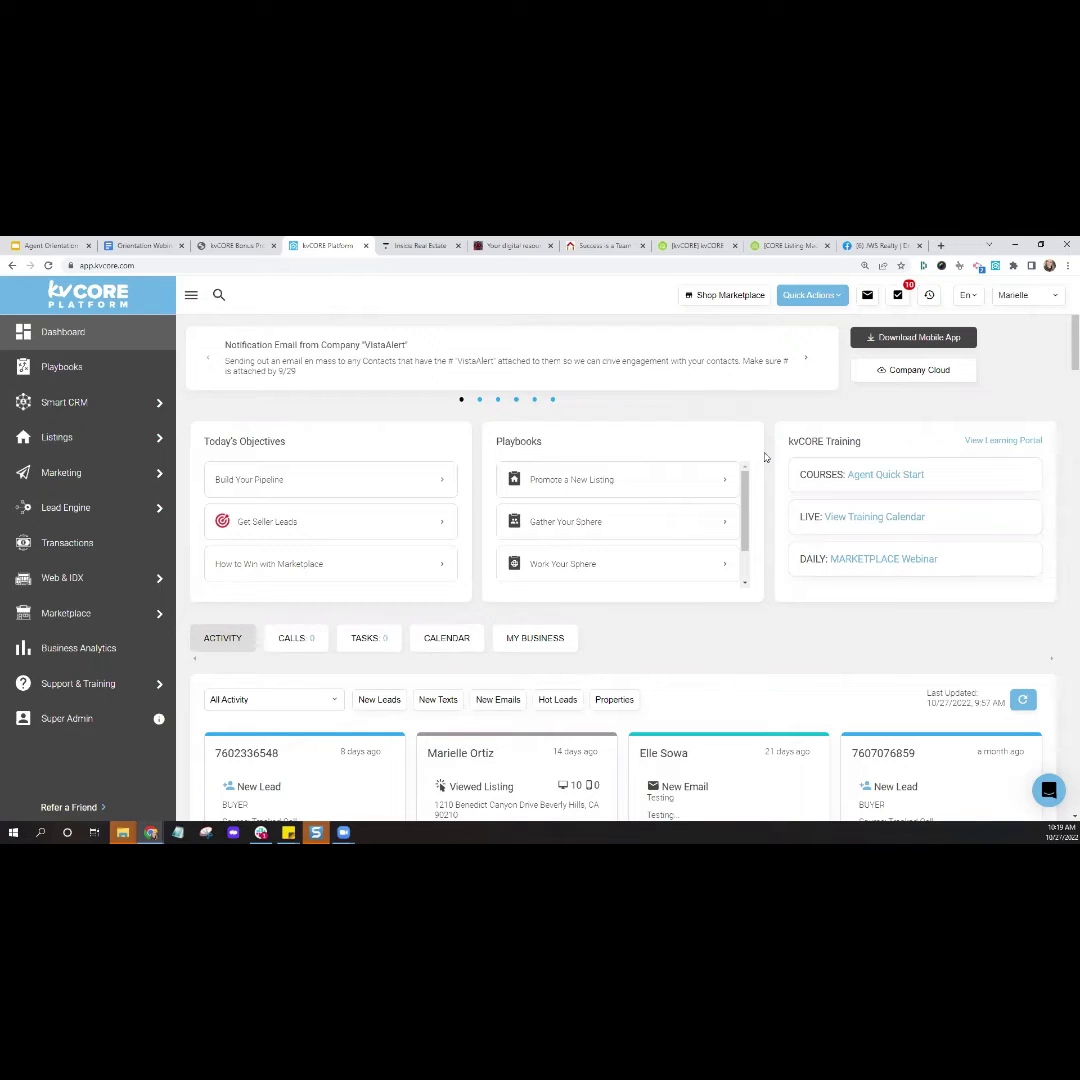
Open the Agent Quick Start course from the dashboard's kvCORE Training section
{"action": "left_click", "coordinate": [823, 450]}
{"action": "left_click", "coordinate": [1002, 450]}
{"action": "left_click", "coordinate": [885, 484]}
{"action": "left_click", "coordinate": [885, 484]}
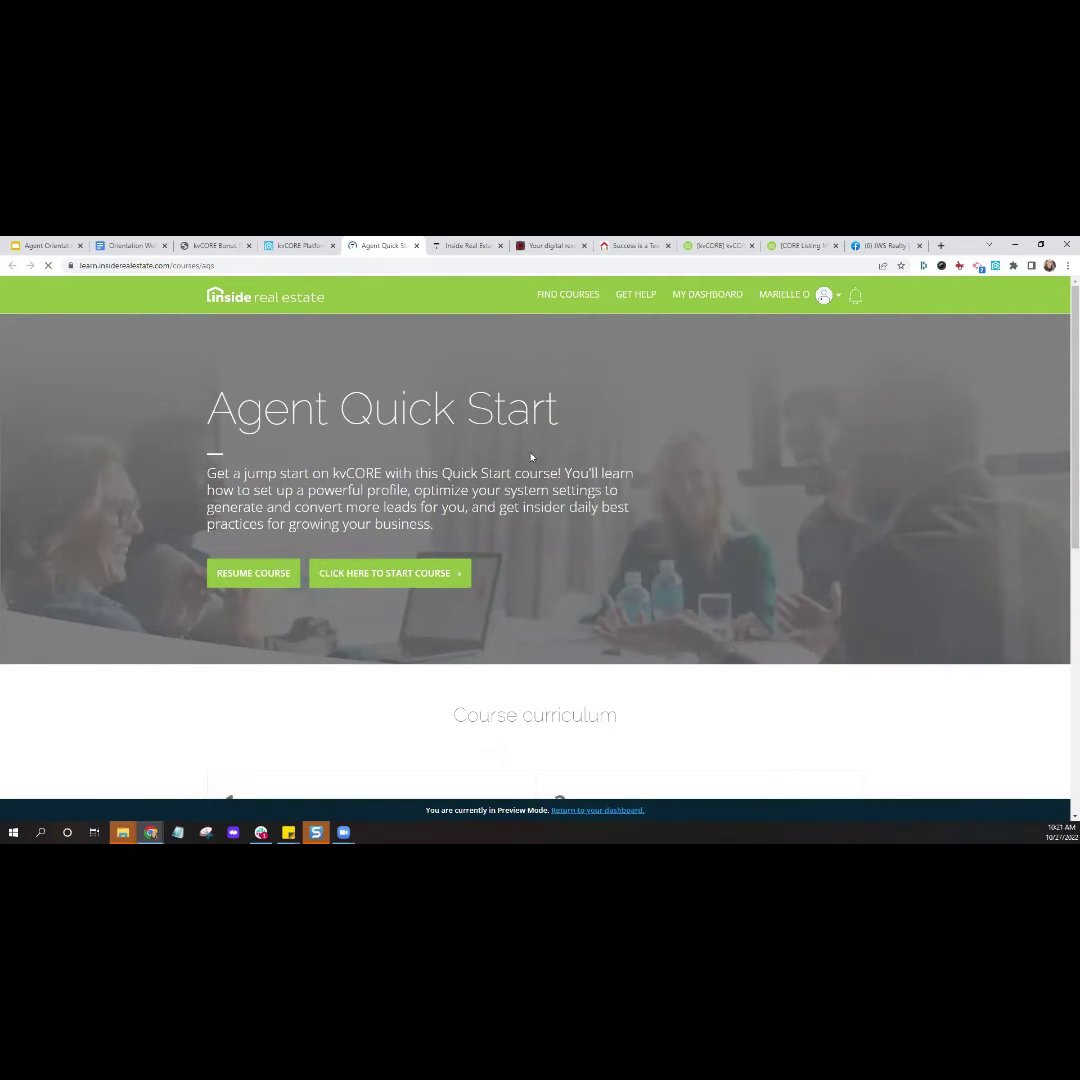
{"action": "left_click", "coordinate": [385, 584]}
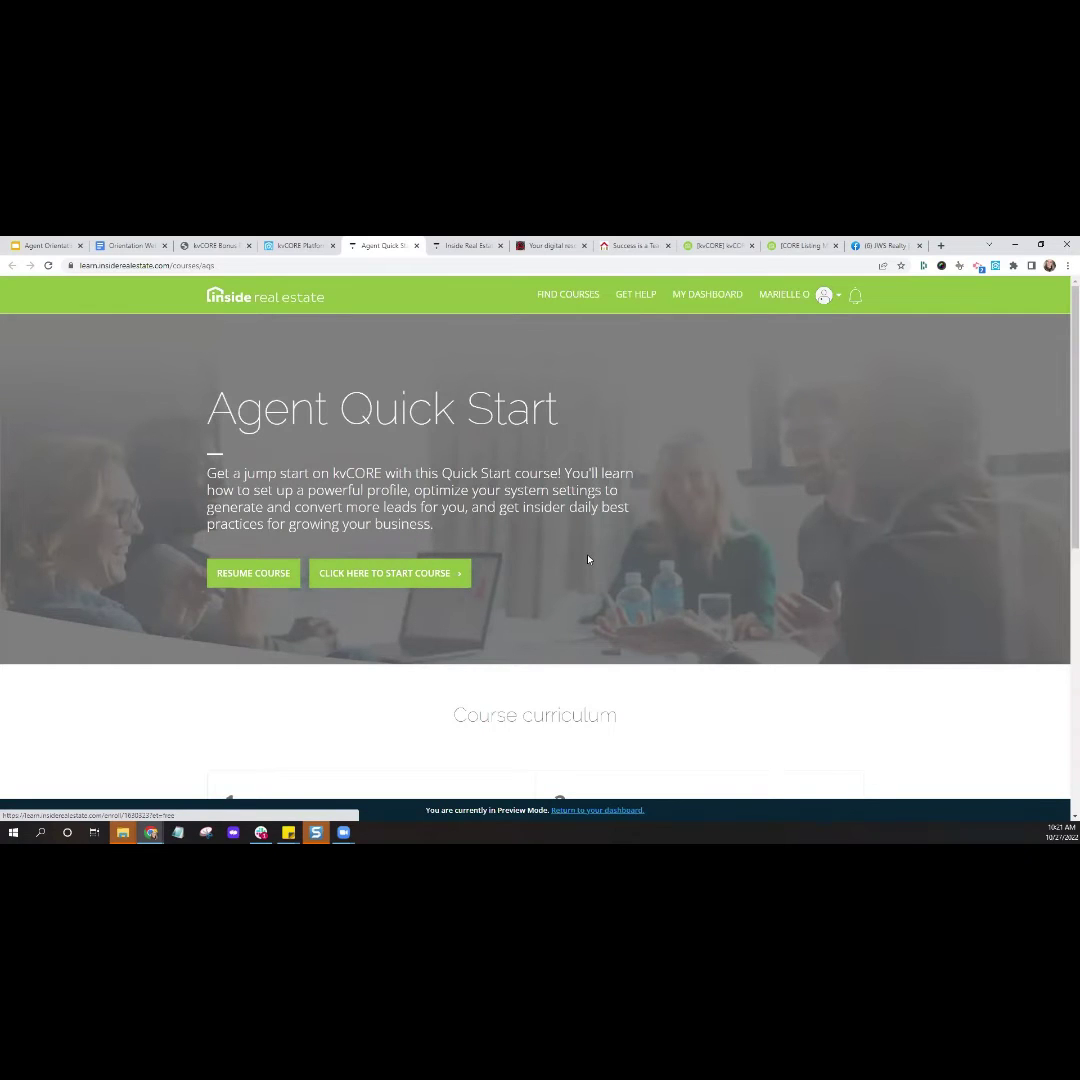
Expand the "Setting Up kvCORE" section of the course curriculum and review its lessons through "Join Our Live Webinar!"
{"action": "scroll", "coordinate": [495, 467], "scroll_direction": "down", "scroll_amount": 3}
{"action": "left_click", "coordinate": [493, 528]}
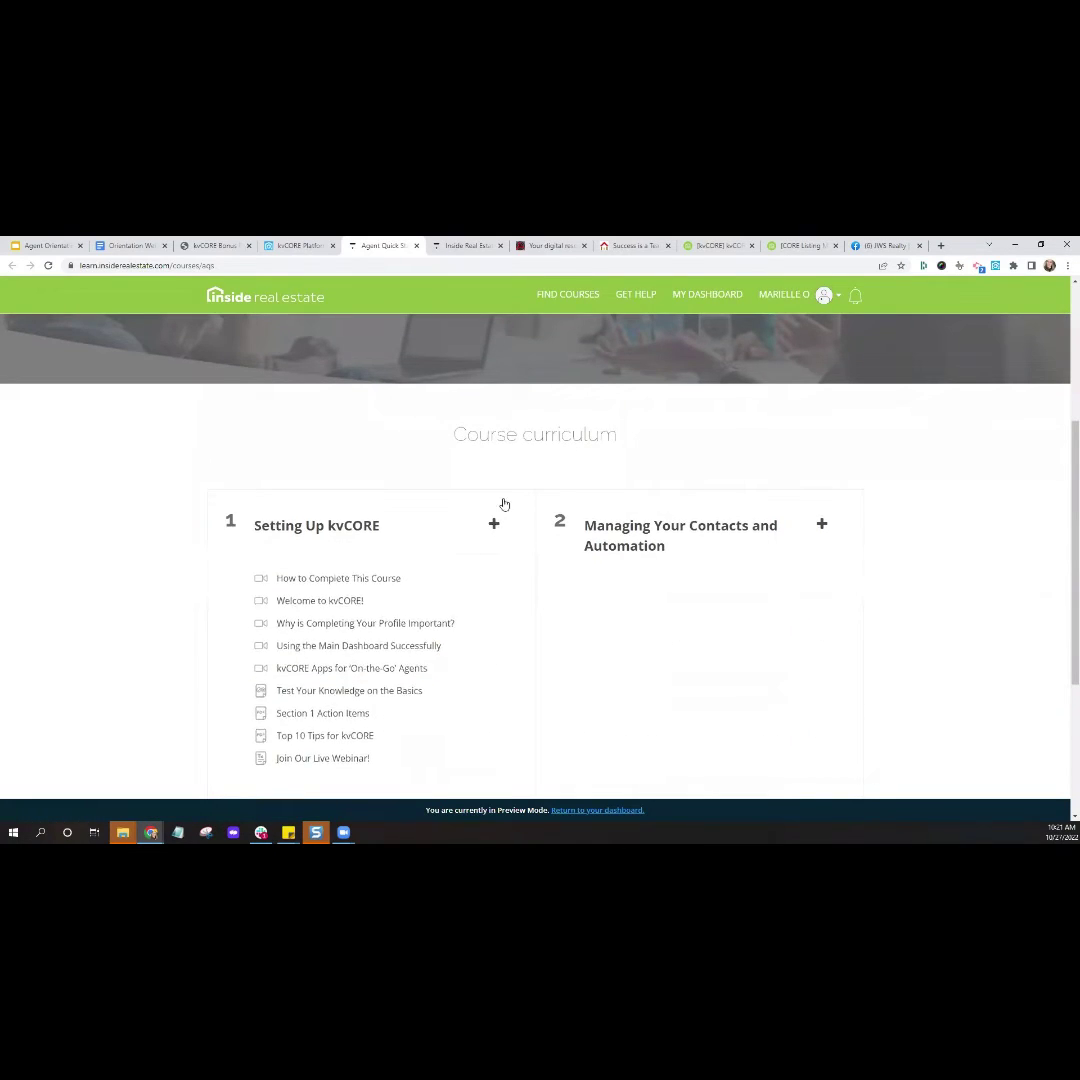
{"action": "scroll", "coordinate": [501, 499], "scroll_direction": "down", "scroll_amount": 1}
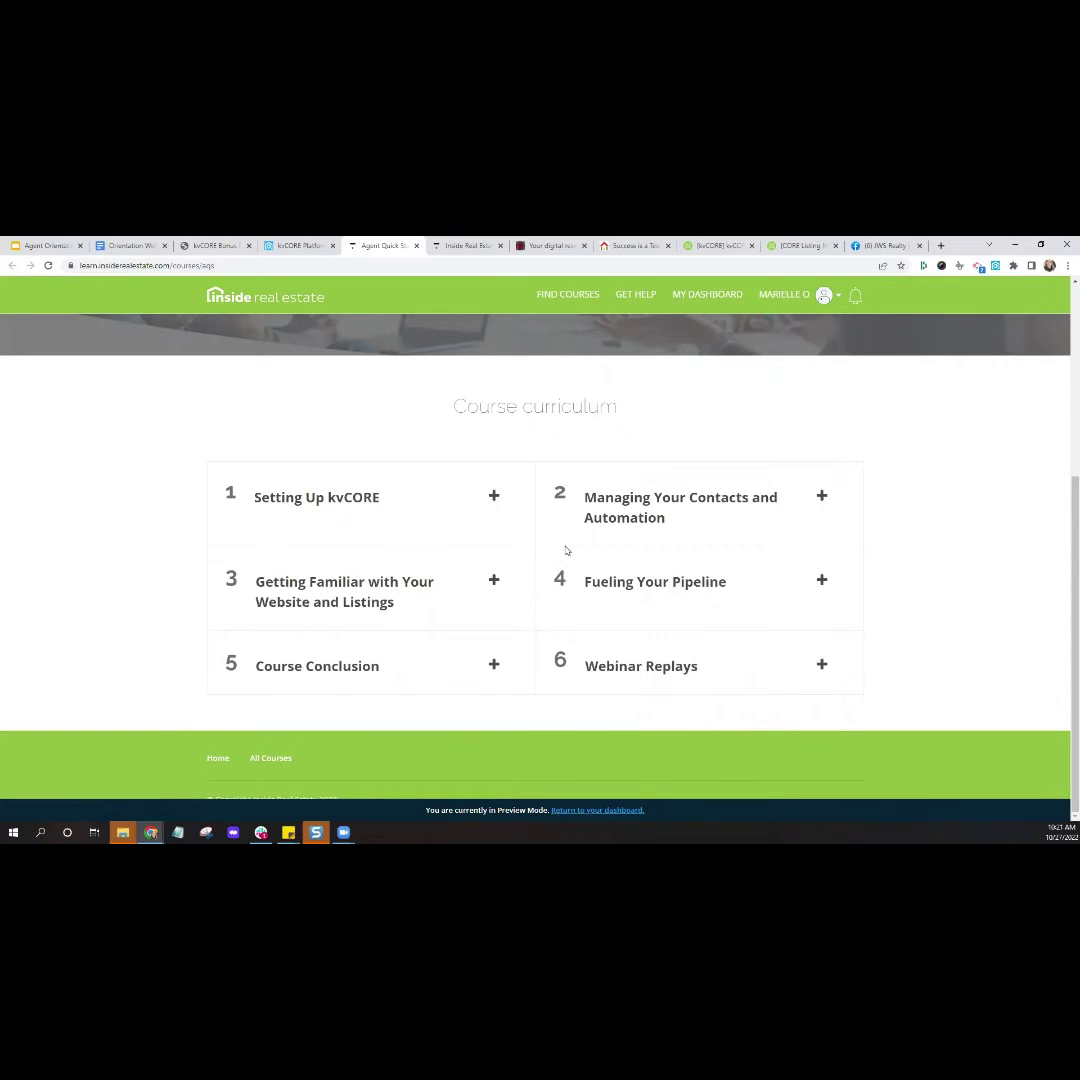
{"action": "left_click", "coordinate": [494, 500]}
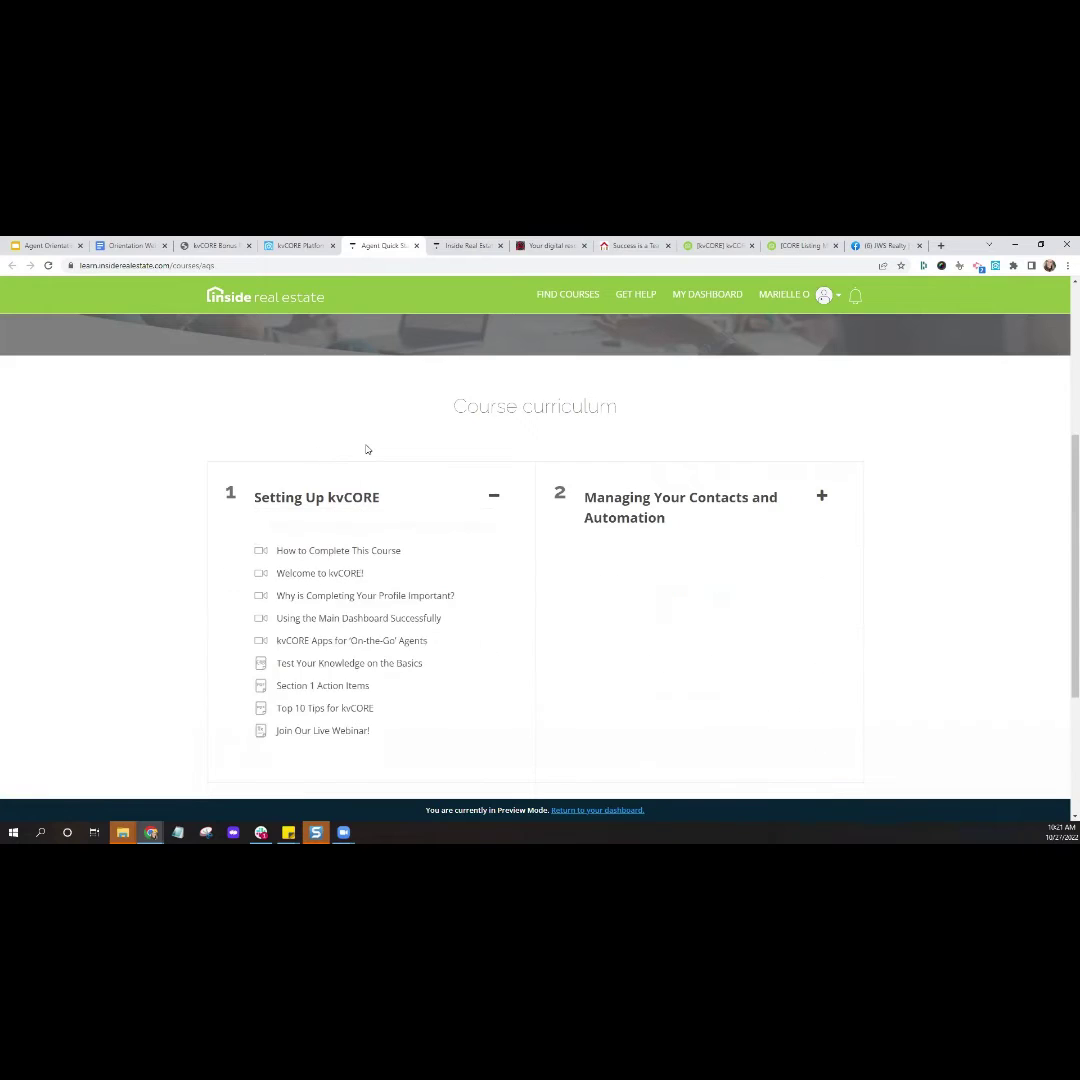
{"action": "scroll", "coordinate": [367, 450], "scroll_direction": "down", "scroll_amount": 2}
{"action": "left_click", "coordinate": [257, 451]}
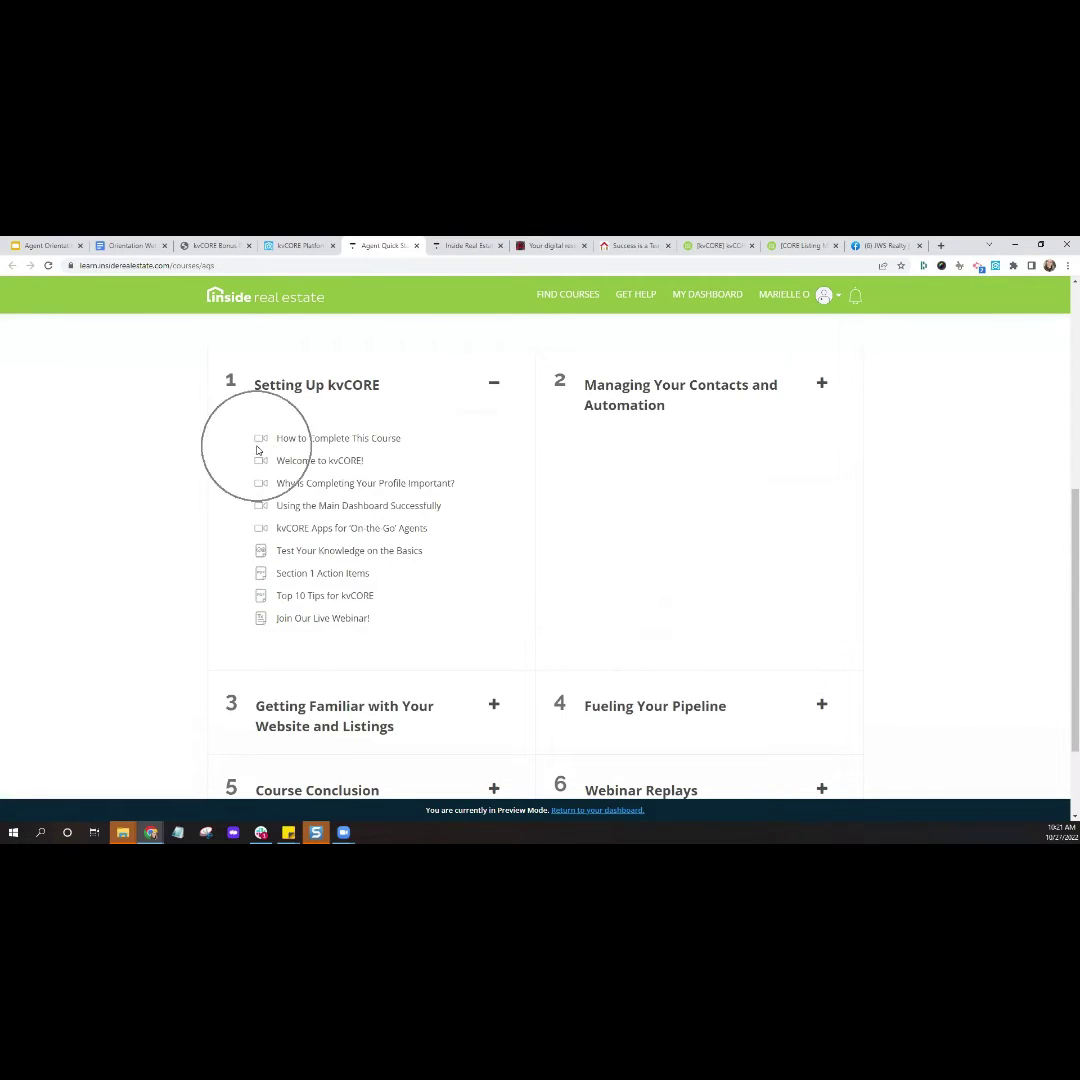
{"action": "left_click", "coordinate": [255, 475]}
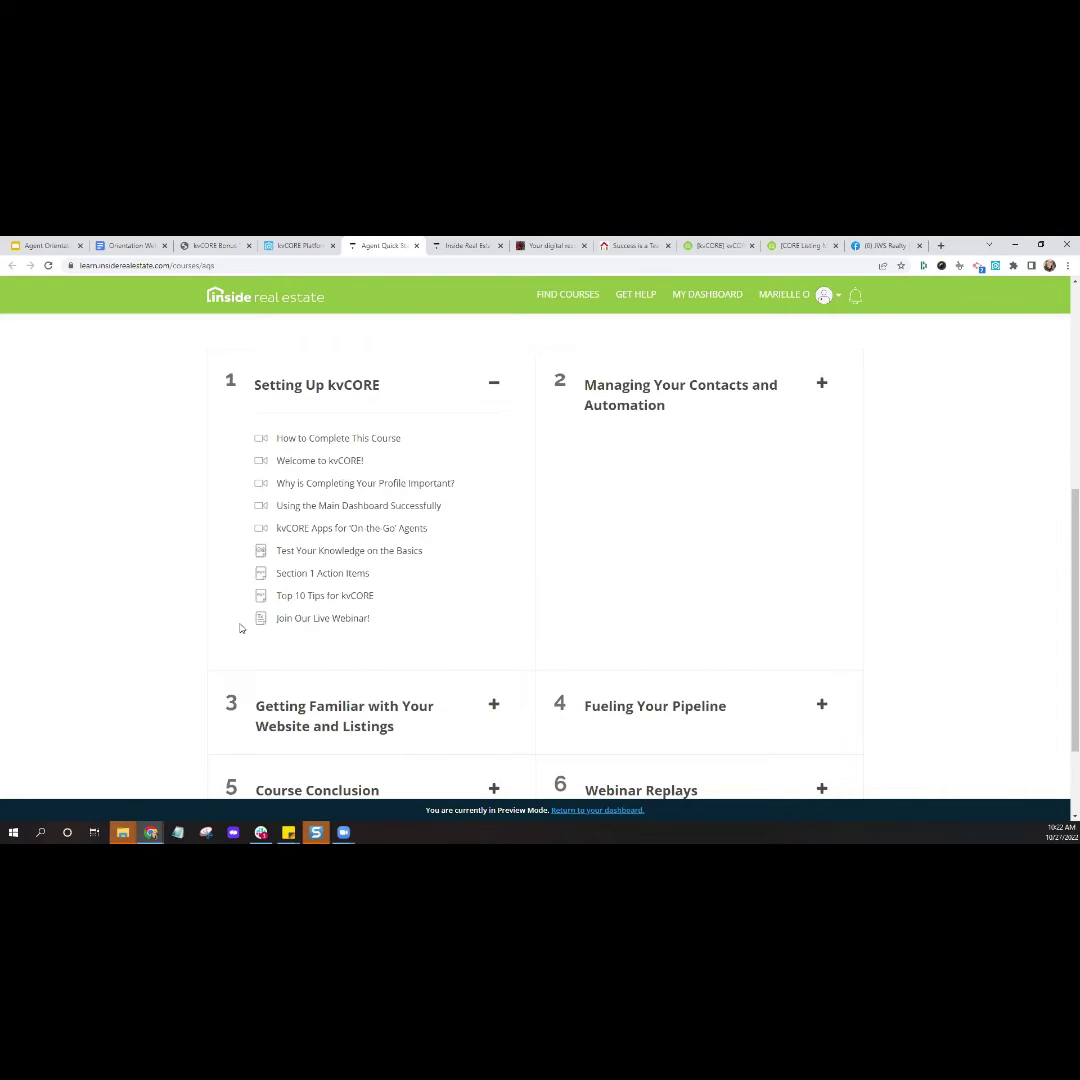
{"action": "left_click_drag", "start_coordinate": [275, 622], "coordinate": [381, 629]}
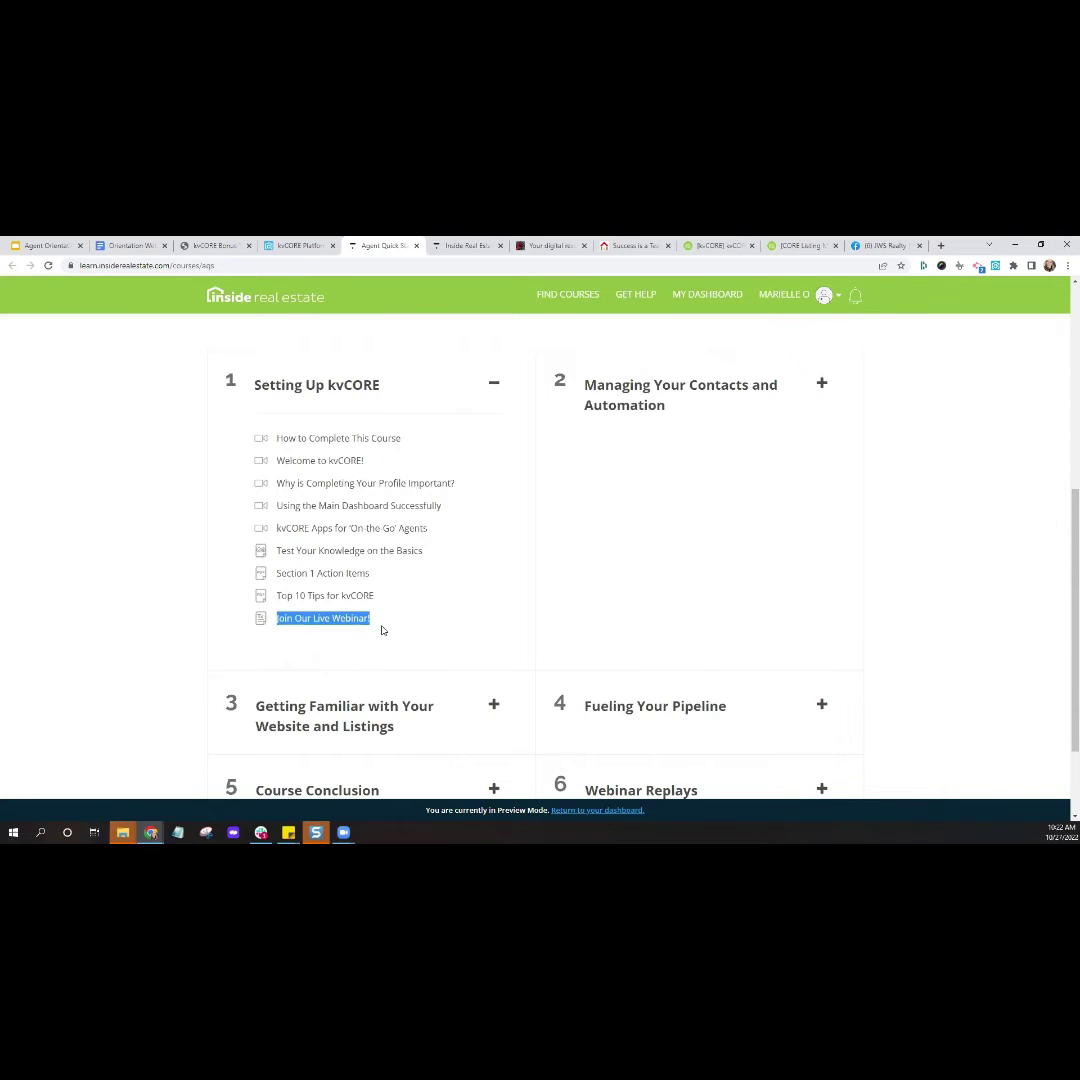
{"action": "left_click", "coordinate": [398, 618]}
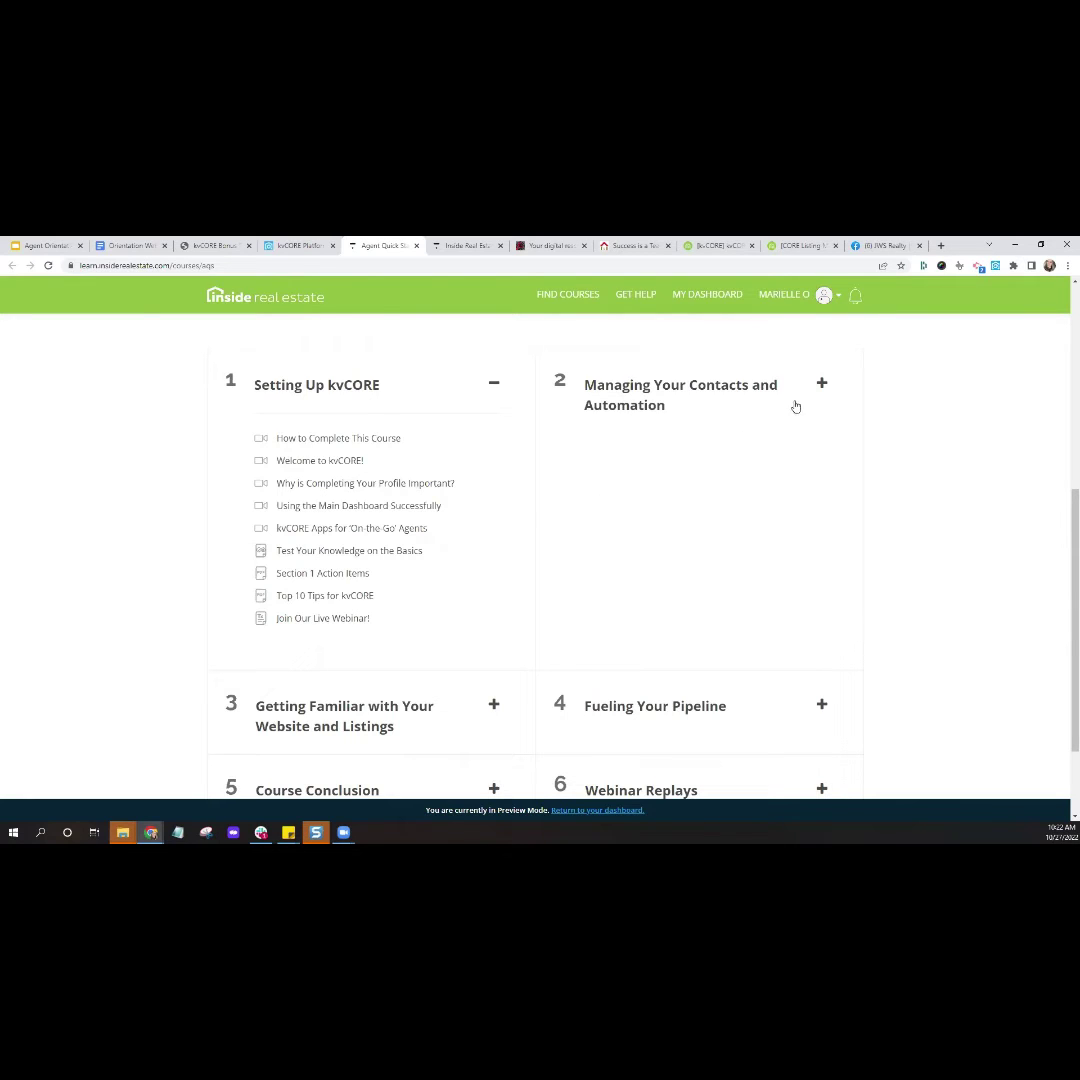
Expand curriculum sections 2, 3 and 4, covering contacts and automation, website and listings, and pipeline, and look through their lessons
{"action": "left_click", "coordinate": [821, 383]}
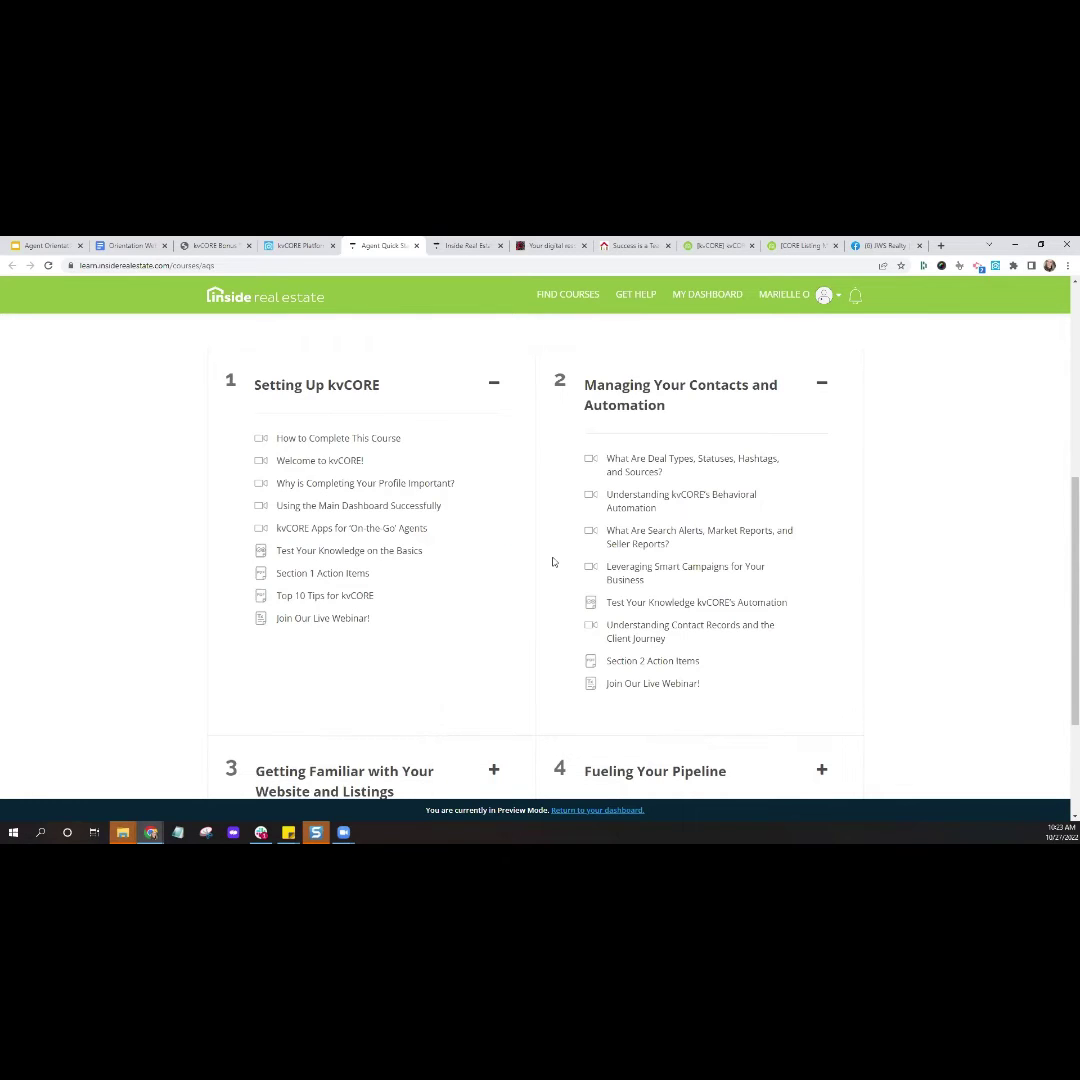
{"action": "scroll", "coordinate": [552, 562], "scroll_direction": "down", "scroll_amount": 3}
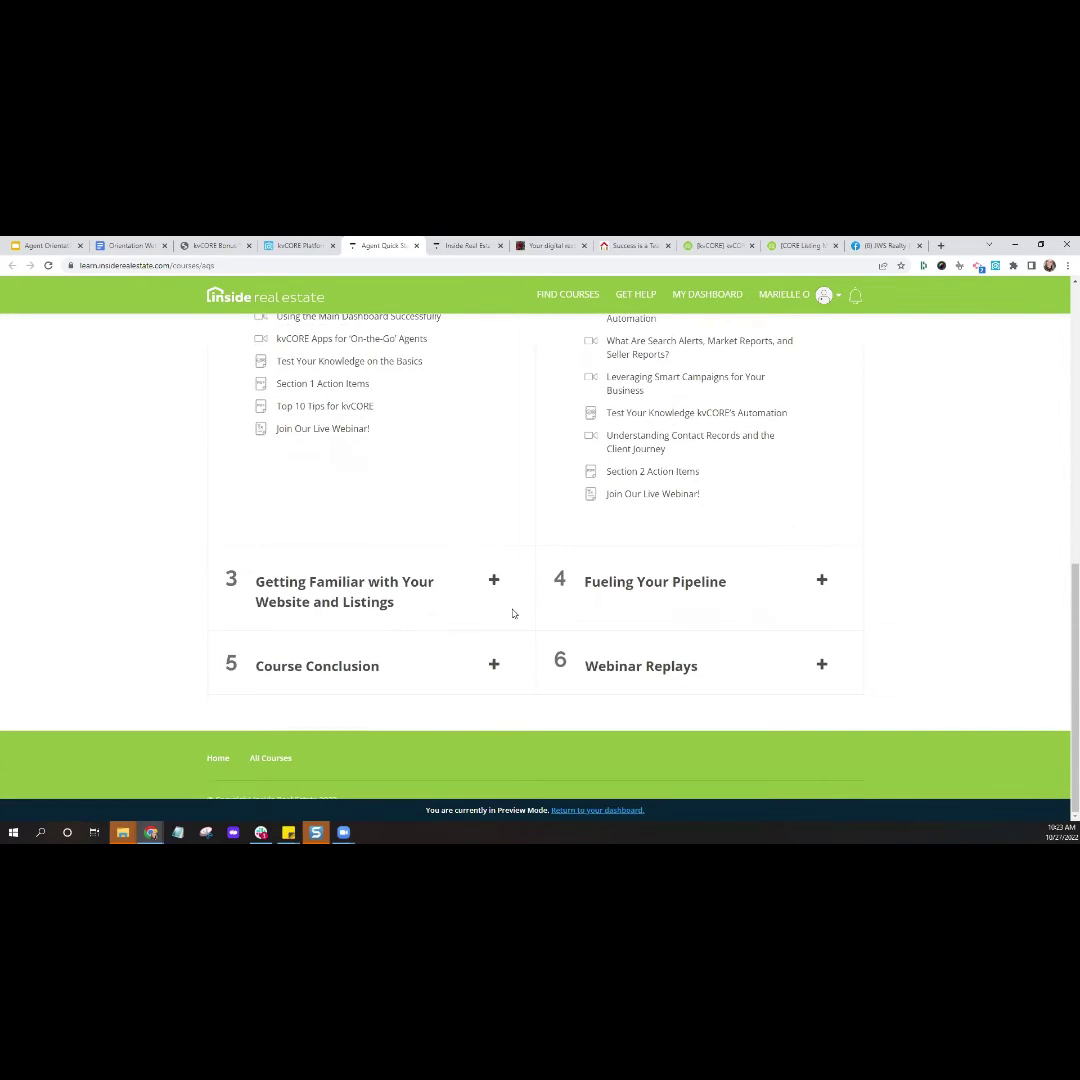
{"action": "left_click", "coordinate": [496, 584]}
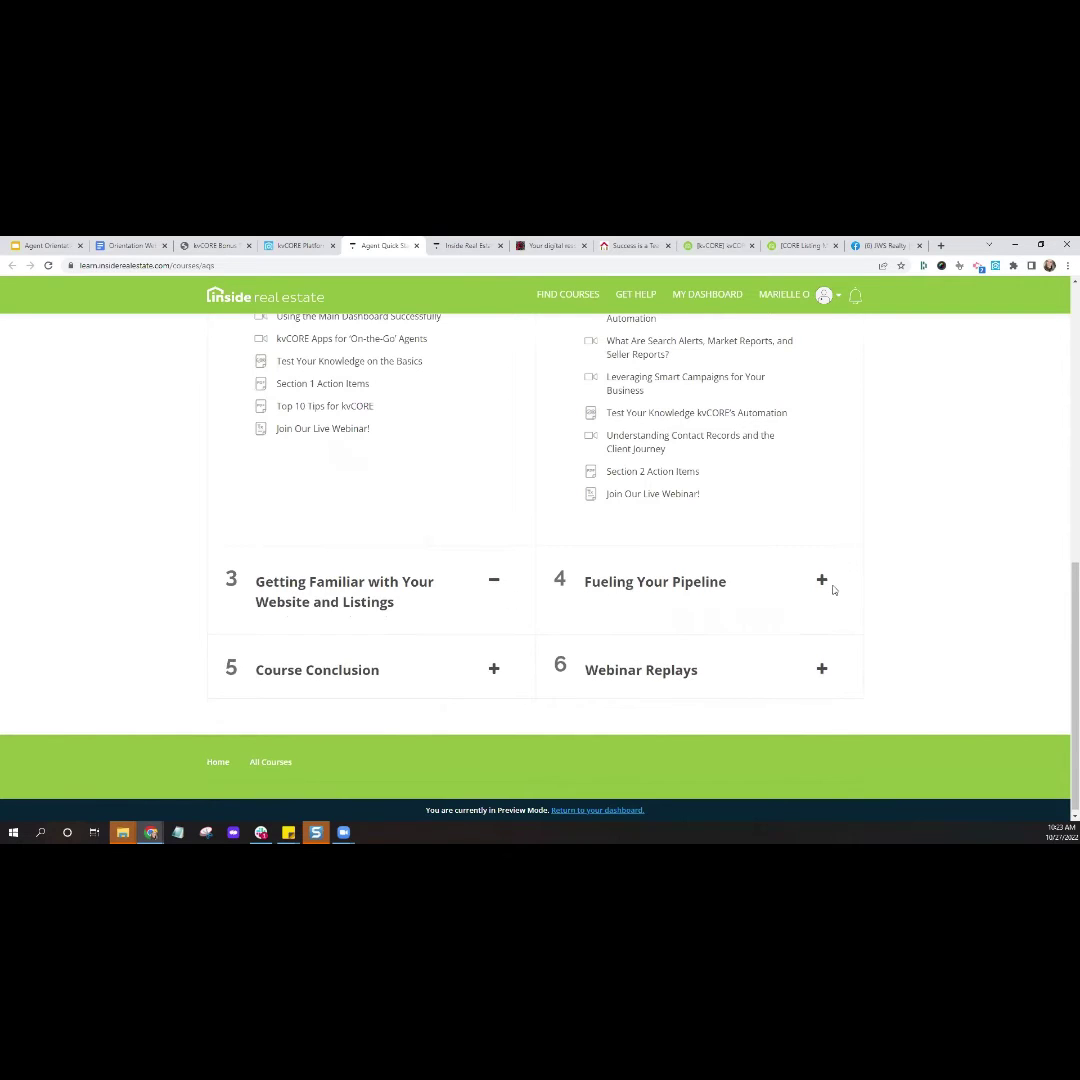
{"action": "left_click", "coordinate": [822, 582]}
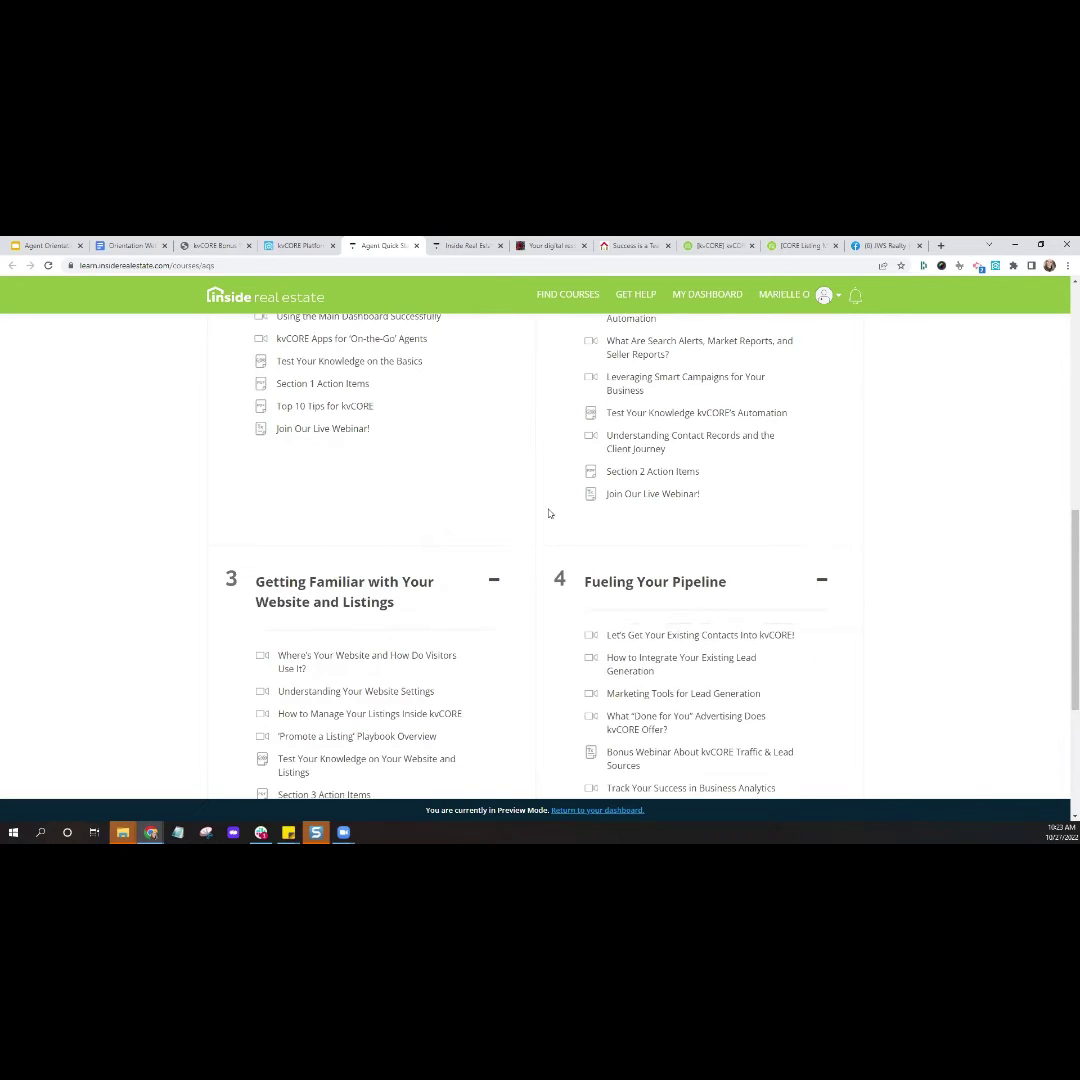
{"action": "scroll", "coordinate": [548, 513], "scroll_direction": "up", "scroll_amount": 2}
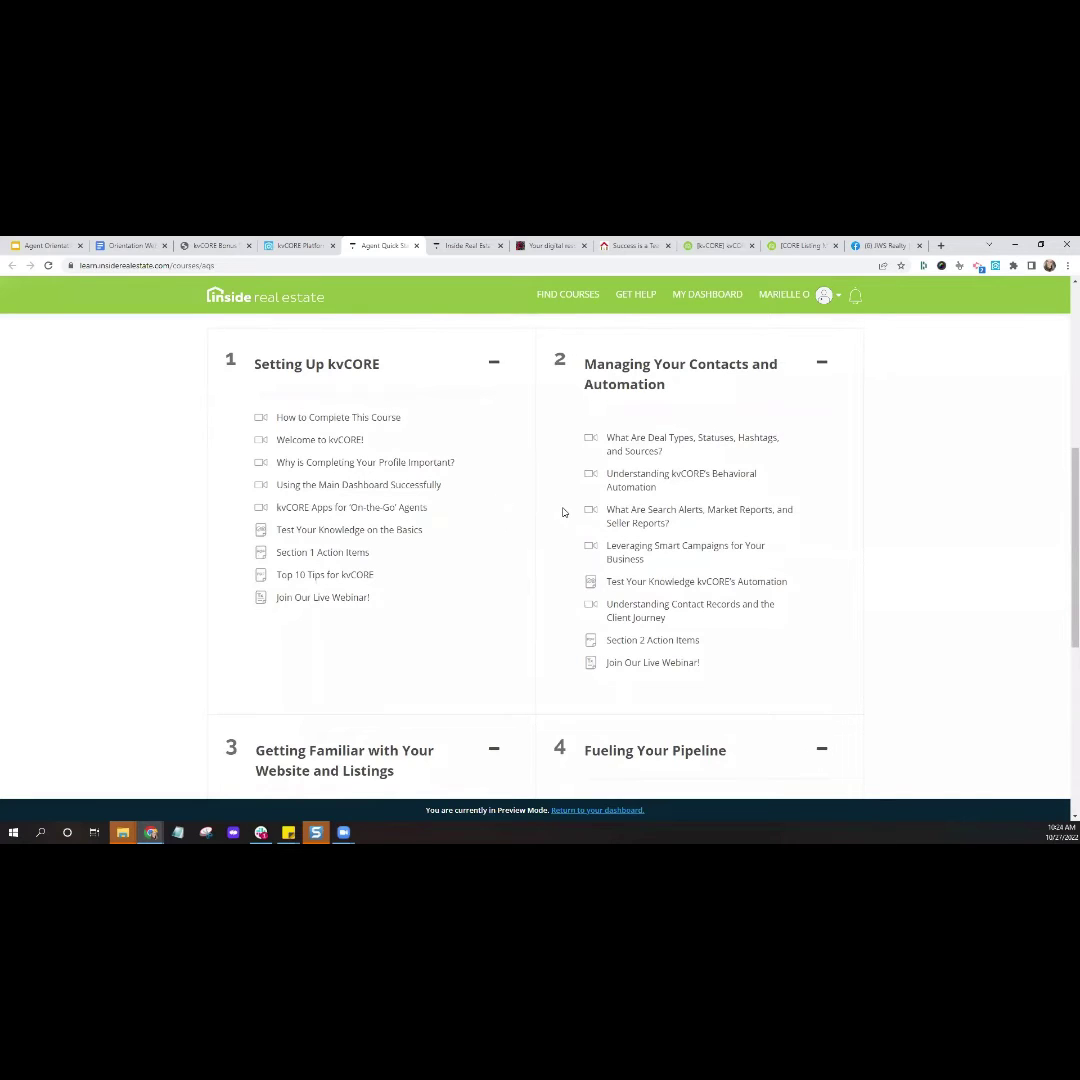
{"action": "scroll", "coordinate": [563, 512], "scroll_direction": "down", "scroll_amount": 3}
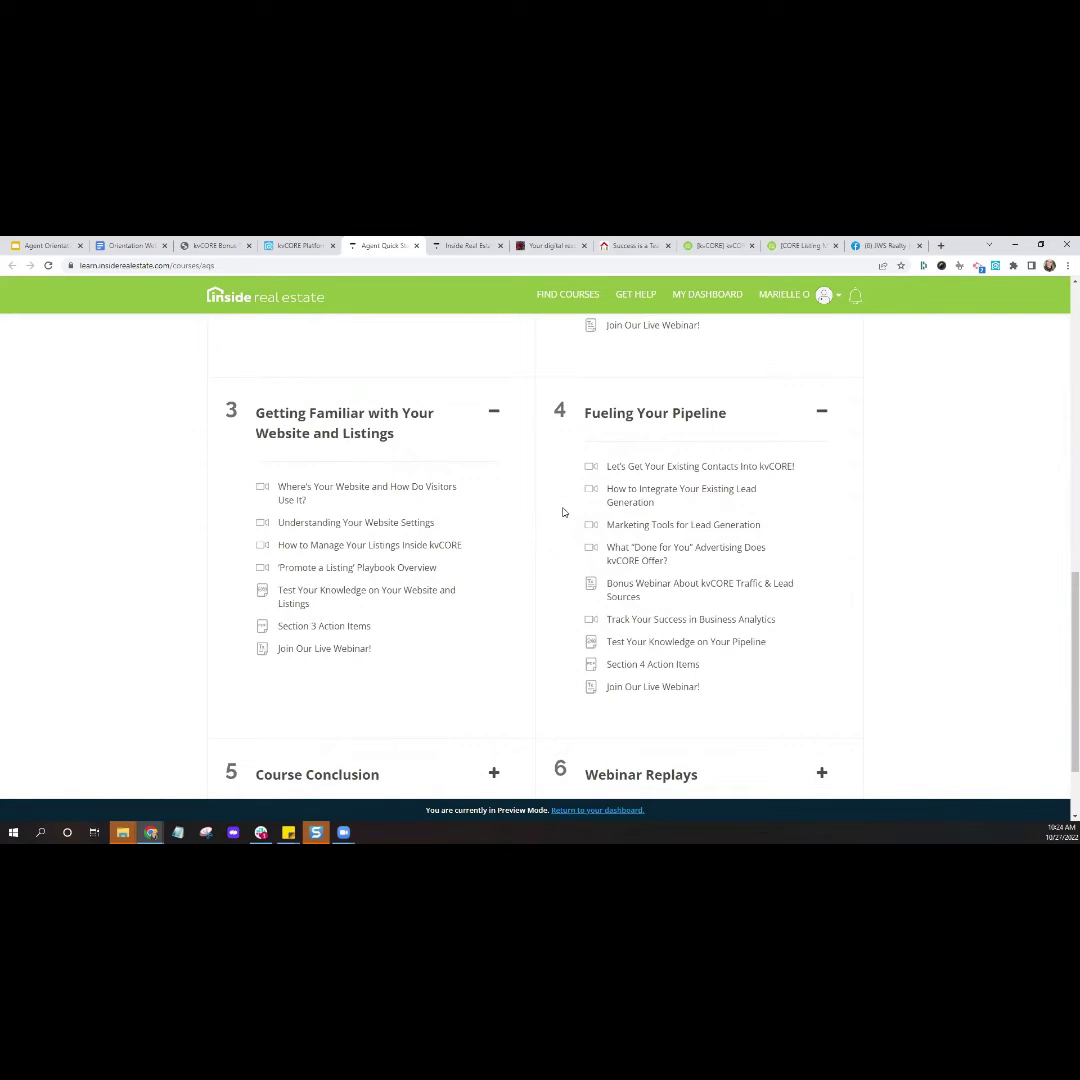
{"action": "scroll", "coordinate": [563, 512], "scroll_direction": "up", "scroll_amount": 6}
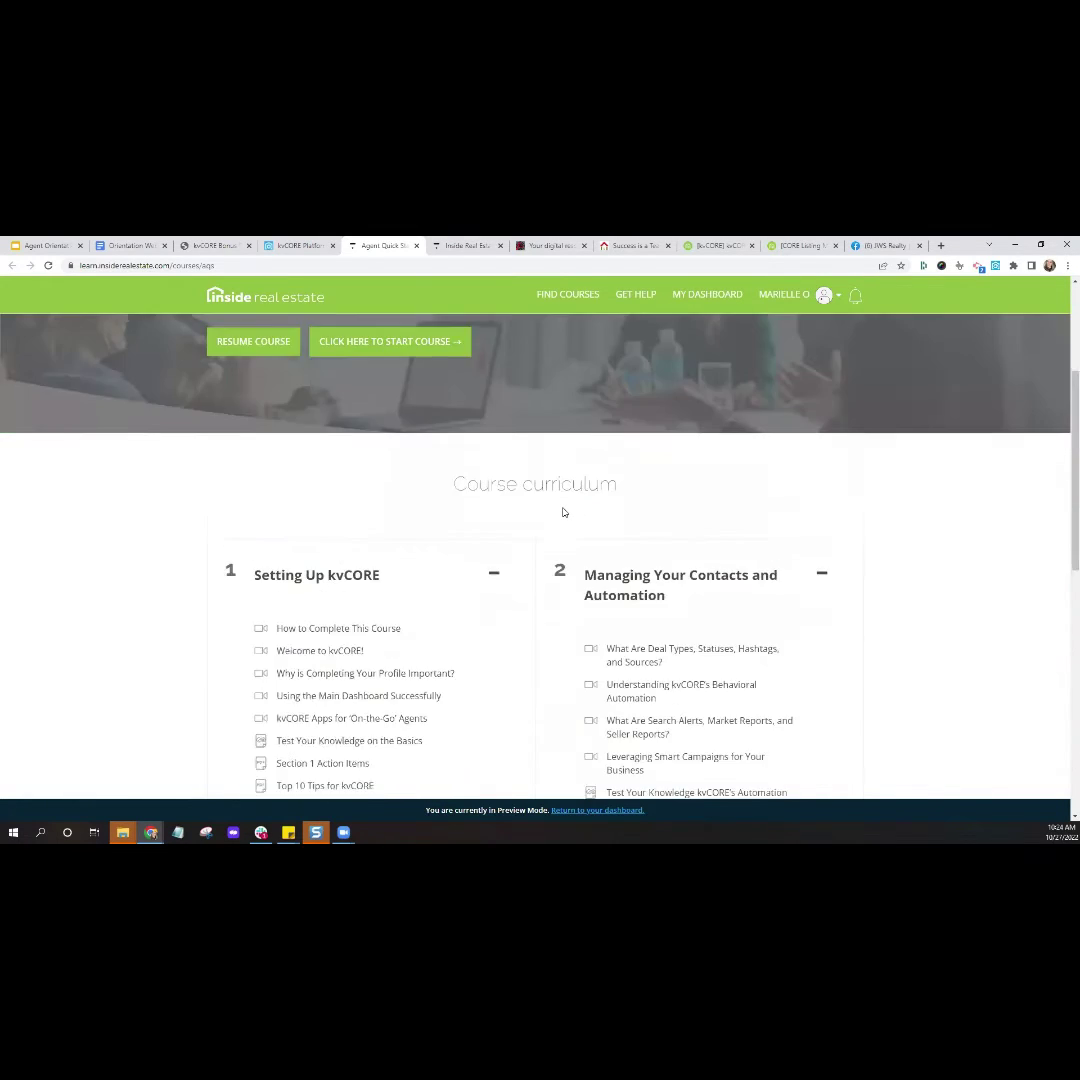
Open the live training calendar from the kvCORE dashboard and review the upcoming events for the Central time zone
{"action": "left_click", "coordinate": [299, 246]}
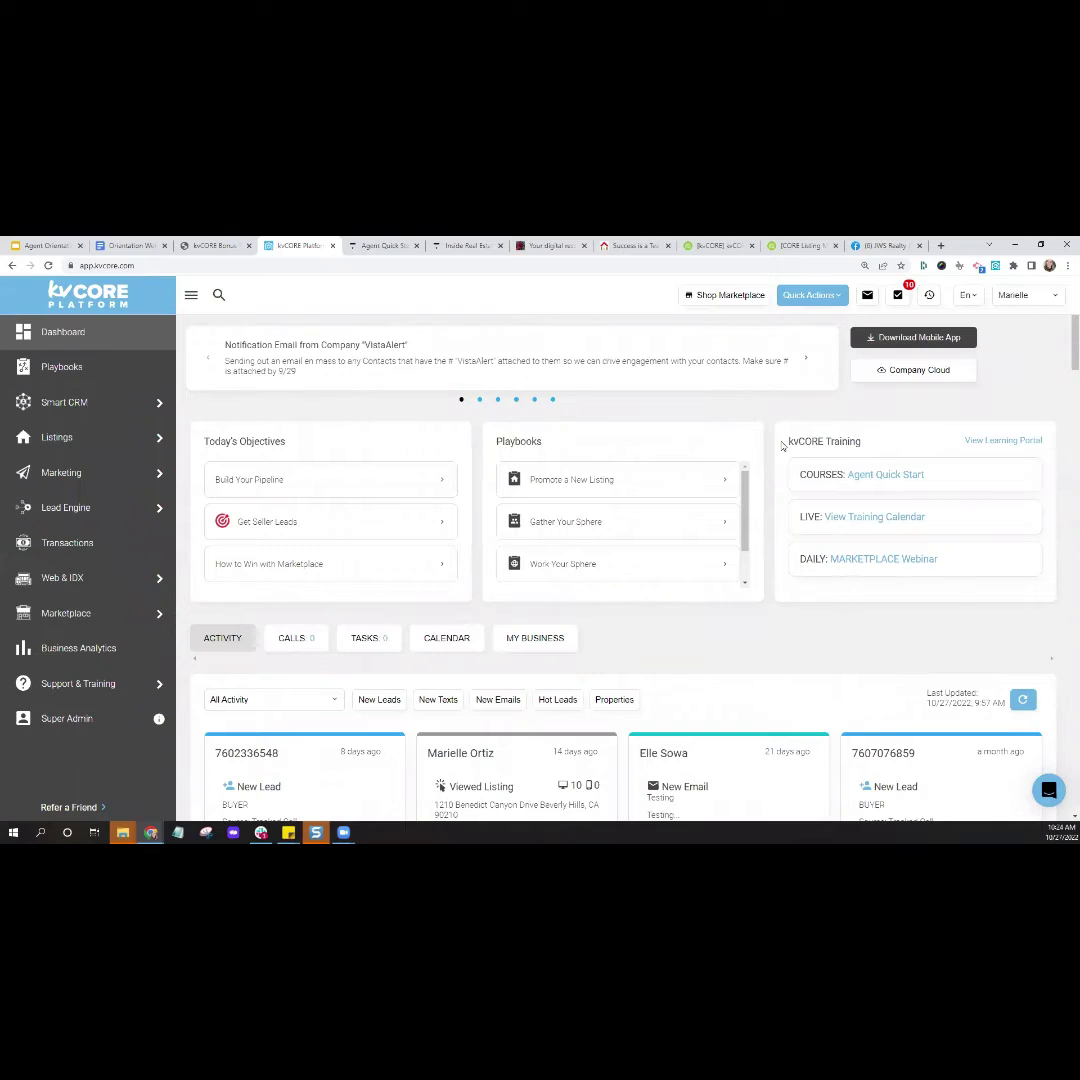
{"action": "left_click", "coordinate": [868, 520]}
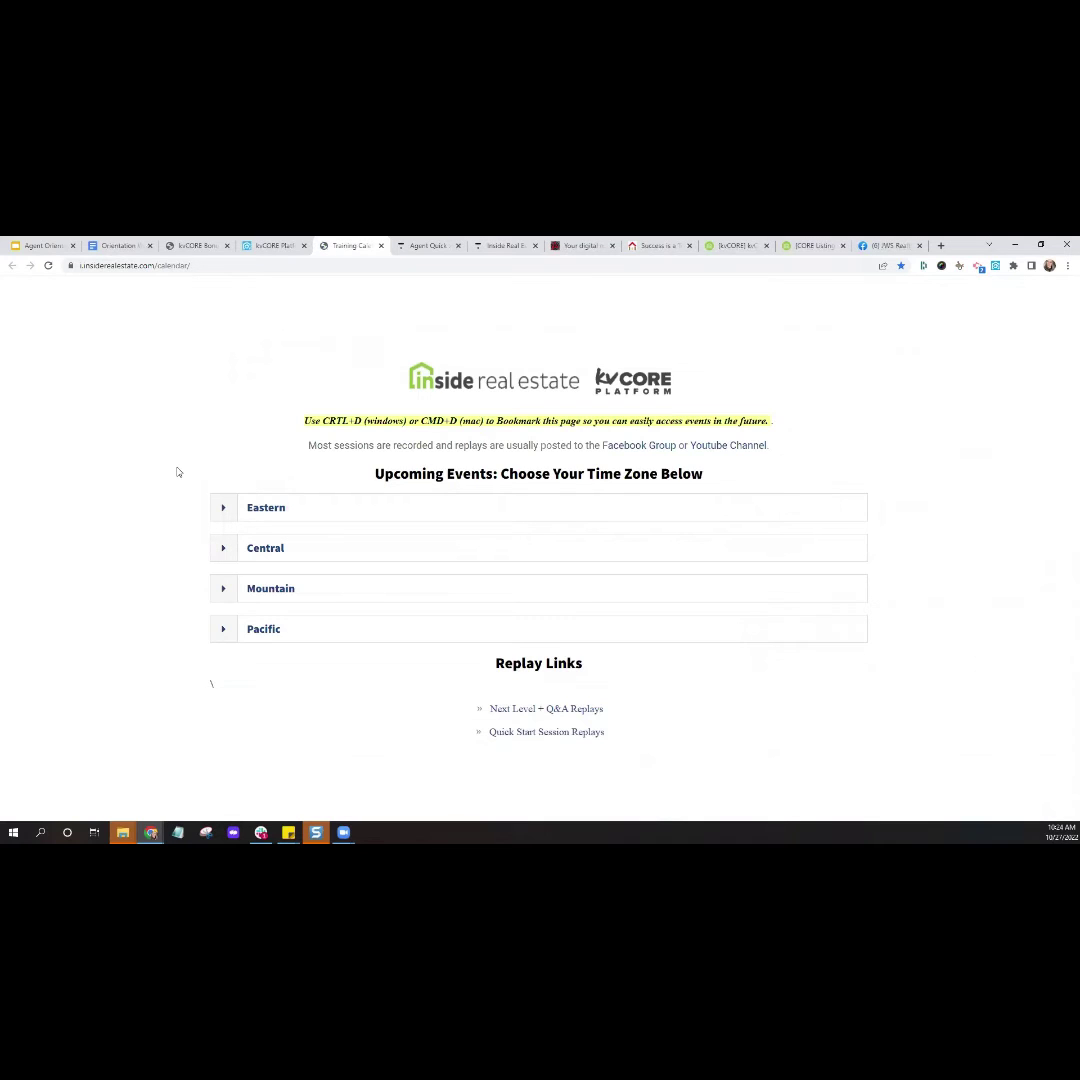
{"action": "left_click", "coordinate": [223, 551]}
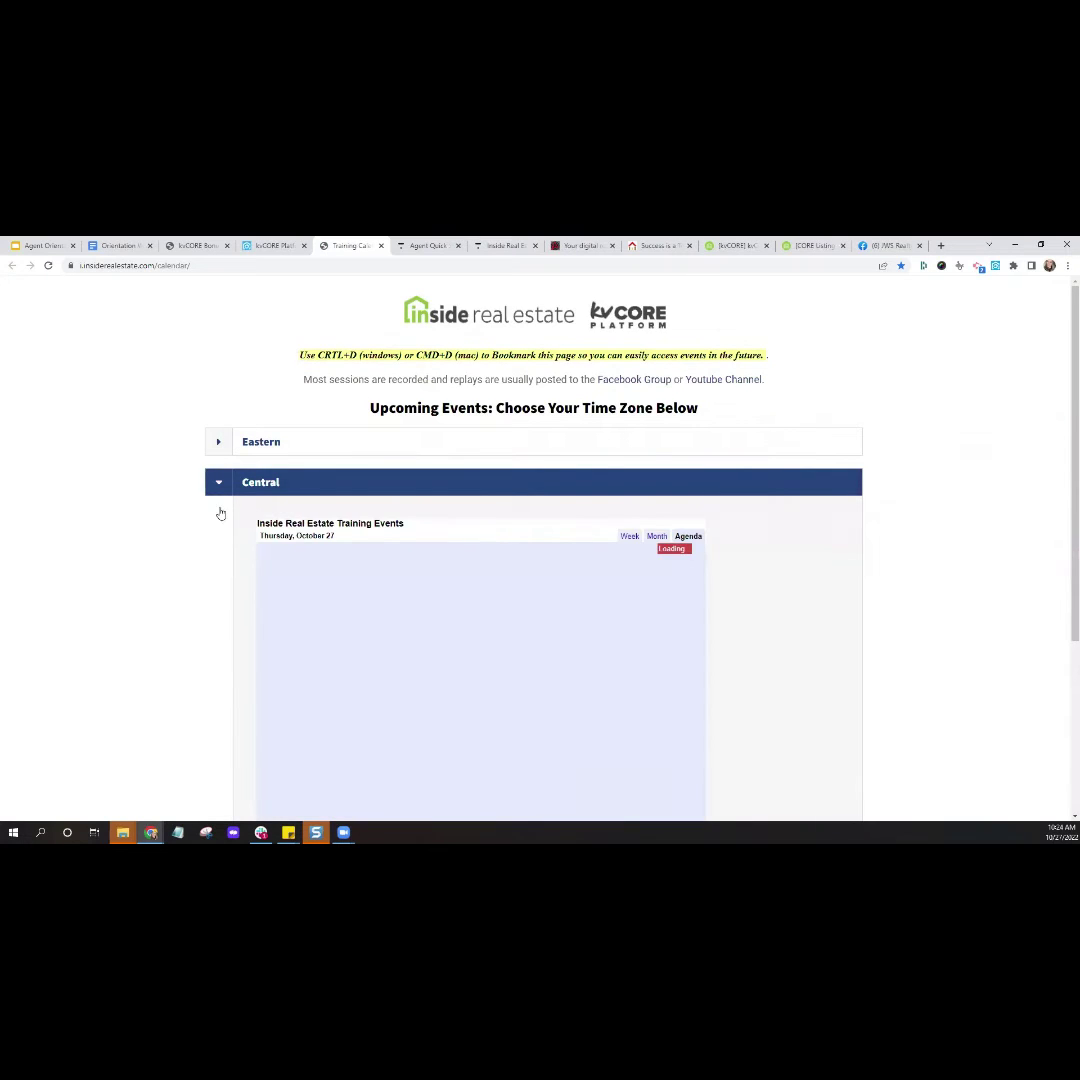
{"action": "scroll", "coordinate": [235, 568], "scroll_direction": "down", "scroll_amount": 1}
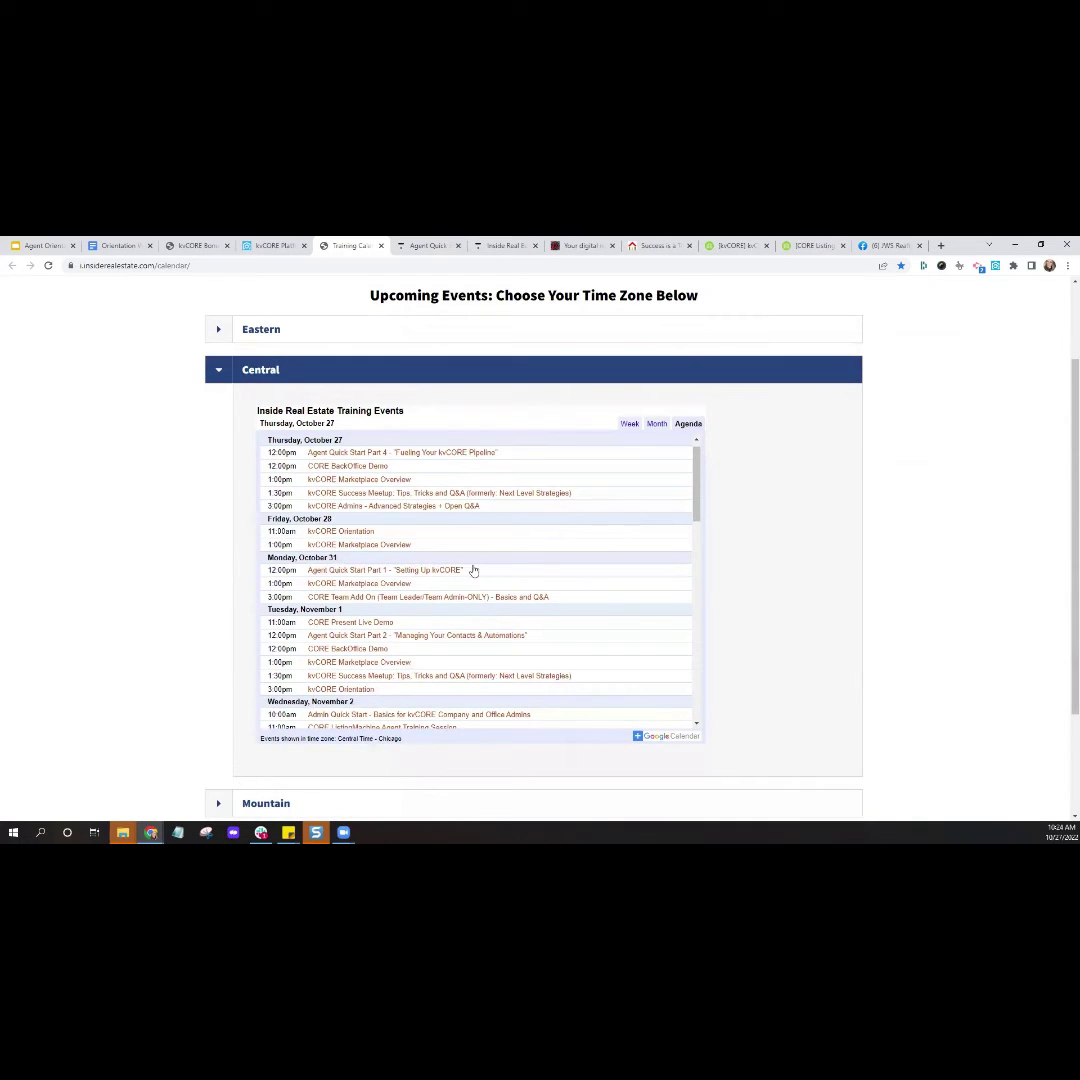
{"action": "scroll", "coordinate": [462, 484], "scroll_direction": "down", "scroll_amount": 1}
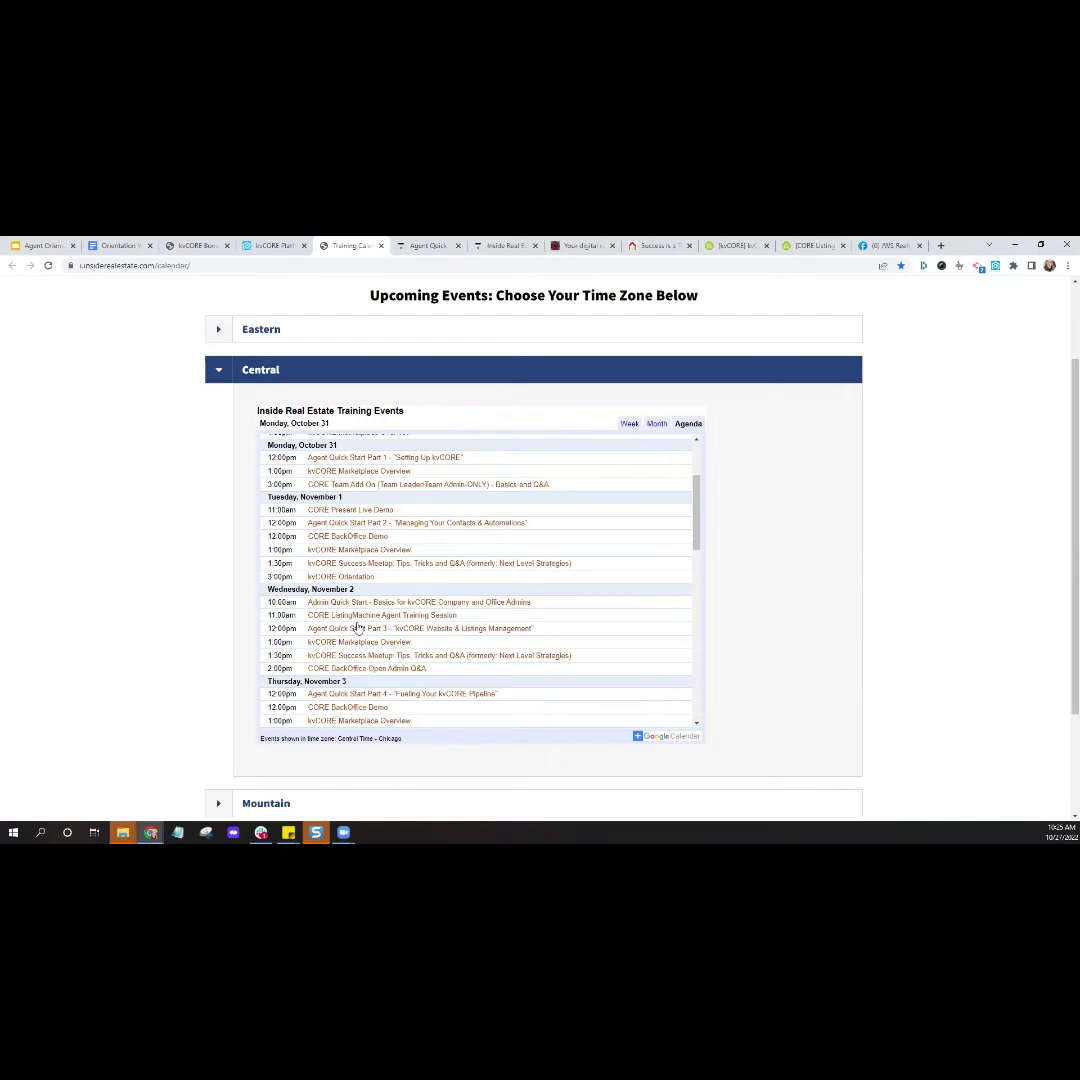
Open the kvCORE Bonus Products Training Guide and review the CORE Present and CORE Listing Machine training links
{"action": "left_click", "coordinate": [192, 245]}
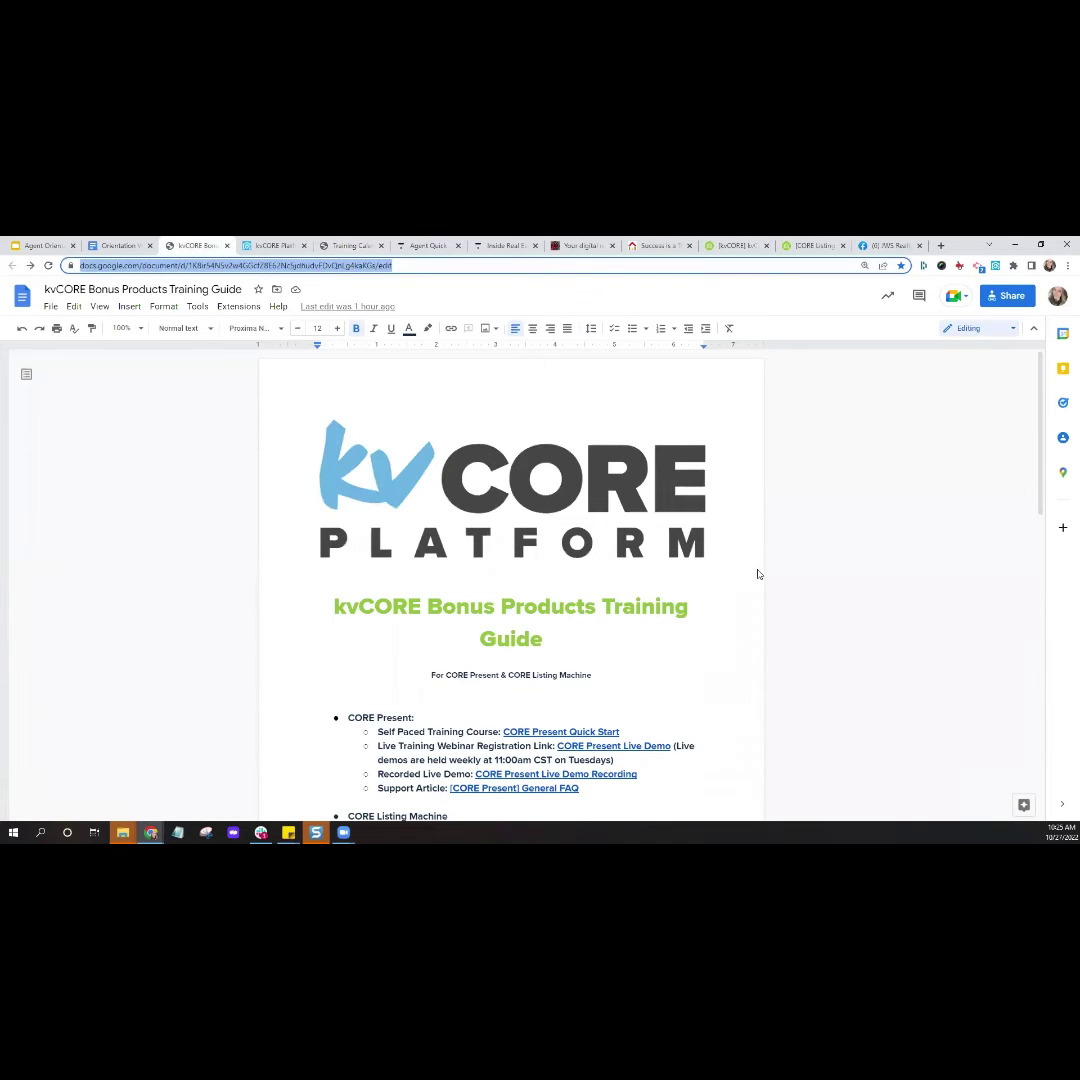
{"action": "scroll", "coordinate": [799, 579], "scroll_direction": "down", "scroll_amount": 3}
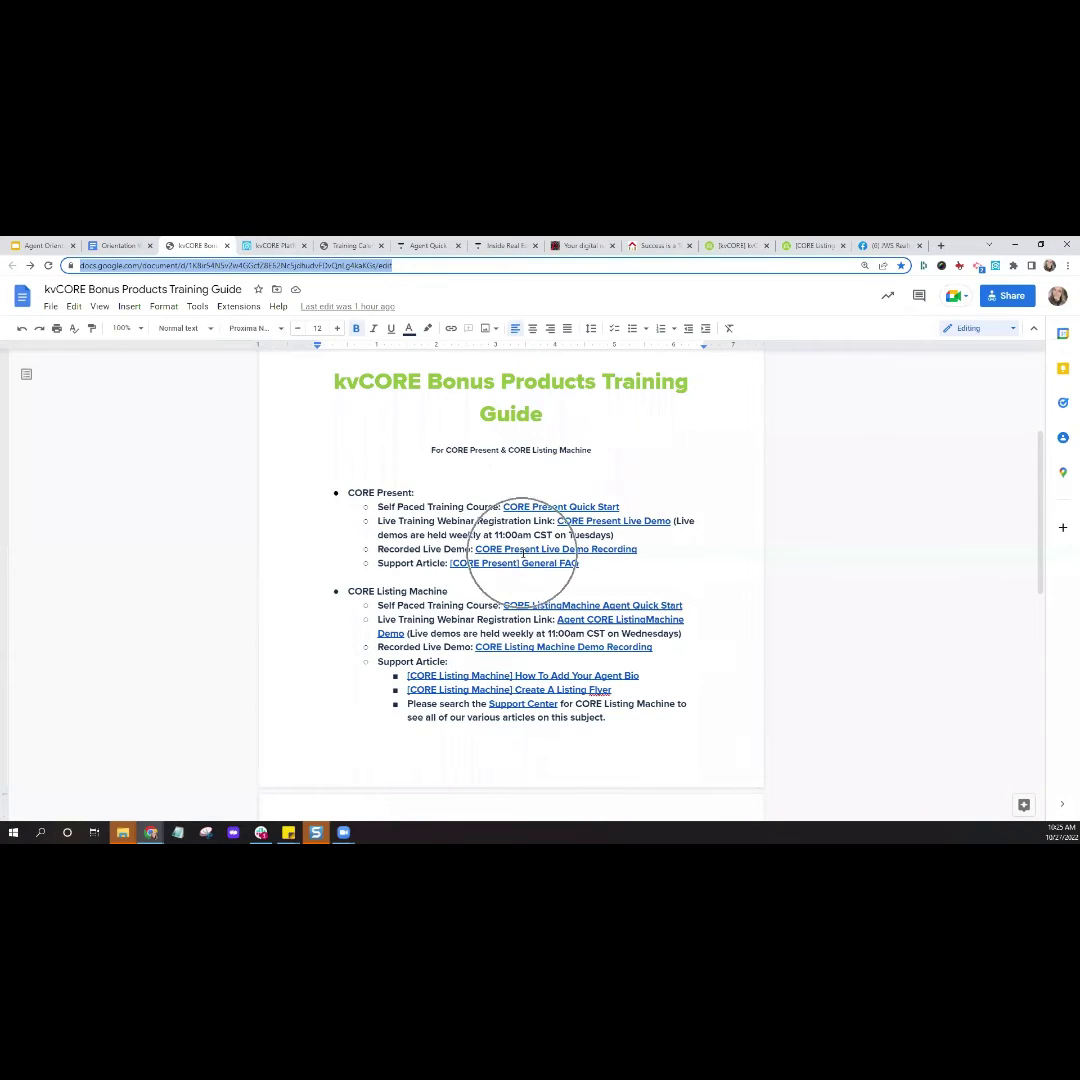
Return to the training calendar page and collapse the Central time zone events
{"action": "left_click", "coordinate": [272, 245]}
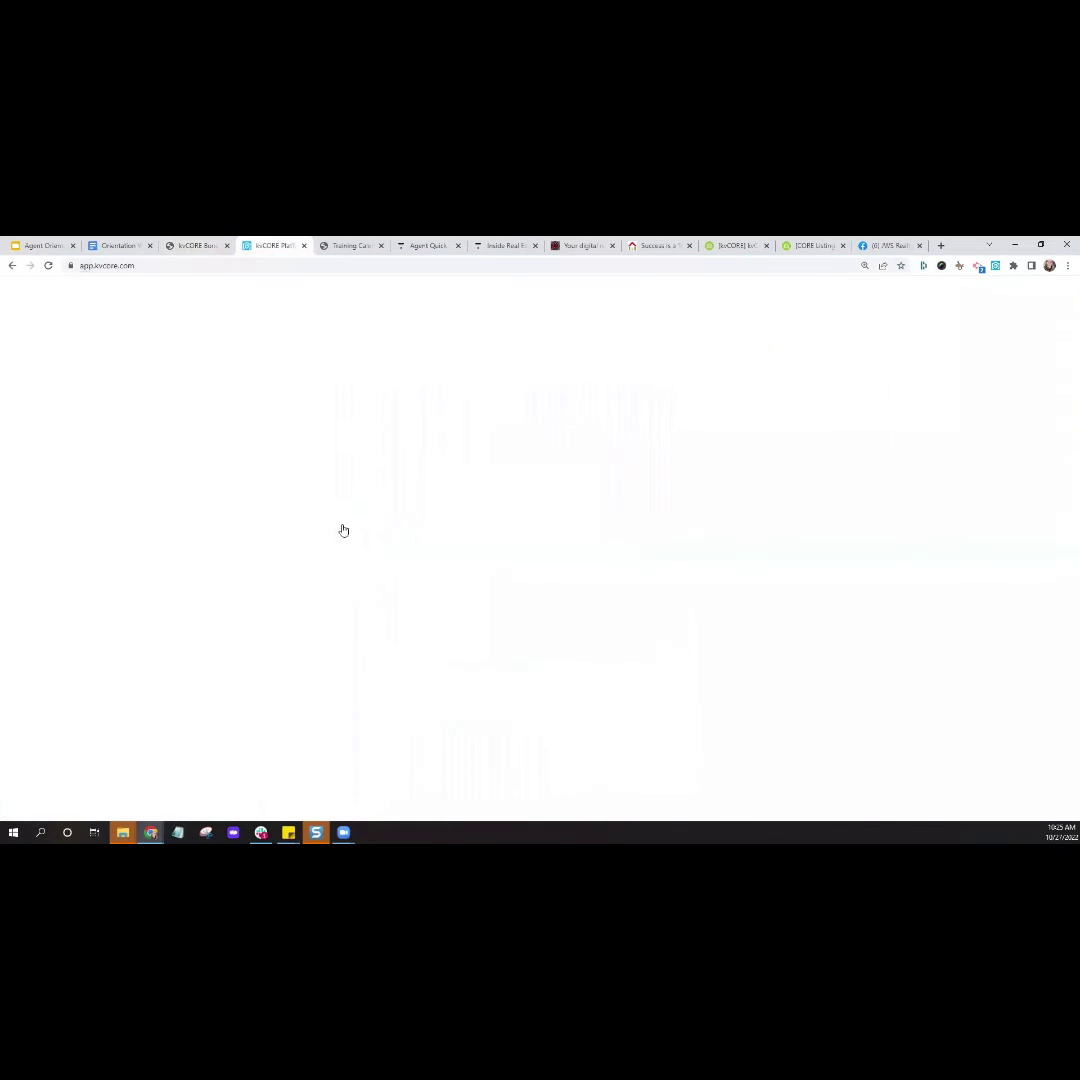
{"action": "left_click", "coordinate": [350, 245]}
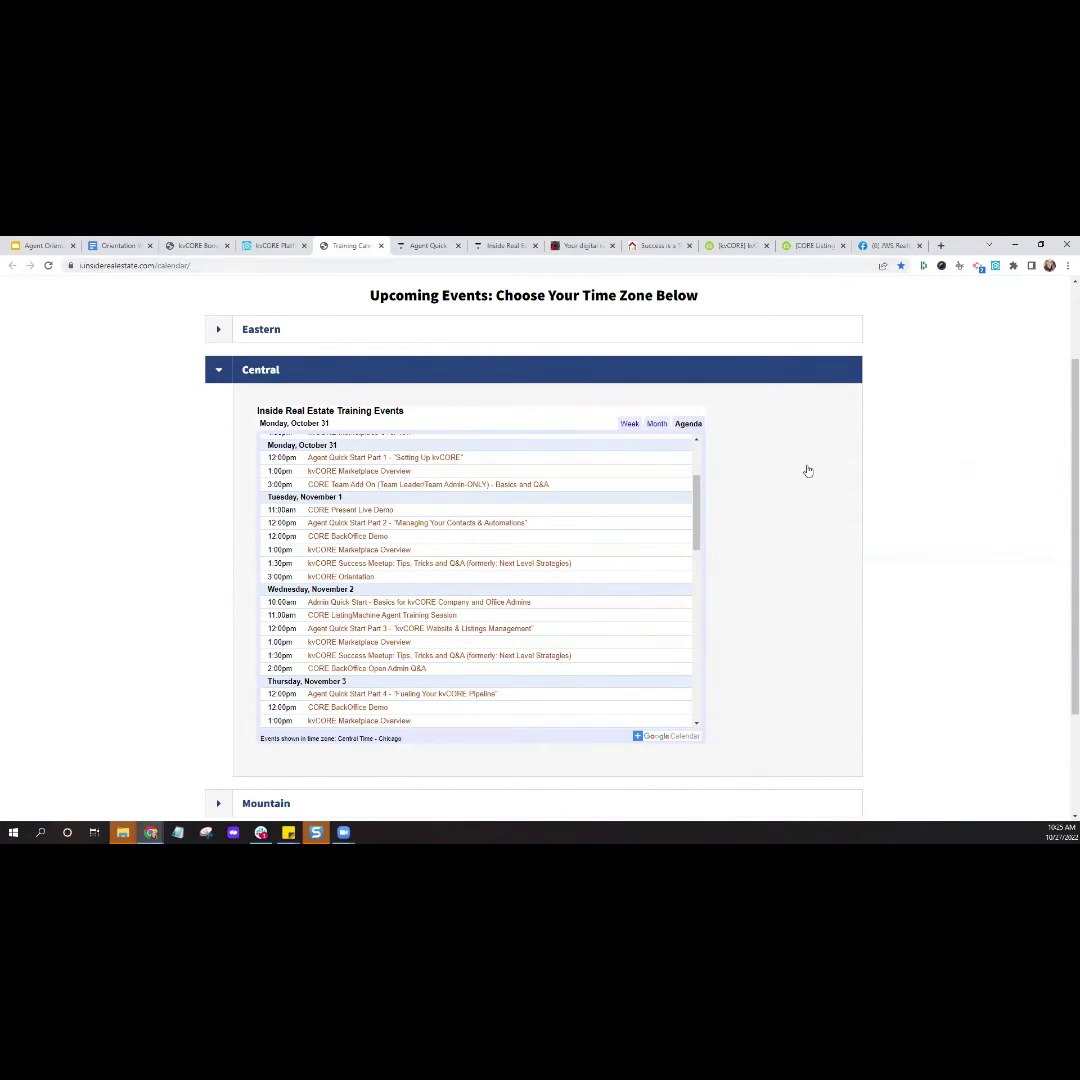
{"action": "scroll", "coordinate": [807, 473], "scroll_direction": "up", "scroll_amount": 1}
{"action": "left_click", "coordinate": [209, 485]}
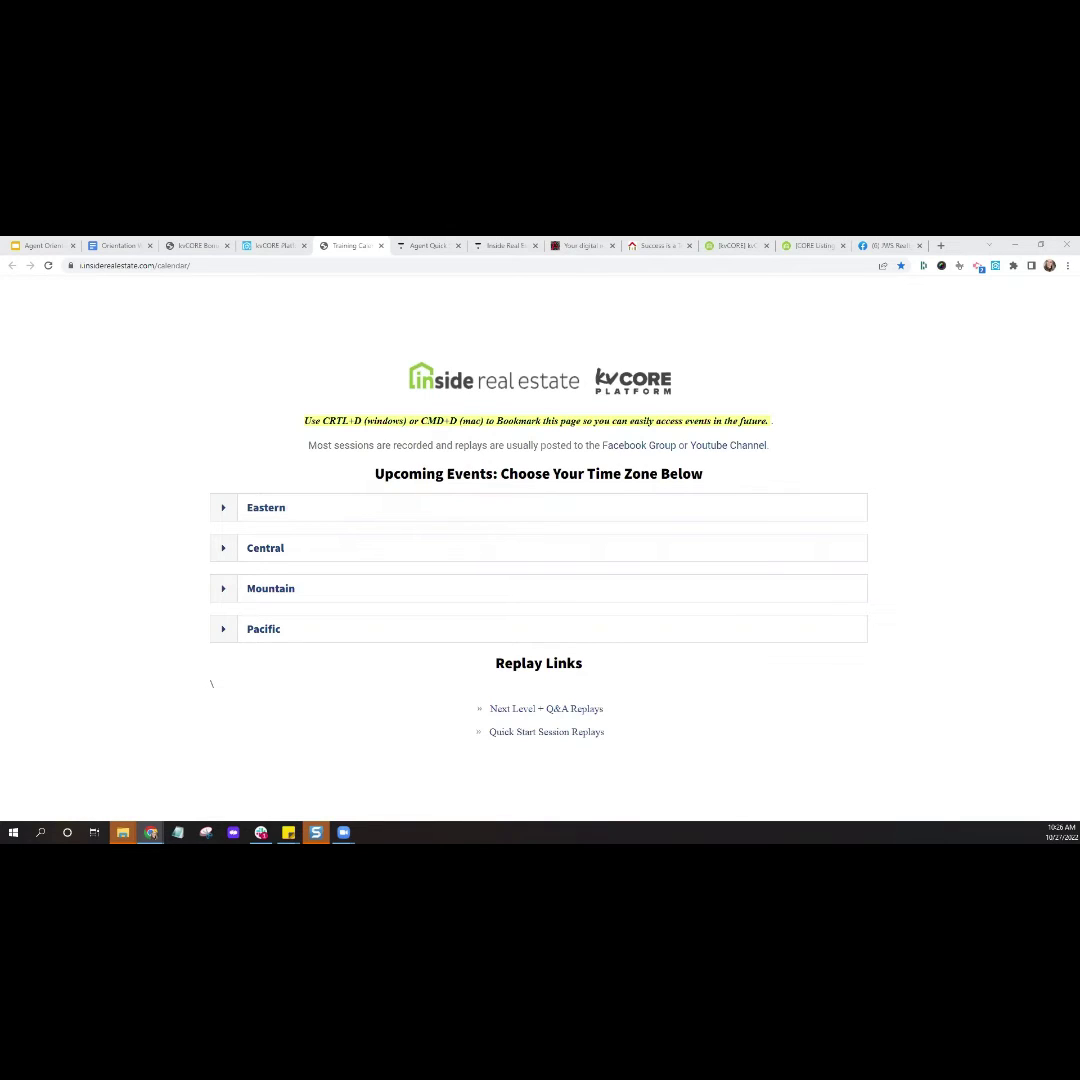
Point out the View Training Calendar link on the kvCORE dashboard, revisit the Bonus Products Training Guide, and return to the dashboard
{"action": "left_click", "coordinate": [272, 245]}
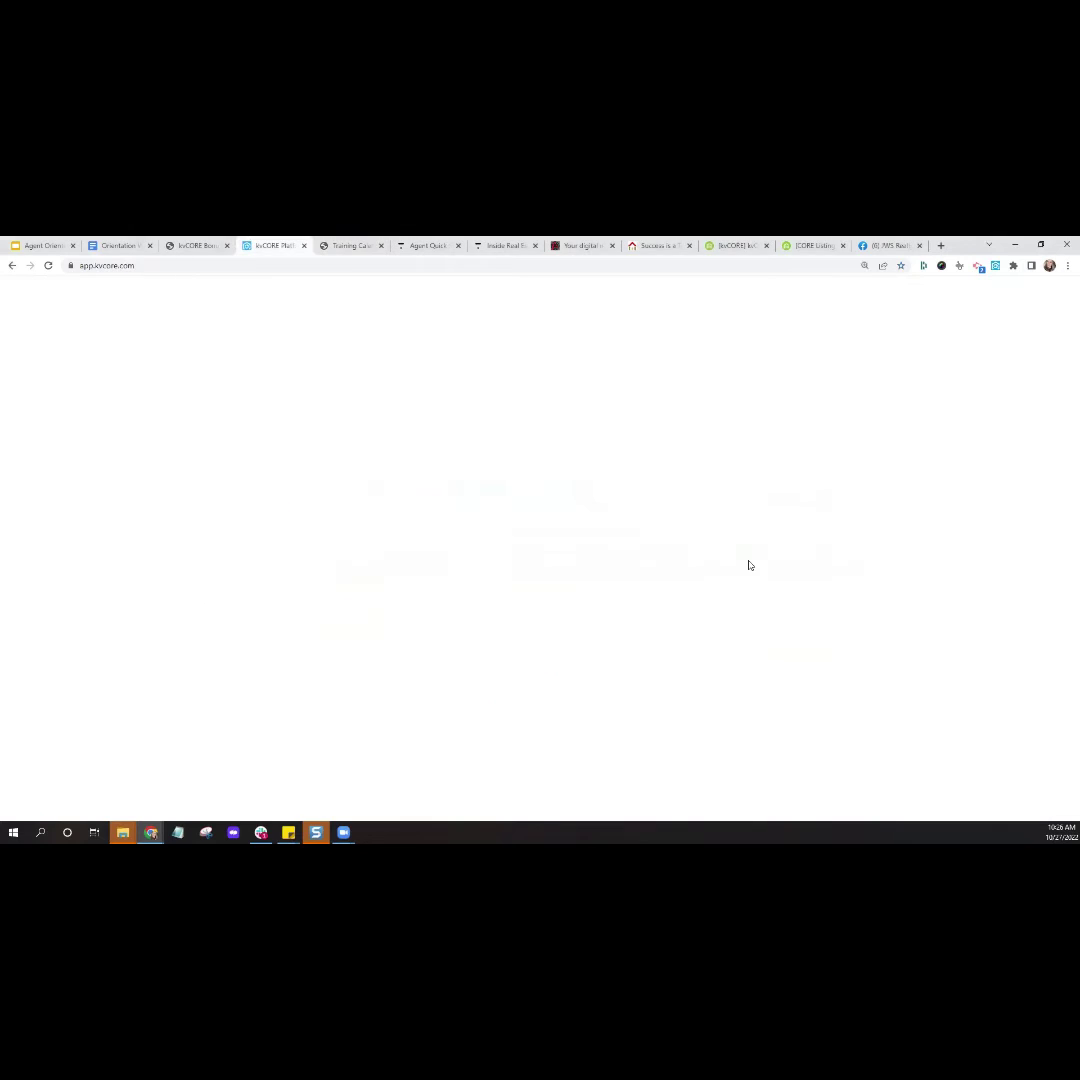
{"action": "left_click", "coordinate": [860, 518]}
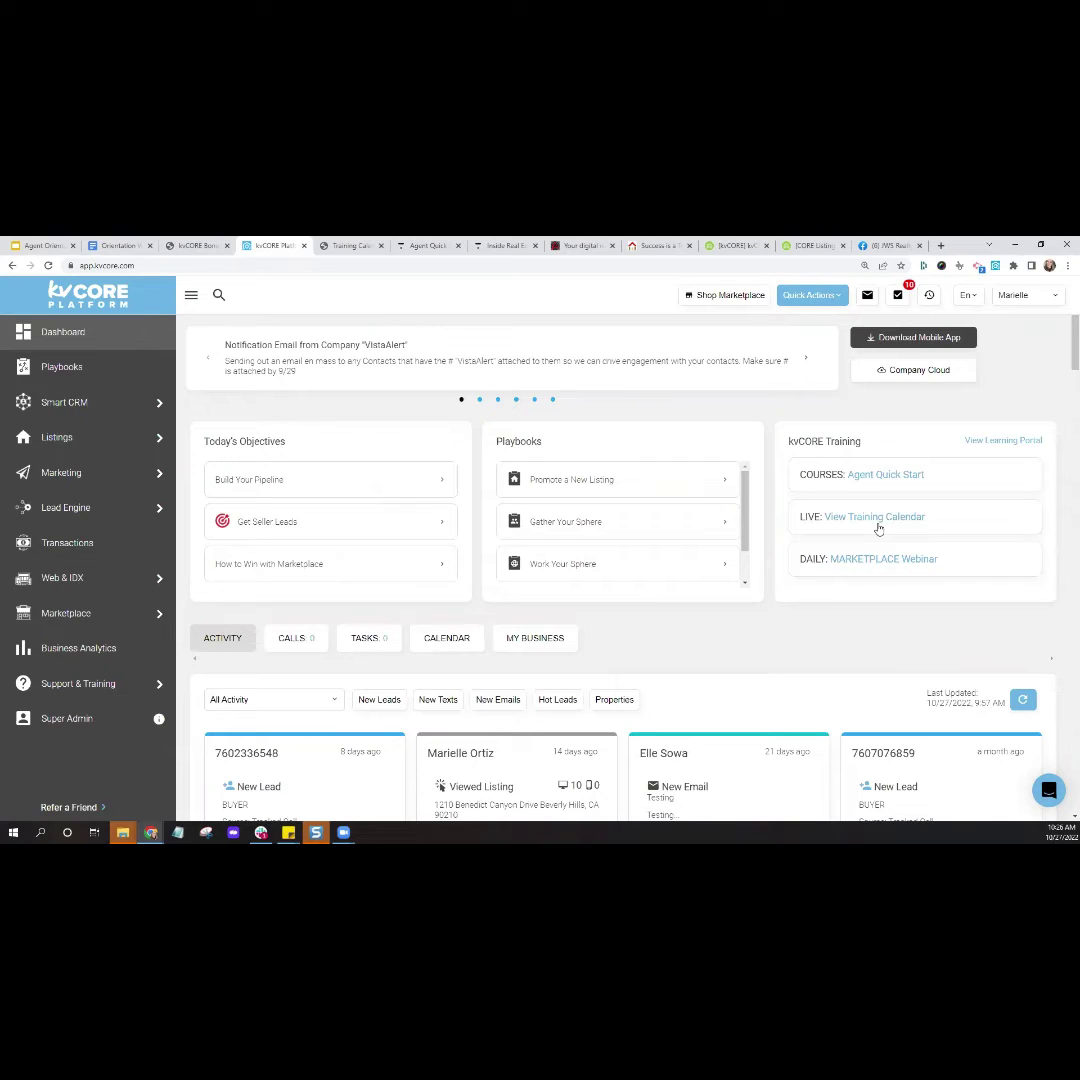
{"action": "left_click", "coordinate": [199, 246]}
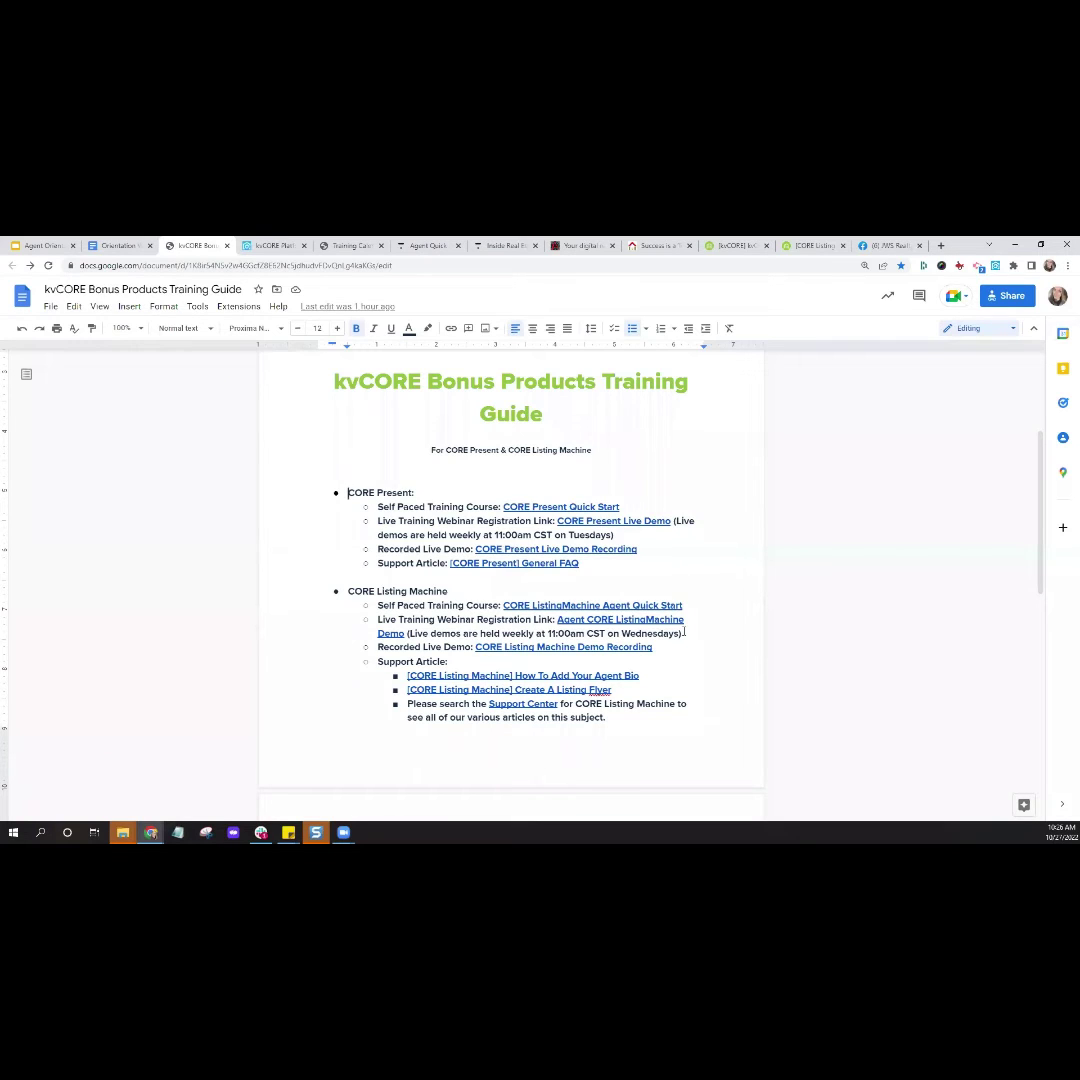
{"action": "left_click", "coordinate": [268, 246]}
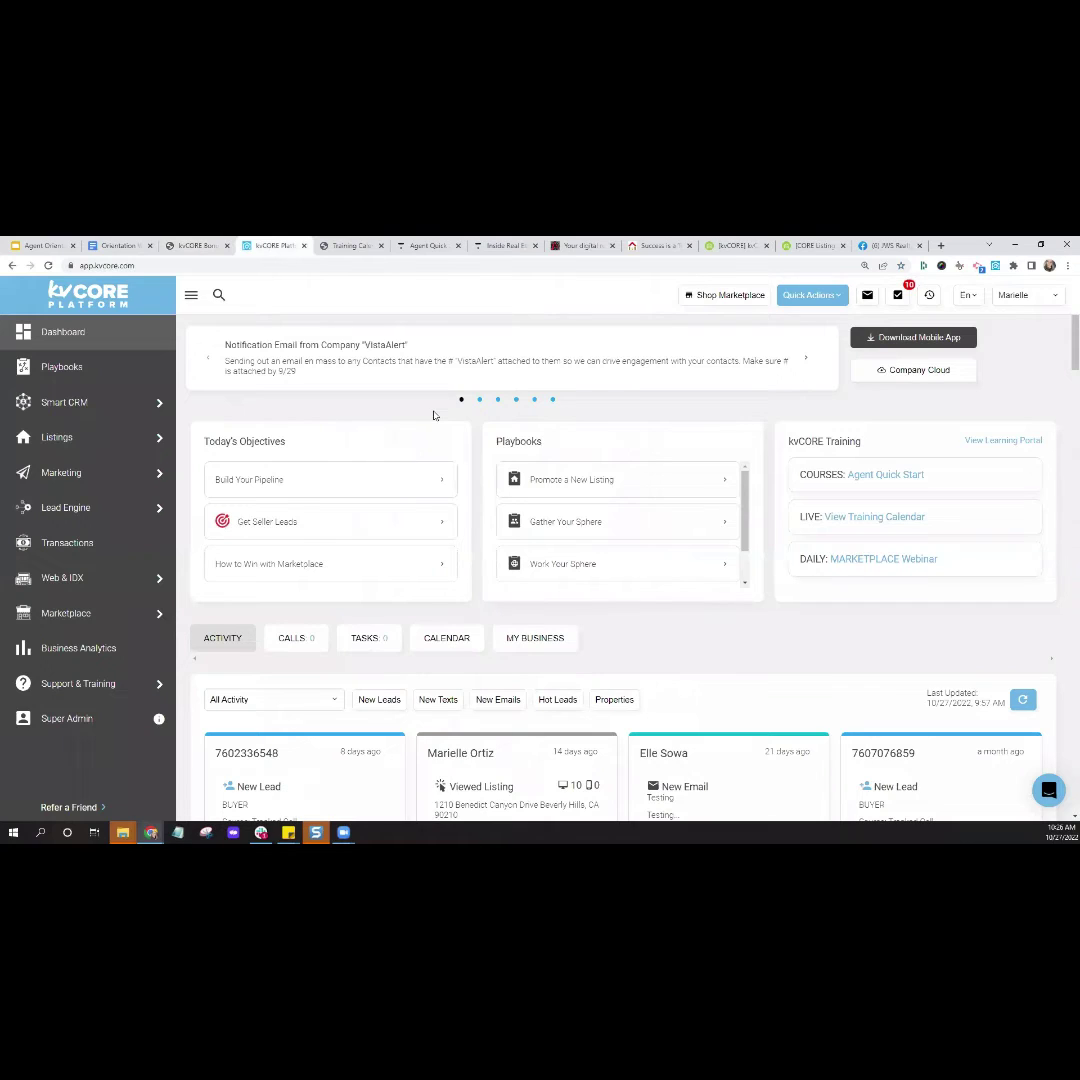
Revisit the training calendar page to point out the Facebook Group and YouTube Channel replay links, and return to the kvCORE dashboard
{"action": "left_click", "coordinate": [350, 245]}
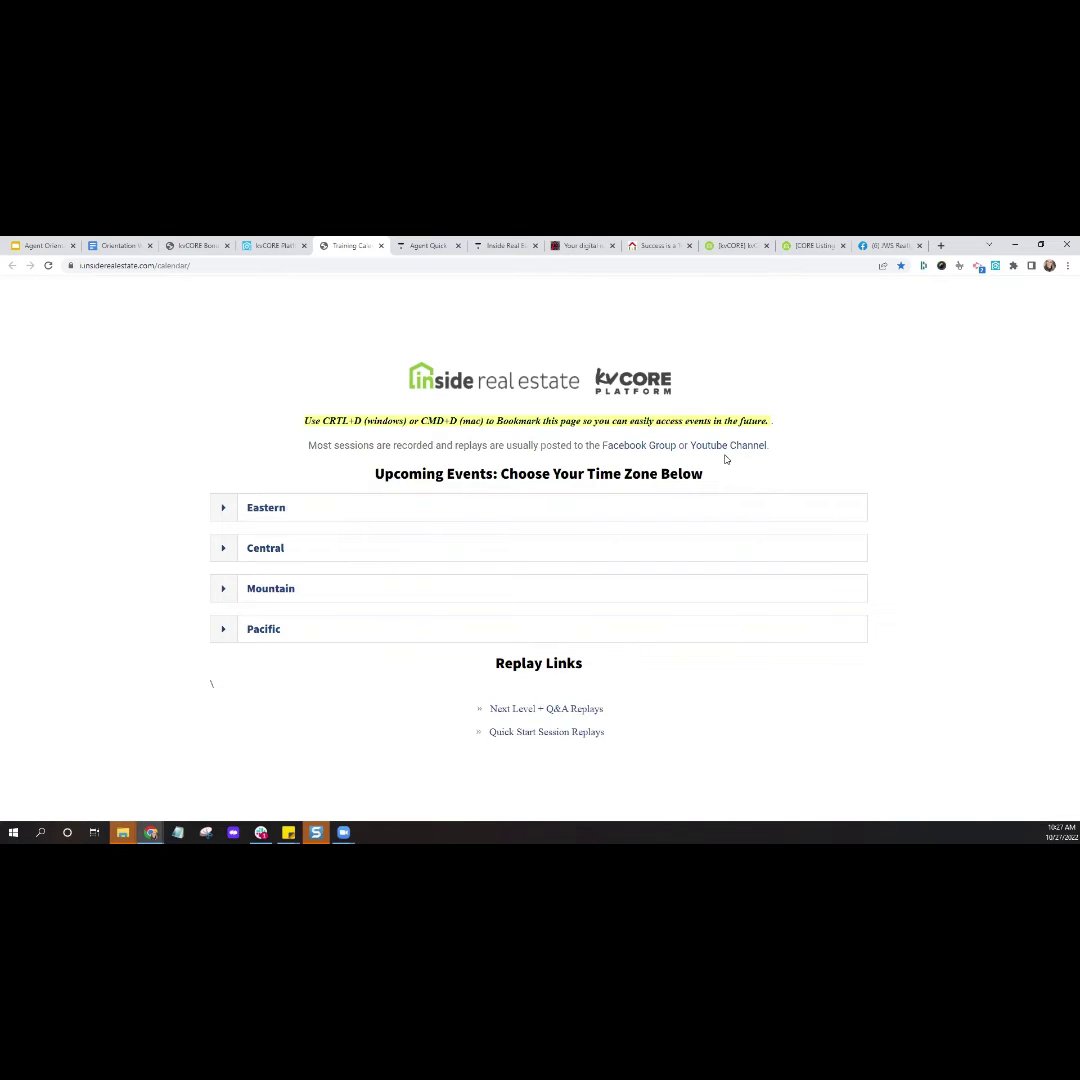
{"action": "left_click", "coordinate": [280, 245]}
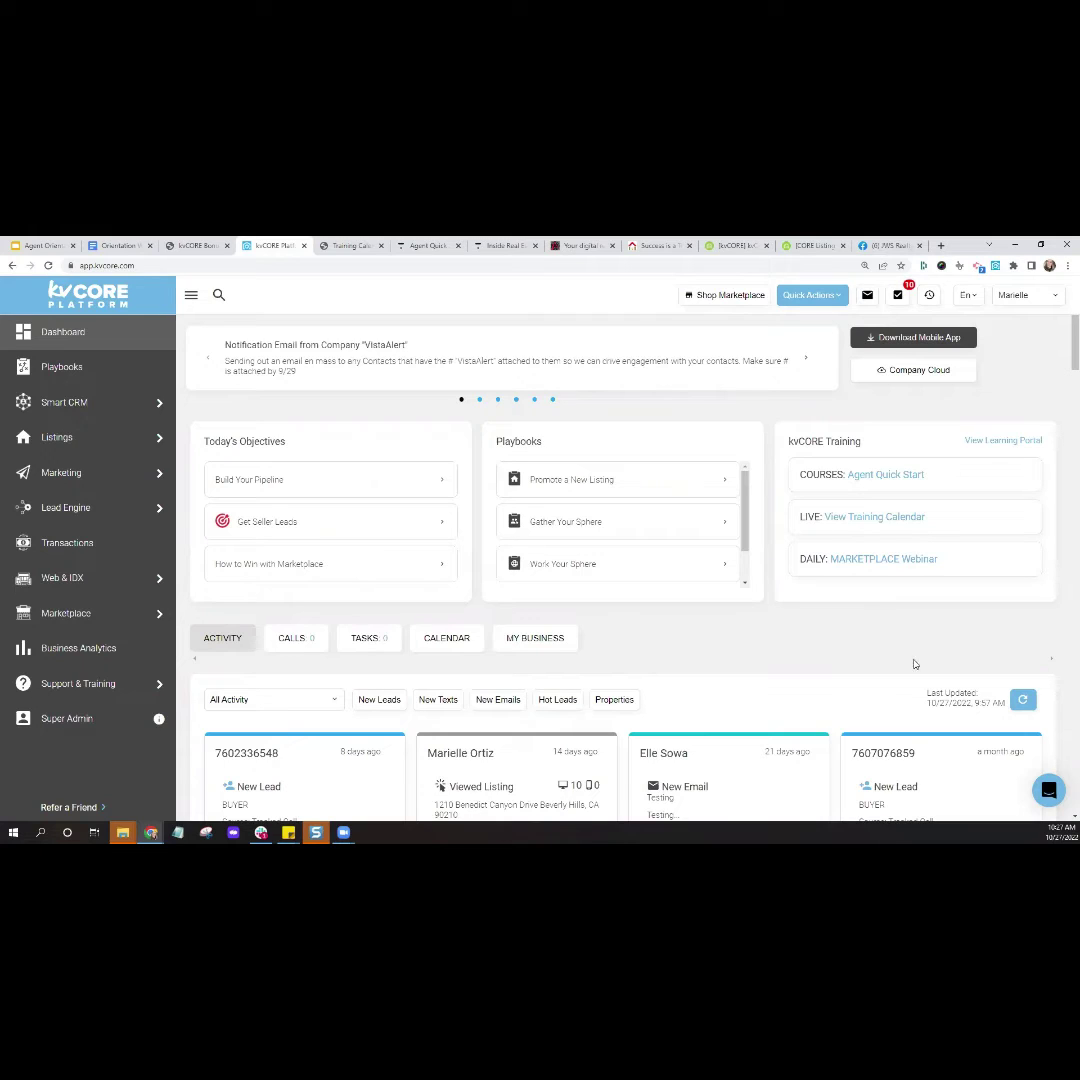
Open the support messenger, search its help articles for "importing", and return to the messenger's home view
{"action": "left_click", "coordinate": [1045, 799]}
{"action": "left_click", "coordinate": [1047, 802]}
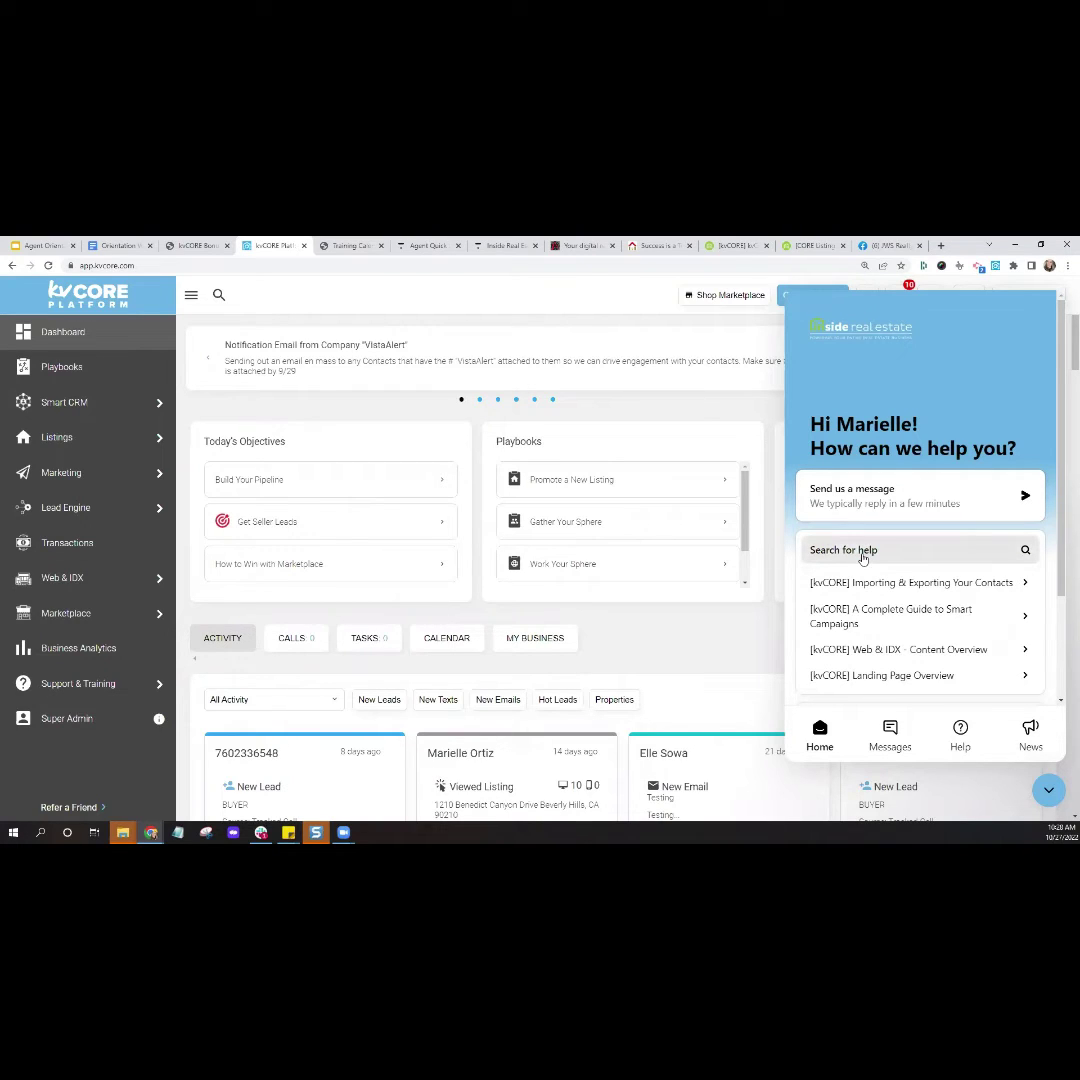
{"action": "left_click", "coordinate": [843, 555]}
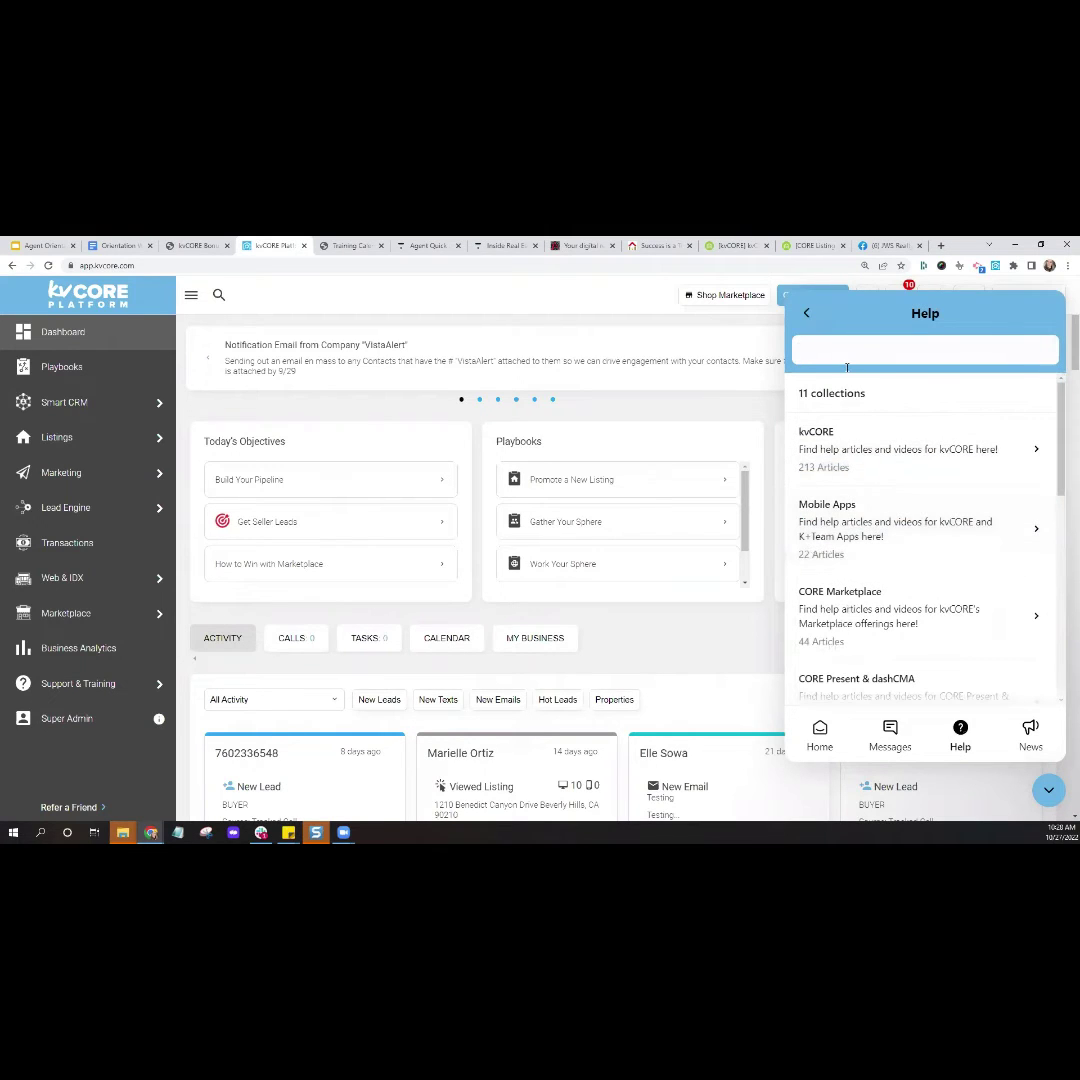
{"action": "type", "text": "importing"}
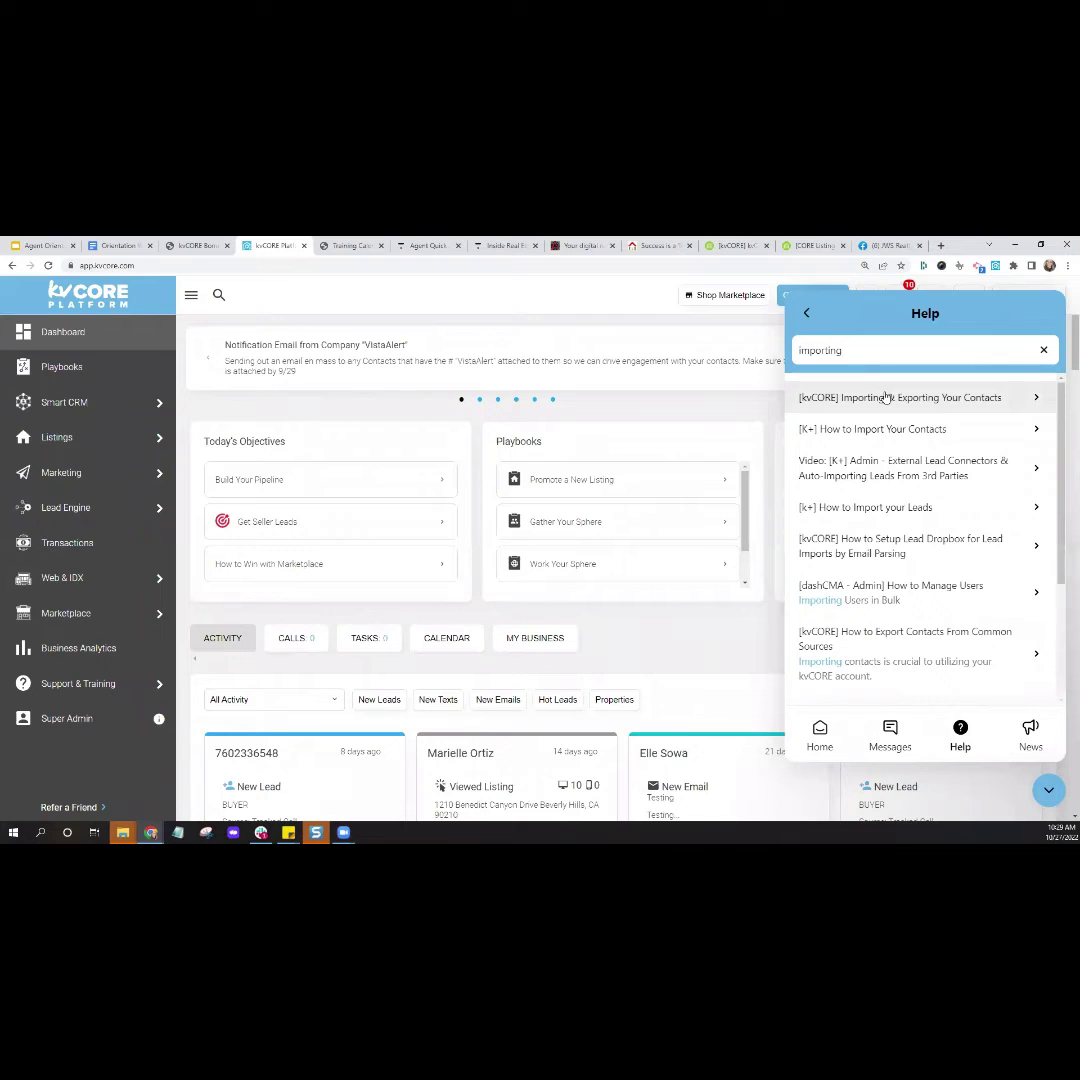
{"action": "left_click", "coordinate": [807, 313]}
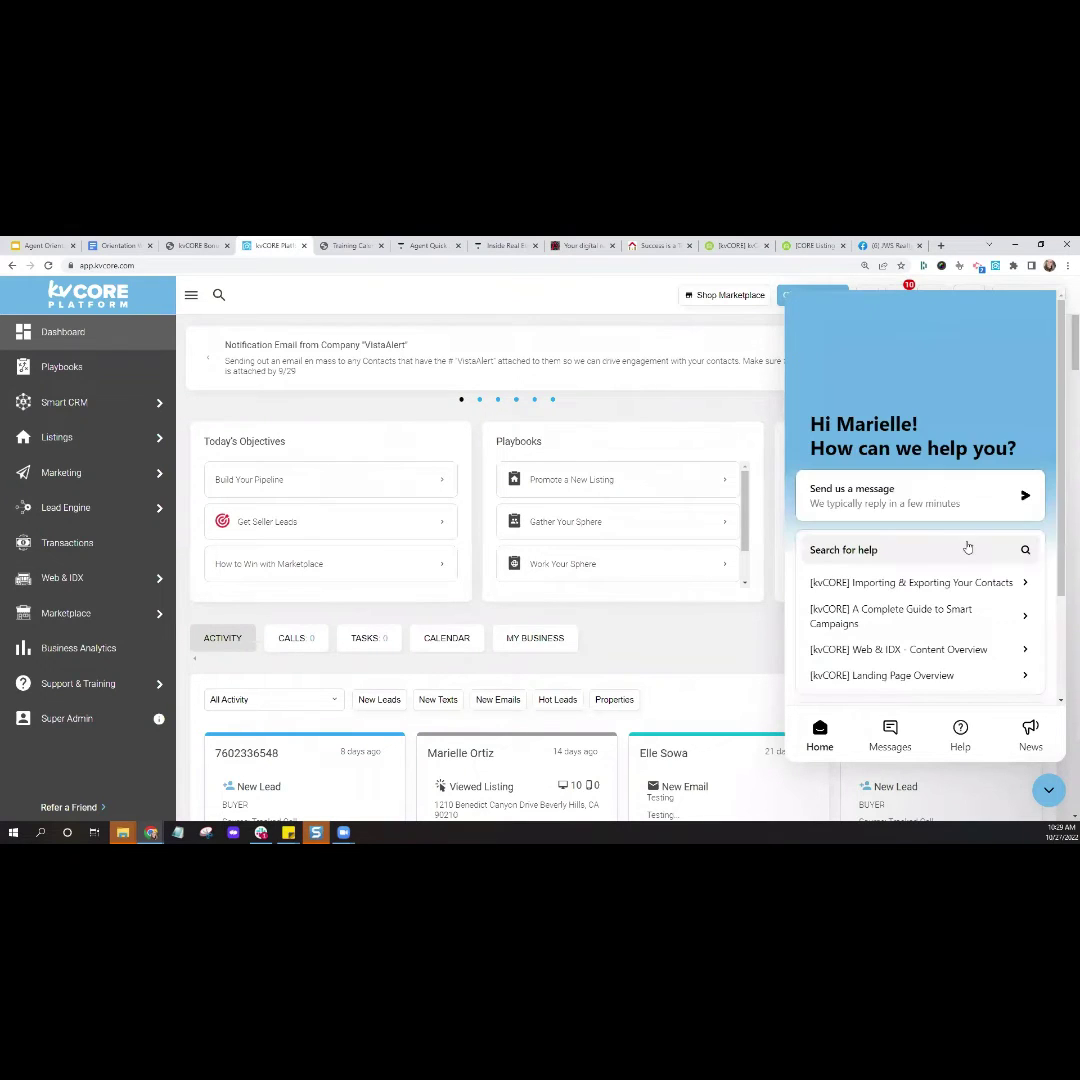
Point out the system status and Release Notes sections in the support messenger, and close the messenger
{"action": "scroll", "coordinate": [967, 547], "scroll_direction": "down", "scroll_amount": 2}
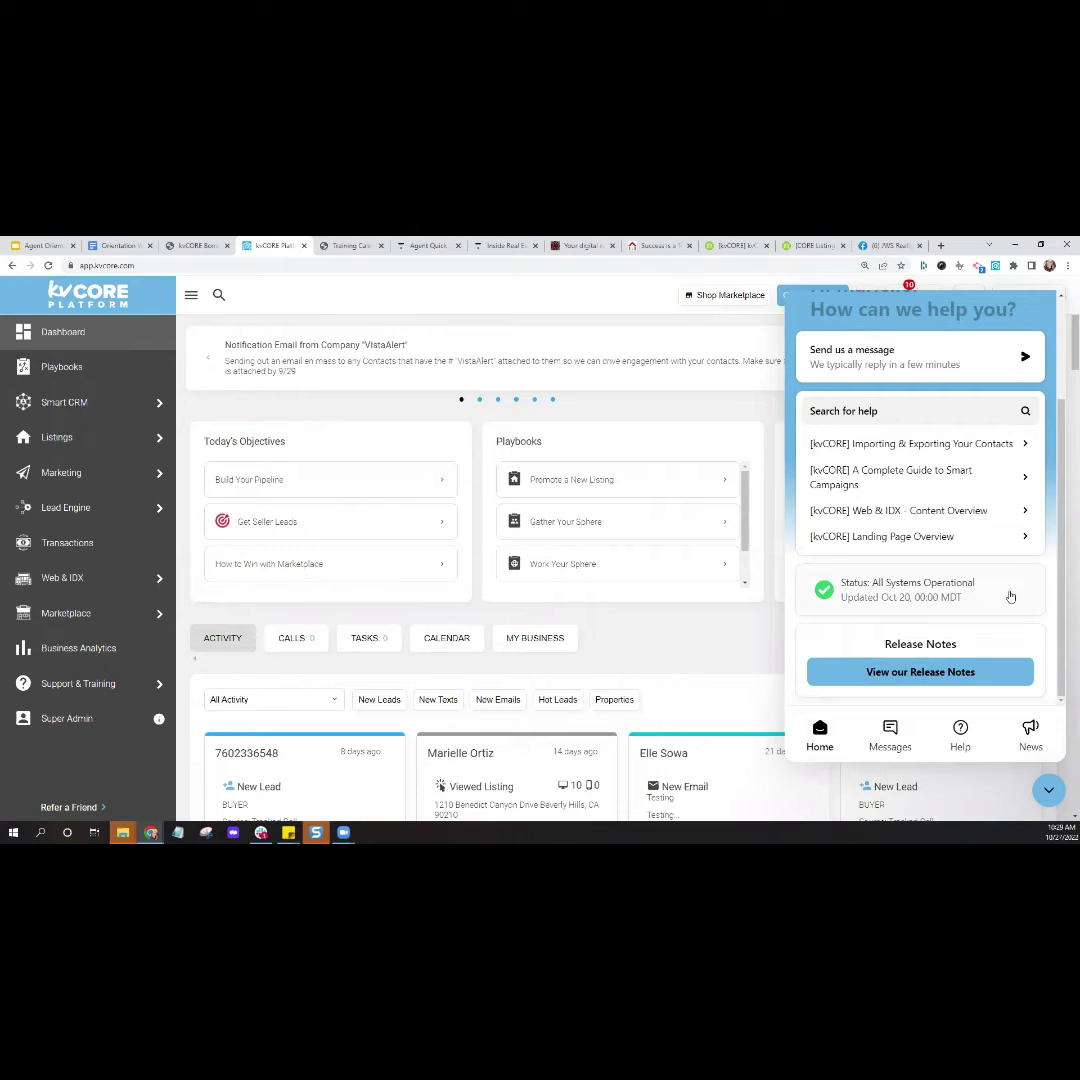
{"action": "left_click", "coordinate": [926, 686]}
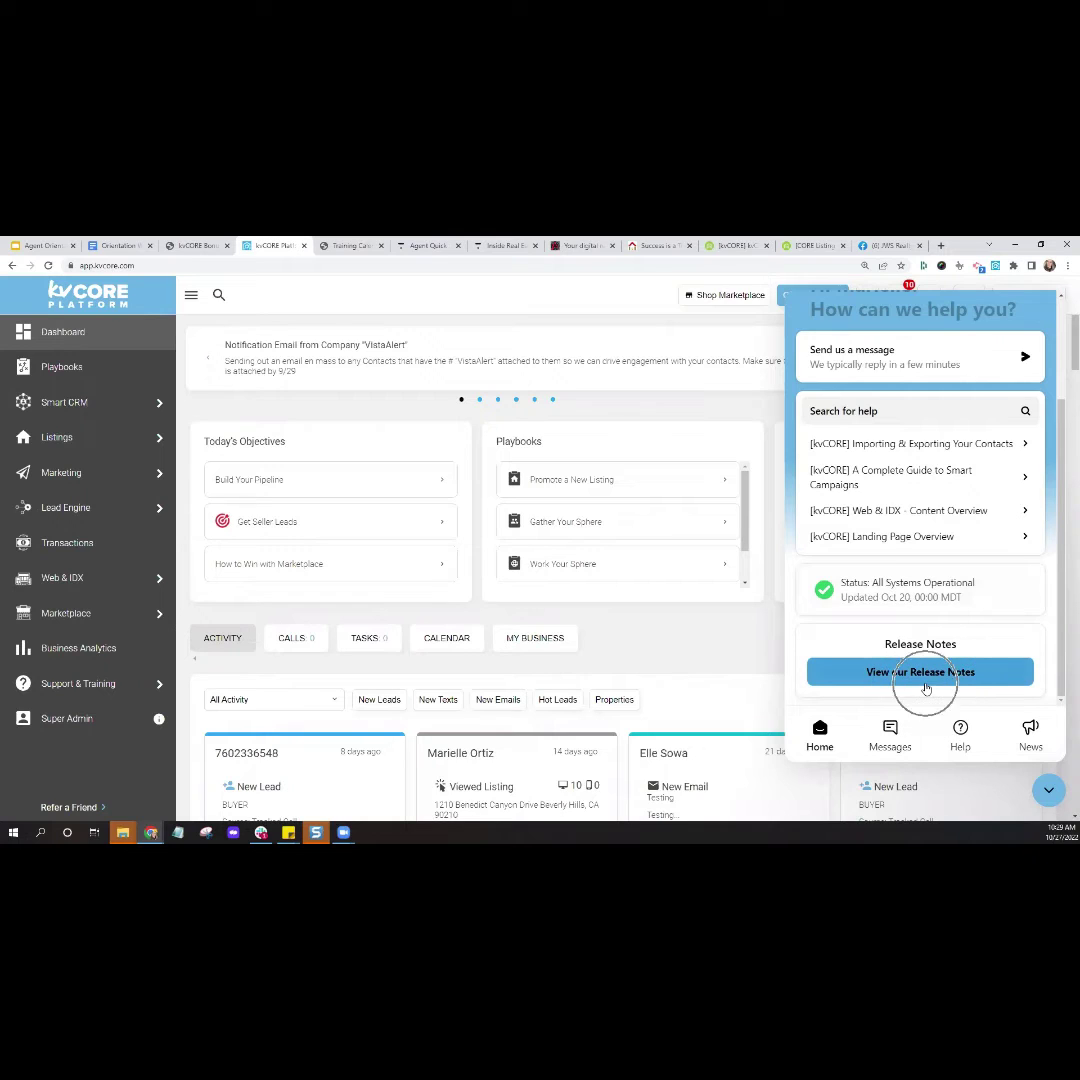
{"action": "left_click", "coordinate": [1049, 790]}
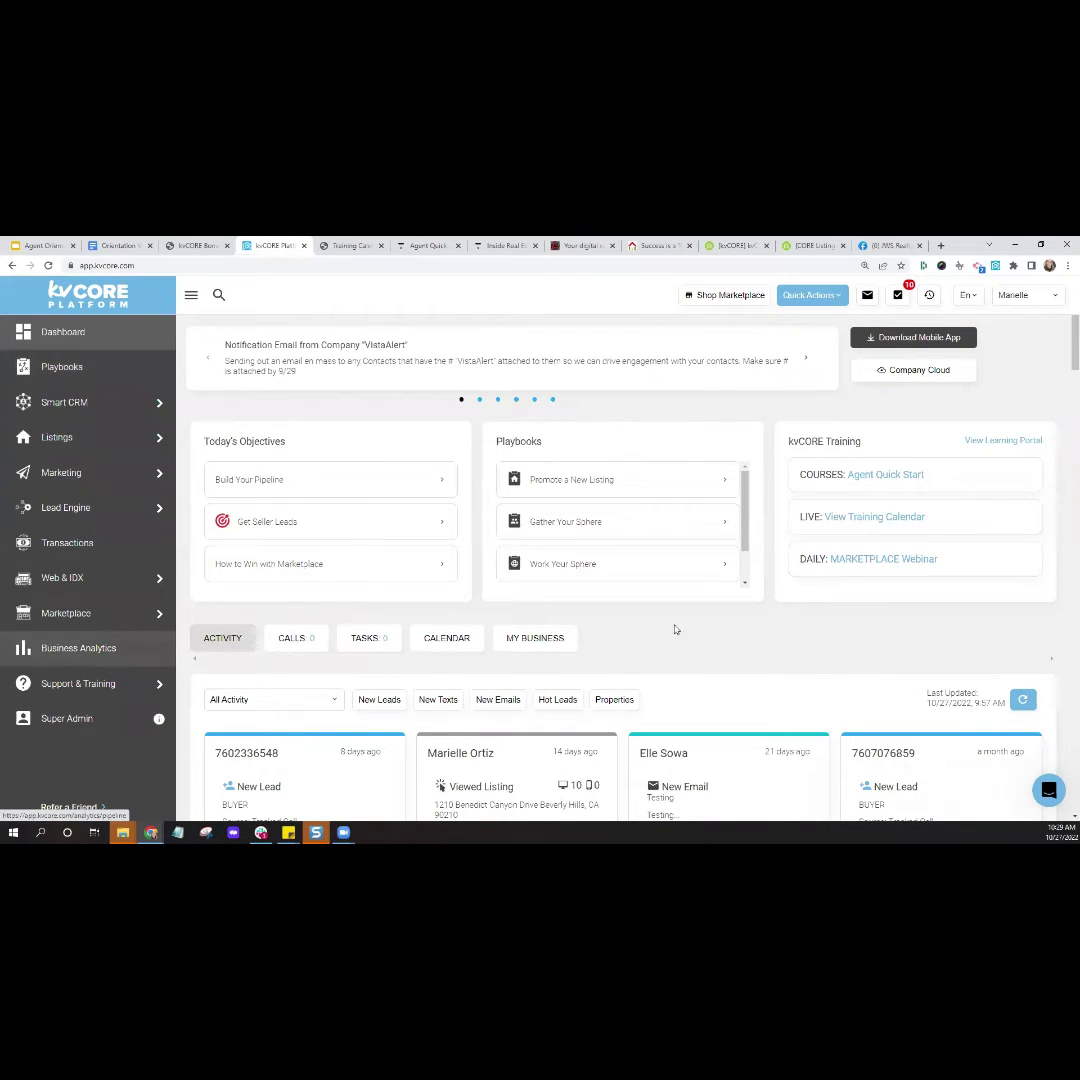
Review the dashboard's lead activity cards, pointing out the Viewed Listing card and its contact options
{"action": "scroll", "coordinate": [682, 628], "scroll_direction": "down", "scroll_amount": 1}
{"action": "scroll", "coordinate": [682, 628], "scroll_direction": "down", "scroll_amount": 2}
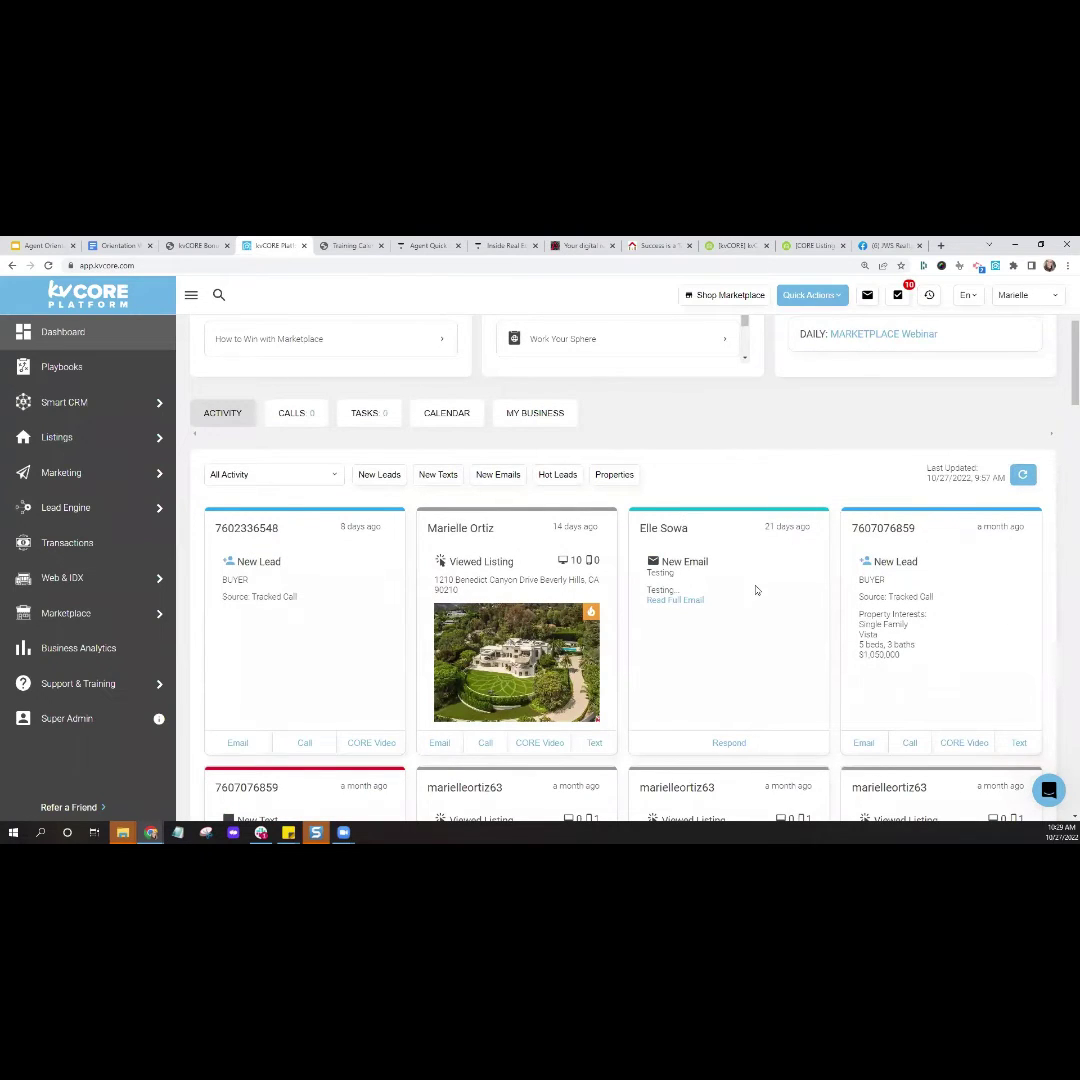
{"action": "scroll", "coordinate": [756, 590], "scroll_direction": "down", "scroll_amount": 1}
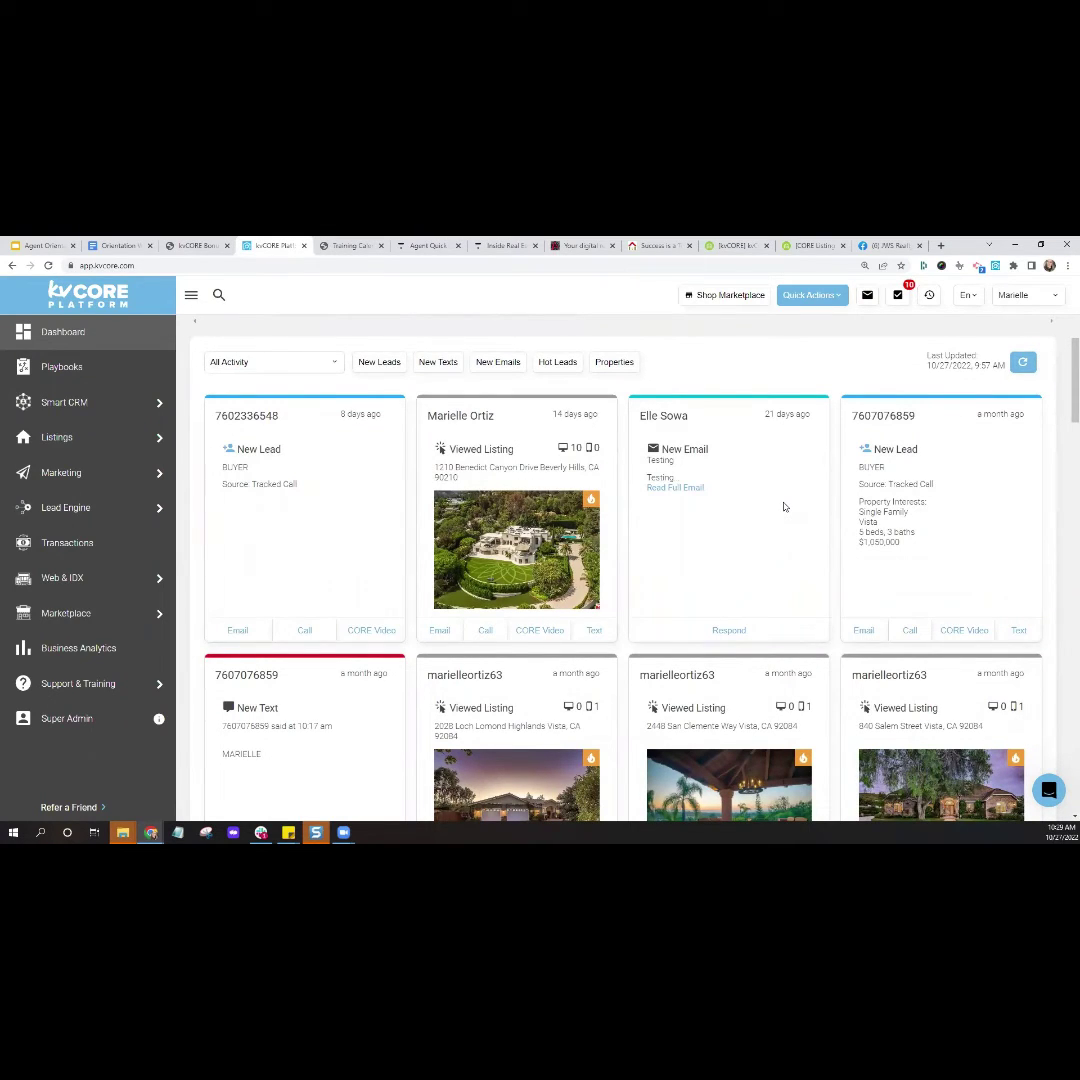
{"action": "left_click", "coordinate": [572, 462]}
{"action": "scroll", "coordinate": [404, 388], "scroll_direction": "up", "scroll_amount": 1}
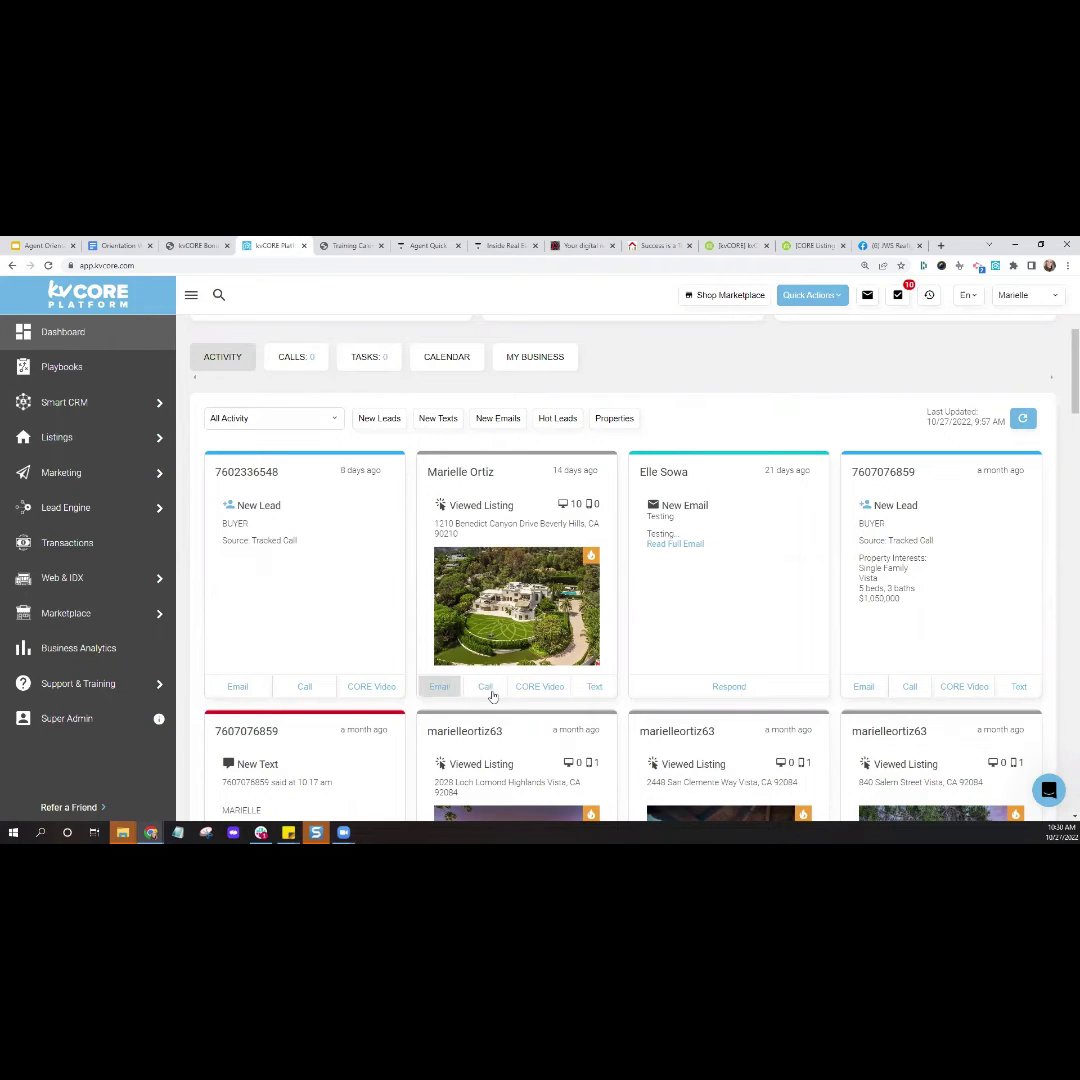
Open the contact record from the Viewed Listing card, review its activity timeline, and close the record
{"action": "left_click", "coordinate": [465, 481]}
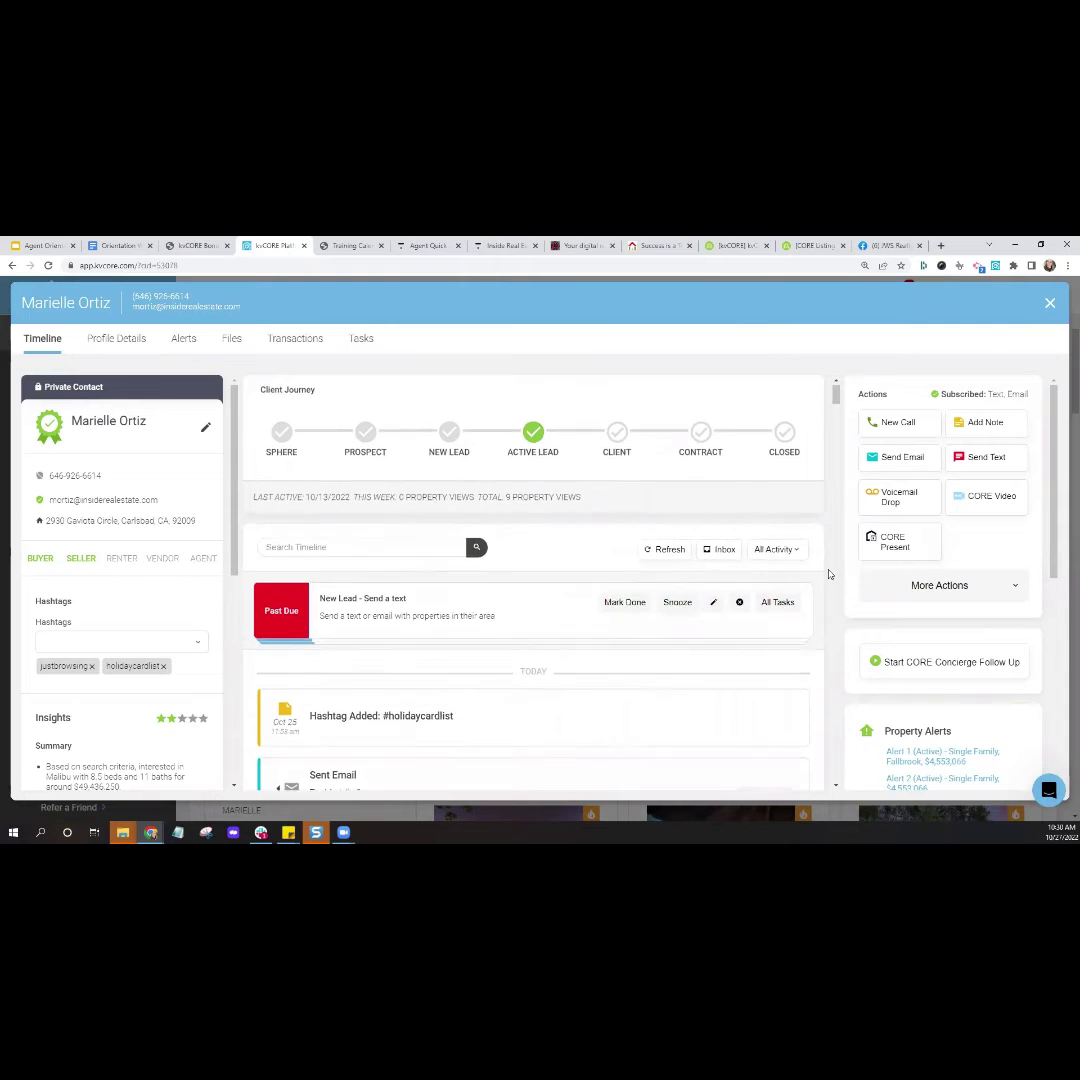
{"action": "scroll", "coordinate": [828, 574], "scroll_direction": "down", "scroll_amount": 3}
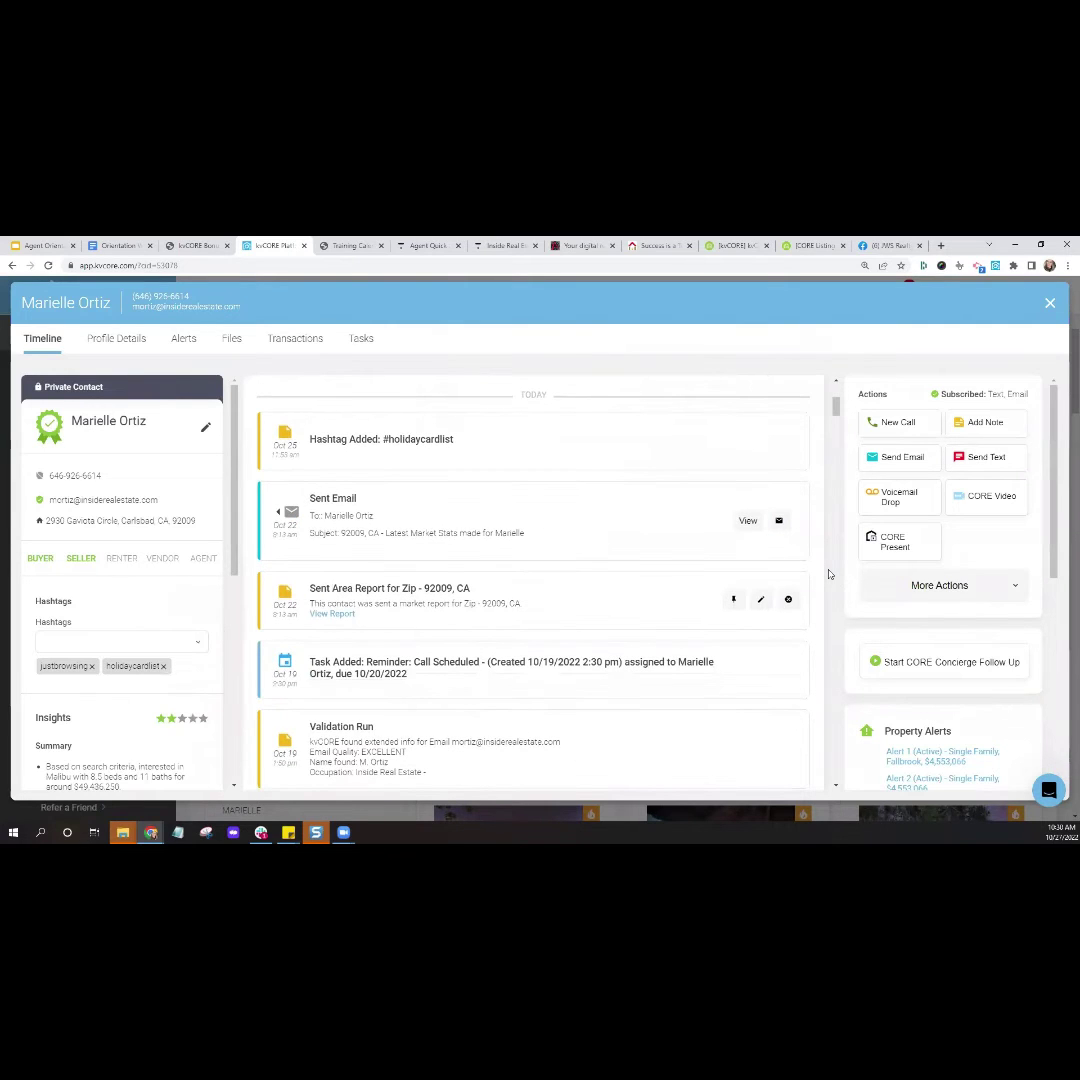
{"action": "left_click", "coordinate": [1049, 307]}
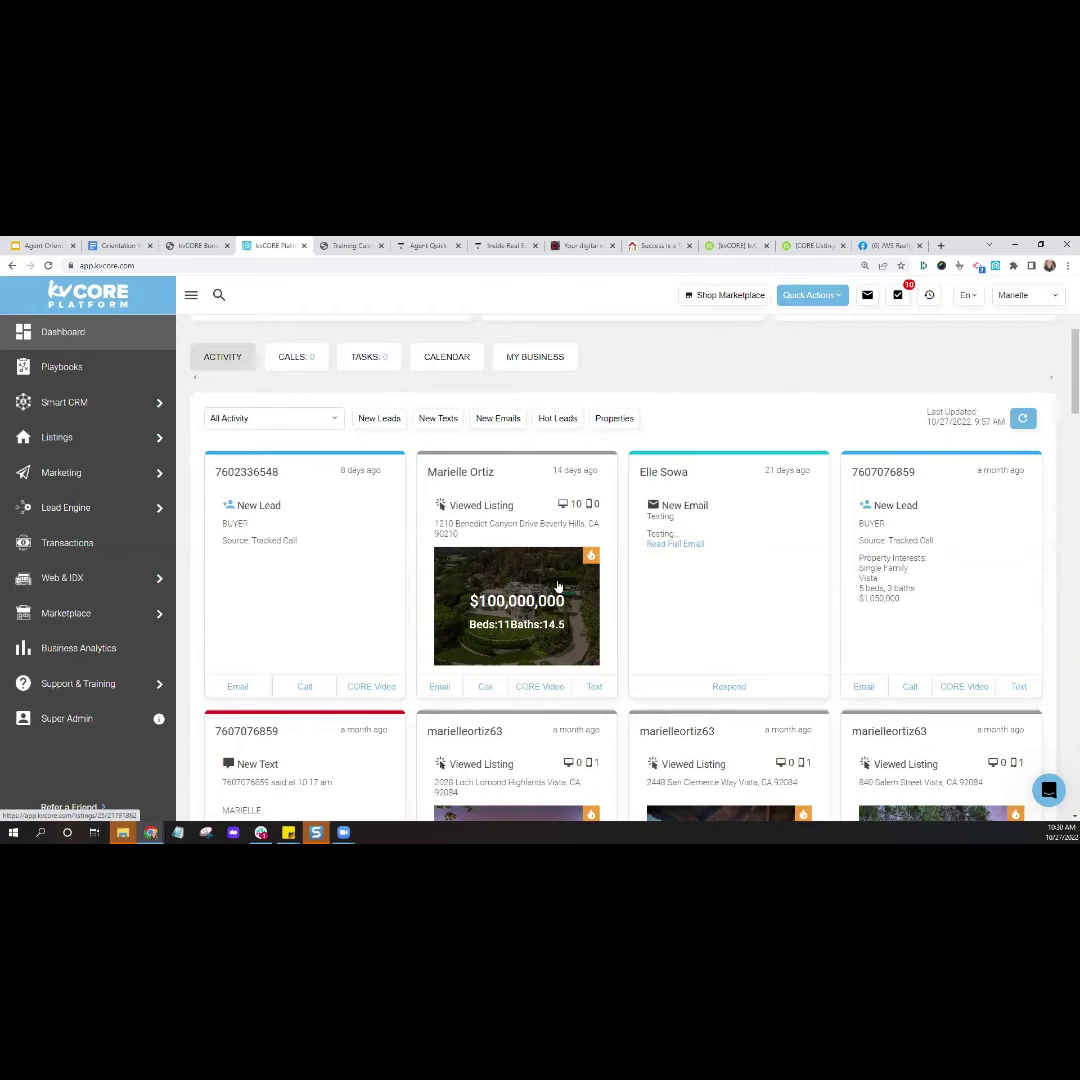
Look over the dashboard's activity area, Playbooks section and company announcement banner
{"action": "scroll", "coordinate": [623, 512], "scroll_direction": "up", "scroll_amount": 3}
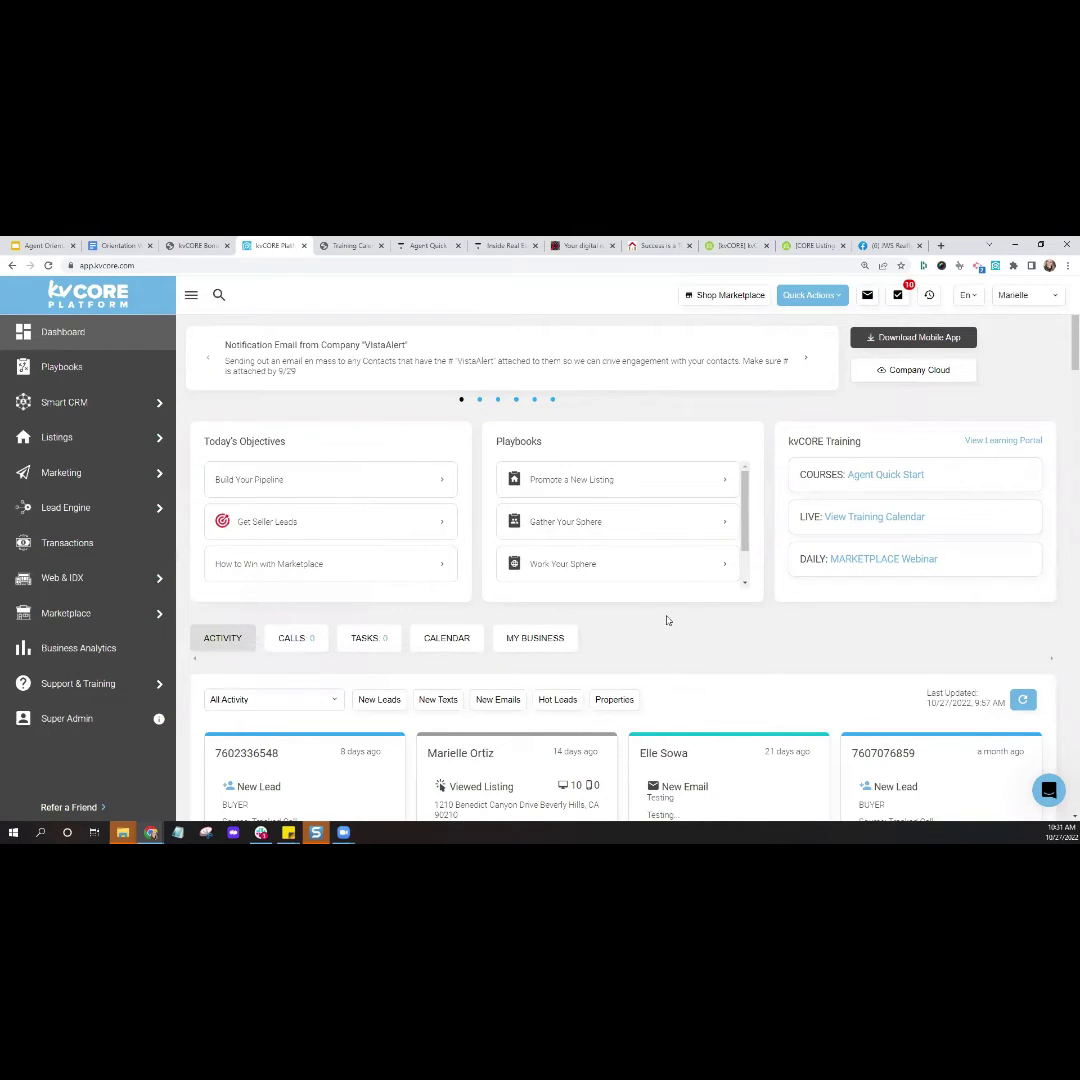
{"action": "scroll", "coordinate": [668, 620], "scroll_direction": "down", "scroll_amount": 3}
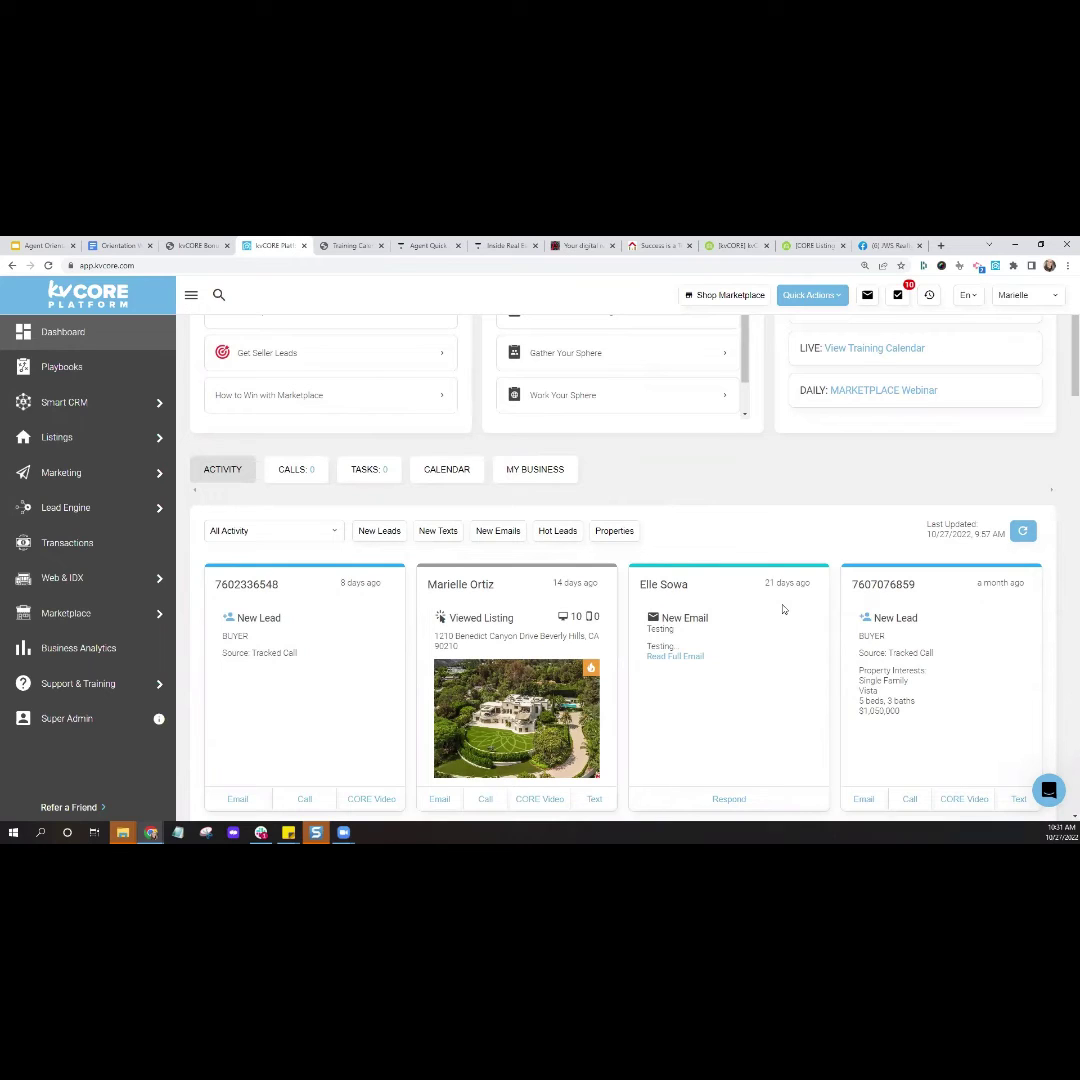
{"action": "scroll", "coordinate": [783, 609], "scroll_direction": "up", "scroll_amount": 3}
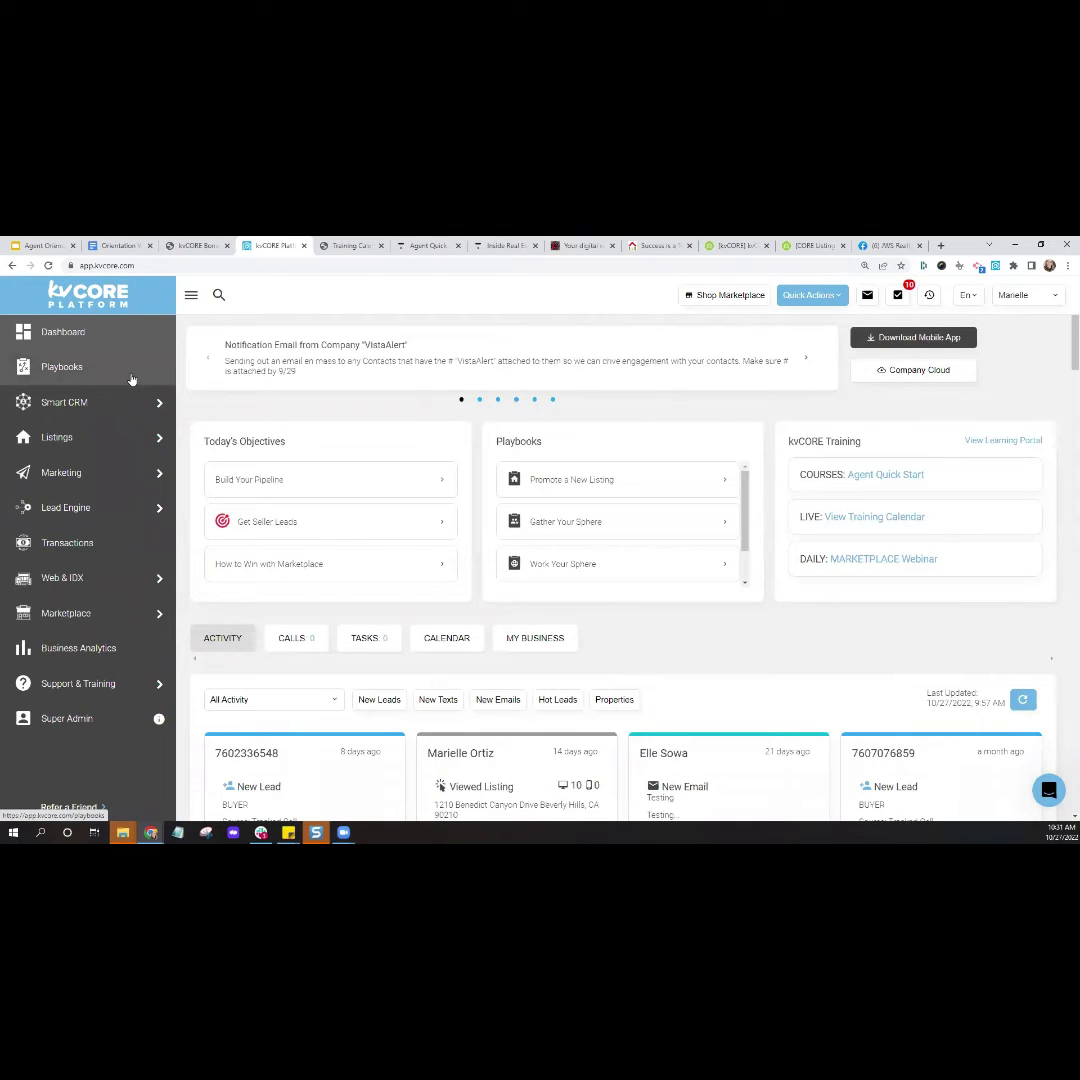
{"action": "left_click", "coordinate": [60, 385]}
{"action": "left_click", "coordinate": [513, 455]}
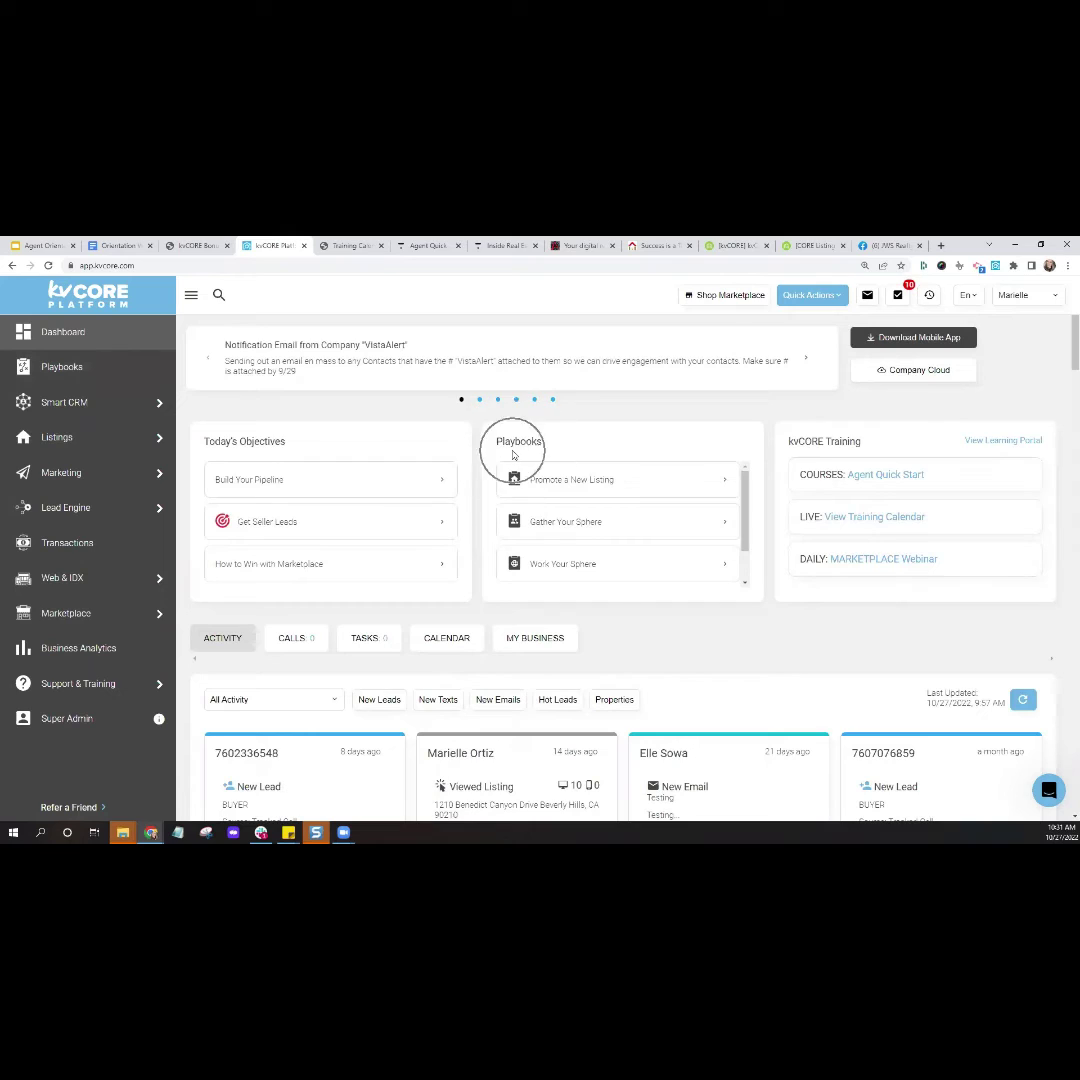
{"action": "left_click", "coordinate": [348, 372]}
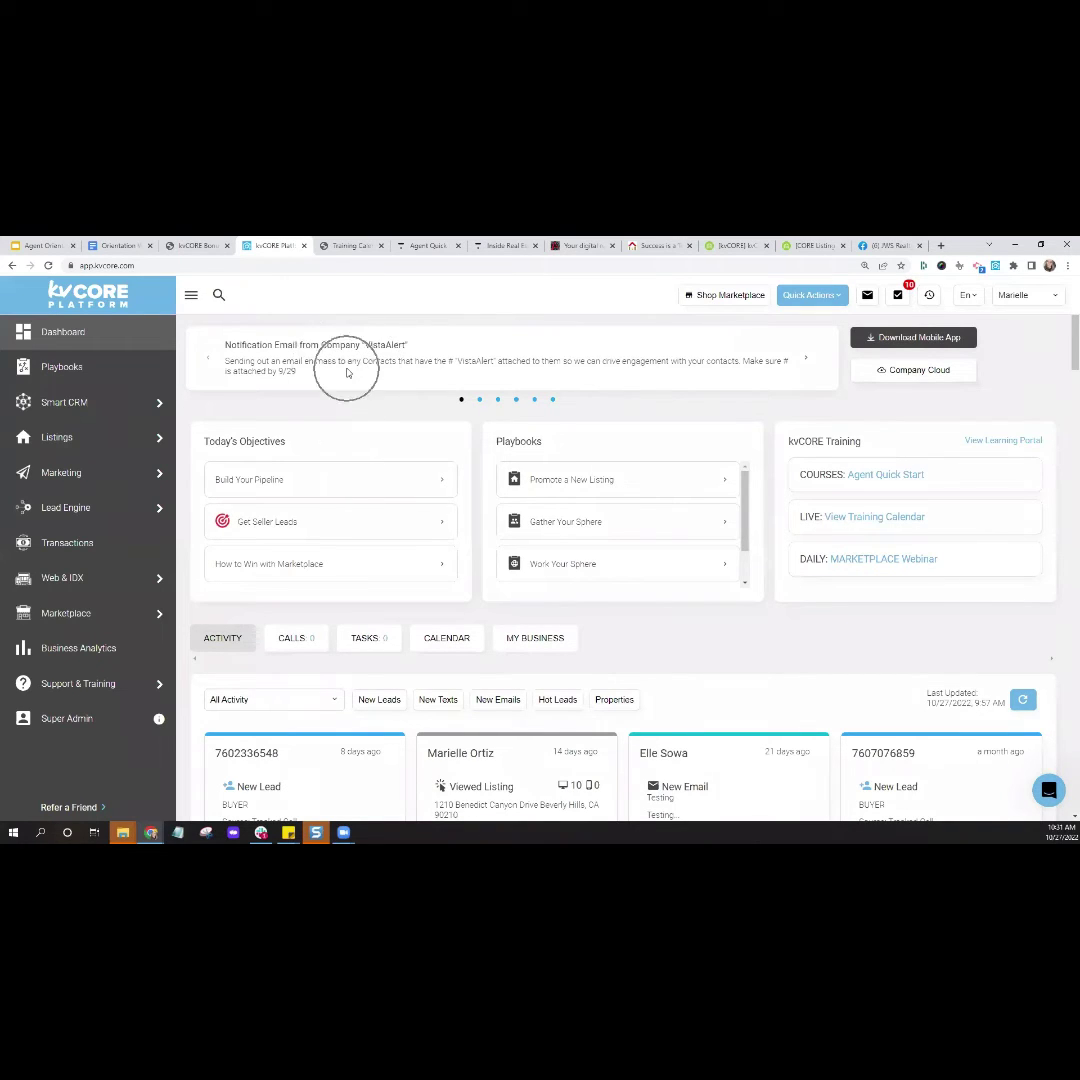
{"action": "left_click", "coordinate": [544, 355]}
Start a Promote a New Listing playbook for the first property under My Team Listings
{"action": "left_click", "coordinate": [575, 493]}
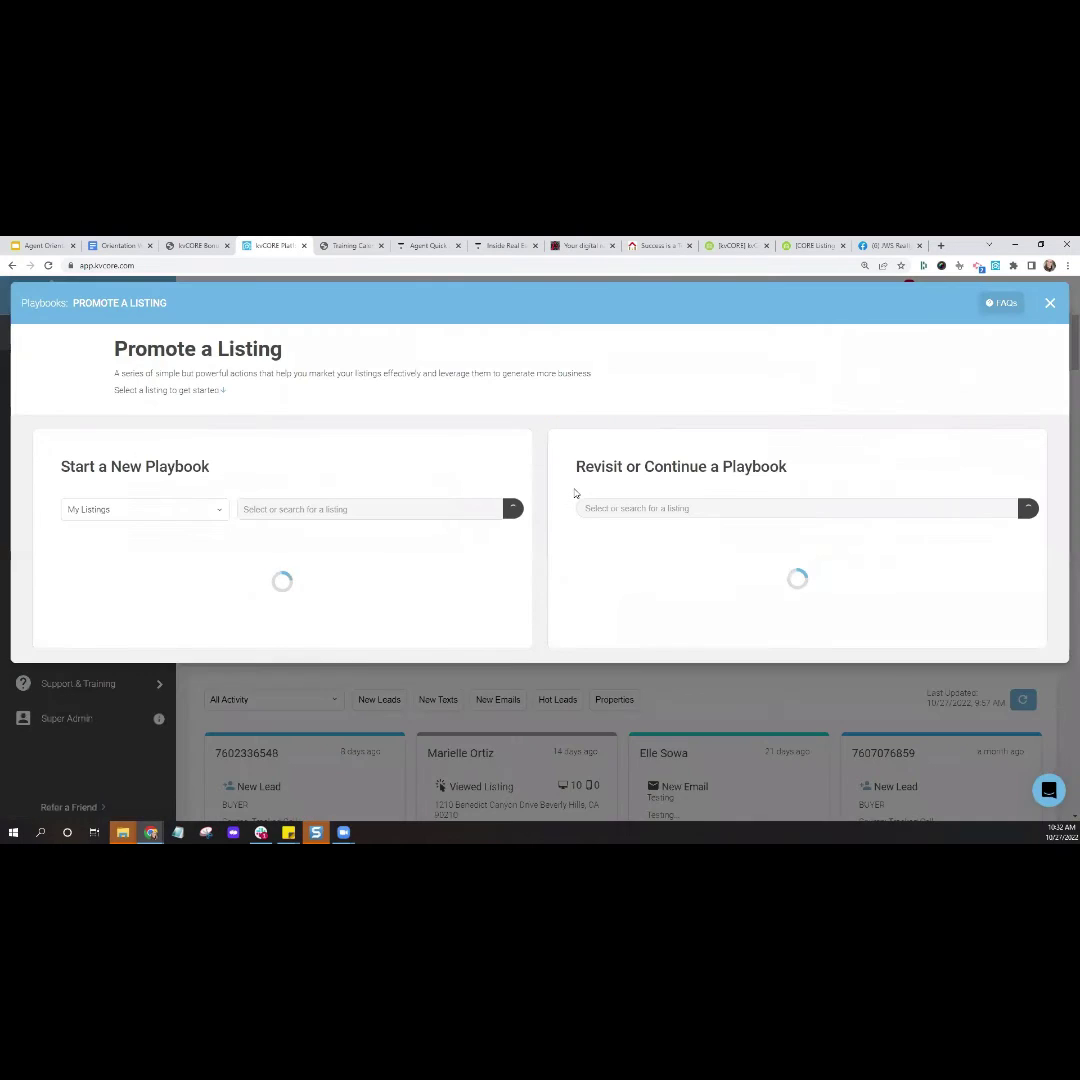
{"action": "left_click", "coordinate": [199, 514]}
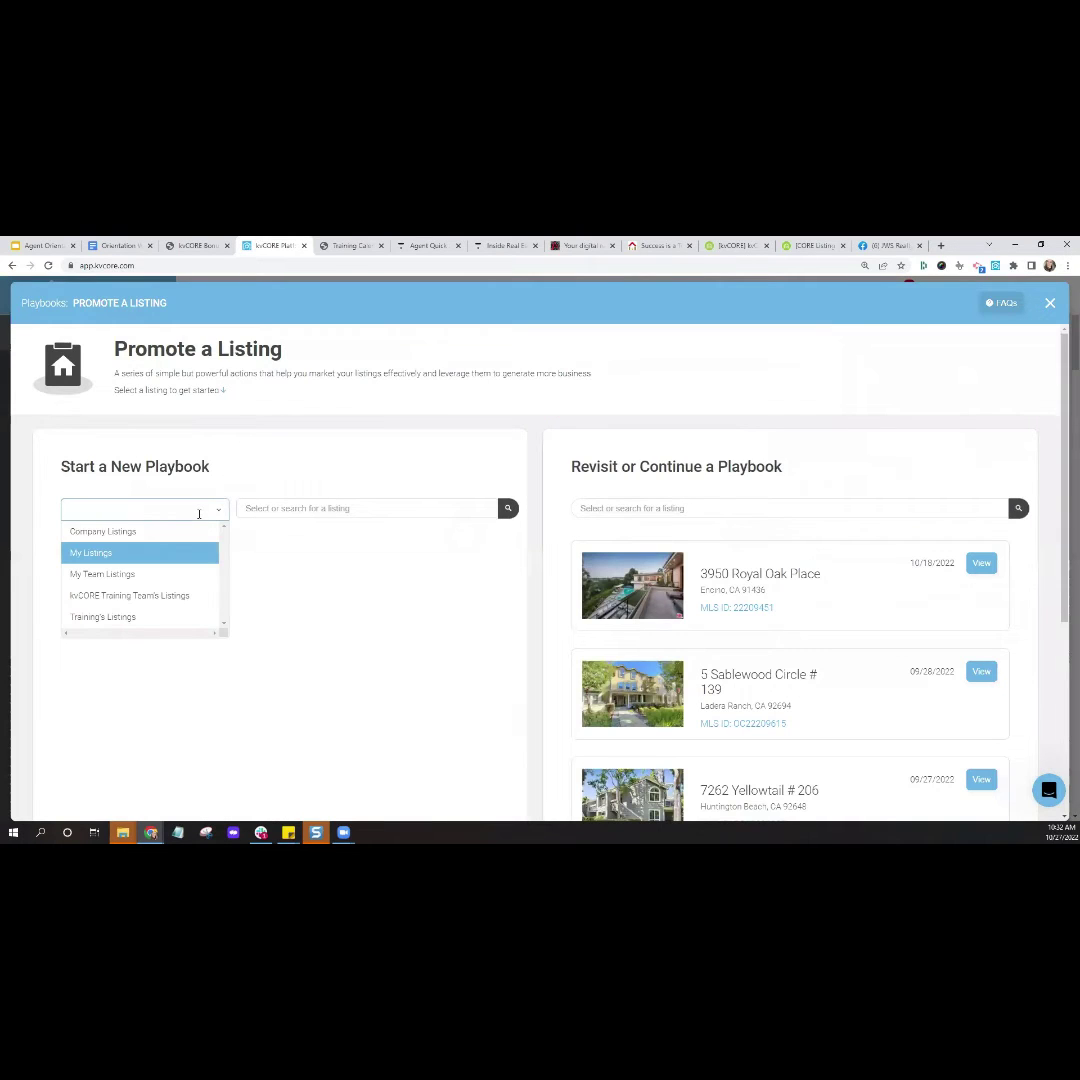
{"action": "left_click", "coordinate": [128, 574]}
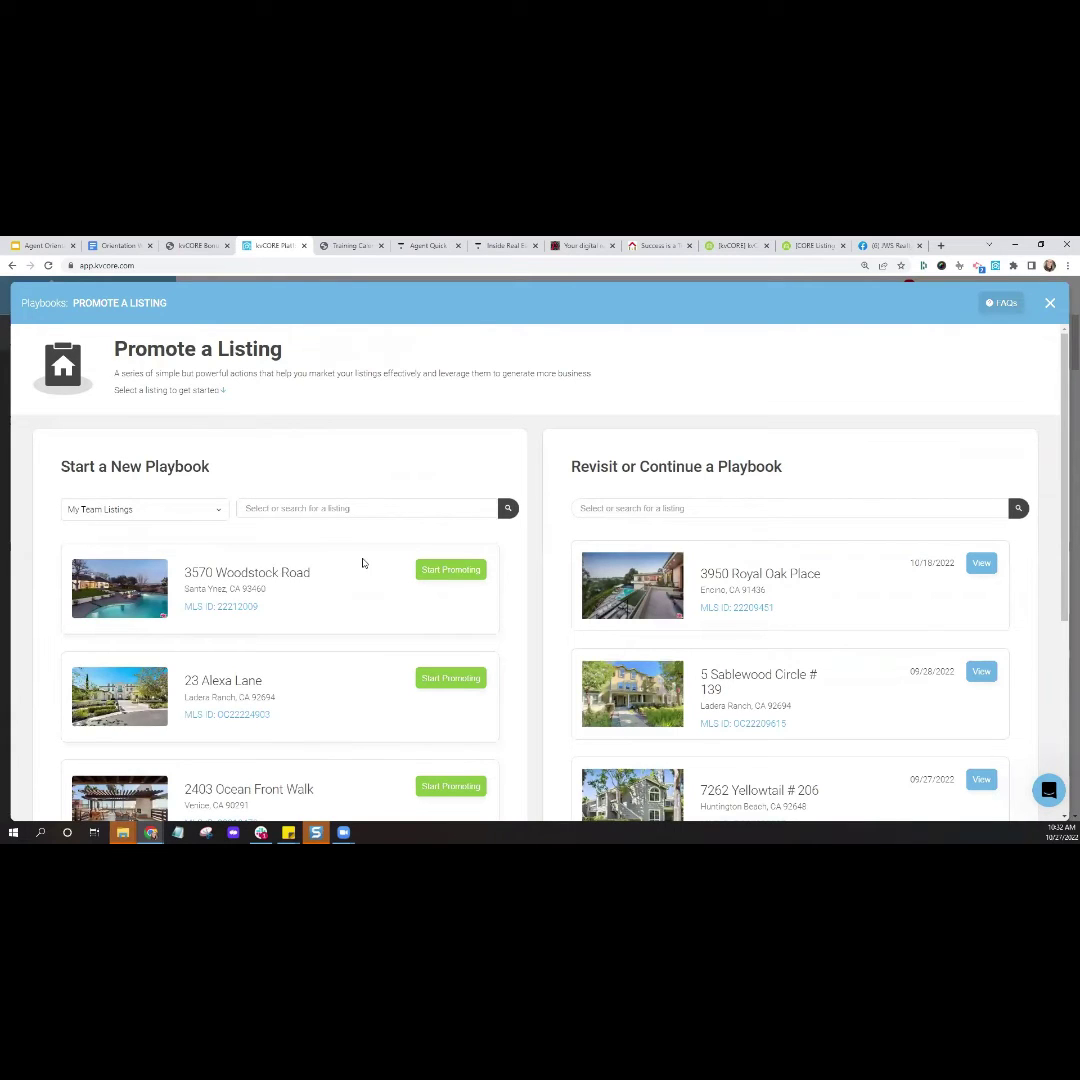
{"action": "left_click", "coordinate": [465, 578]}
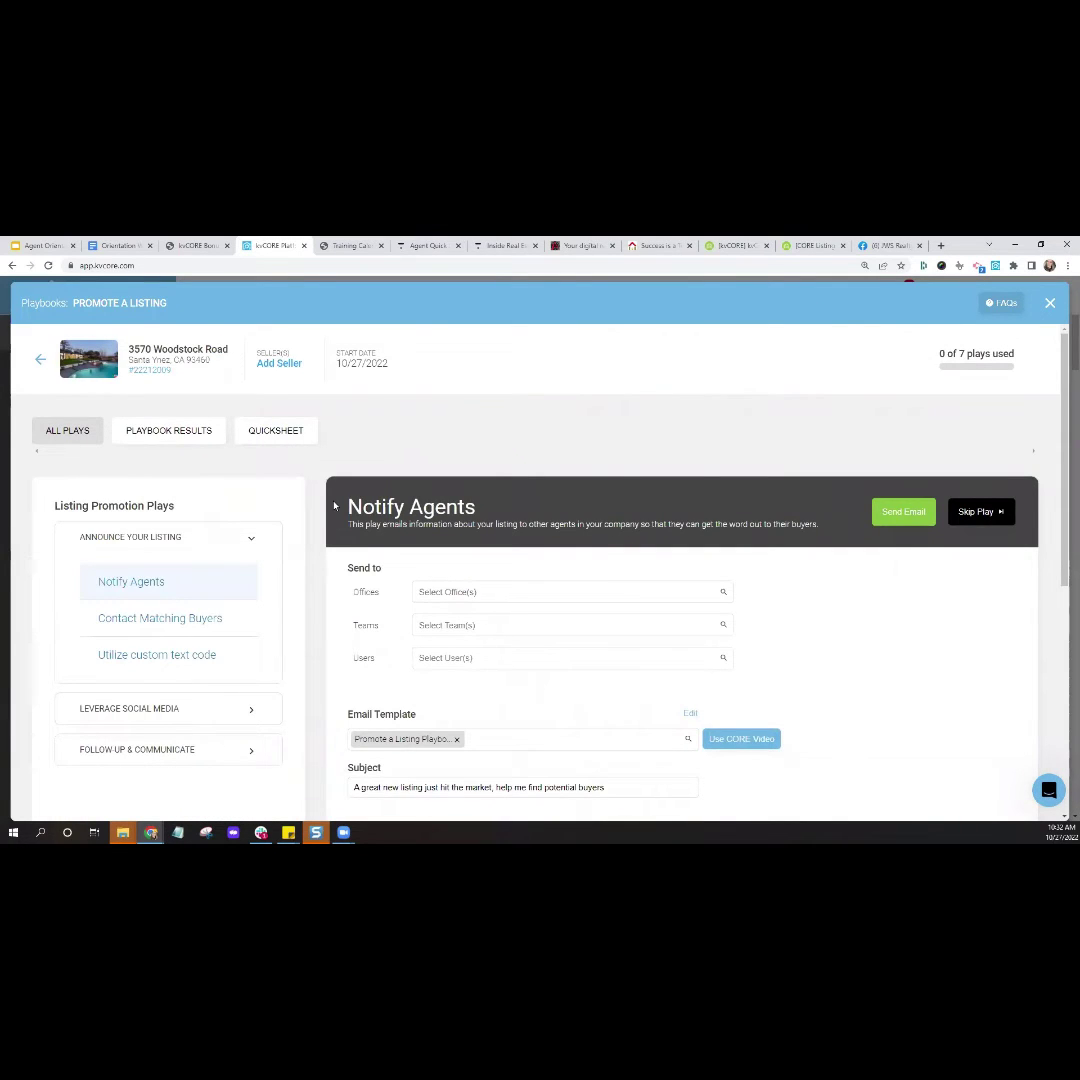
Review the Announce Your Listing plays: Notify Agents, Contact Matching Buyers and Utilize custom text code, highlighting the listing's text code
{"action": "scroll", "coordinate": [312, 505], "scroll_direction": "down", "scroll_amount": 1}
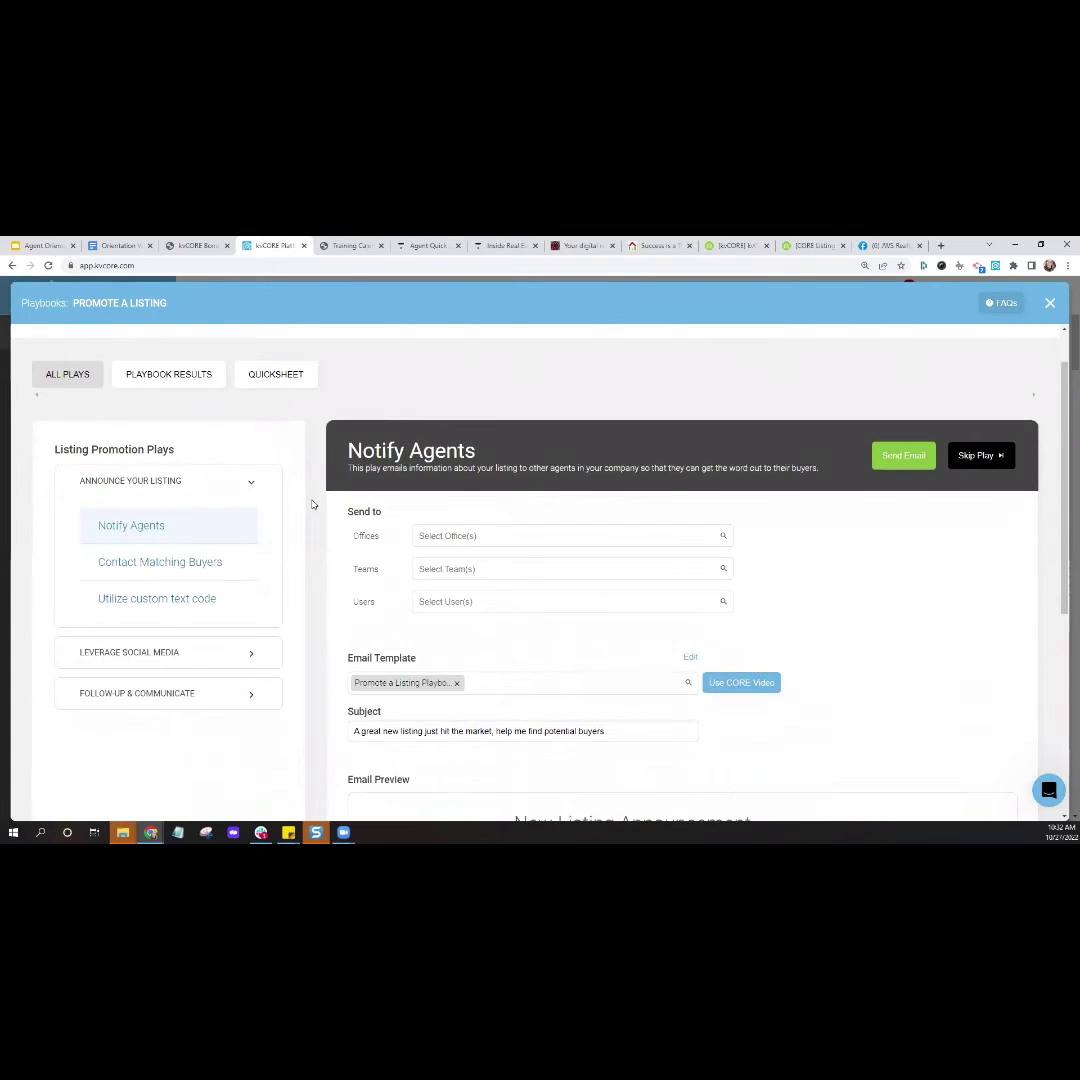
{"action": "scroll", "coordinate": [312, 505], "scroll_direction": "down", "scroll_amount": 2}
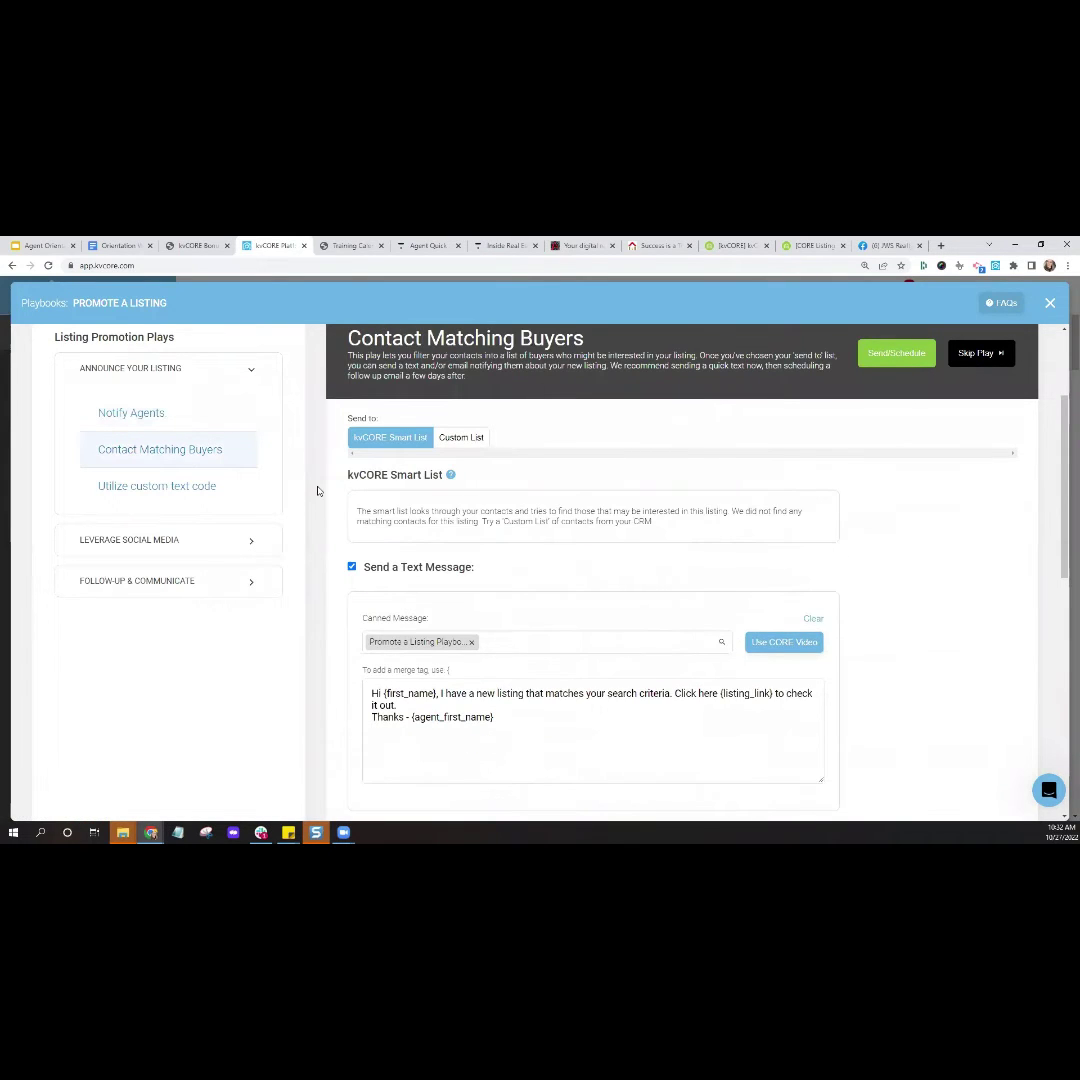
{"action": "left_click", "coordinate": [198, 488]}
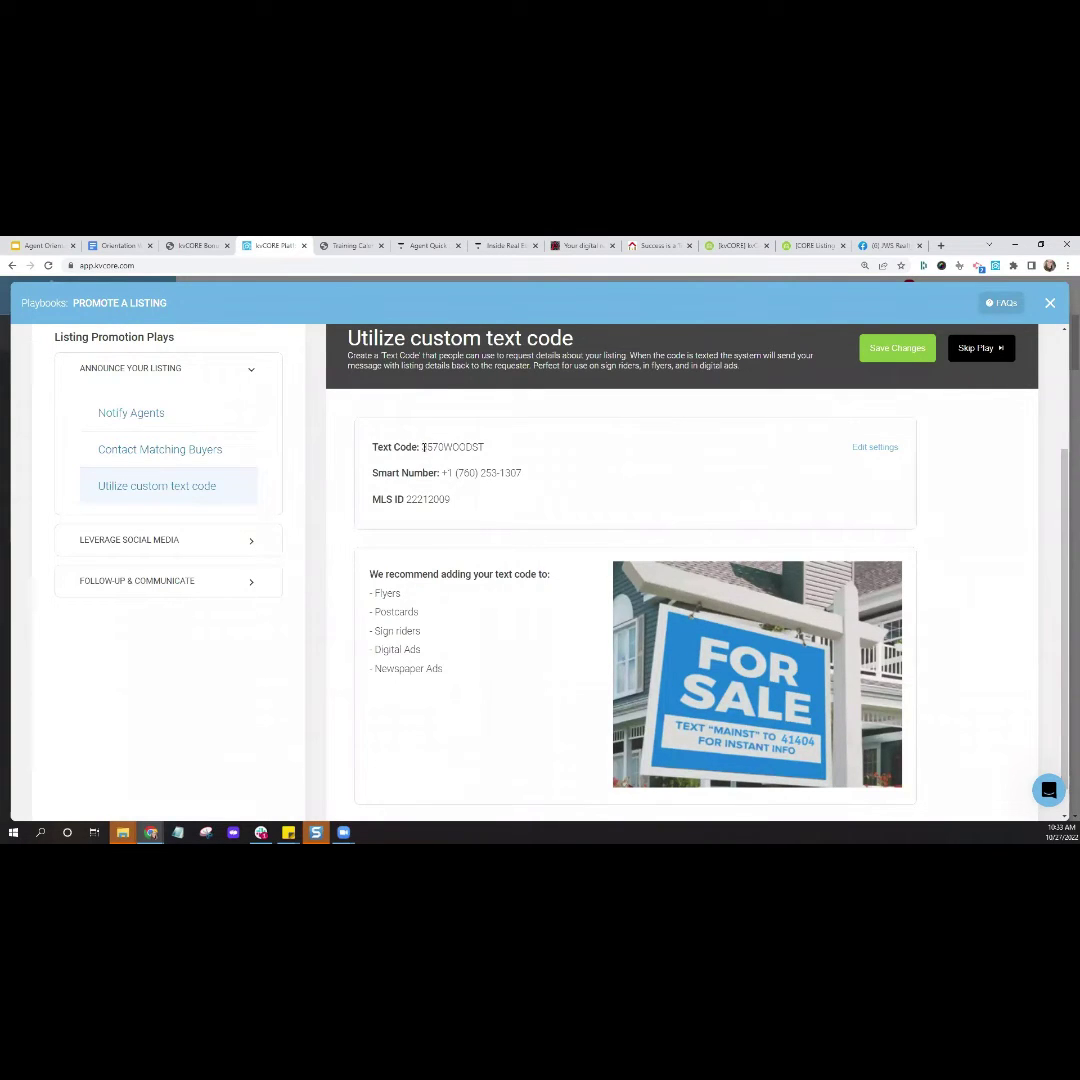
{"action": "left_click_drag", "start_coordinate": [423, 447], "coordinate": [509, 453]}
{"action": "left_click", "coordinate": [510, 452]}
Open the Digital Promotion play under Leverage Social Media and review its Squeeze Page, Landing Page and Craigslist assets
{"action": "left_click", "coordinate": [231, 549]}
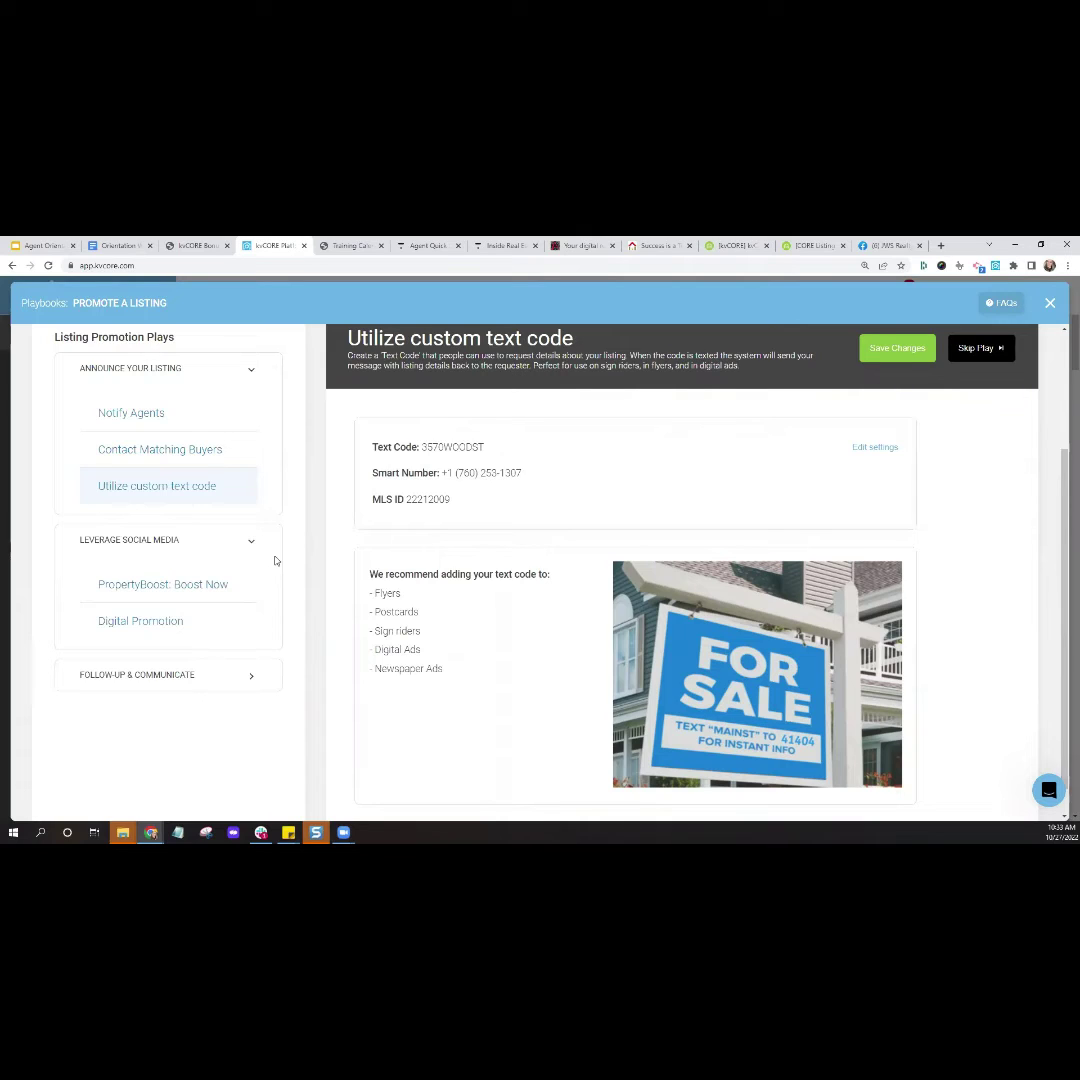
{"action": "left_click", "coordinate": [175, 626]}
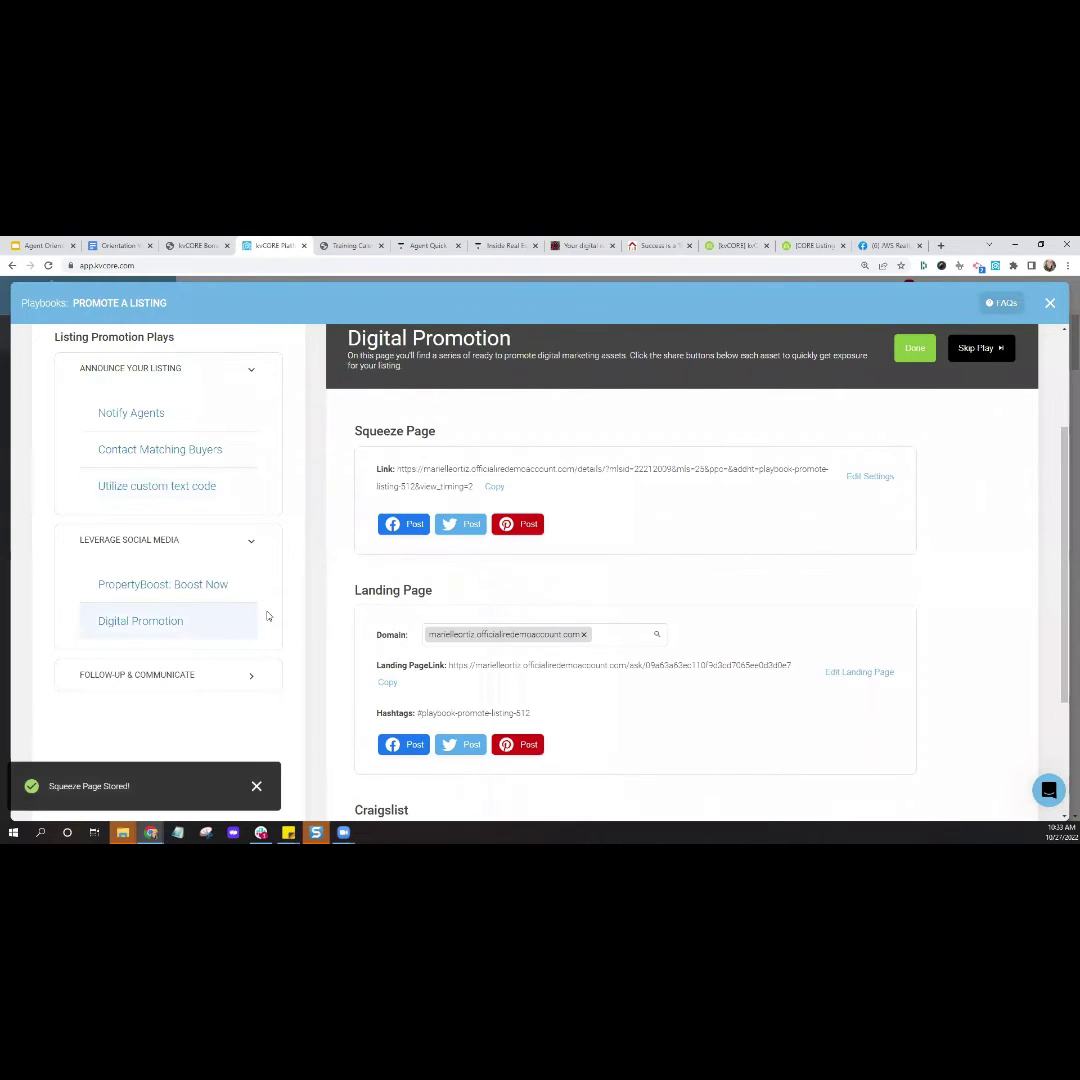
{"action": "left_click", "coordinate": [352, 436]}
{"action": "left_click", "coordinate": [379, 615]}
{"action": "scroll", "coordinate": [380, 630], "scroll_direction": "down", "scroll_amount": 3}
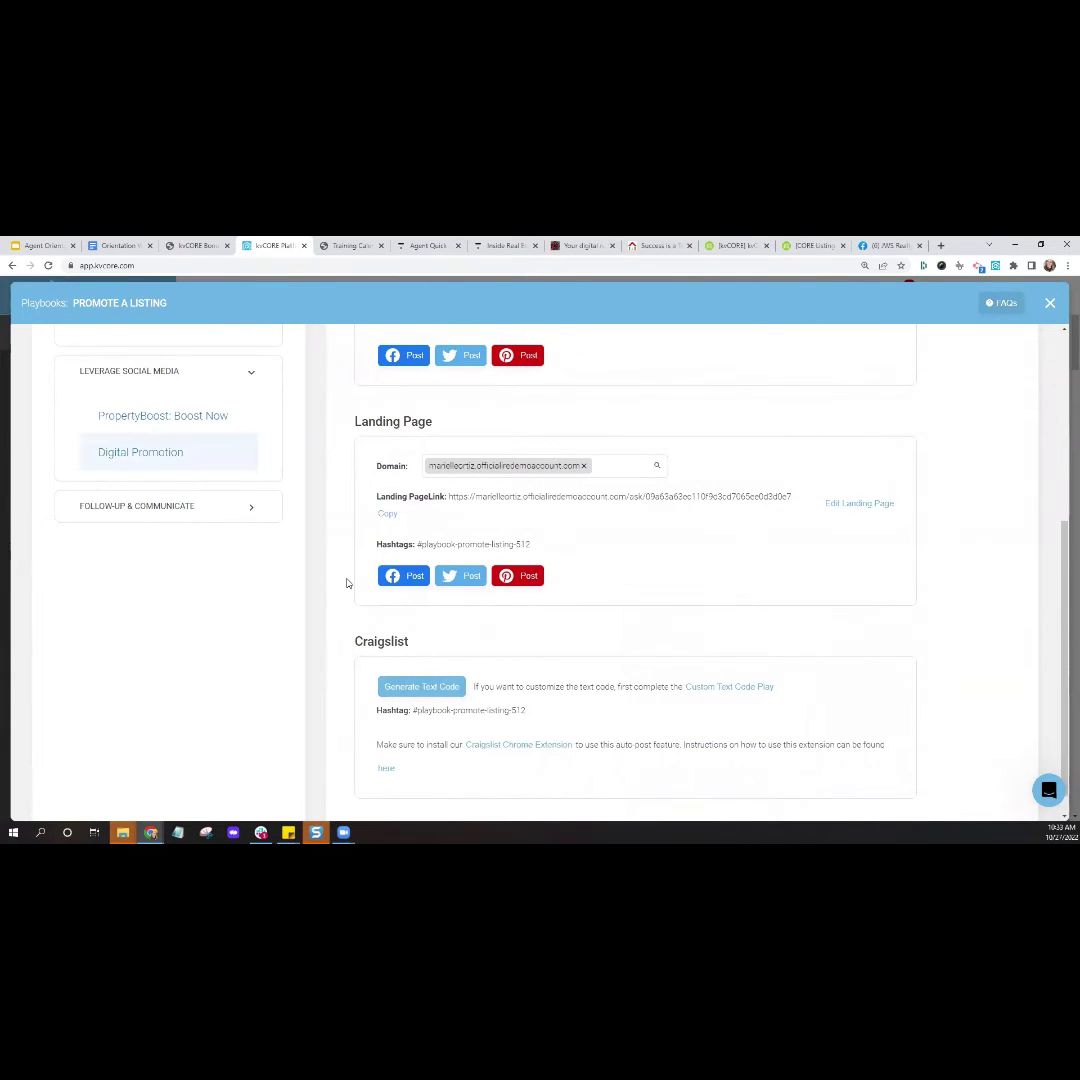
{"action": "scroll", "coordinate": [347, 583], "scroll_direction": "up", "scroll_amount": 2}
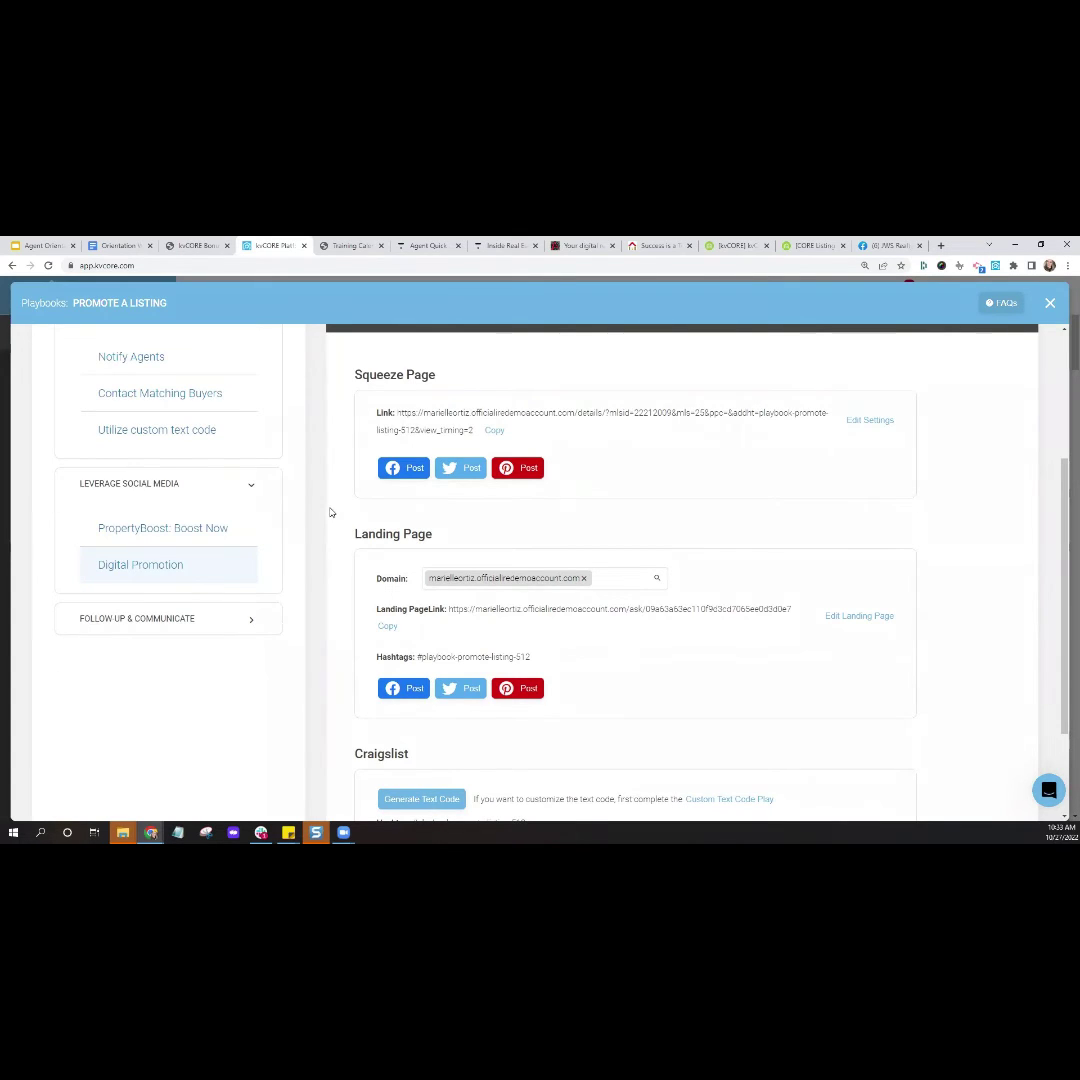
Expand the Follow-Up & Communicate plays to show their options, and close the Promote a Listing playbook
{"action": "left_click", "coordinate": [227, 622]}
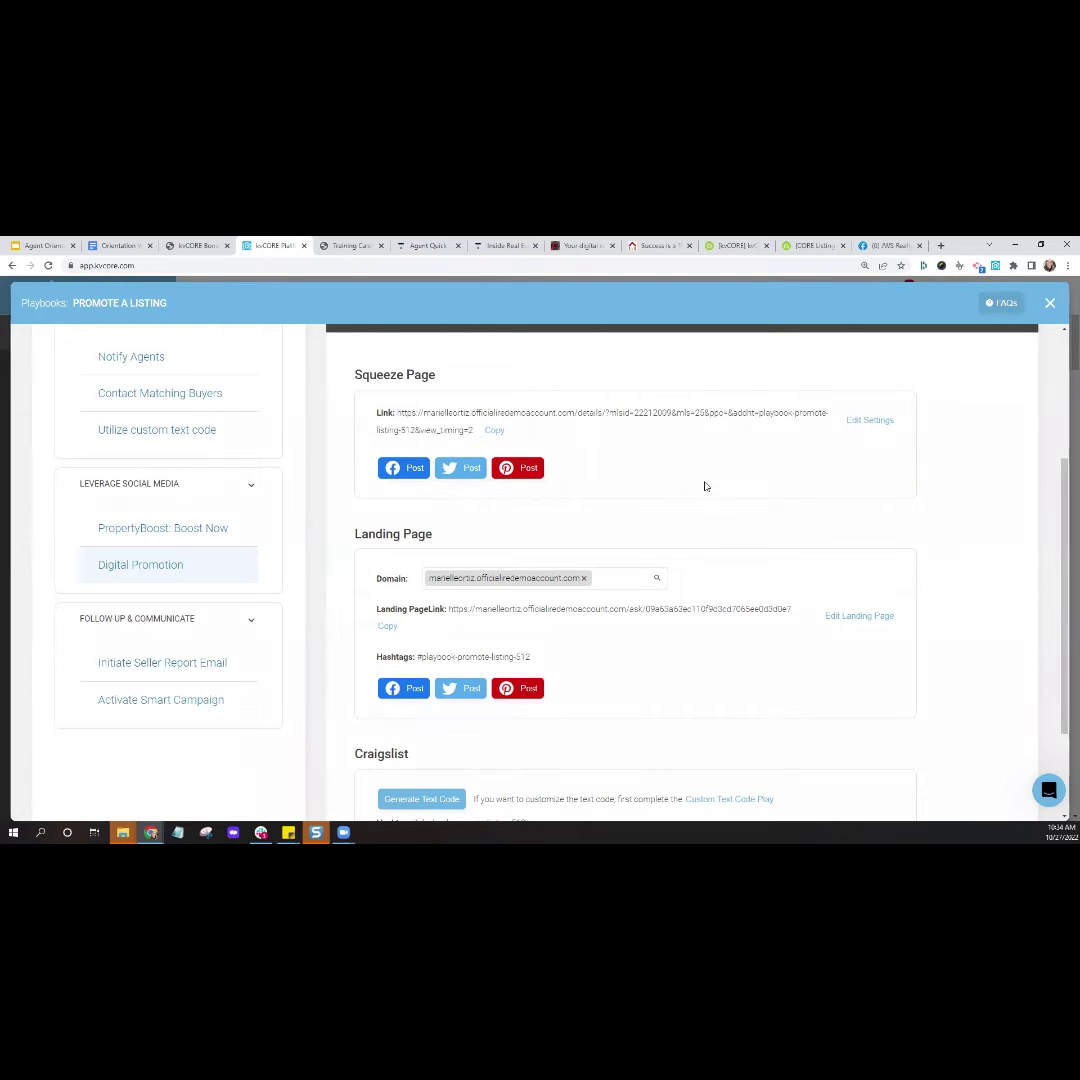
{"action": "left_click", "coordinate": [1049, 304]}
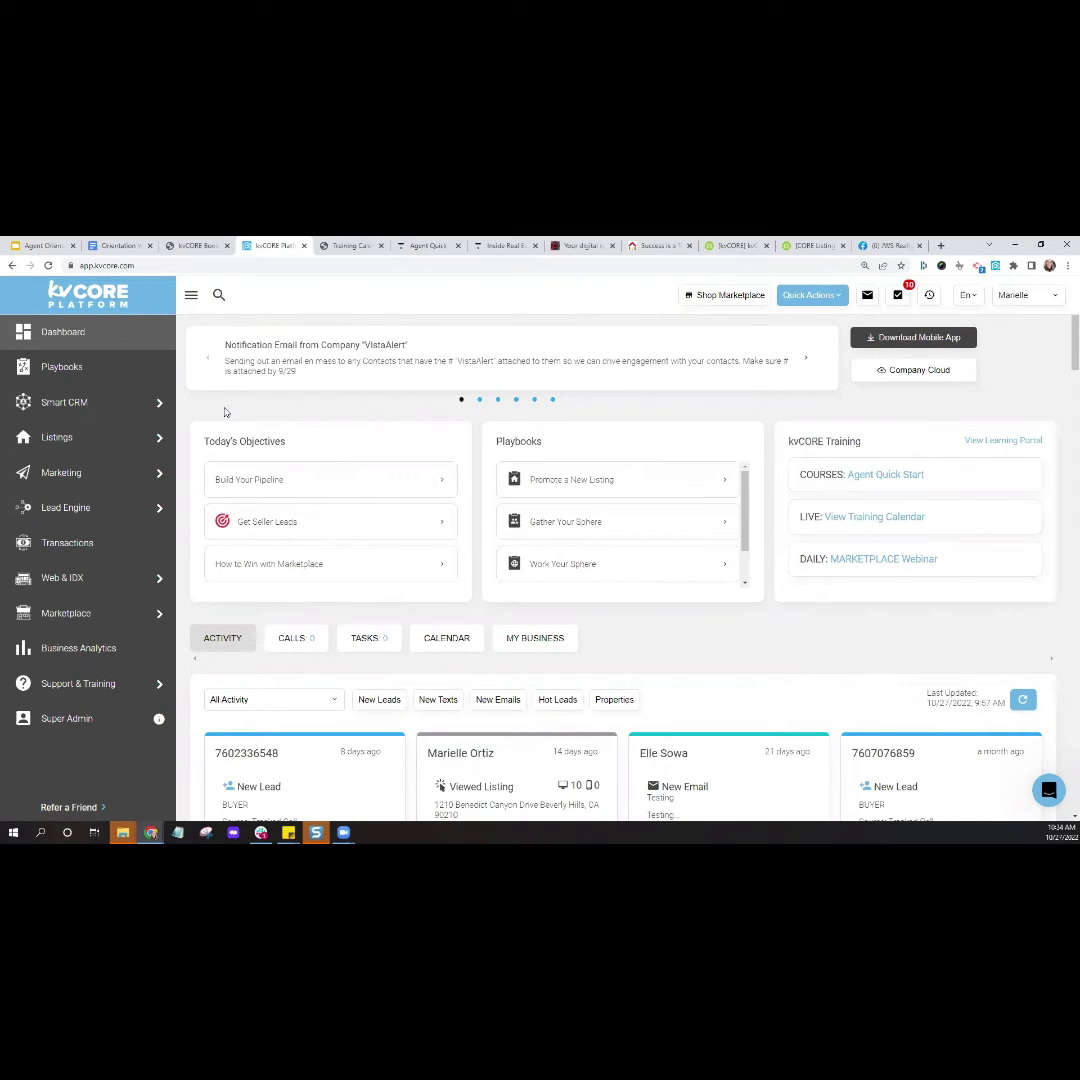
Open the Smart CRM contacts page
{"action": "mouse_move", "coordinate": [118, 413]}
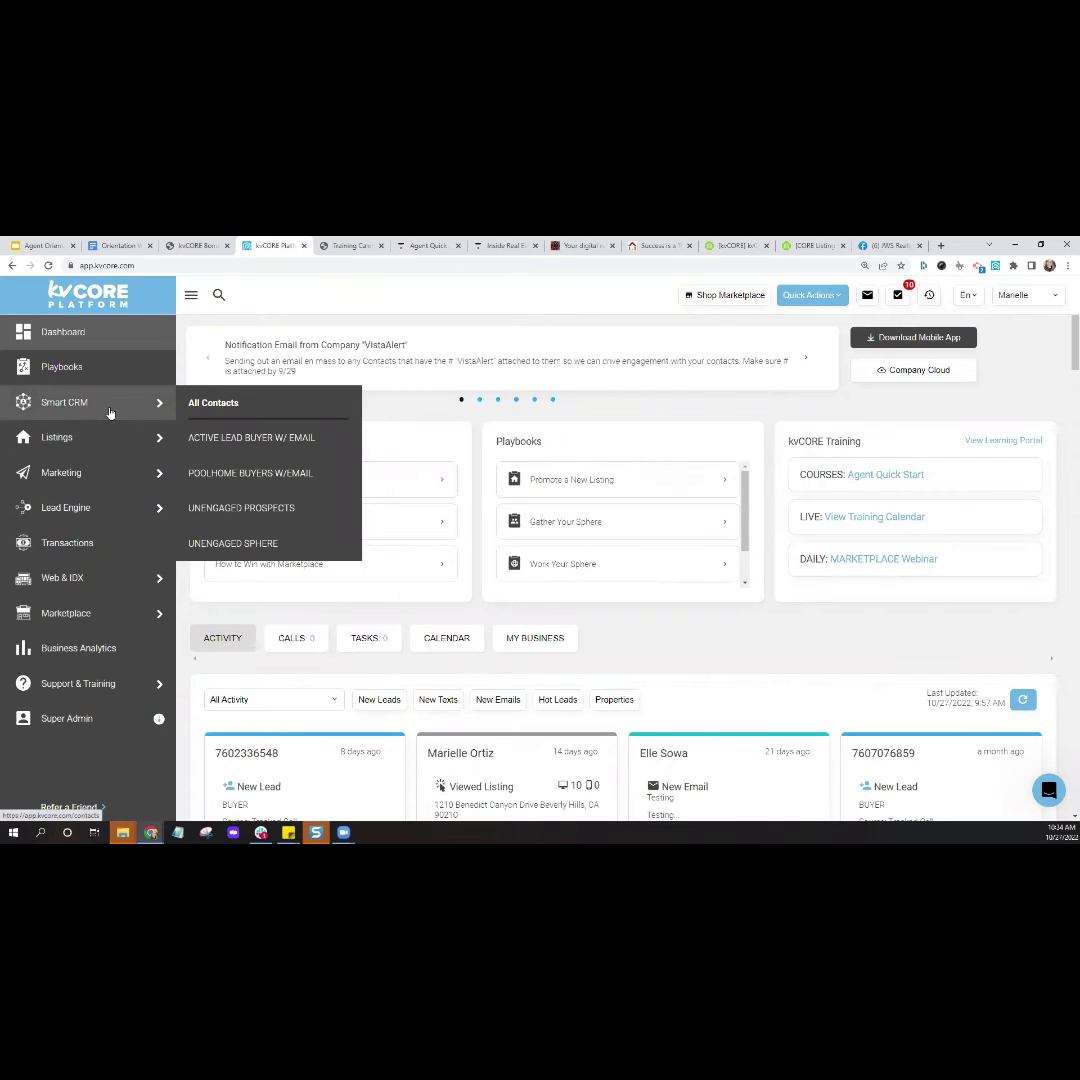
{"action": "left_click", "coordinate": [74, 415]}
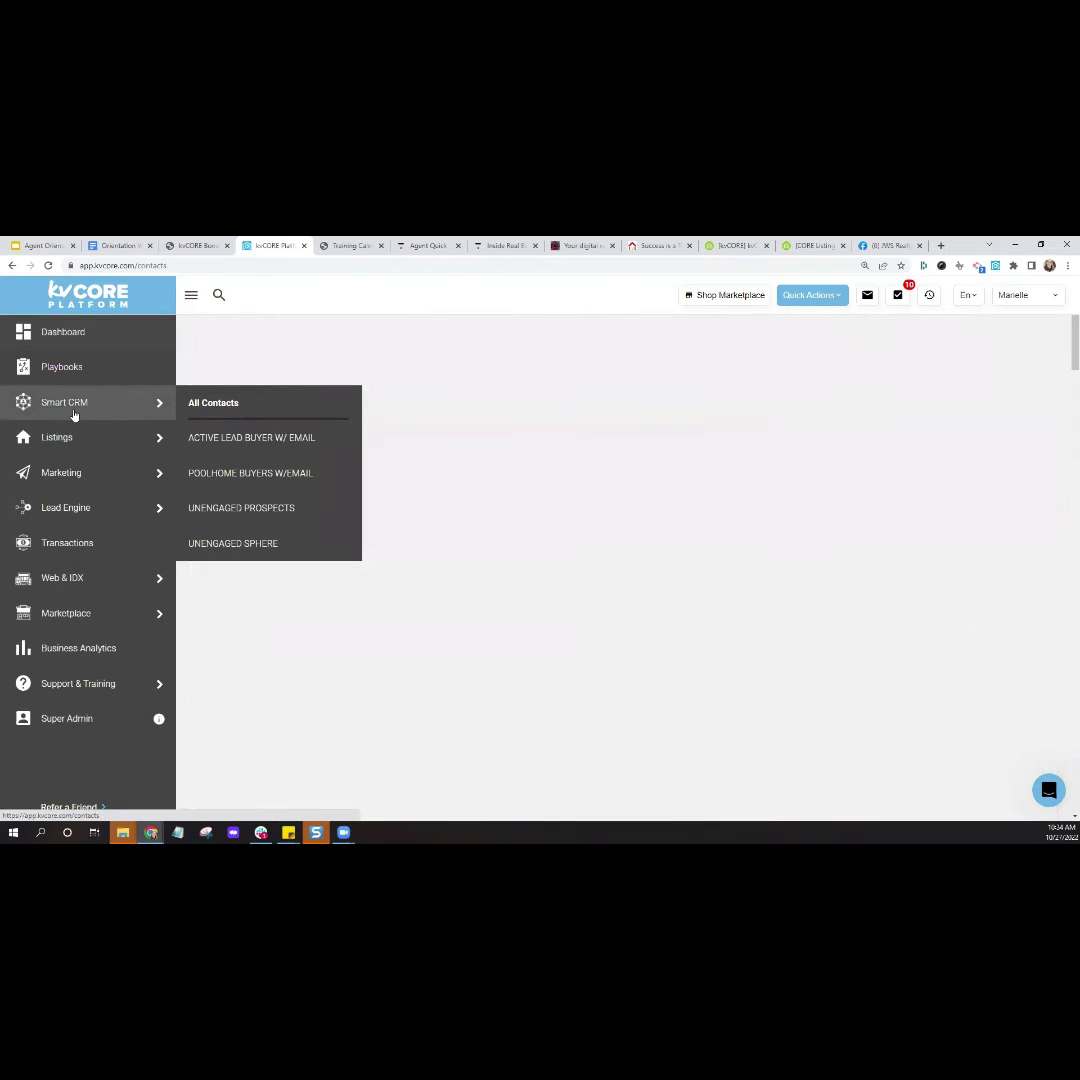
Sort the Smart CRM contacts by Interest from the highest price, and review their Last Visit, Last Call and Activity details
{"action": "left_click", "coordinate": [190, 298]}
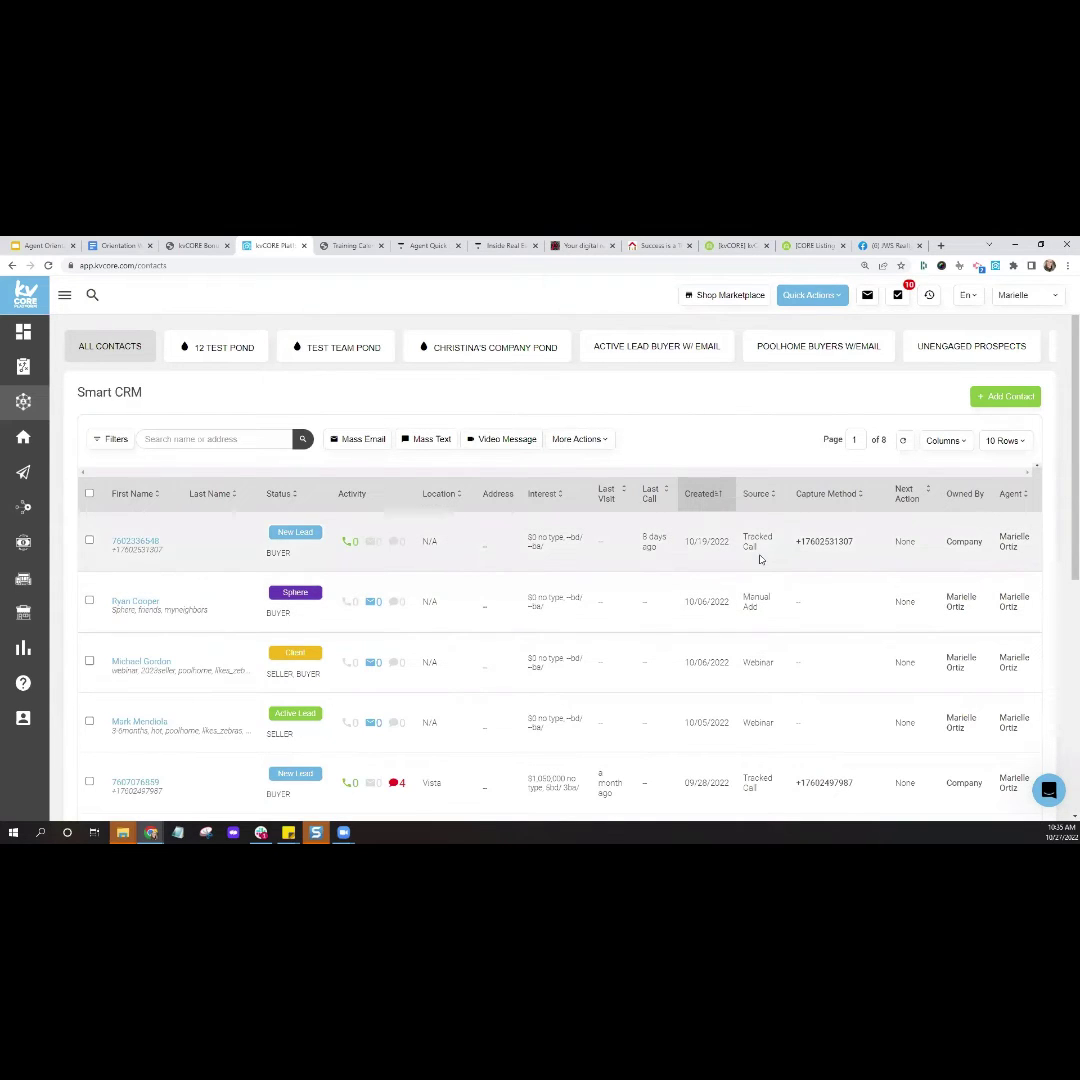
{"action": "left_click", "coordinate": [759, 555]}
{"action": "left_click", "coordinate": [706, 556]}
{"action": "left_click", "coordinate": [543, 494]}
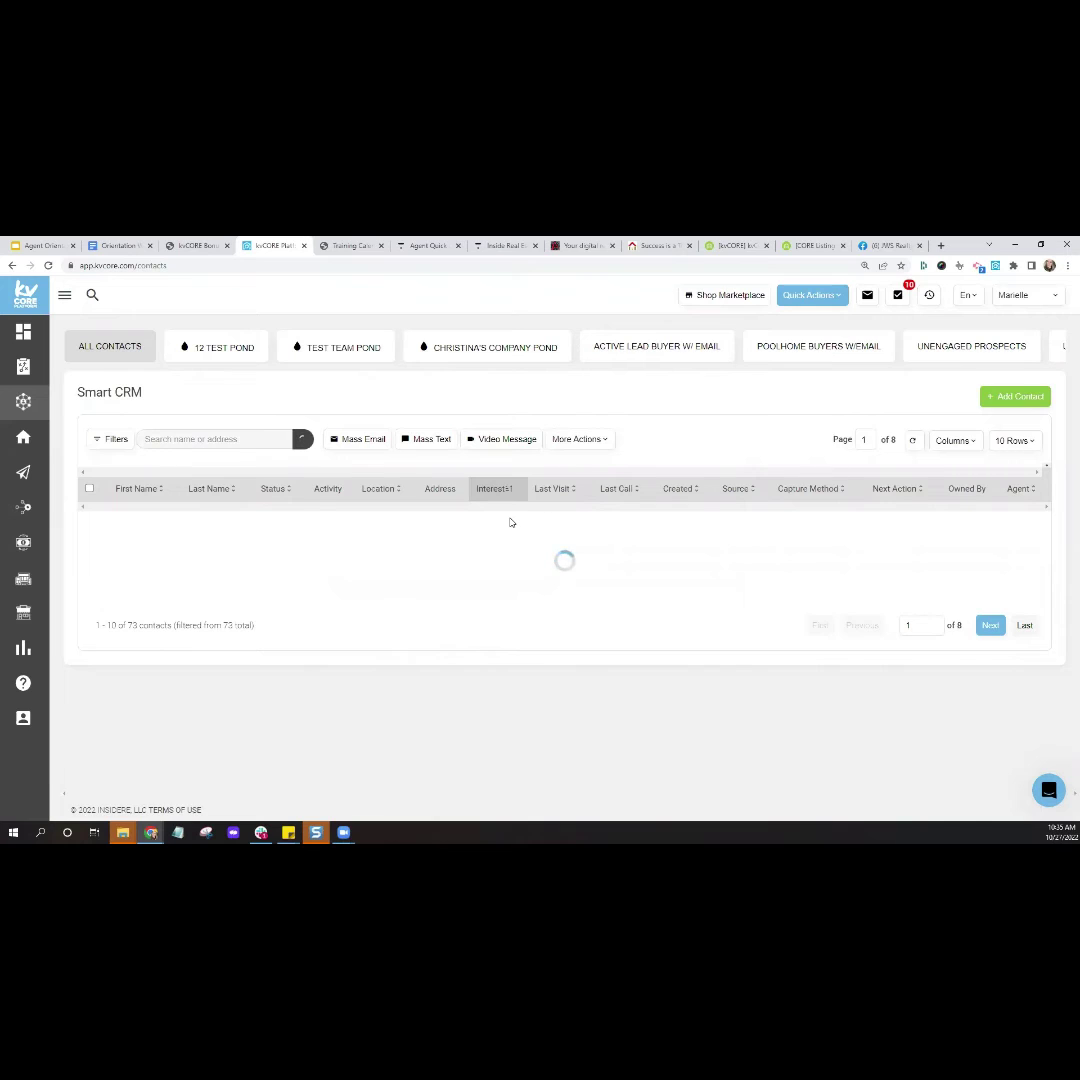
{"action": "left_click", "coordinate": [561, 559]}
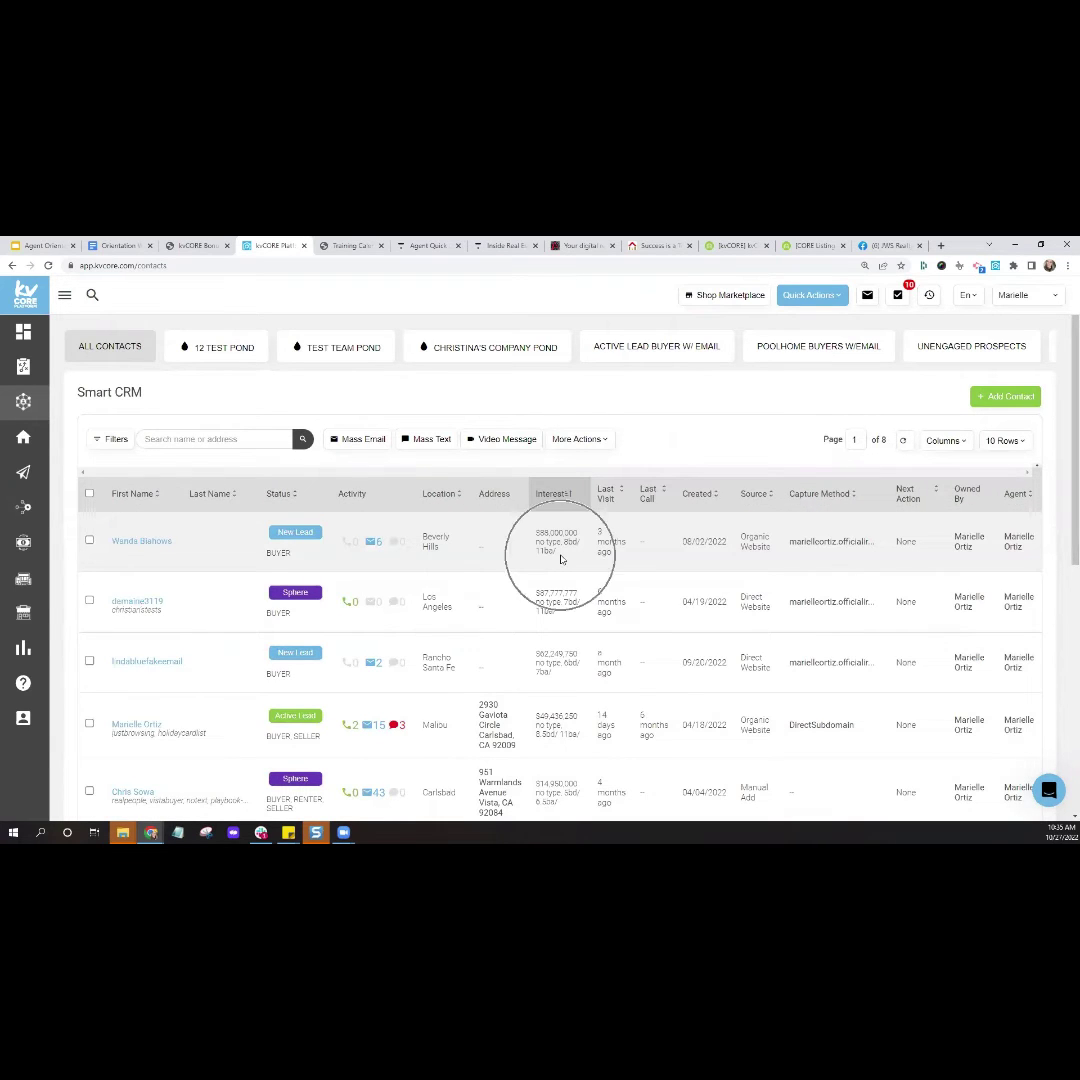
{"action": "left_click", "coordinate": [606, 562]}
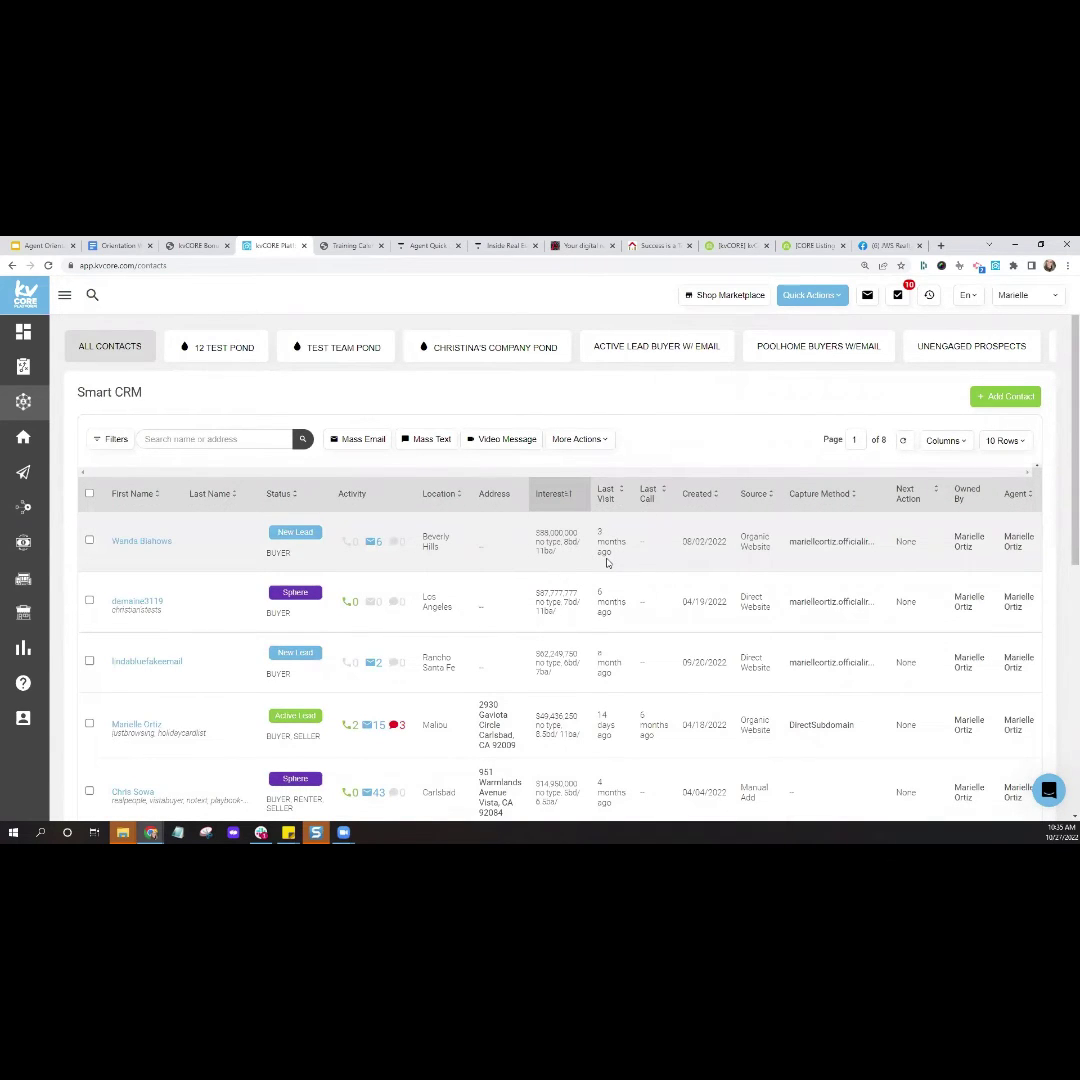
{"action": "left_click", "coordinate": [645, 733]}
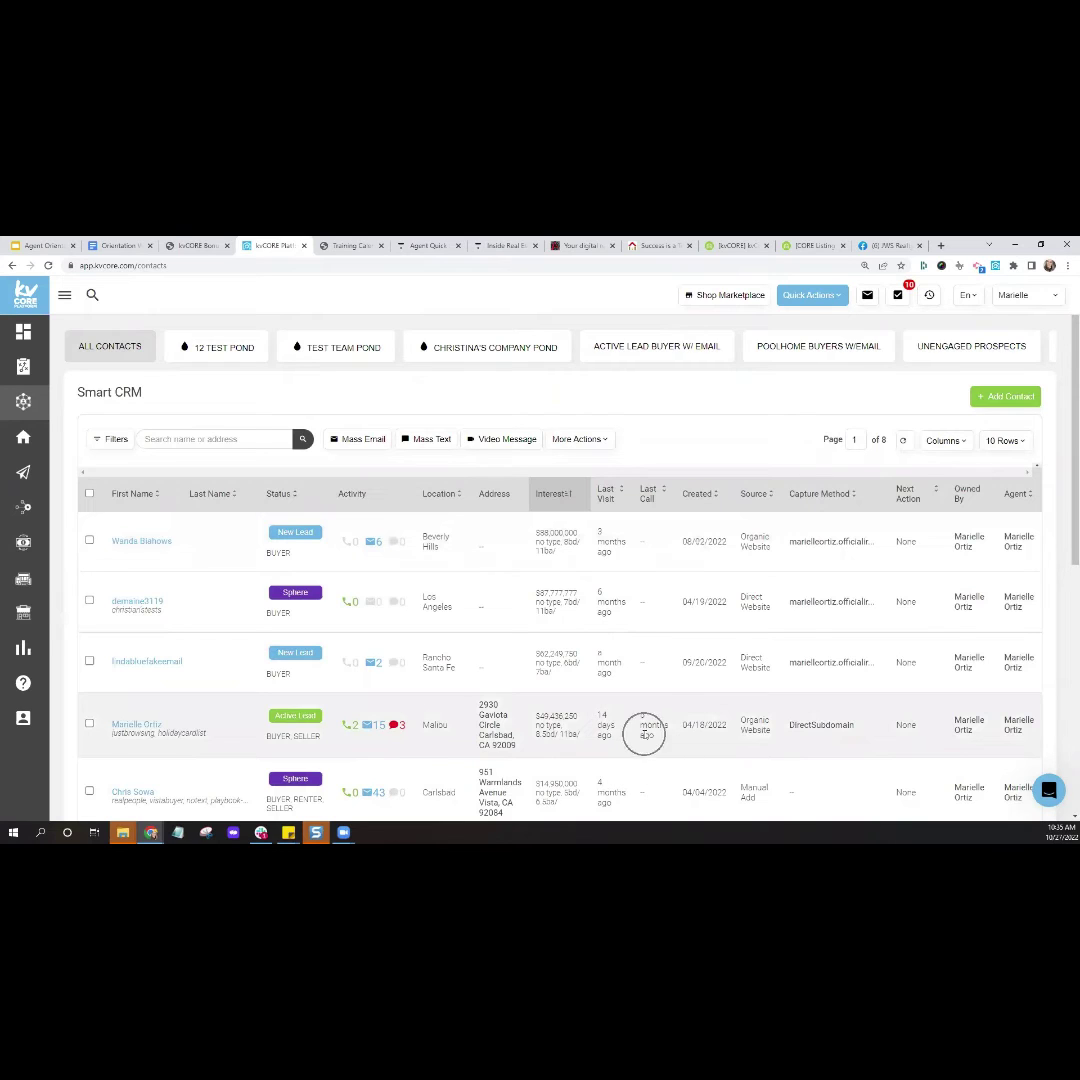
{"action": "left_click", "coordinate": [372, 545]}
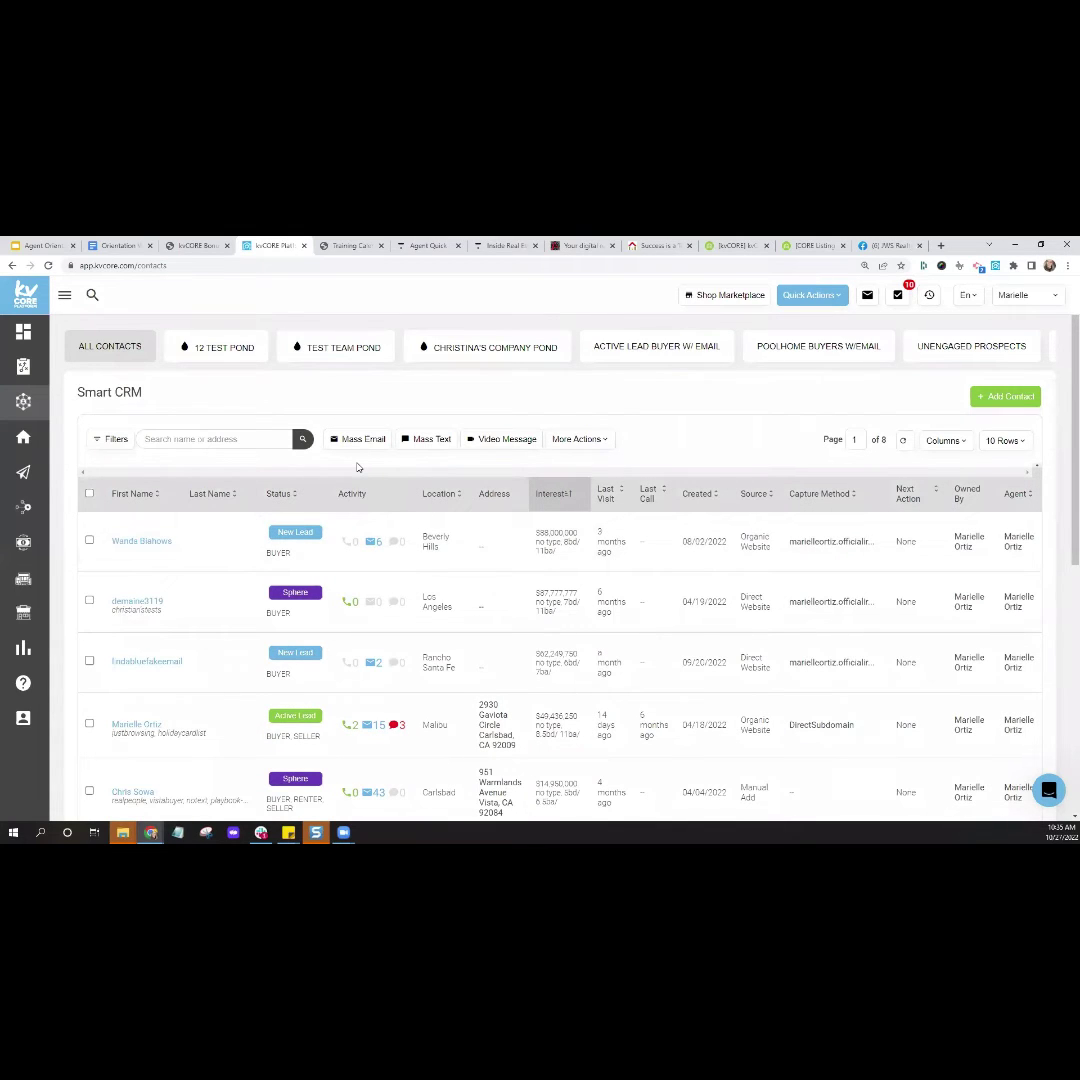
Select all contacts on the page, view the templates available for a mass email, and discard the email and selection
{"action": "left_click", "coordinate": [89, 493]}
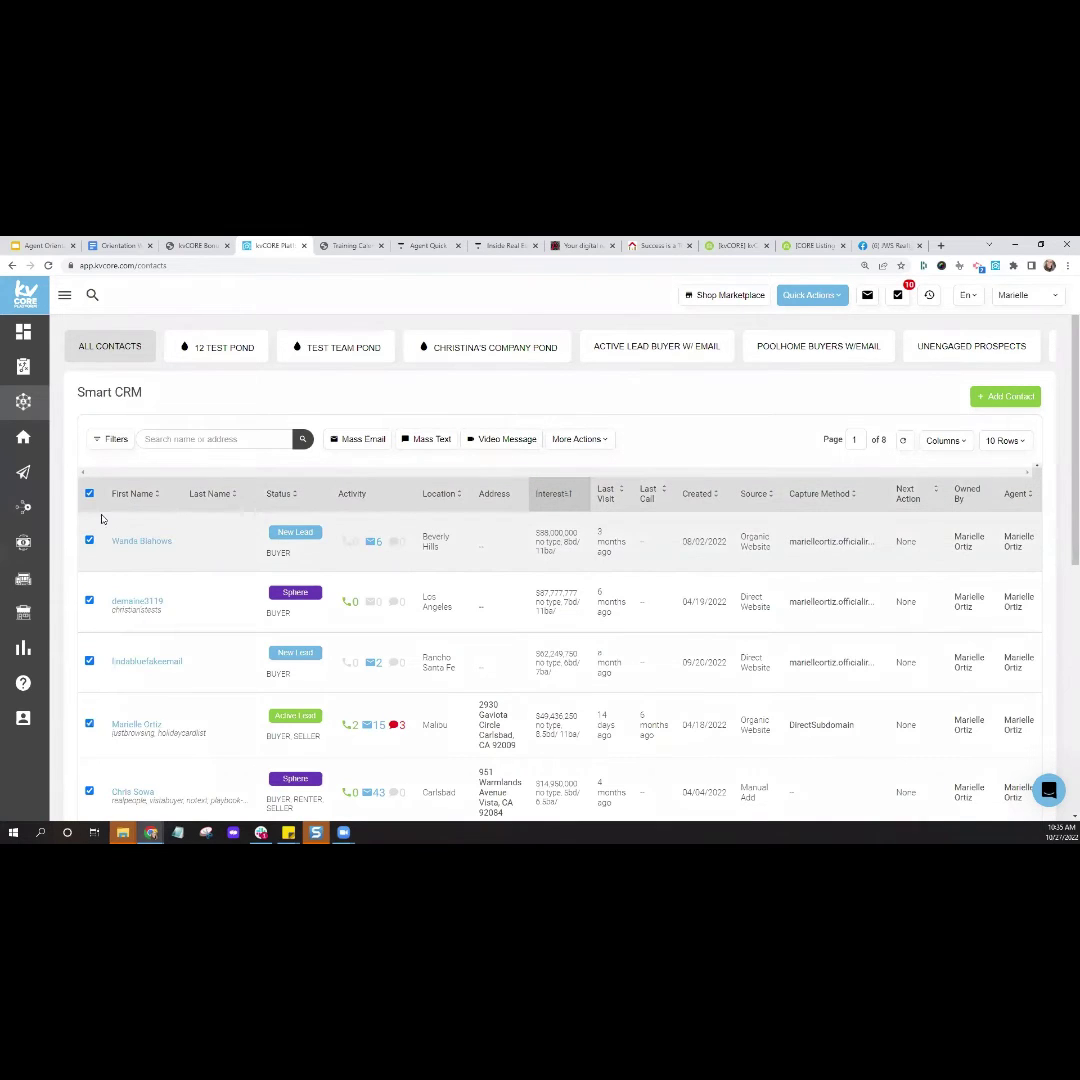
{"action": "left_click", "coordinate": [362, 440]}
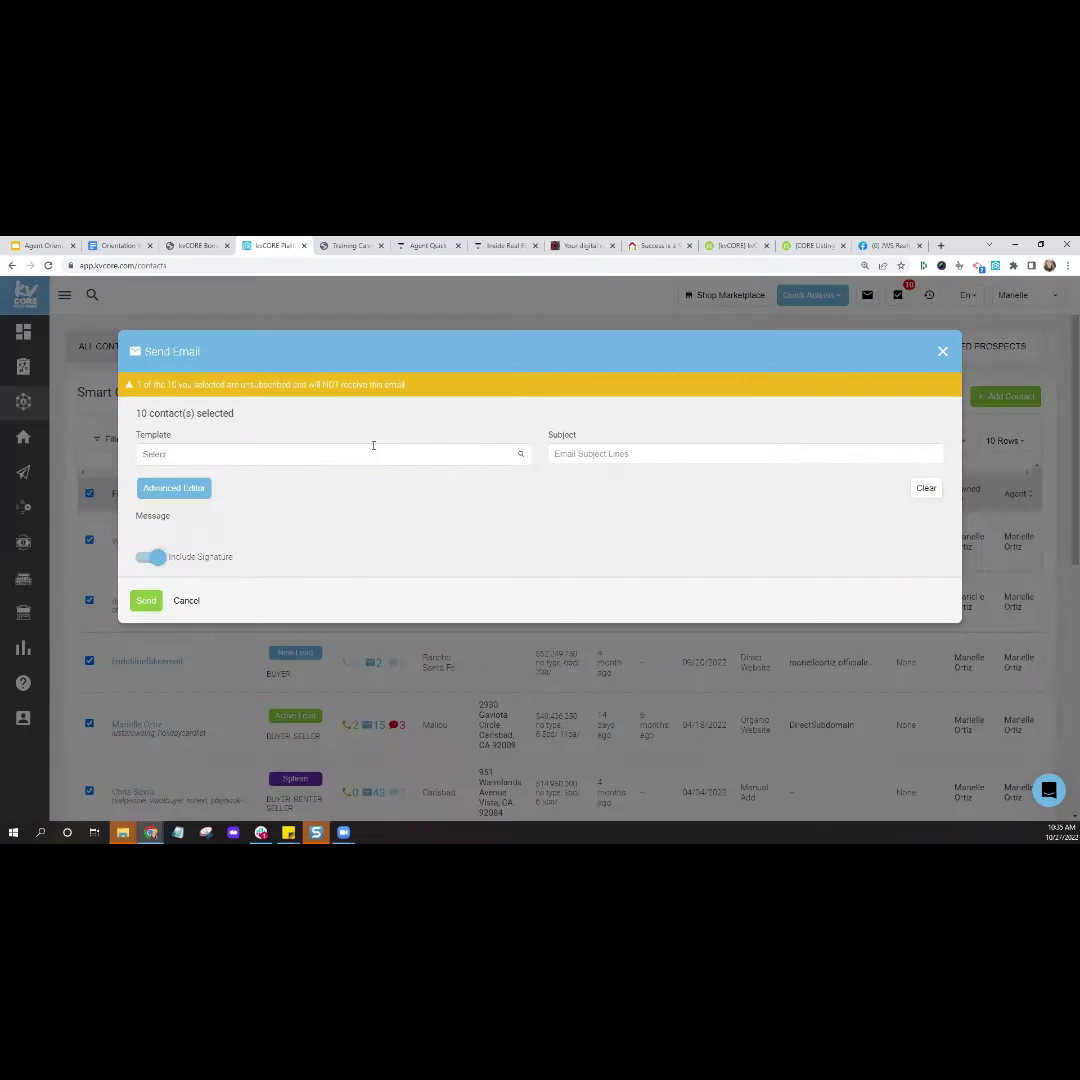
{"action": "left_click", "coordinate": [215, 453]}
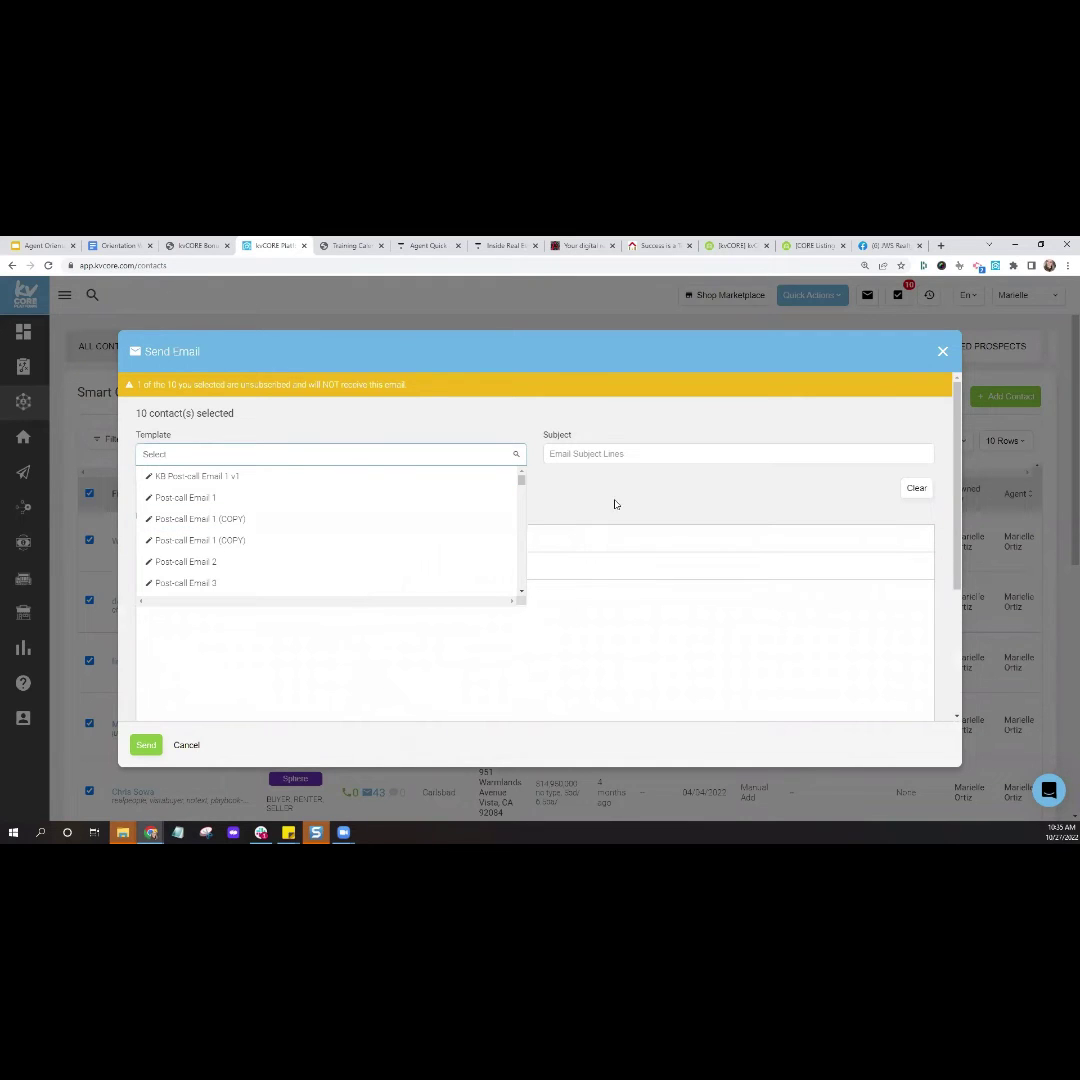
{"action": "left_click", "coordinate": [615, 504]}
{"action": "left_click", "coordinate": [942, 351]}
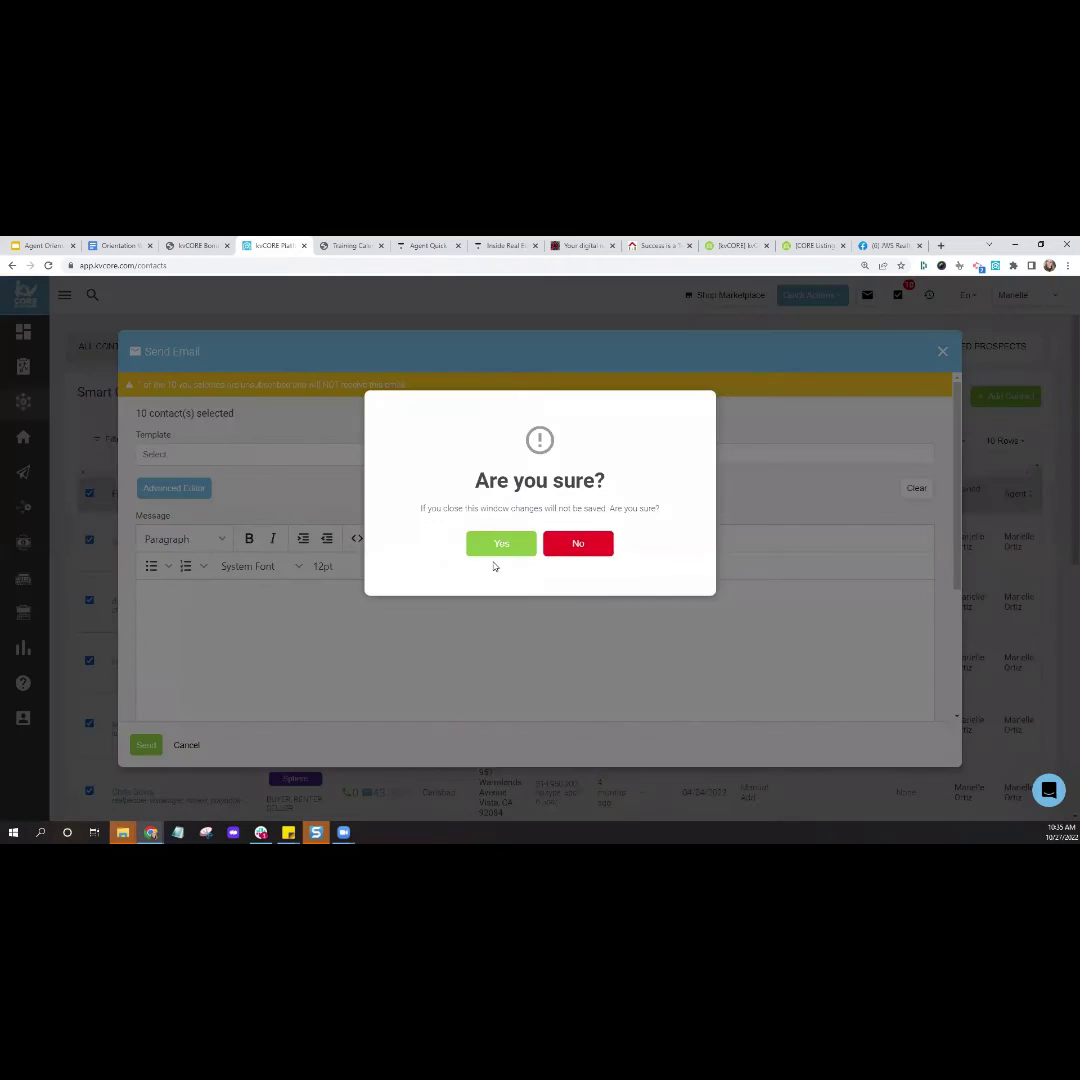
{"action": "left_click", "coordinate": [499, 545]}
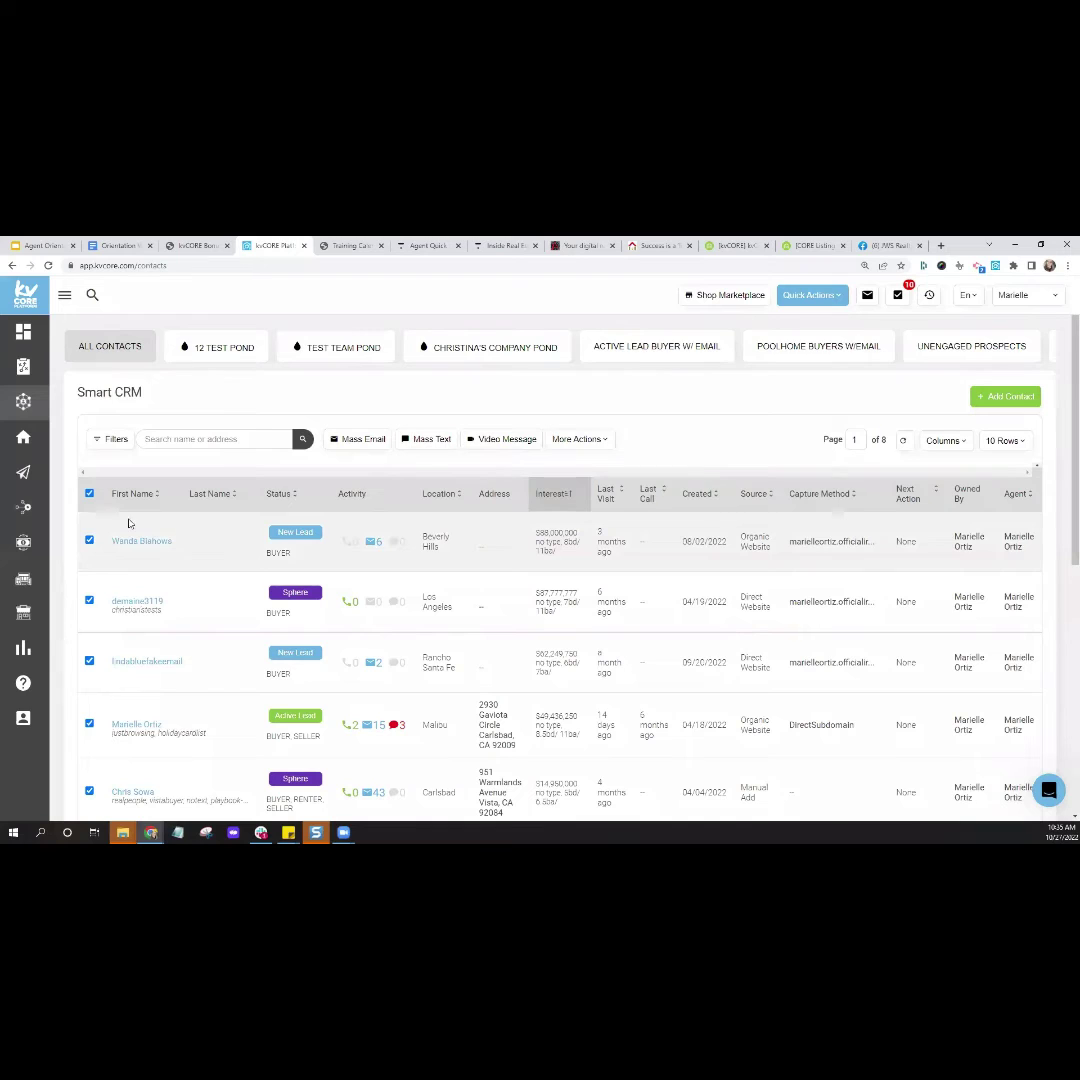
{"action": "left_click", "coordinate": [89, 494]}
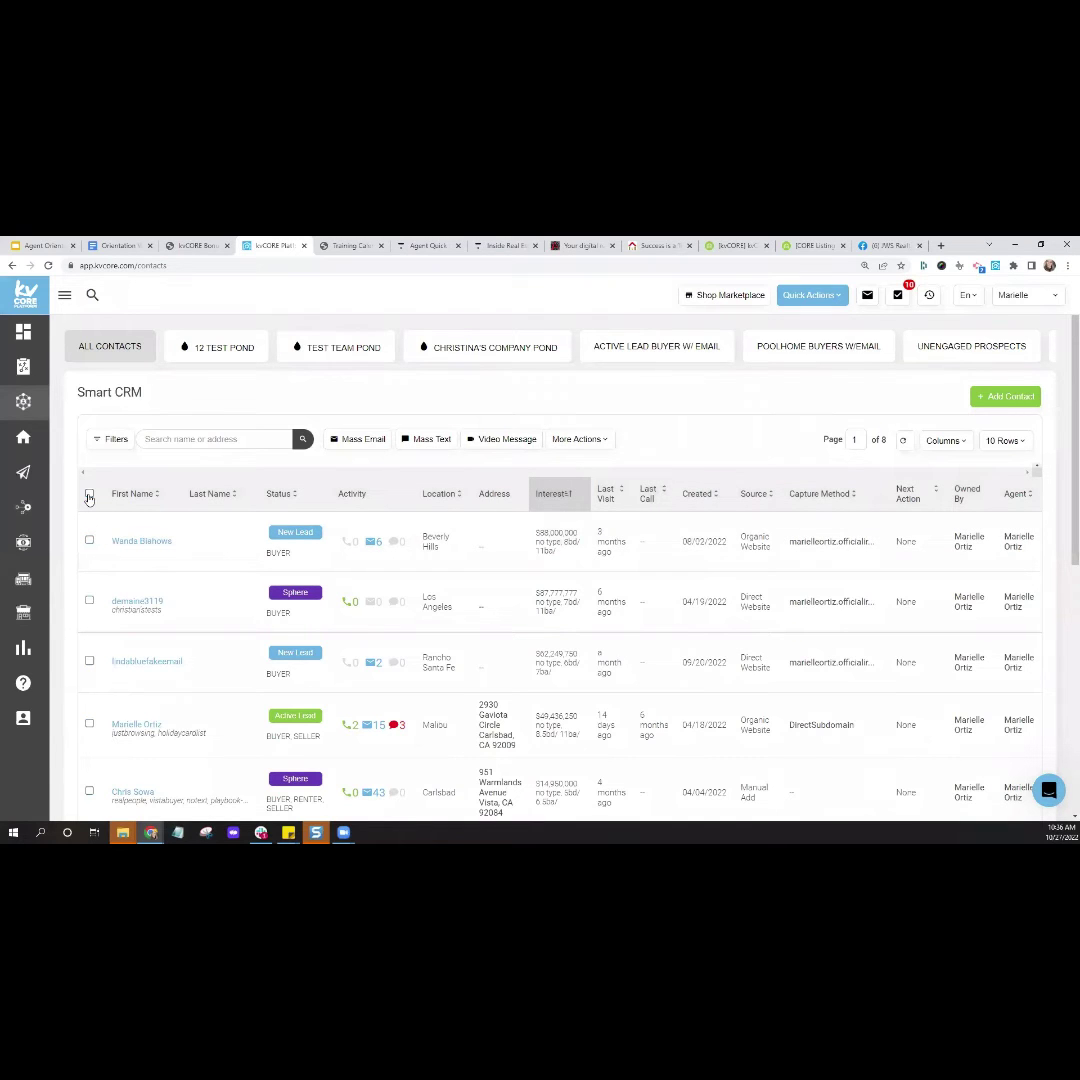
Set the contact filters to the Active Lead status and the Renter type under Contact Details
{"action": "left_click", "coordinate": [113, 440]}
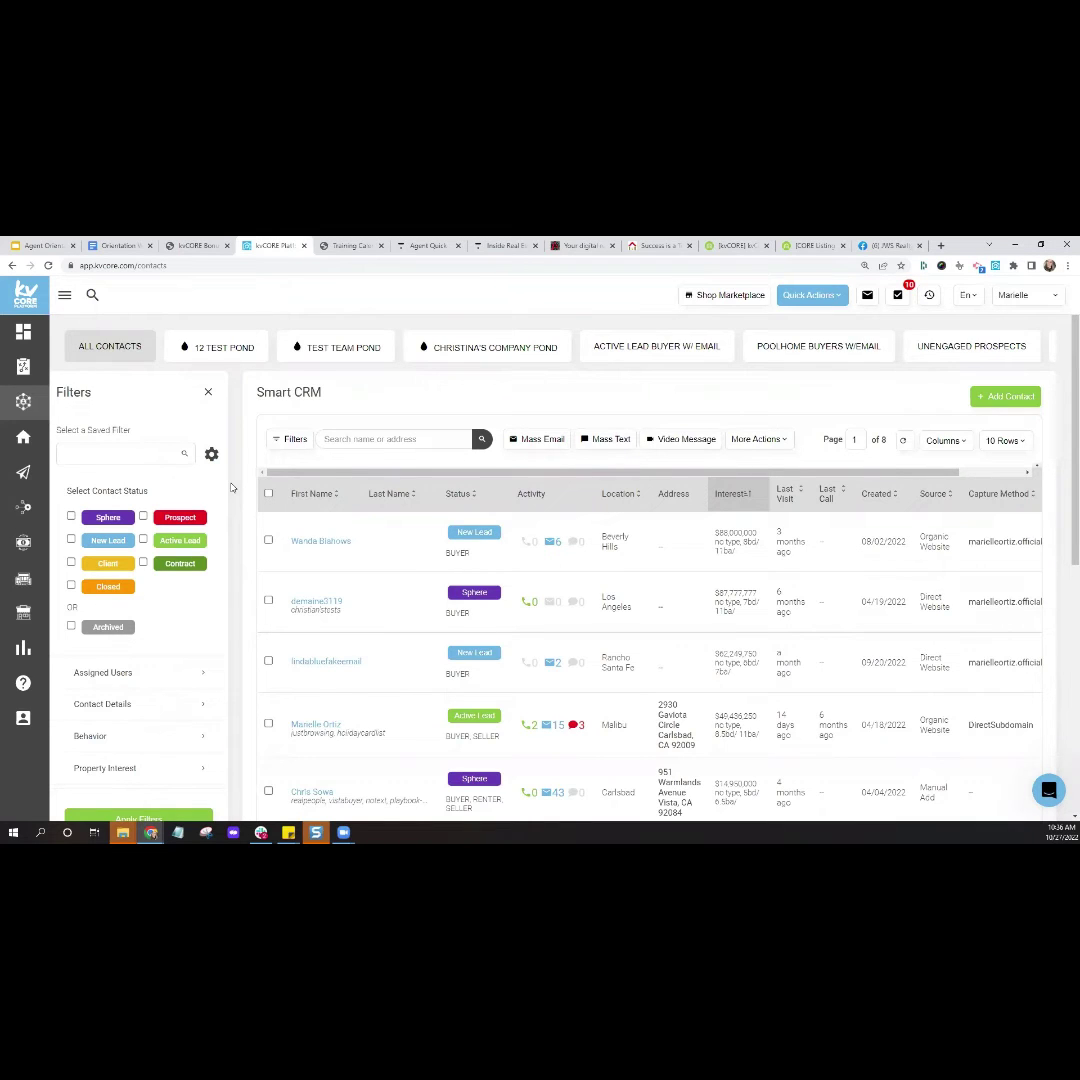
{"action": "left_click", "coordinate": [144, 542]}
{"action": "left_click", "coordinate": [158, 704]}
{"action": "scroll", "coordinate": [196, 607], "scroll_direction": "down", "scroll_amount": 1}
{"action": "scroll", "coordinate": [150, 560], "scroll_direction": "down", "scroll_amount": 4}
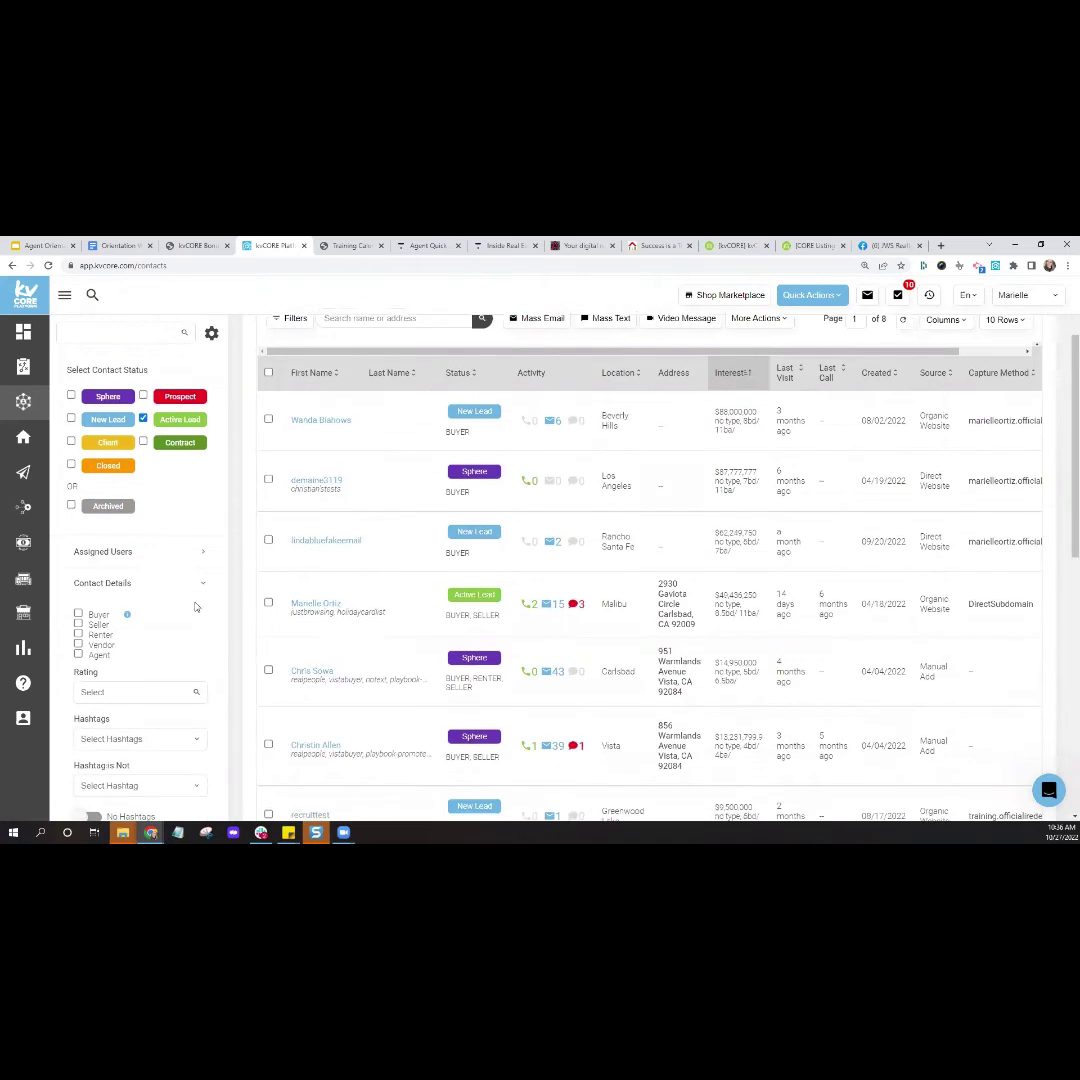
{"action": "left_click", "coordinate": [79, 455]}
{"action": "left_click", "coordinate": [79, 455]}
{"action": "left_click", "coordinate": [79, 474]}
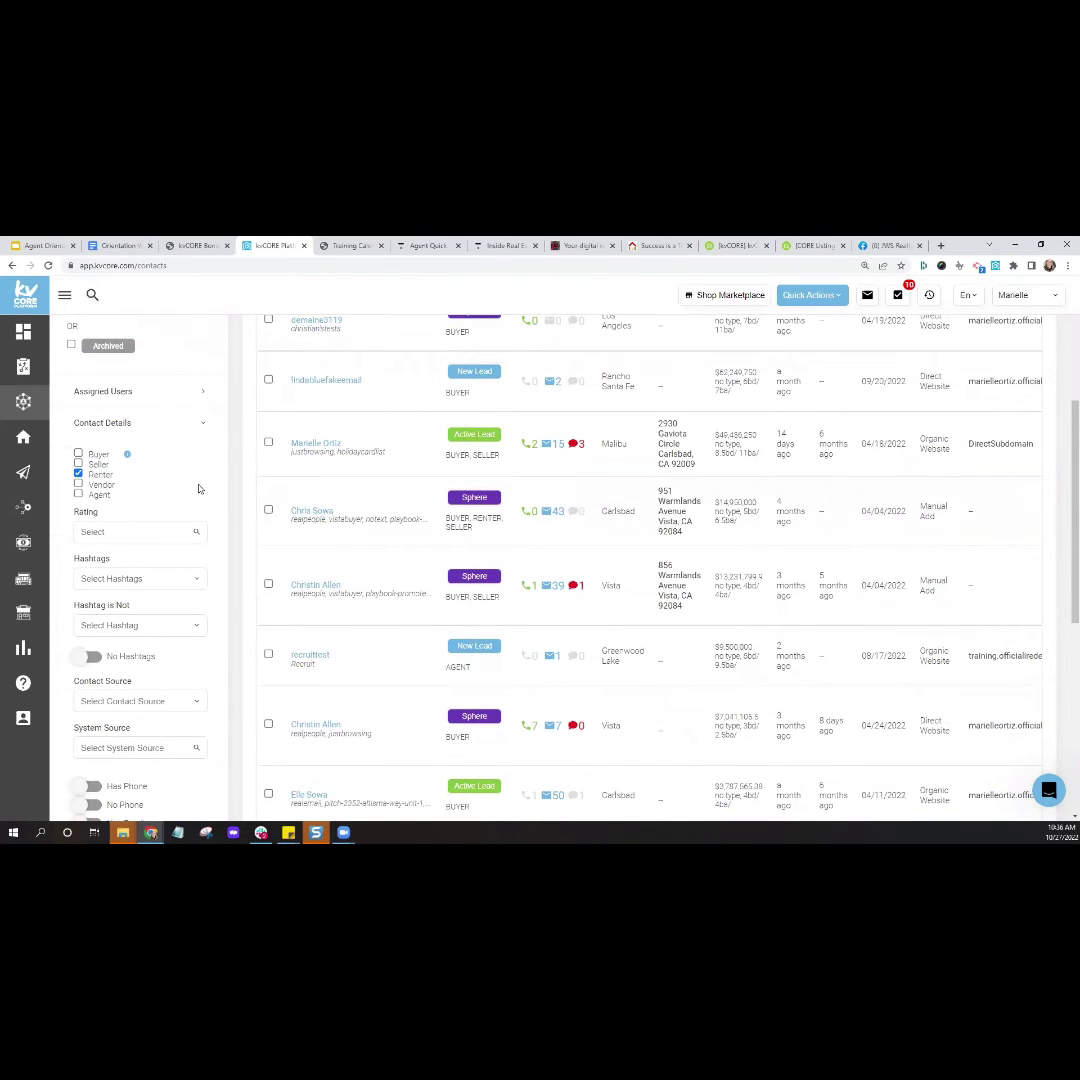
Enable the No Birthday filter under Contact Details
{"action": "scroll", "coordinate": [195, 506], "scroll_direction": "down", "scroll_amount": 3}
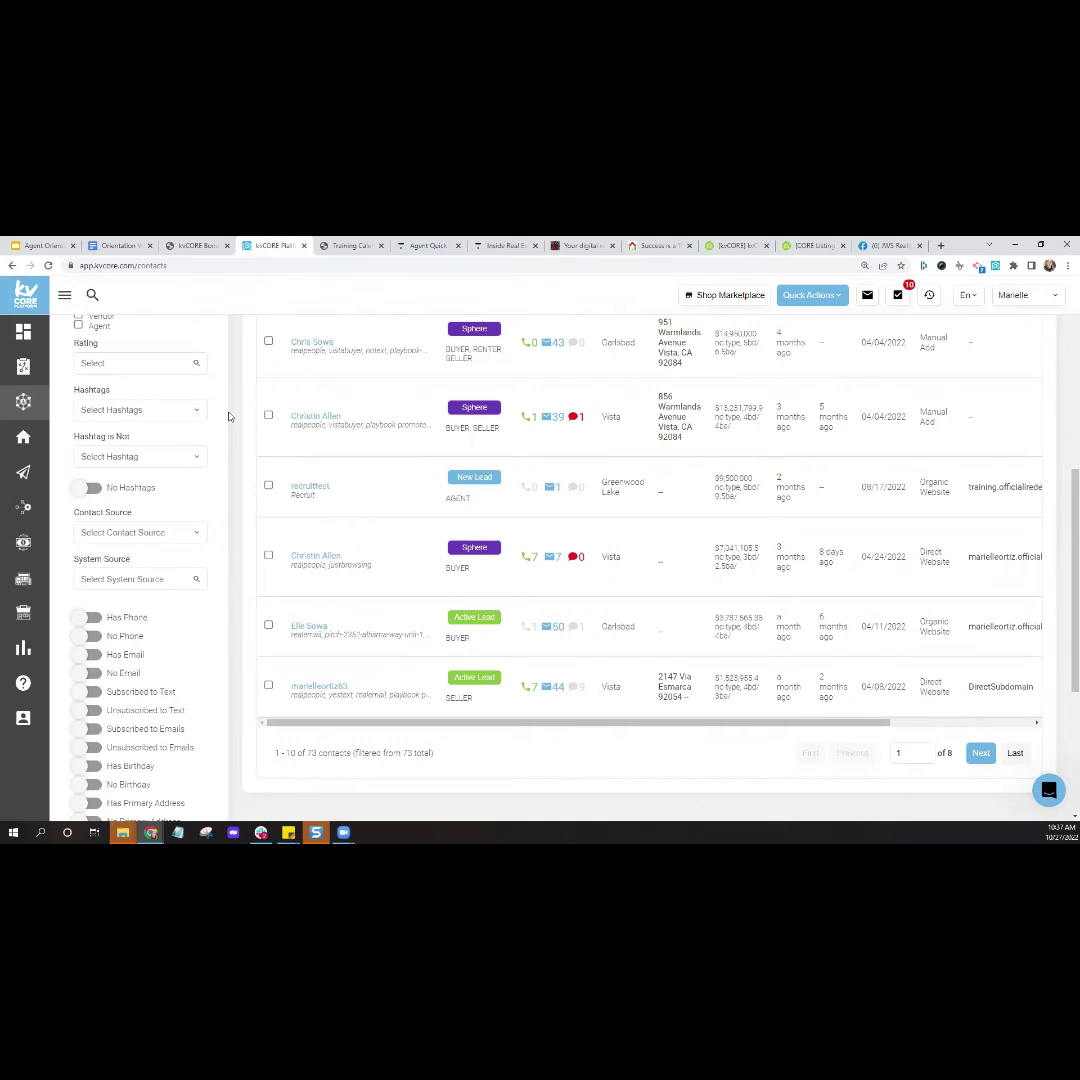
{"action": "scroll", "coordinate": [228, 416], "scroll_direction": "down", "scroll_amount": 2}
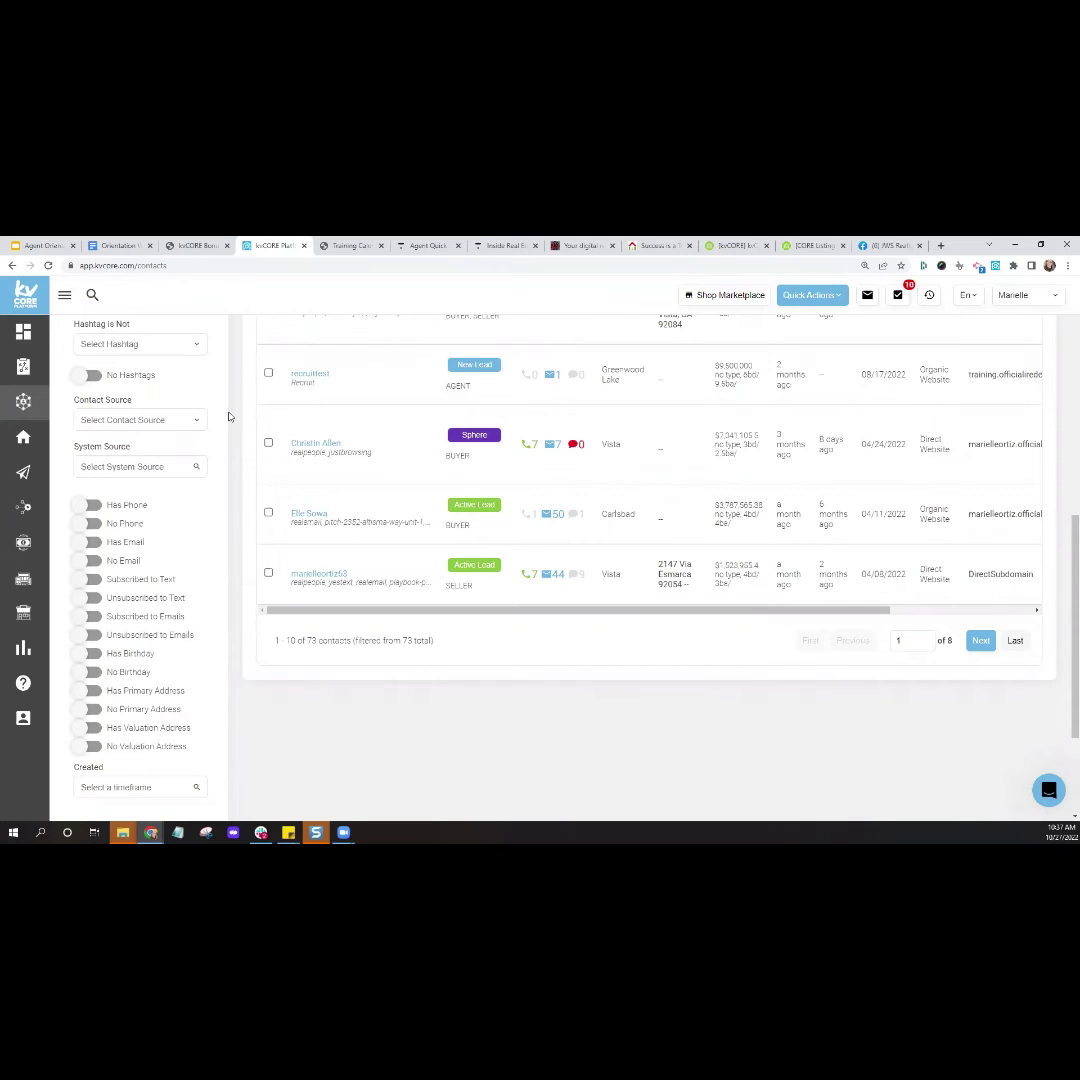
{"action": "scroll", "coordinate": [228, 416], "scroll_direction": "down", "scroll_amount": 3}
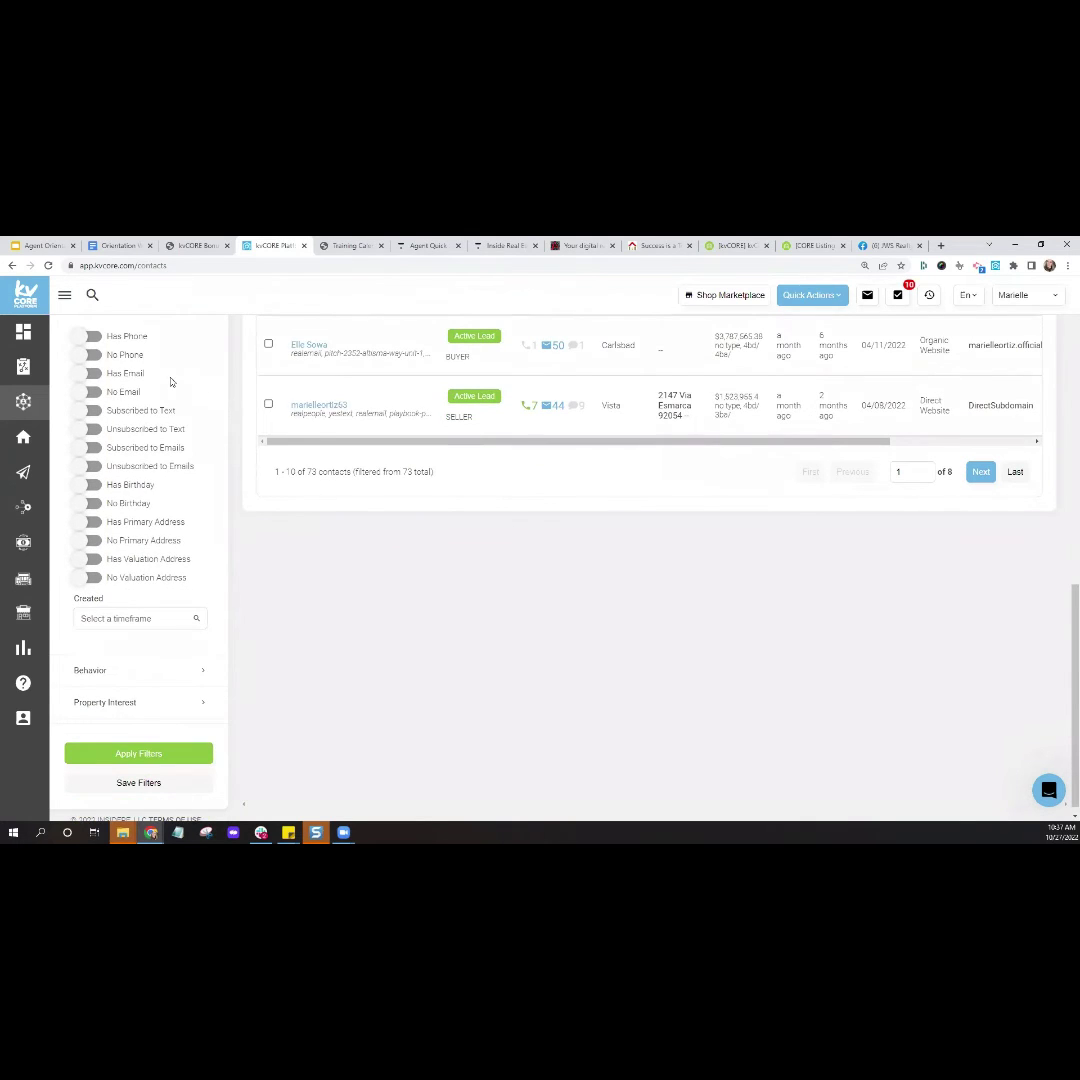
{"action": "double_click", "coordinate": [130, 485]}
{"action": "left_click", "coordinate": [130, 485]}
{"action": "left_click", "coordinate": [88, 506]}
Expand the Behavior and Property Interest filters and examine their options
{"action": "scroll", "coordinate": [160, 520], "scroll_direction": "down", "scroll_amount": 1}
{"action": "left_click", "coordinate": [155, 656]}
{"action": "scroll", "coordinate": [157, 657], "scroll_direction": "down", "scroll_amount": 1}
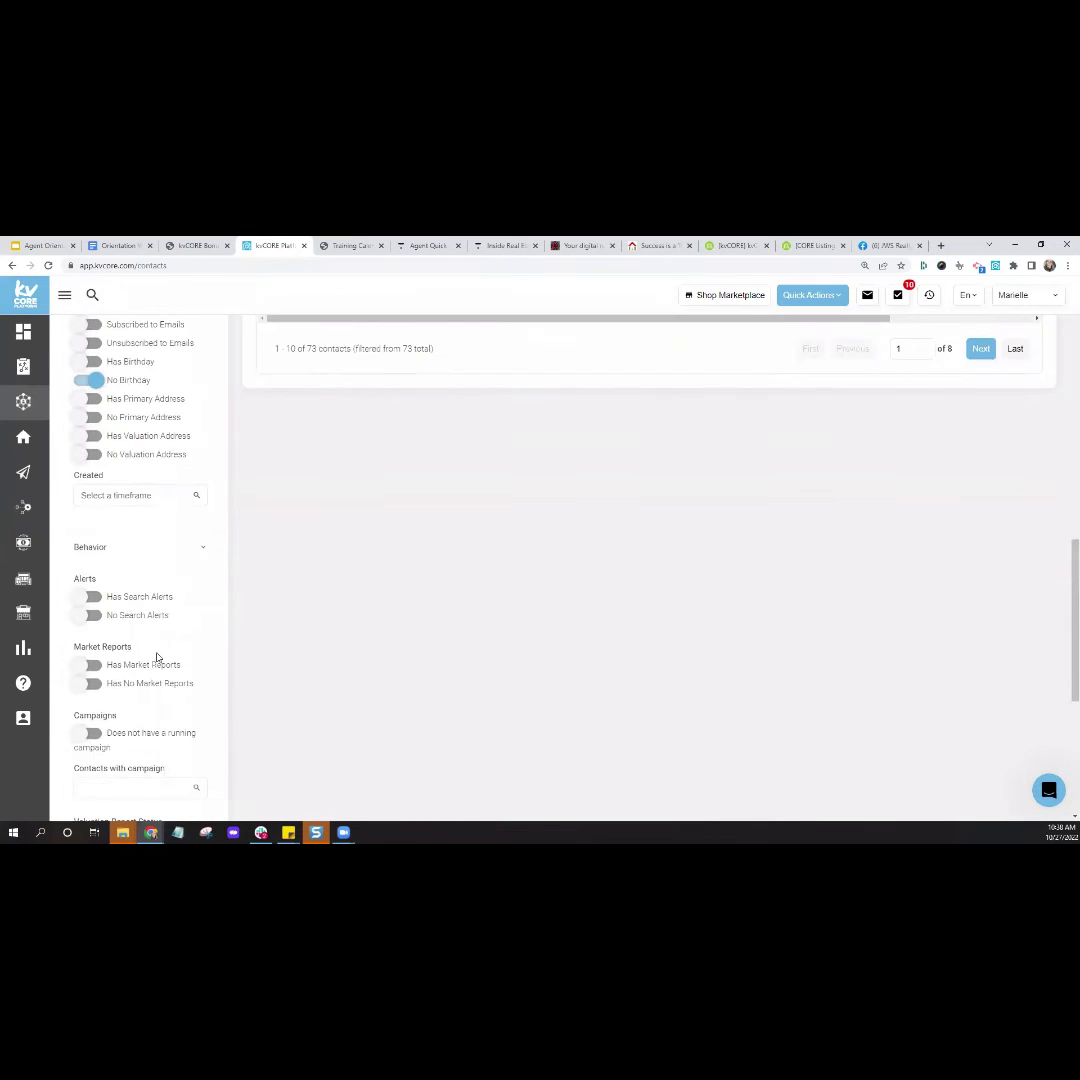
{"action": "scroll", "coordinate": [157, 657], "scroll_direction": "down", "scroll_amount": 5}
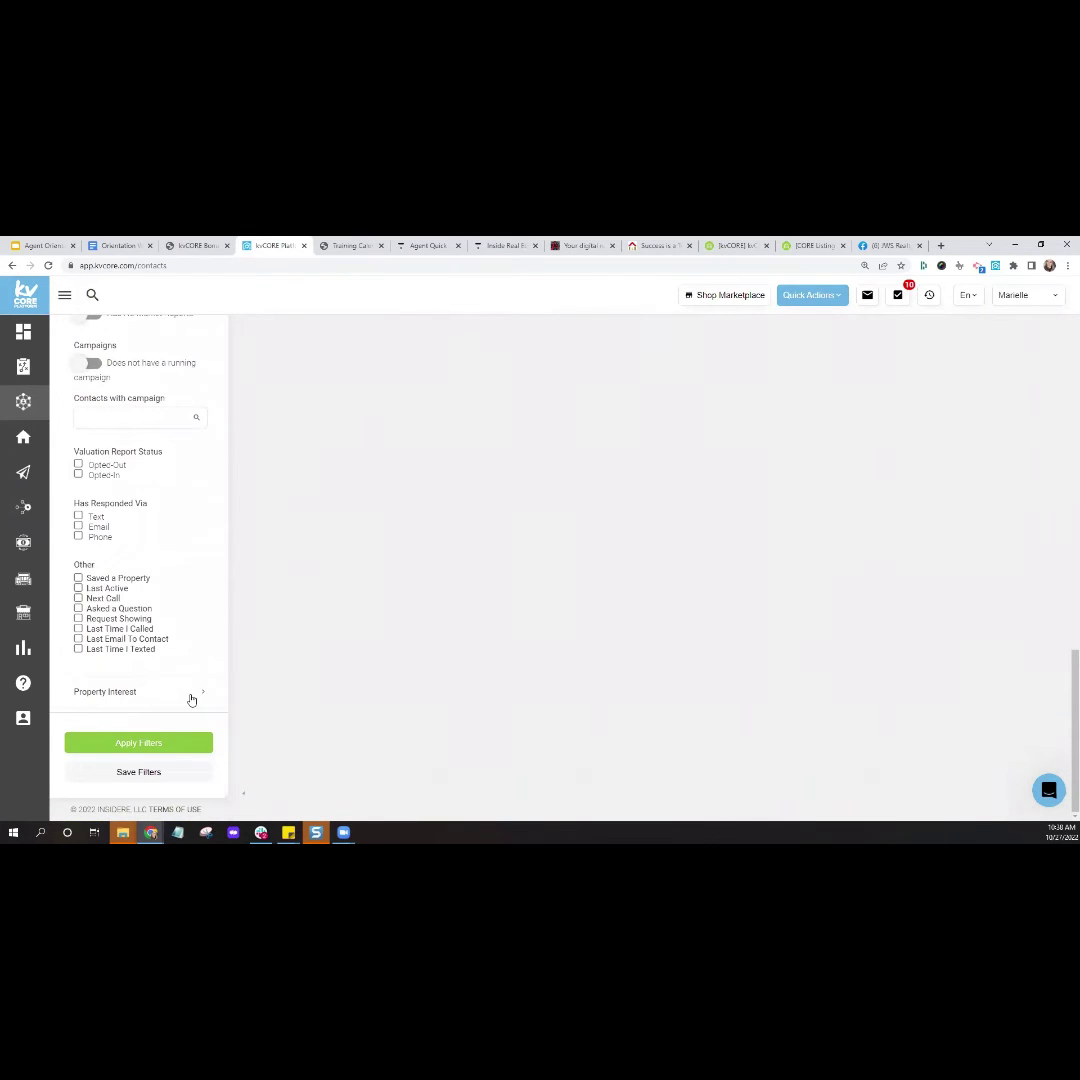
{"action": "left_click", "coordinate": [192, 700]}
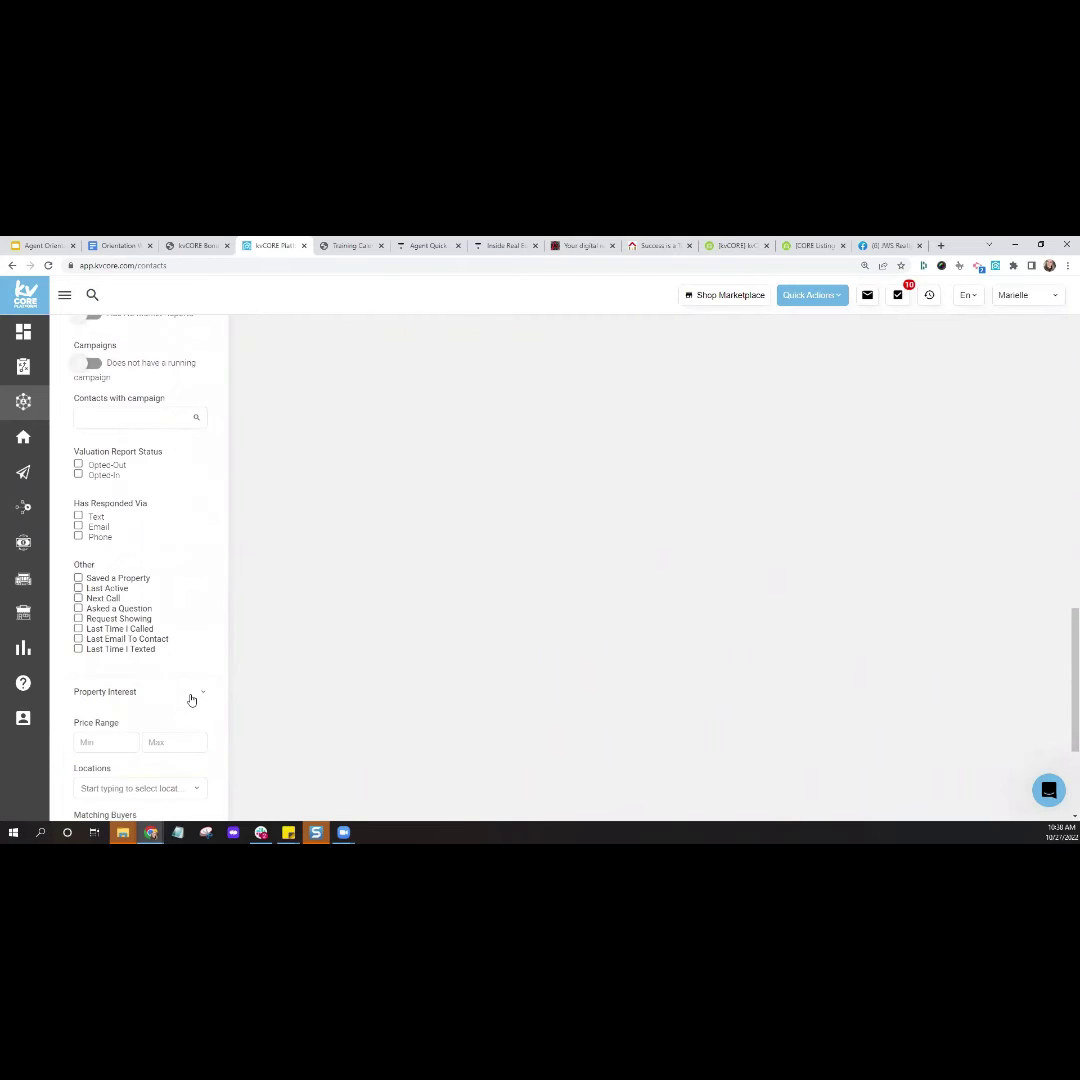
{"action": "scroll", "coordinate": [215, 596], "scroll_direction": "up", "scroll_amount": 3}
{"action": "scroll", "coordinate": [215, 596], "scroll_direction": "up", "scroll_amount": 10}
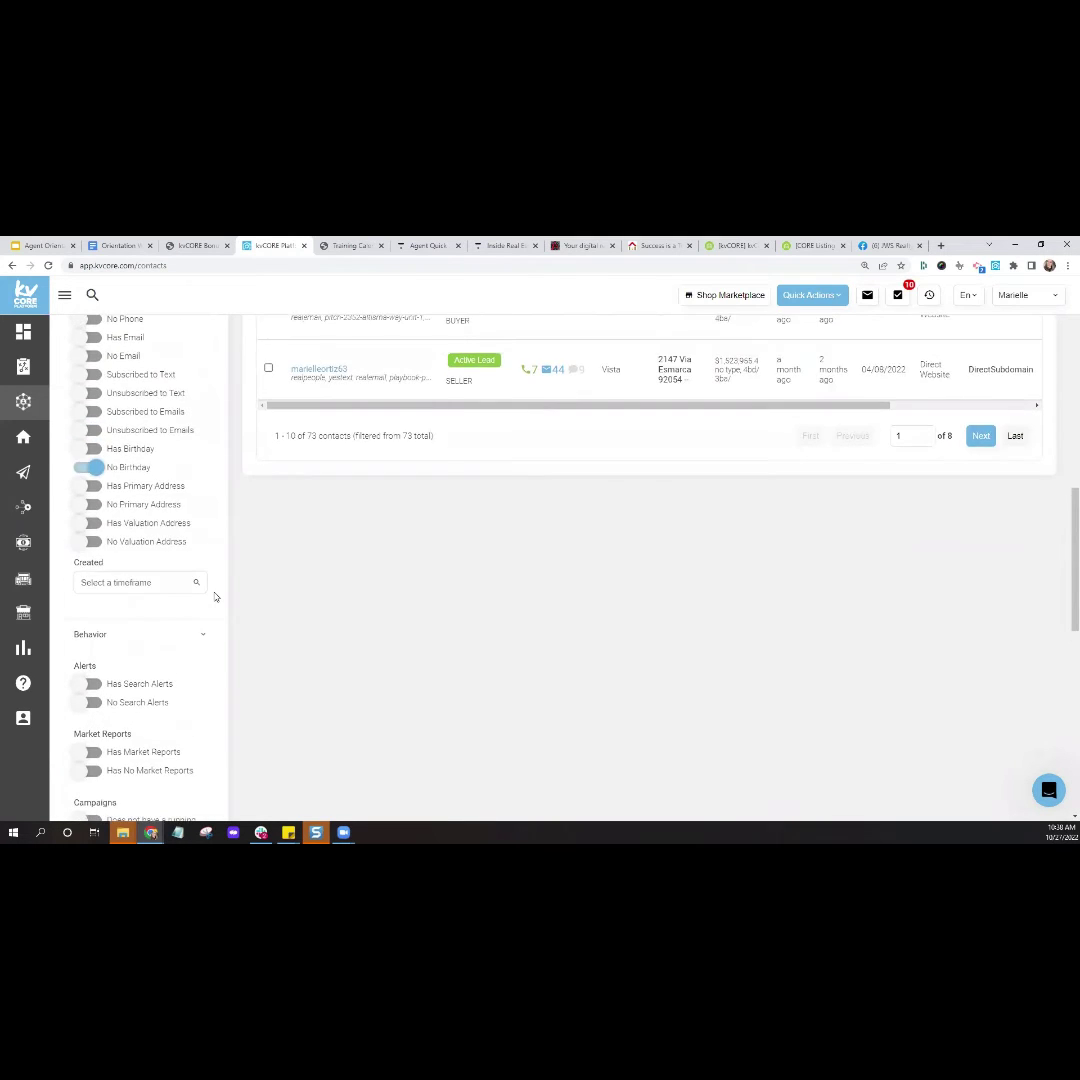
{"action": "scroll", "coordinate": [215, 596], "scroll_direction": "up", "scroll_amount": 1}
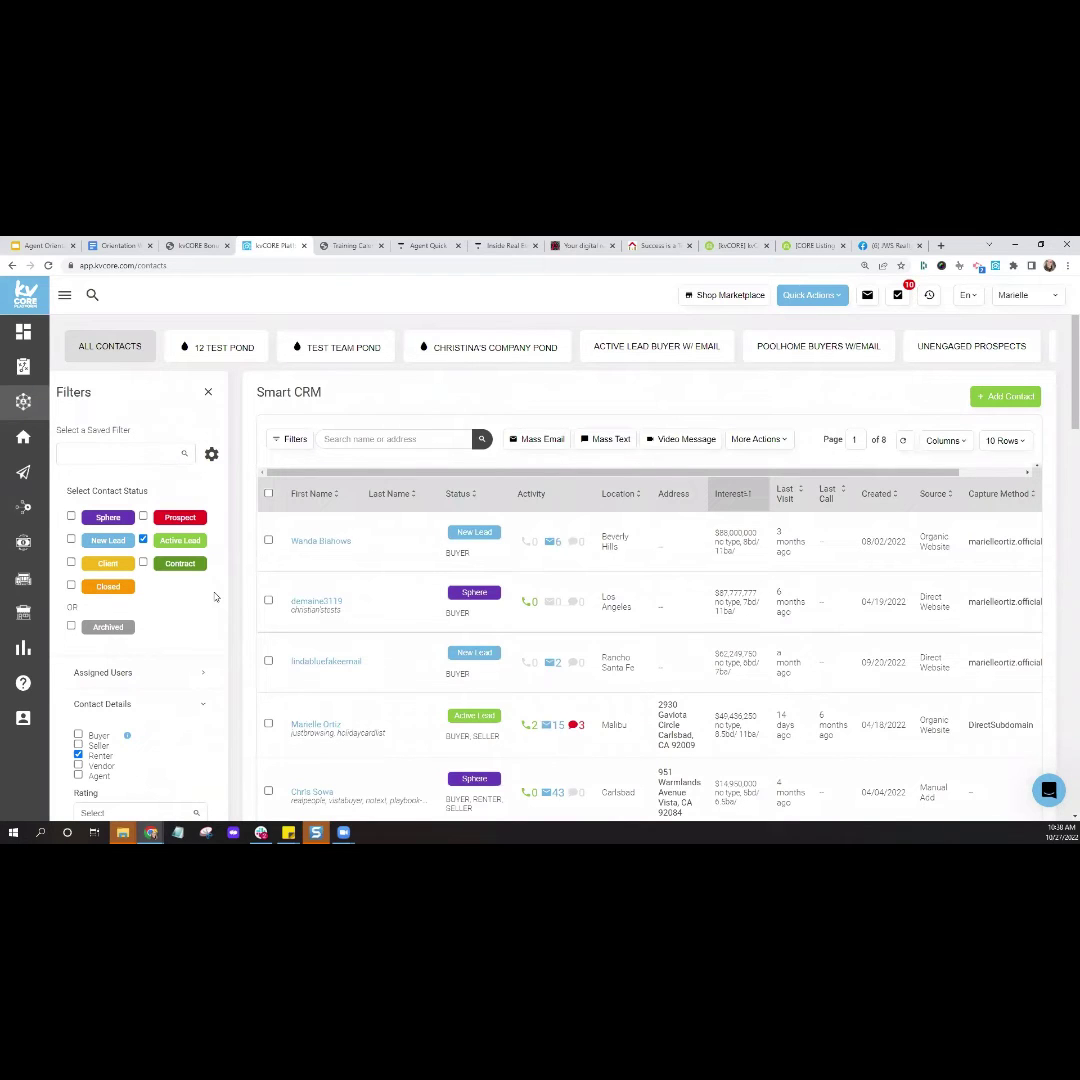
Point out the saved filter selector and the ACTIVE LEAD BUYER W/ EMAIL saved view
{"action": "left_click", "coordinate": [104, 446]}
{"action": "left_click", "coordinate": [680, 350]}
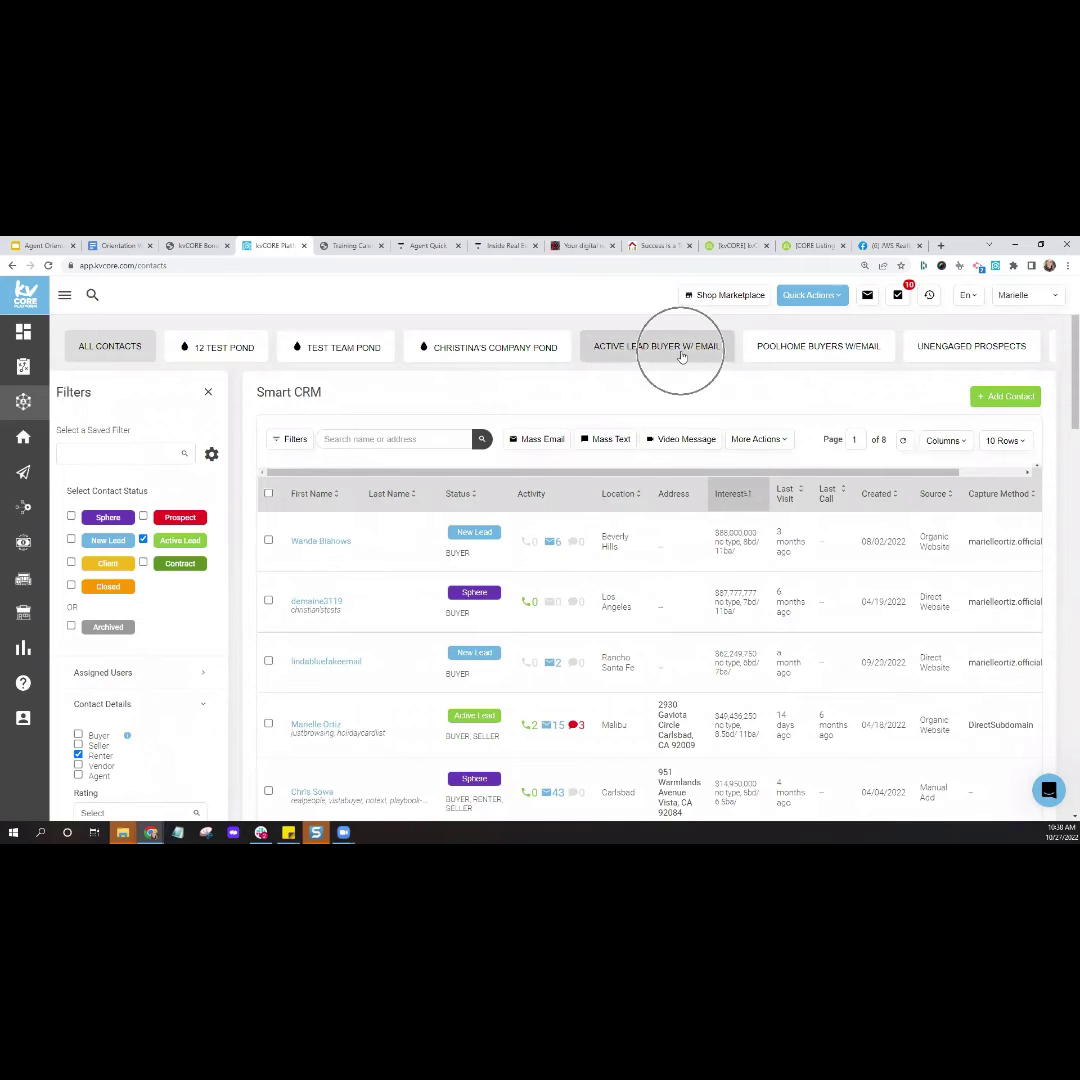
{"action": "mouse_move", "coordinate": [23, 401]}
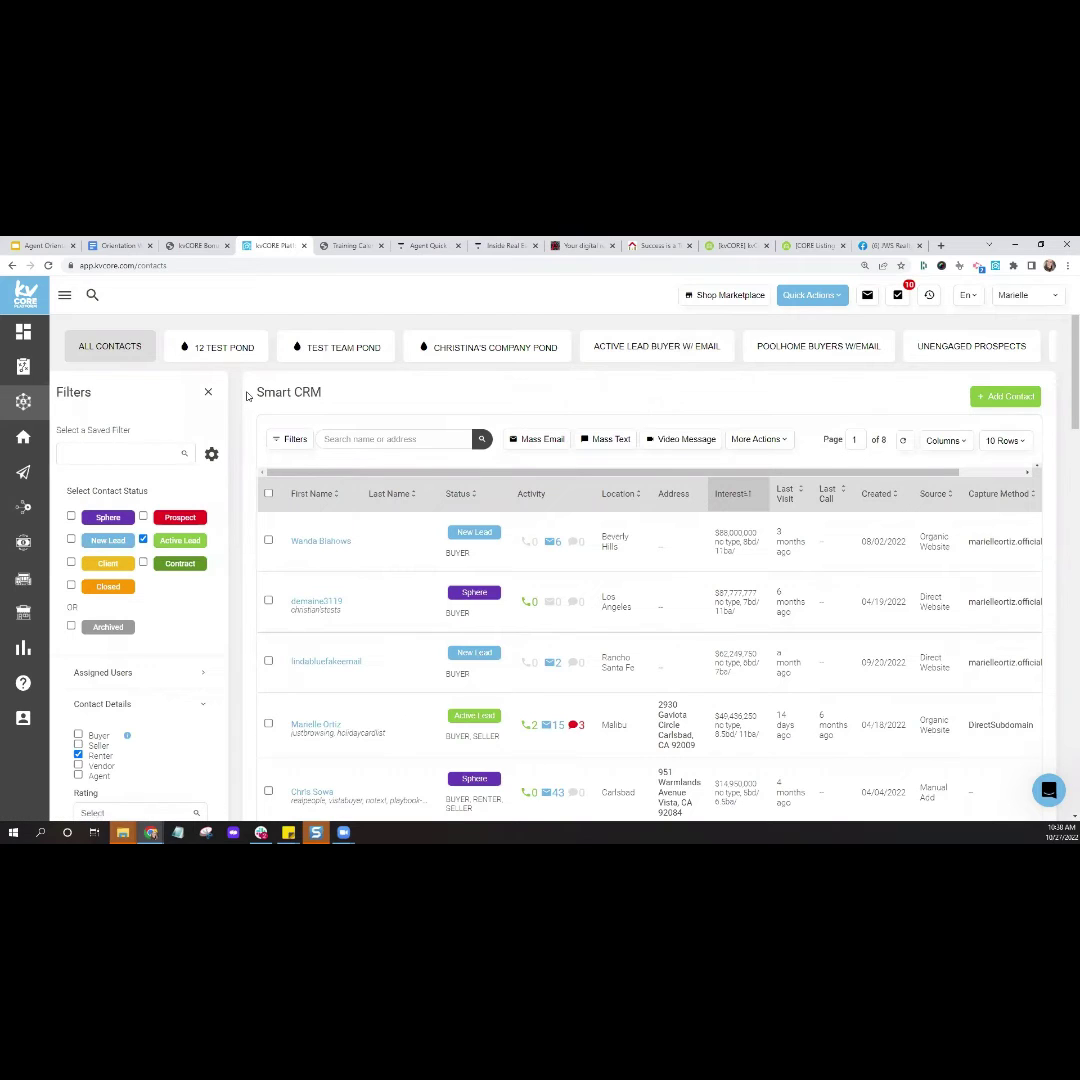
Open the MLS Listings page and review the property listings with their applied filters
{"action": "left_click", "coordinate": [64, 294]}
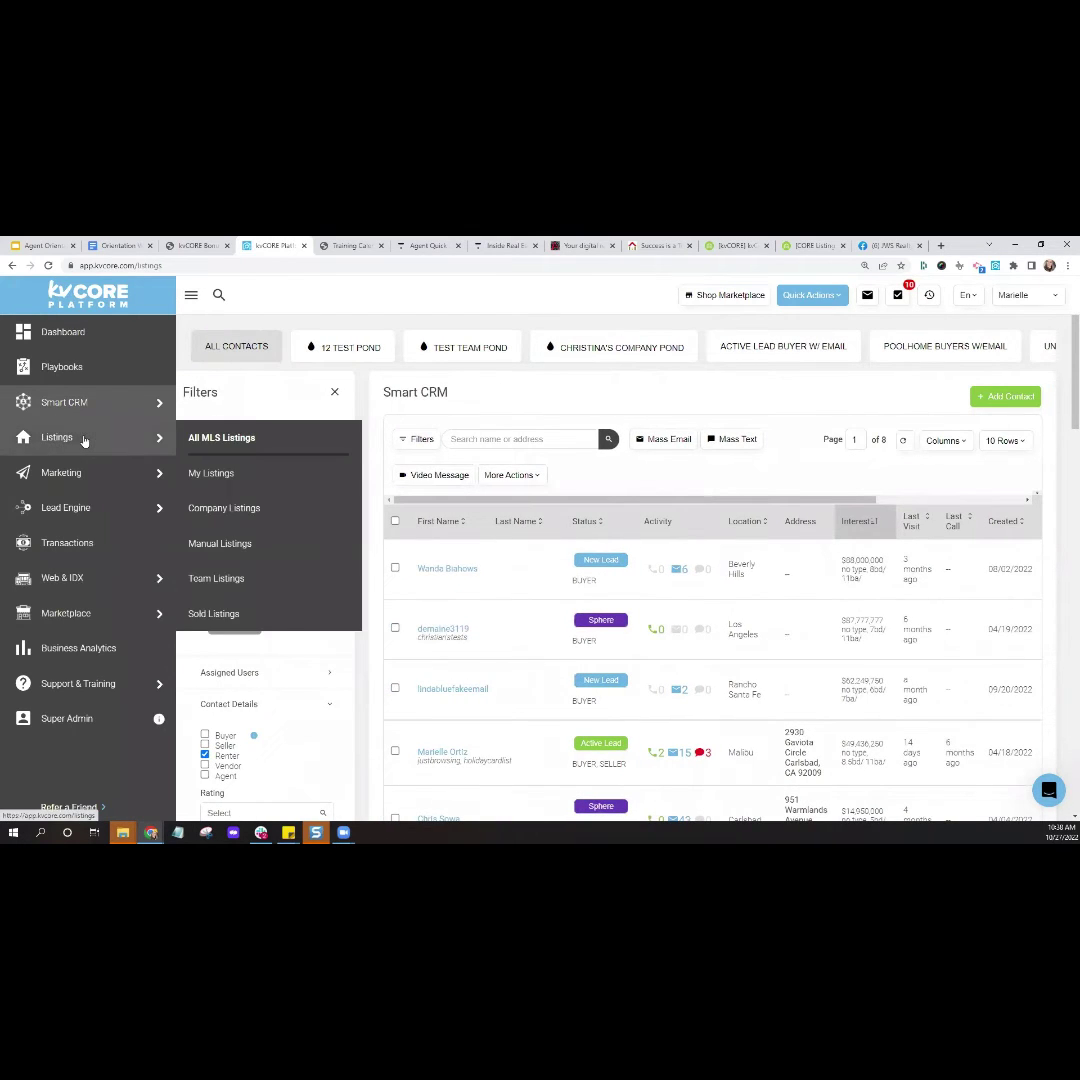
{"action": "left_click", "coordinate": [84, 441]}
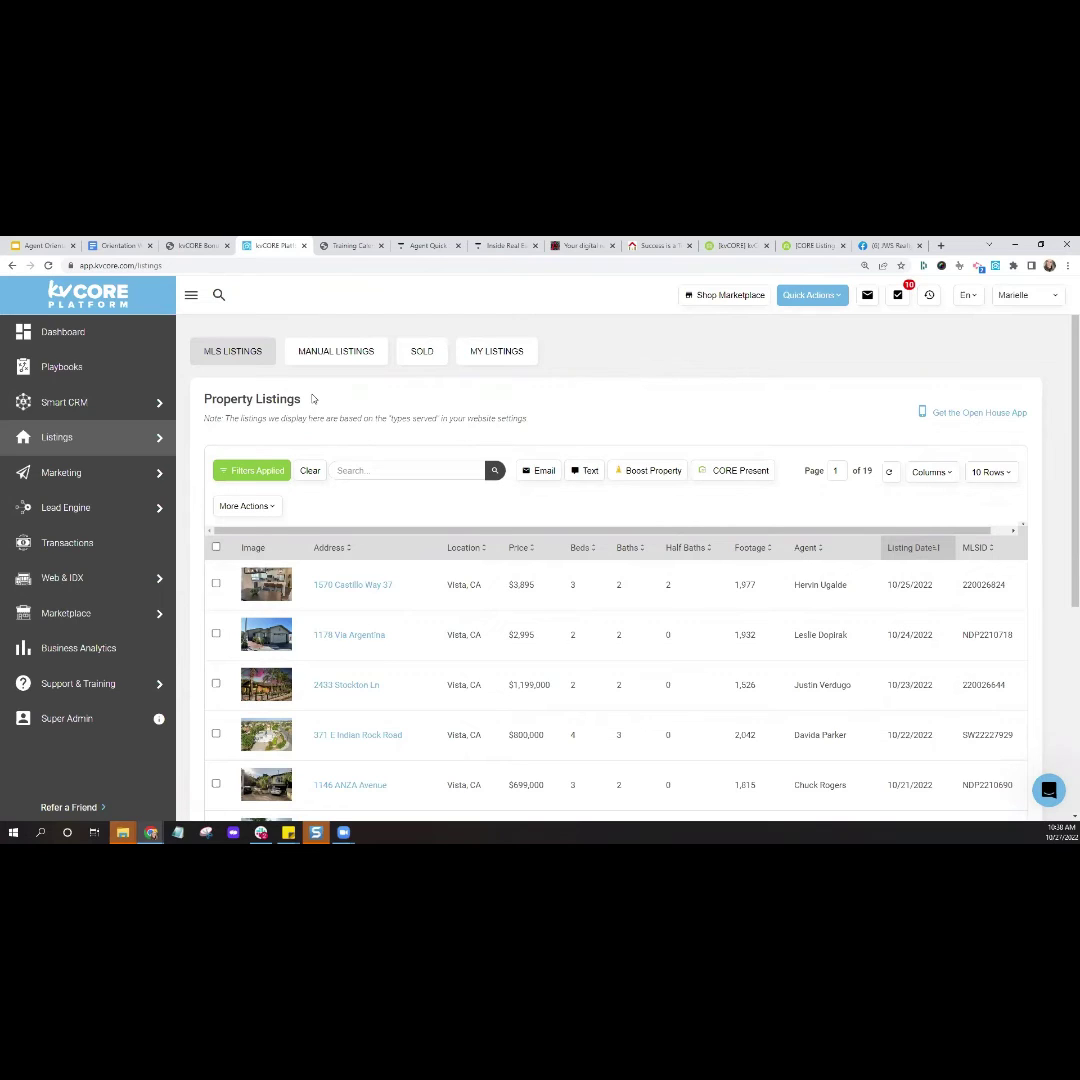
{"action": "left_click", "coordinate": [254, 472]}
{"action": "scroll", "coordinate": [427, 446], "scroll_direction": "down", "scroll_amount": 1}
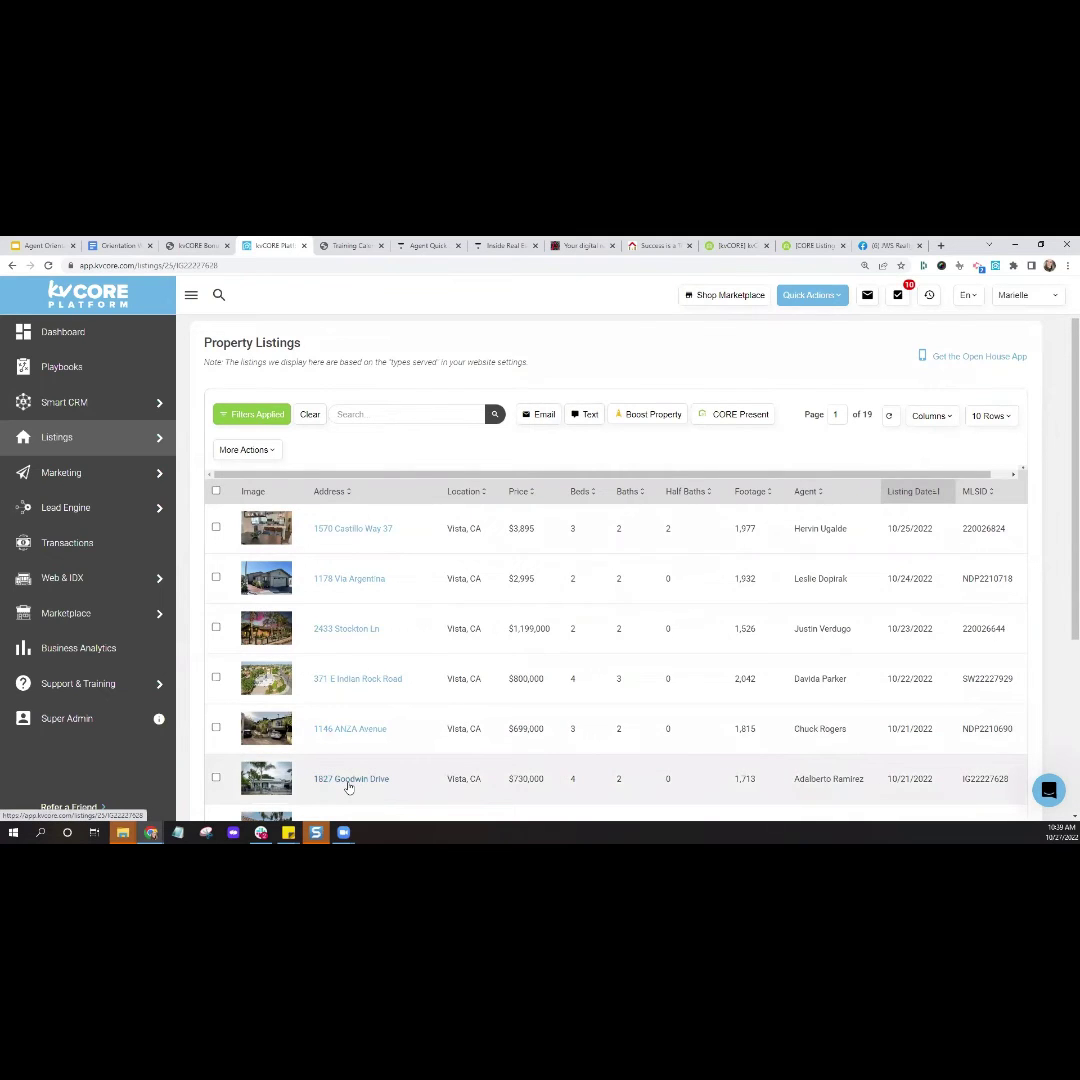
Open the $730,000 four-bedroom listing in Vista and examine its Matching Buyers
{"action": "left_click", "coordinate": [348, 783]}
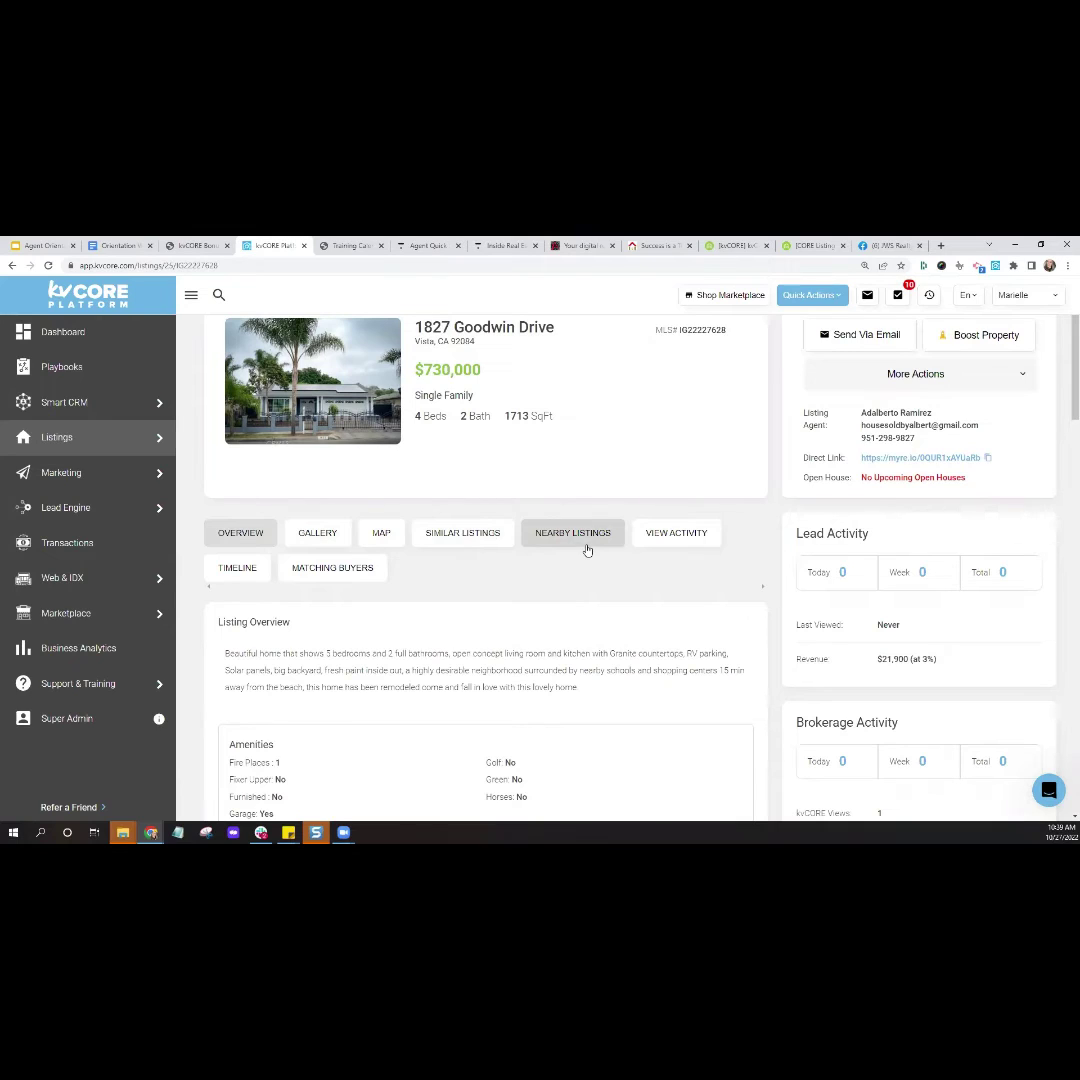
{"action": "left_click", "coordinate": [337, 570]}
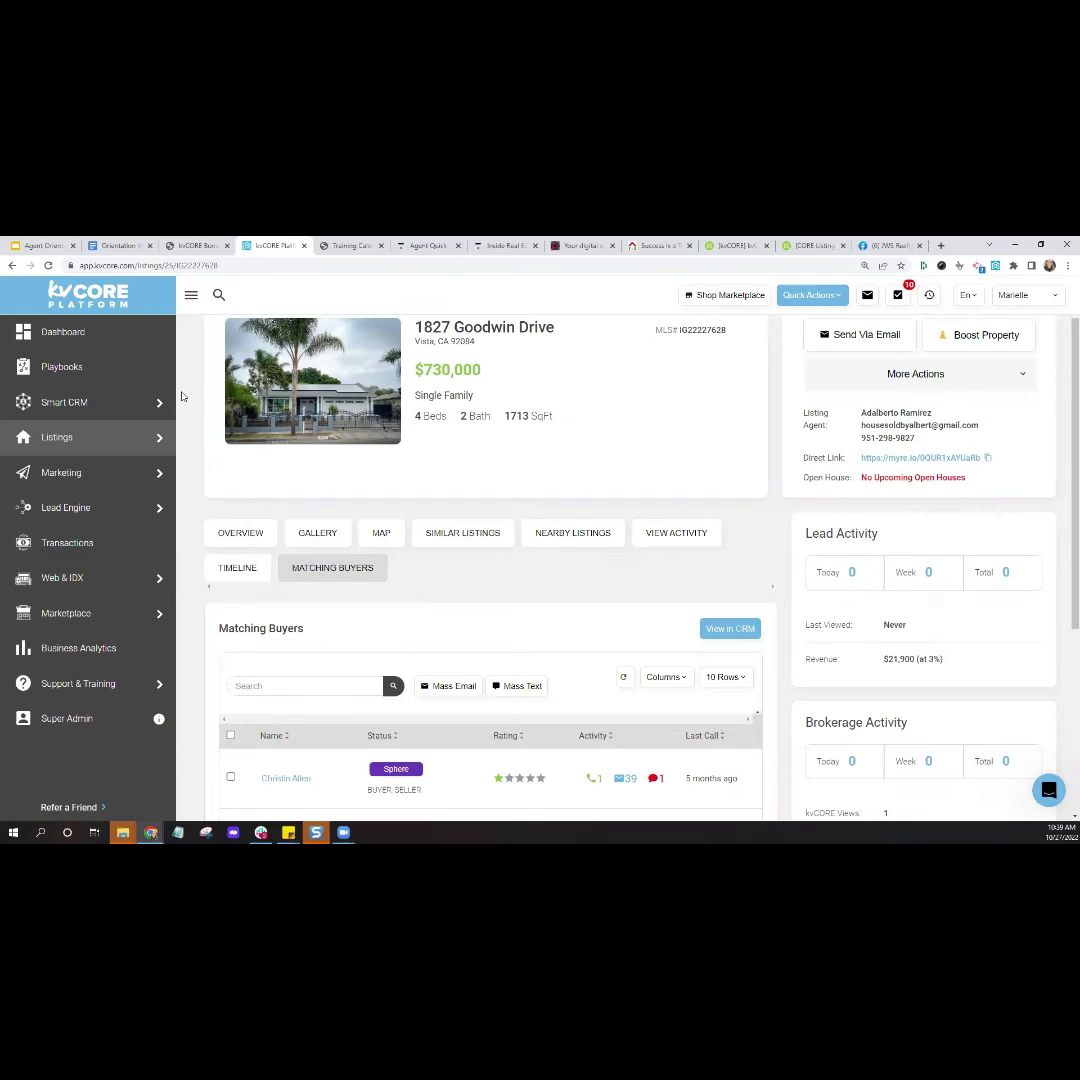
{"action": "mouse_move", "coordinate": [102, 441]}
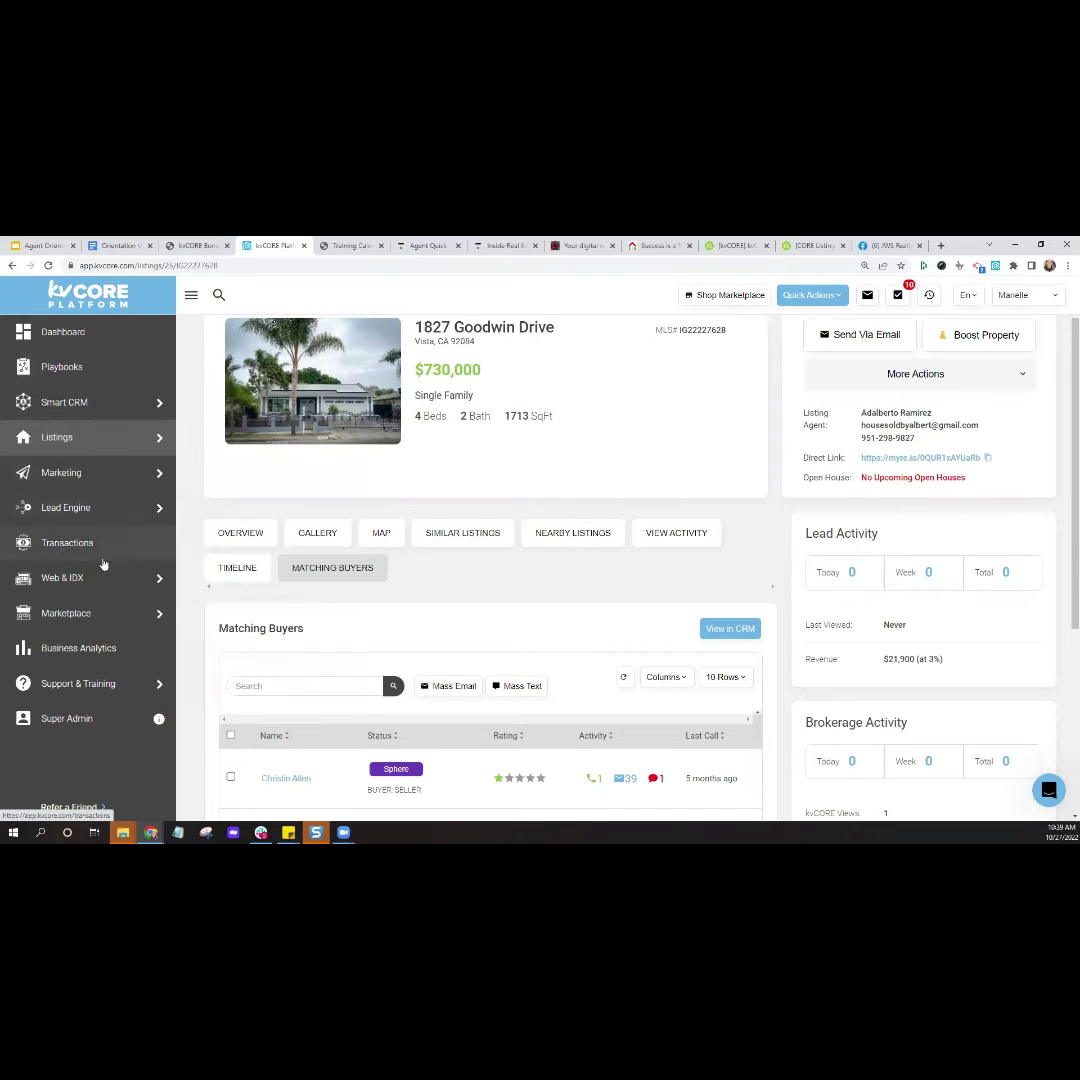
{"action": "mouse_move", "coordinate": [102, 578]}
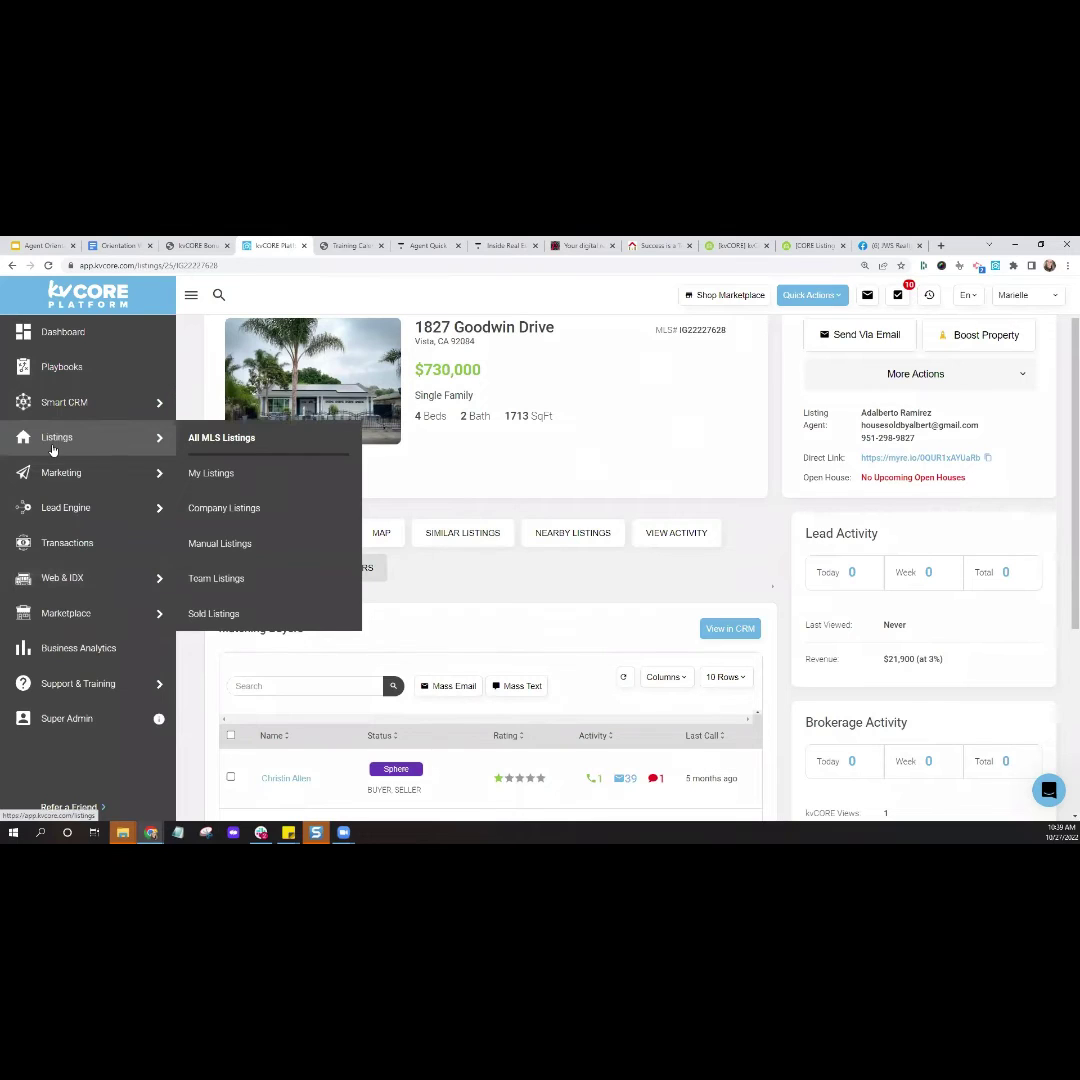
{"action": "left_click", "coordinate": [68, 410]}
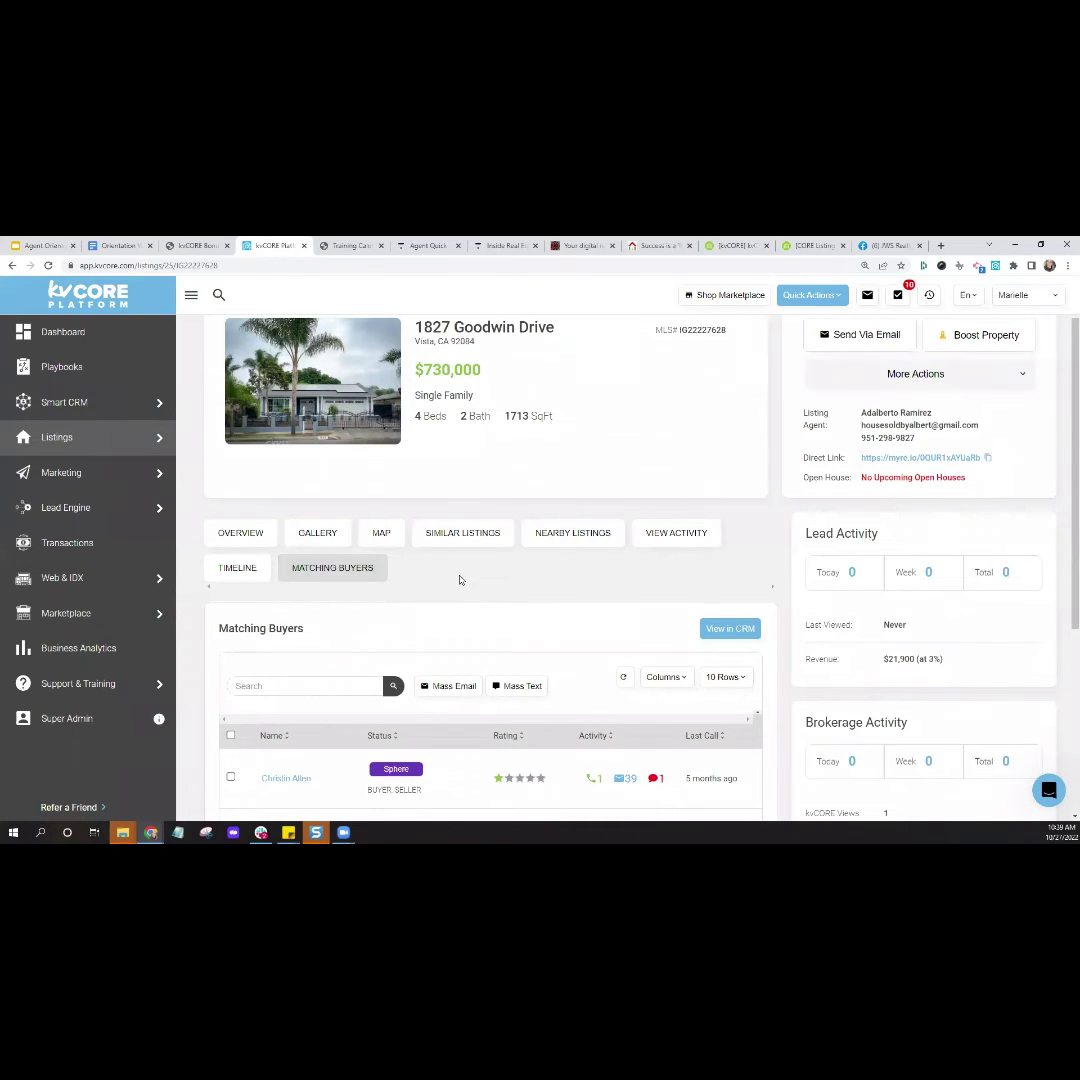
{"action": "scroll", "coordinate": [460, 580], "scroll_direction": "down", "scroll_amount": 4}
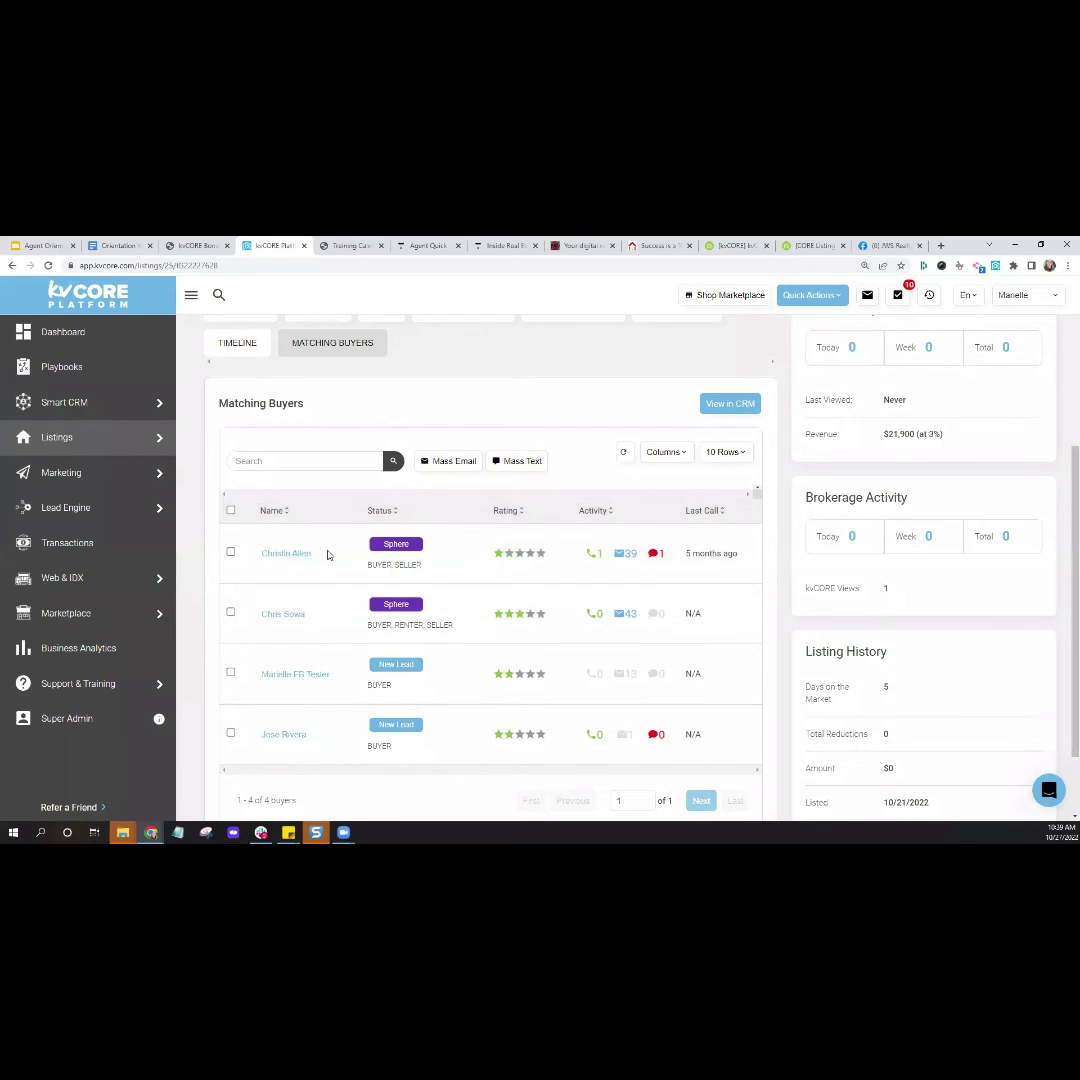
{"action": "scroll", "coordinate": [350, 574], "scroll_direction": "up", "scroll_amount": 4}
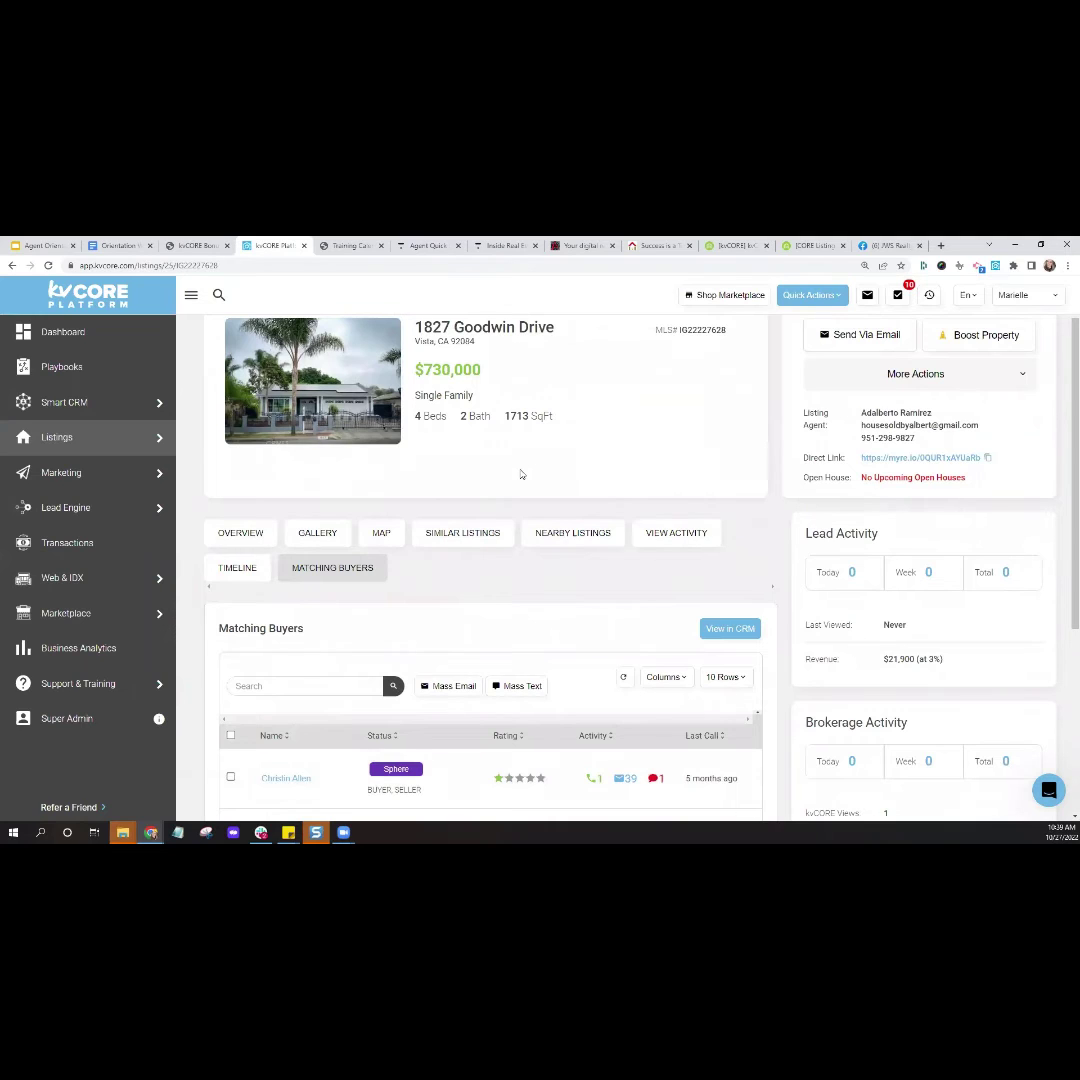
Open the Vista listing's Print Flyer option from its additional actions, and return to the listing
{"action": "scroll", "coordinate": [521, 474], "scroll_direction": "up", "scroll_amount": 1}
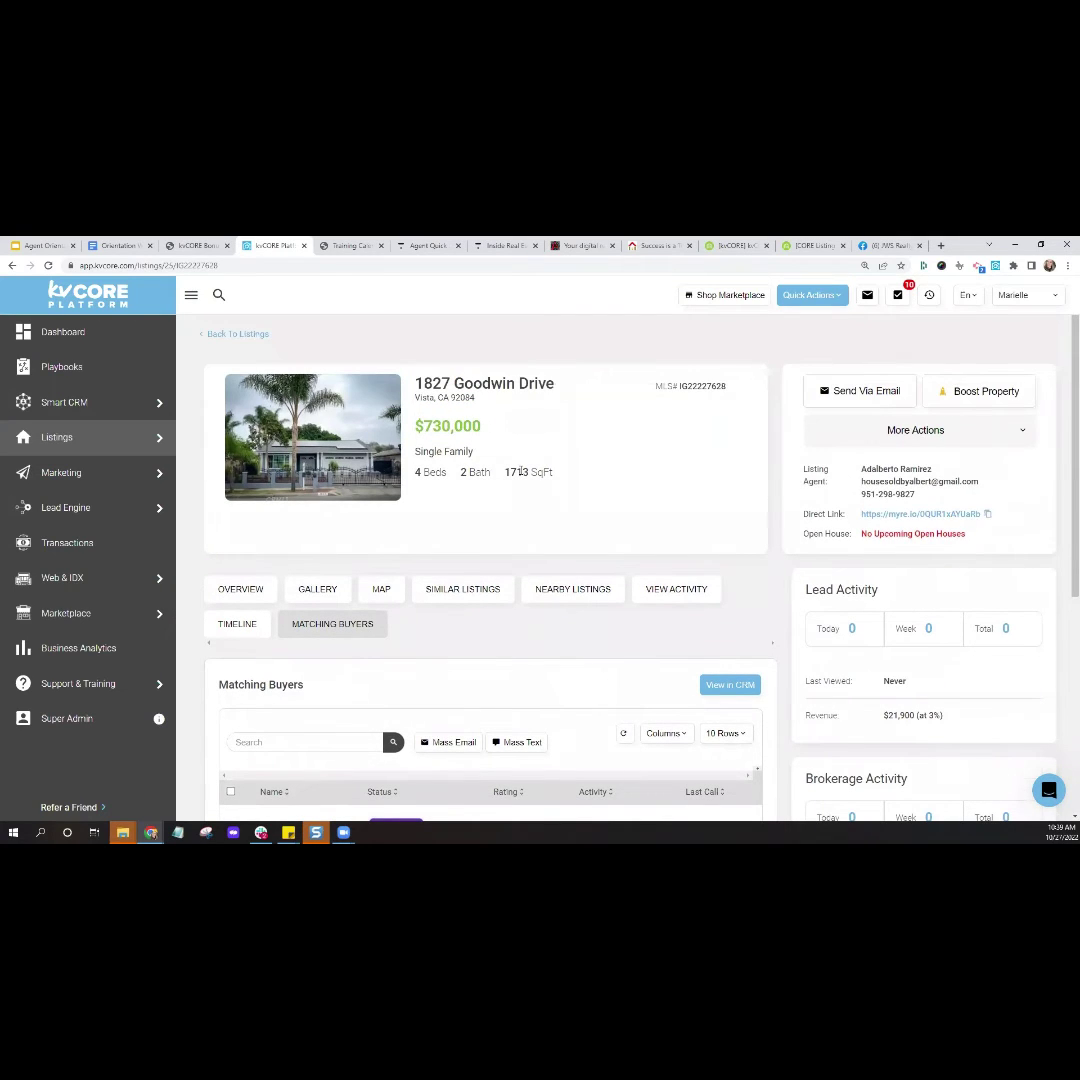
{"action": "left_click", "coordinate": [921, 441]}
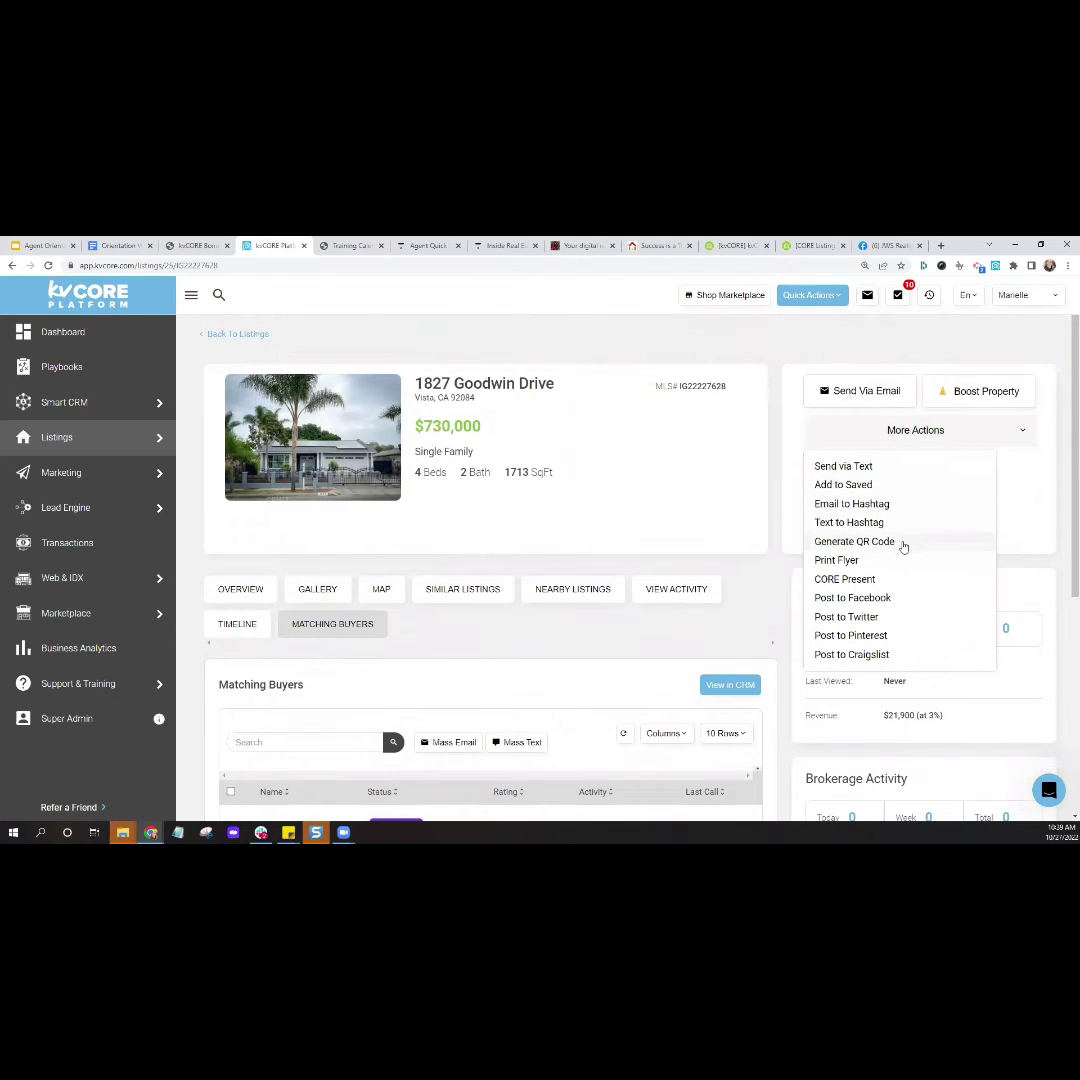
{"action": "left_click", "coordinate": [836, 561]}
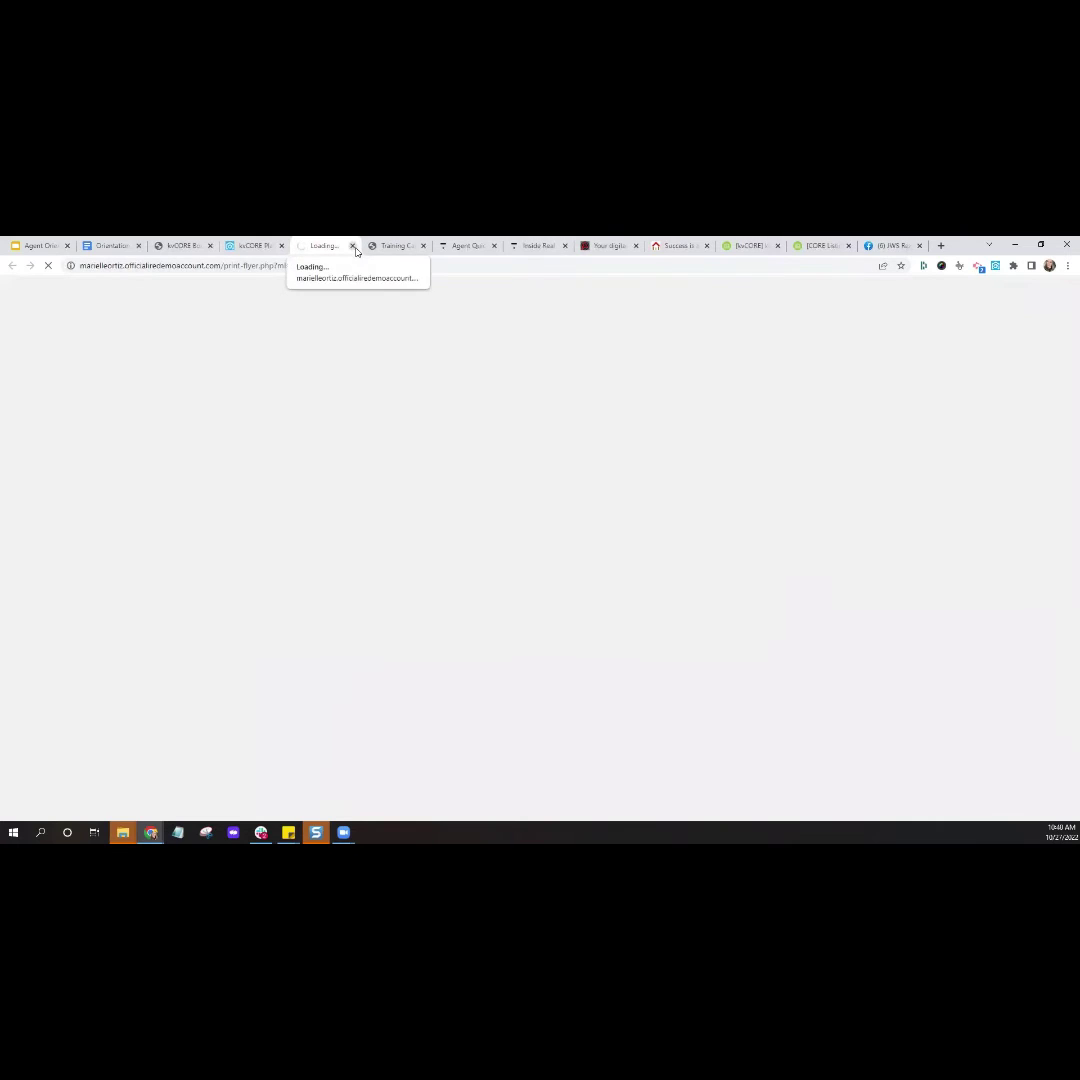
{"action": "left_click", "coordinate": [245, 250]}
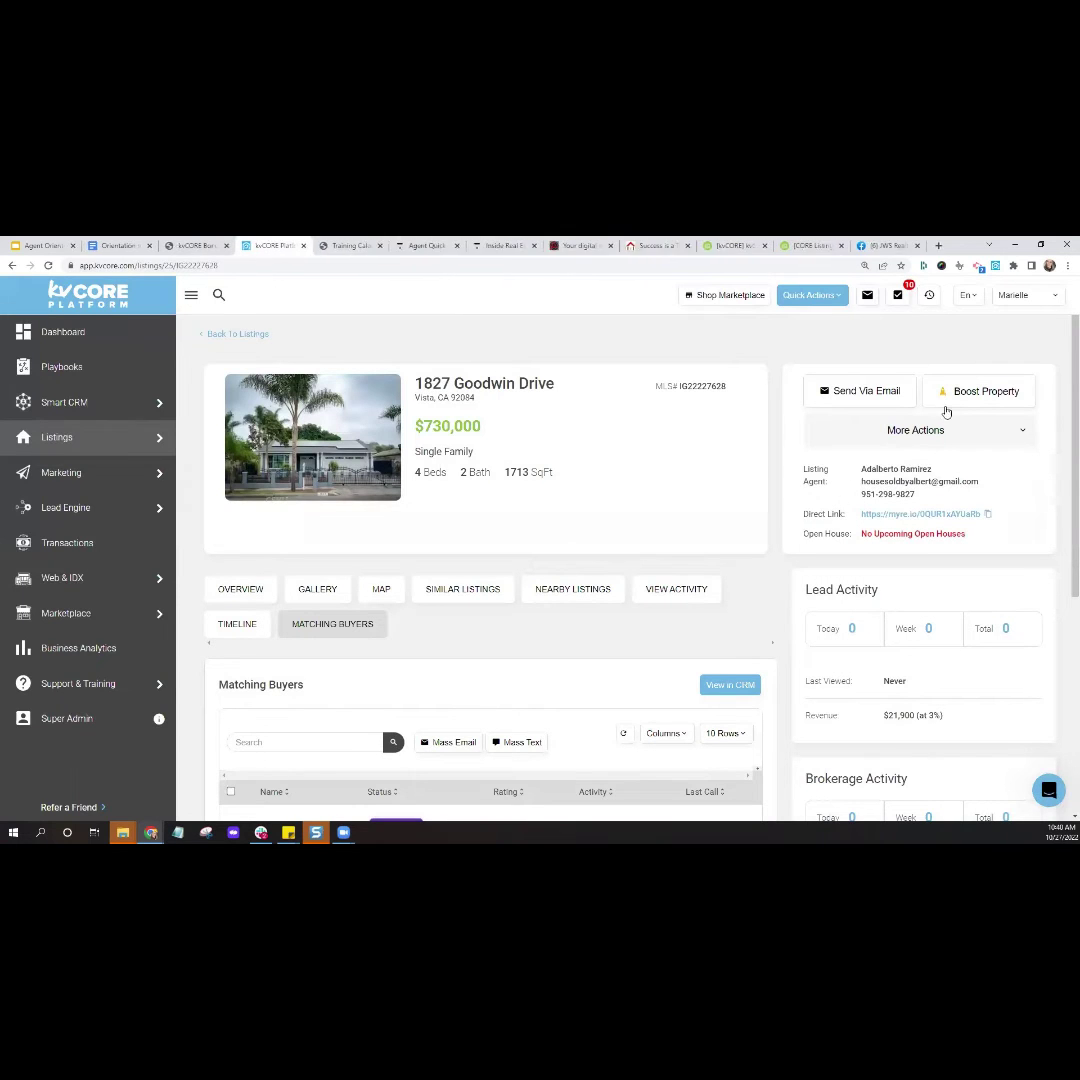
Post the Vista listing to Craigslist with north san diego county as the location, auto-filling the posting up to its draft preview
{"action": "left_click", "coordinate": [945, 426]}
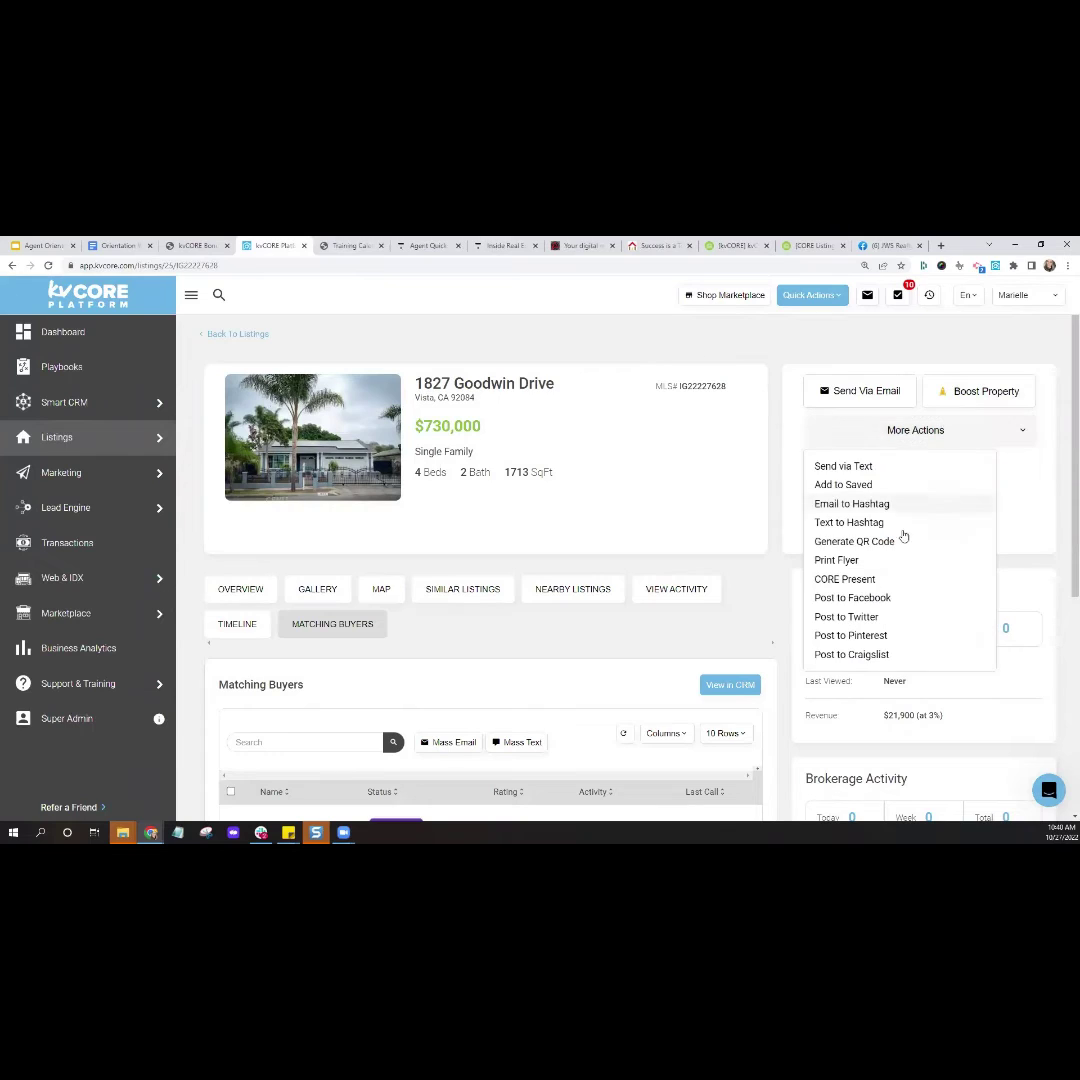
{"action": "left_click", "coordinate": [874, 657]}
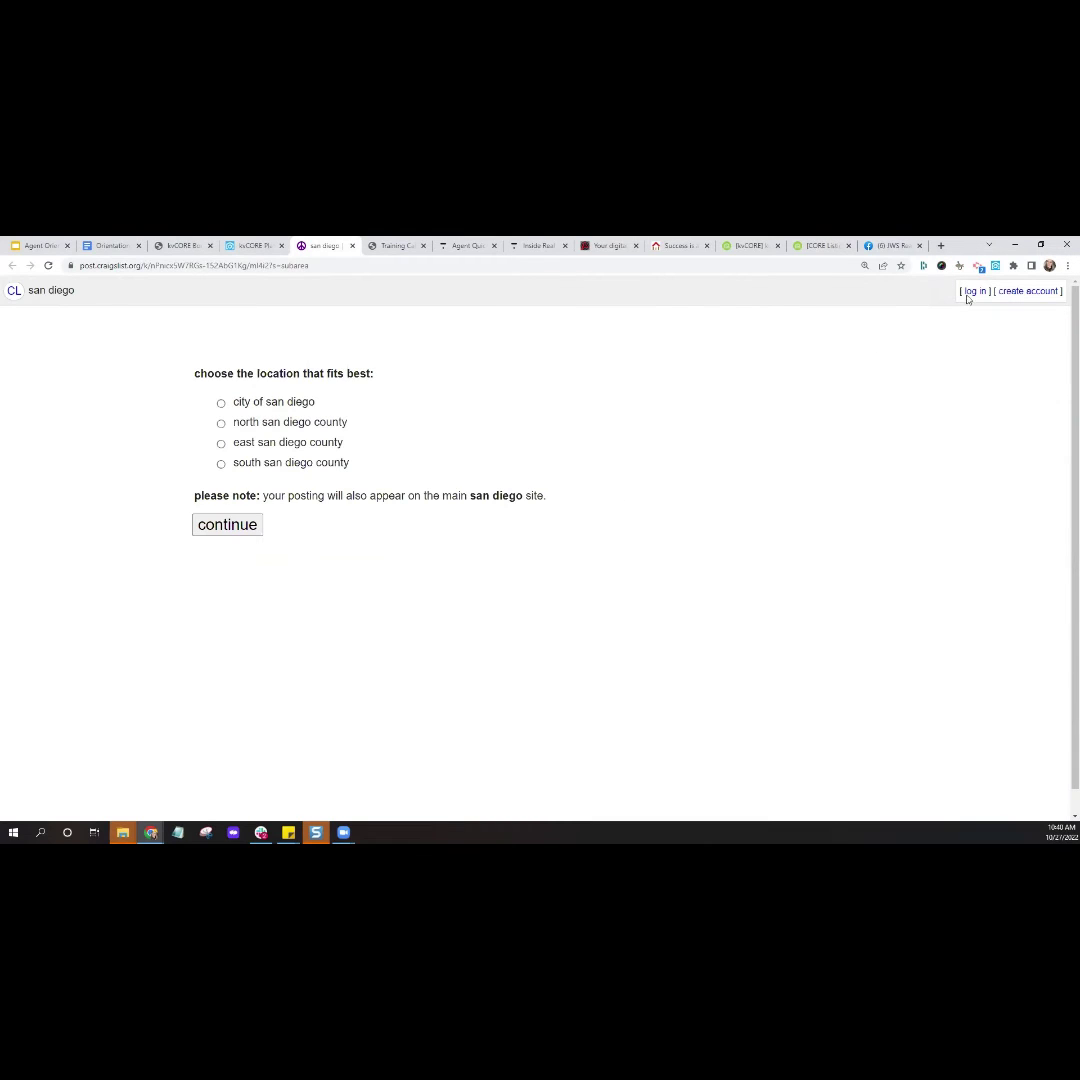
{"action": "left_click", "coordinate": [995, 266]}
{"action": "left_click", "coordinate": [221, 423]}
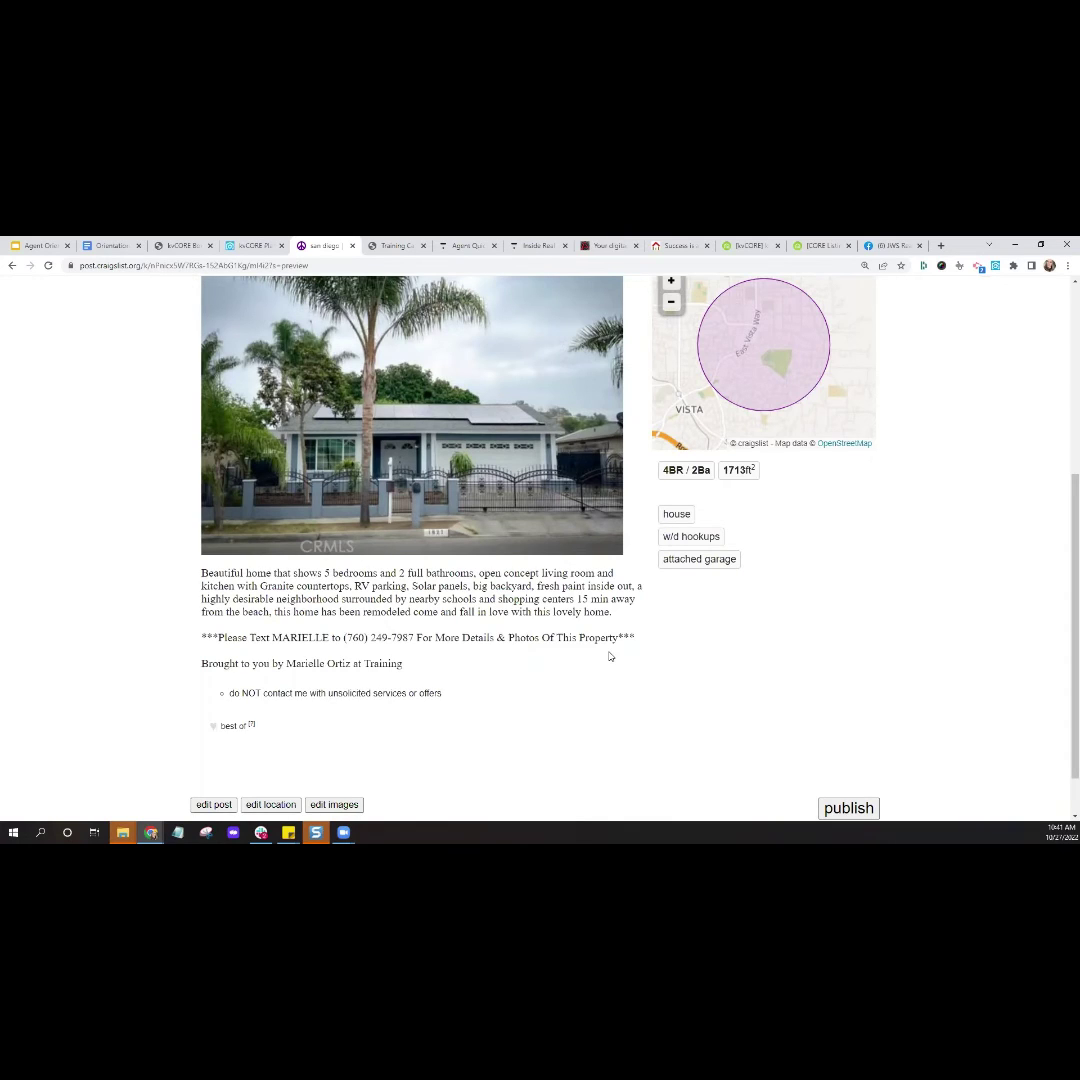
Review the unpublished Craigslist draft's contact text and heading, and close it without publishing
{"action": "left_click_drag", "start_coordinate": [274, 636], "coordinate": [330, 637]}
{"action": "left_click", "coordinate": [137, 629]}
{"action": "scroll", "coordinate": [157, 605], "scroll_direction": "up", "scroll_amount": 5}
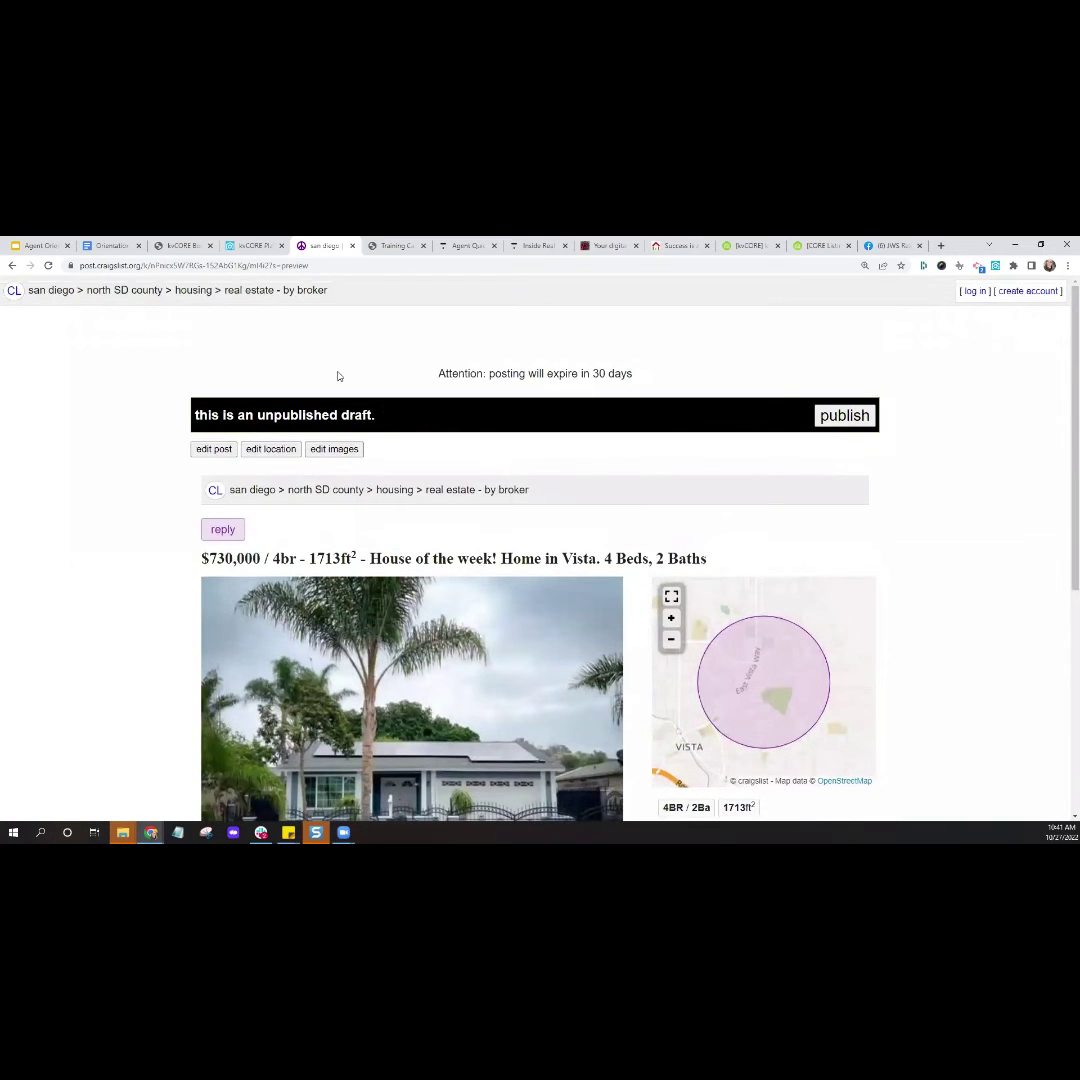
{"action": "left_click", "coordinate": [352, 245]}
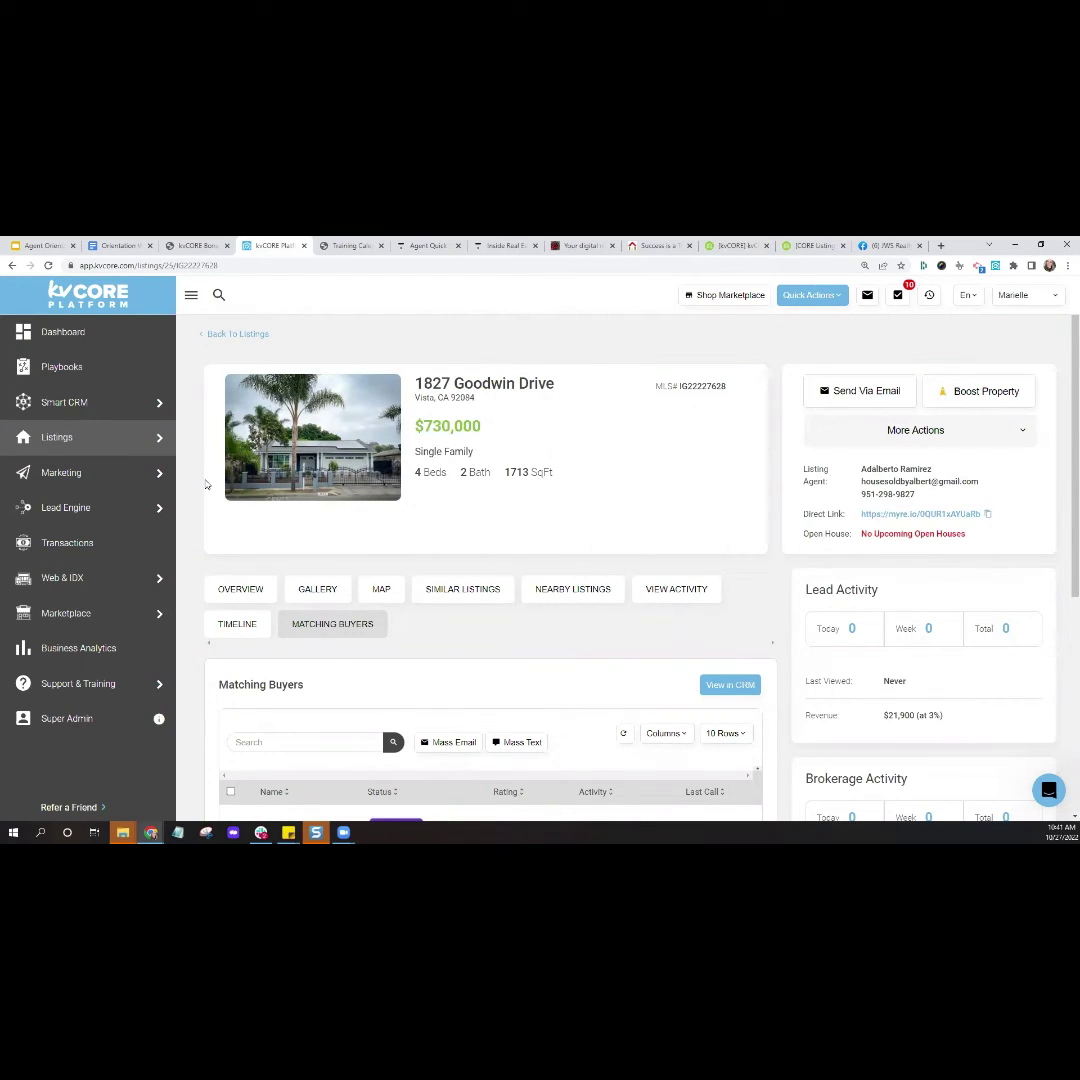
Open the Marketing page and review its tools, pointing out Birthdays & Anniversaries and Scheduled Mass Emails
{"action": "left_click", "coordinate": [88, 484]}
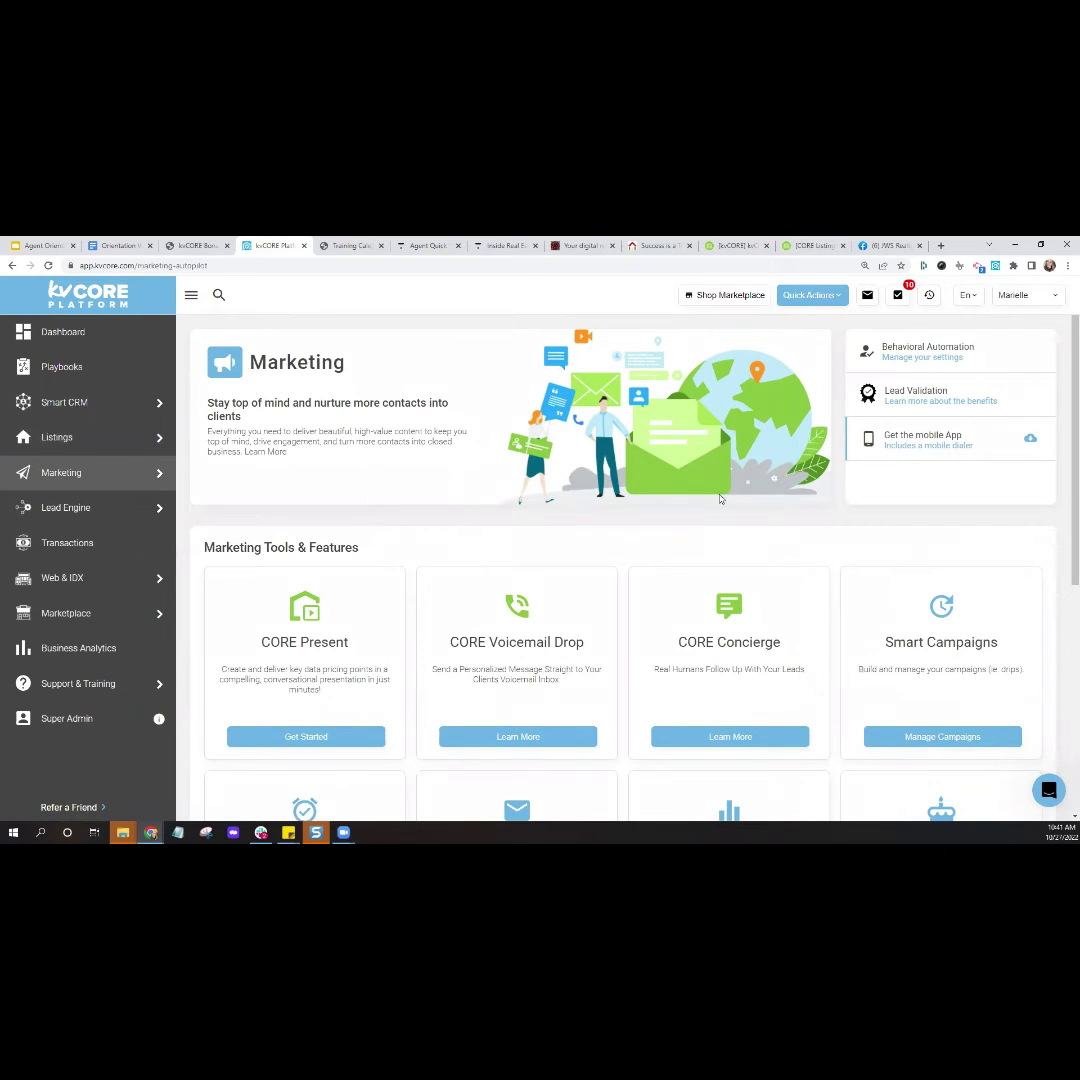
{"action": "scroll", "coordinate": [838, 511], "scroll_direction": "down", "scroll_amount": 1}
{"action": "scroll", "coordinate": [838, 511], "scroll_direction": "down", "scroll_amount": 3}
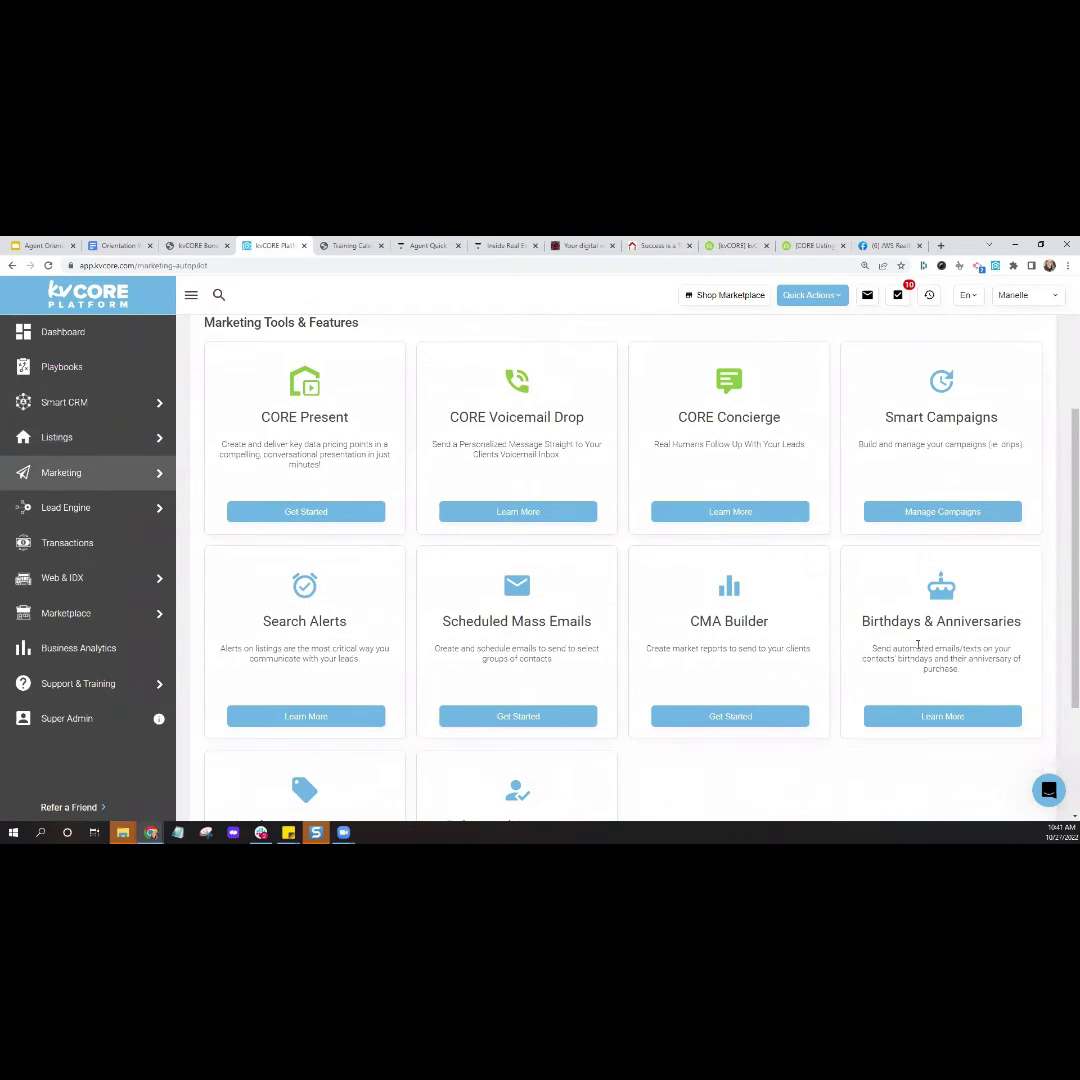
{"action": "left_click", "coordinate": [948, 638]}
{"action": "left_click", "coordinate": [521, 634]}
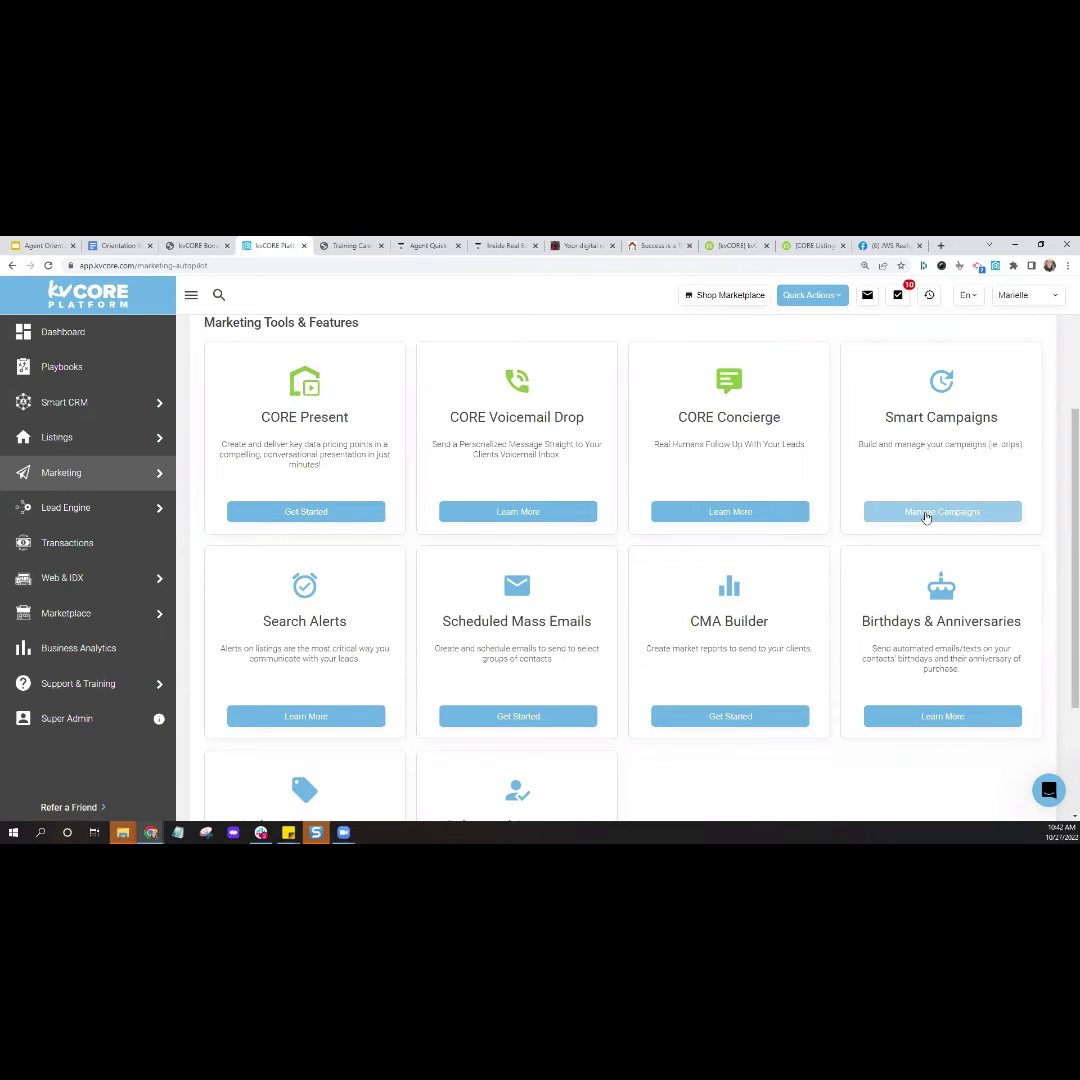
Open the Smart Campaigns management page and browse the campaigns in the kvCORE Library
{"action": "scroll", "coordinate": [923, 516], "scroll_direction": "up", "scroll_amount": 1}
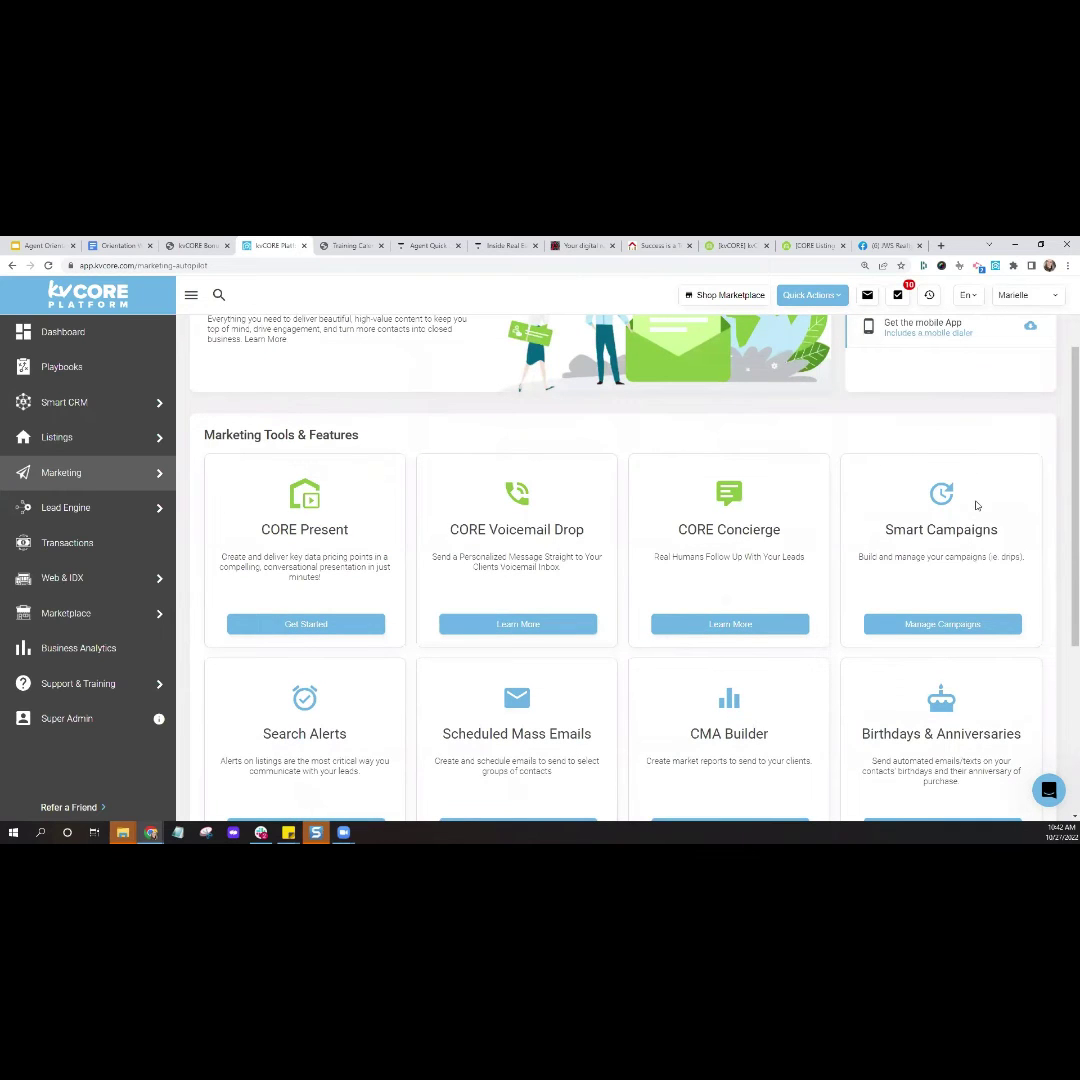
{"action": "left_click", "coordinate": [946, 628]}
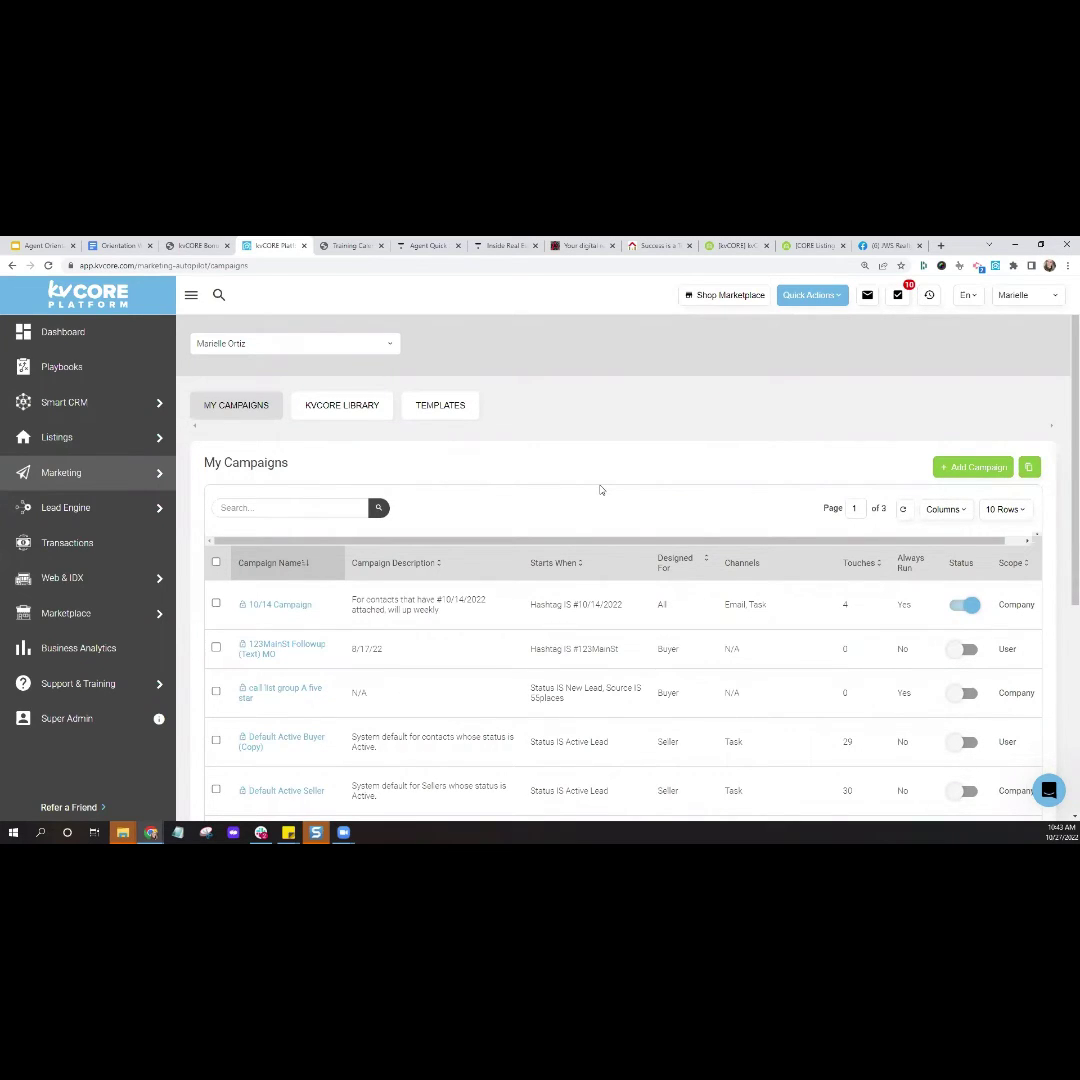
{"action": "left_click", "coordinate": [346, 422]}
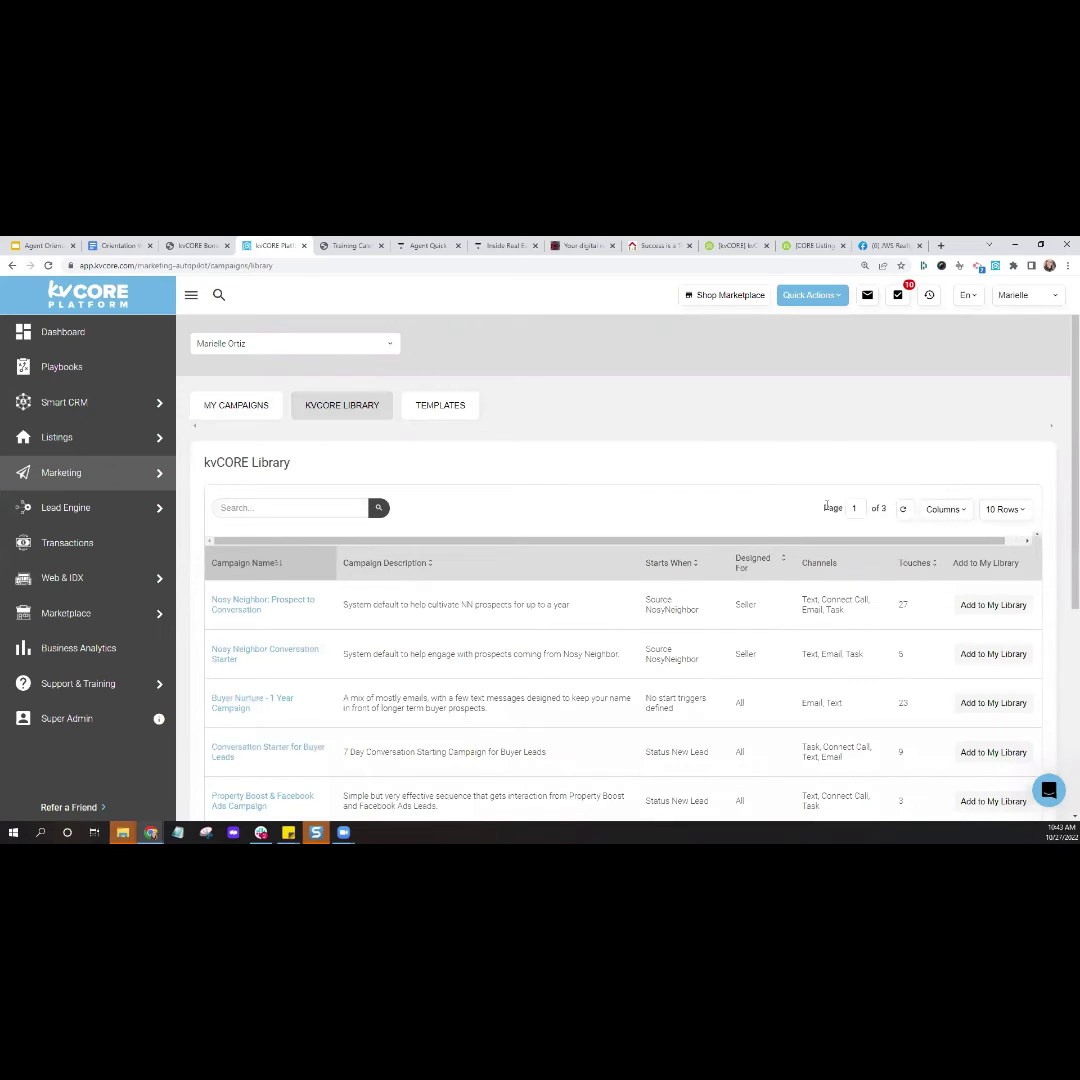
{"action": "scroll", "coordinate": [830, 510], "scroll_direction": "down", "scroll_amount": 3}
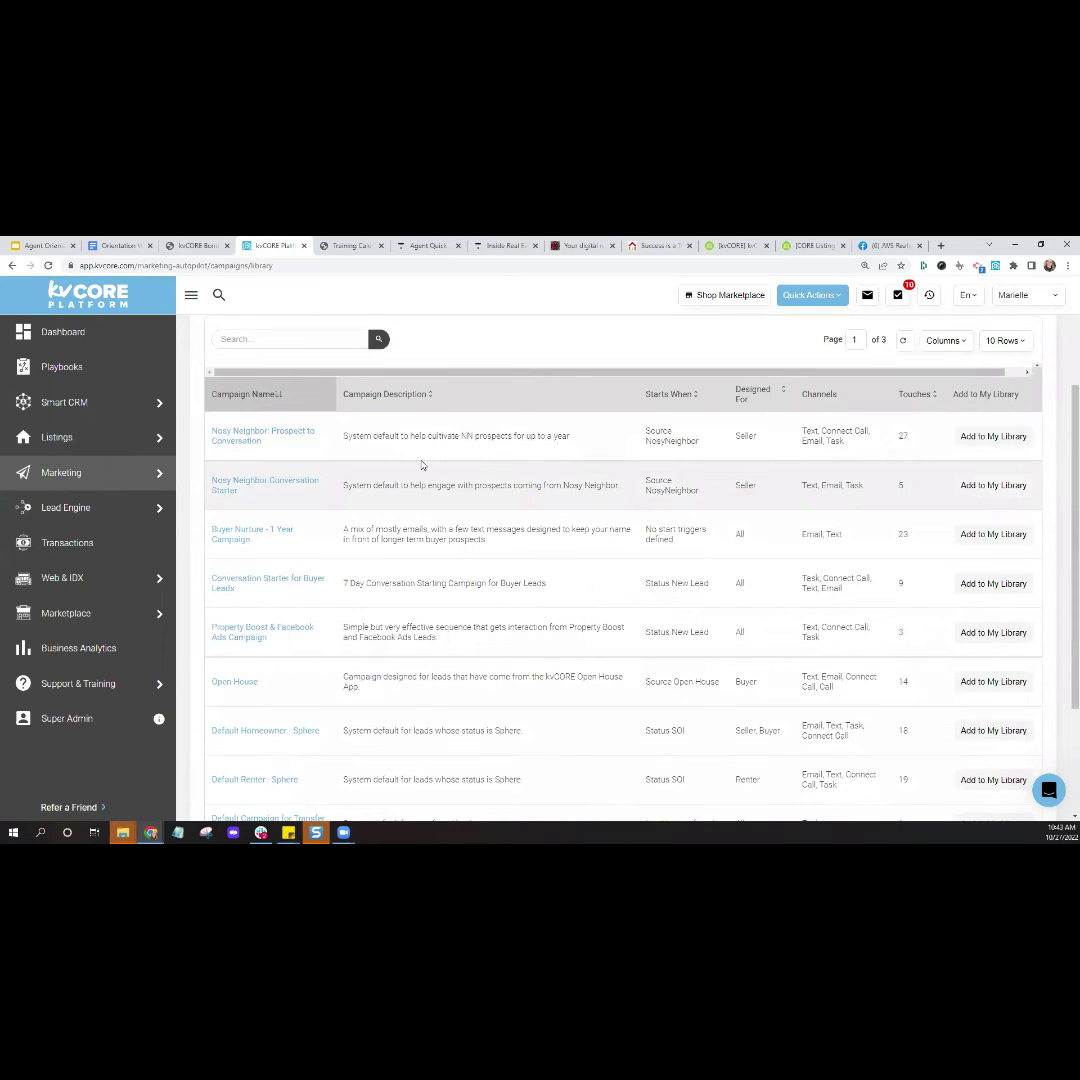
Point out the Nosy Neighbor and Open House library campaigns and the option for adding Open House to the personal library
{"action": "left_click", "coordinate": [241, 446]}
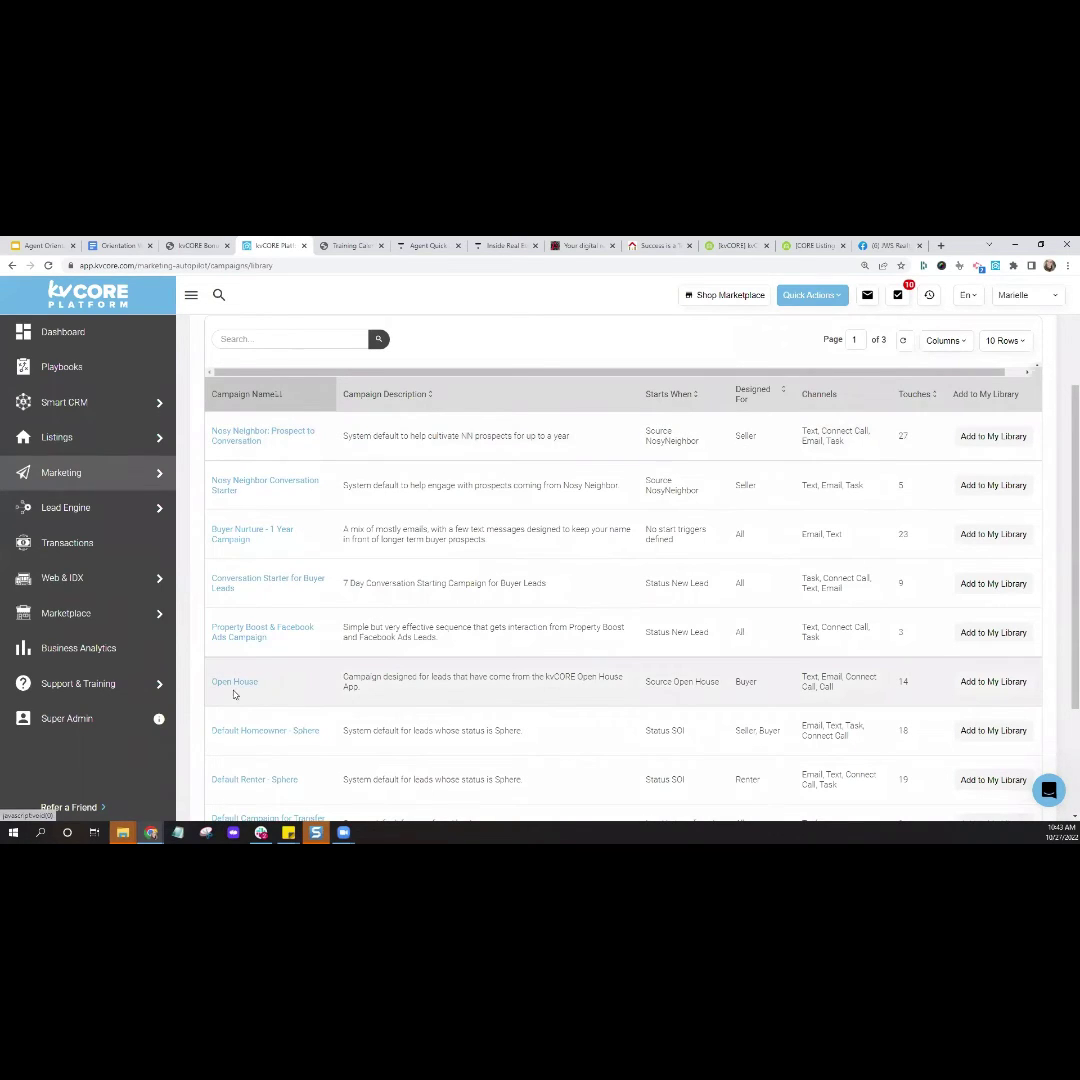
{"action": "left_click", "coordinate": [234, 690]}
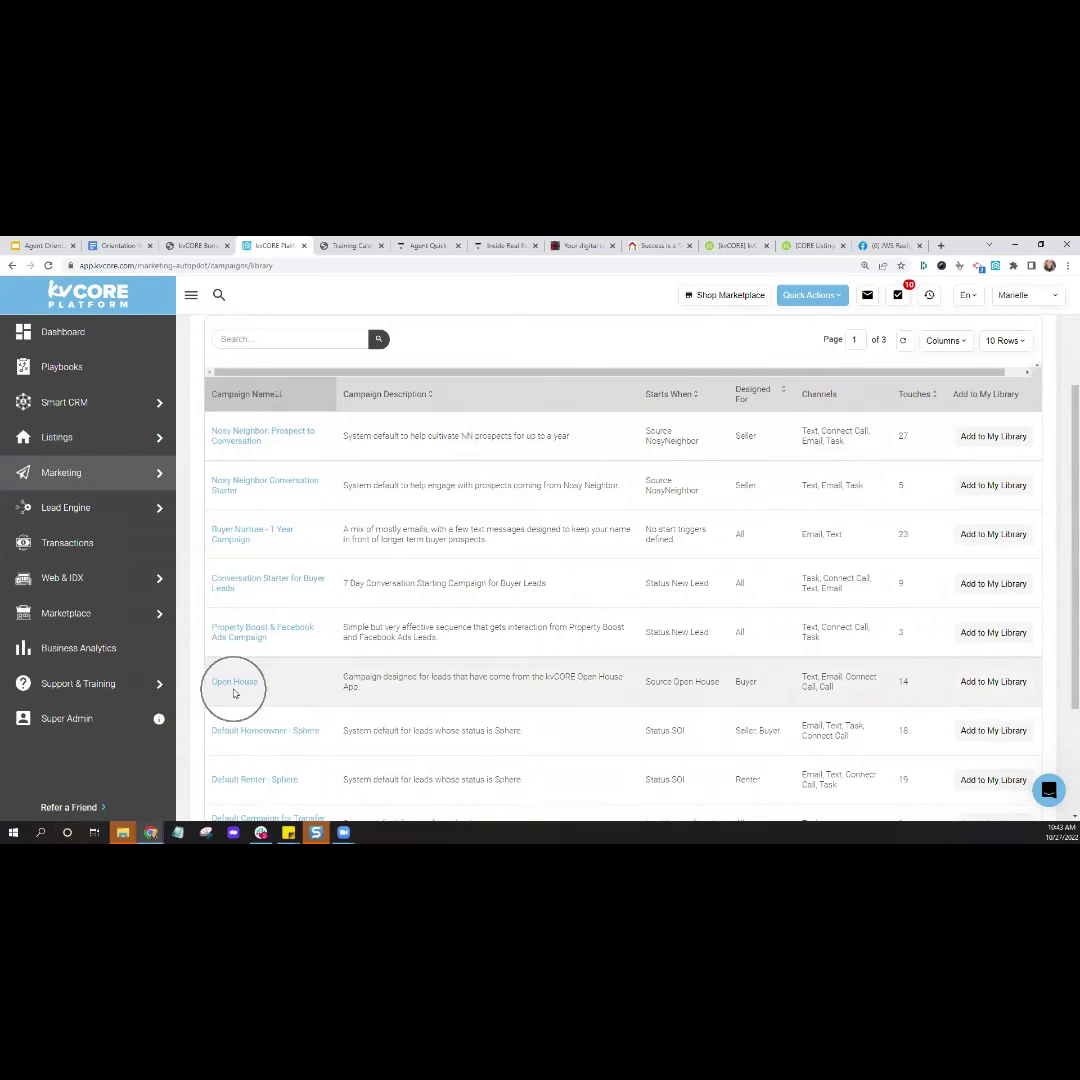
{"action": "left_click", "coordinate": [234, 690]}
{"action": "left_click", "coordinate": [981, 685]}
{"action": "scroll", "coordinate": [552, 627], "scroll_direction": "up", "scroll_amount": 2}
Return to My Campaigns, point out the 10/14 Campaign's status switch, and search the campaigns for "closed"
{"action": "left_click", "coordinate": [250, 414]}
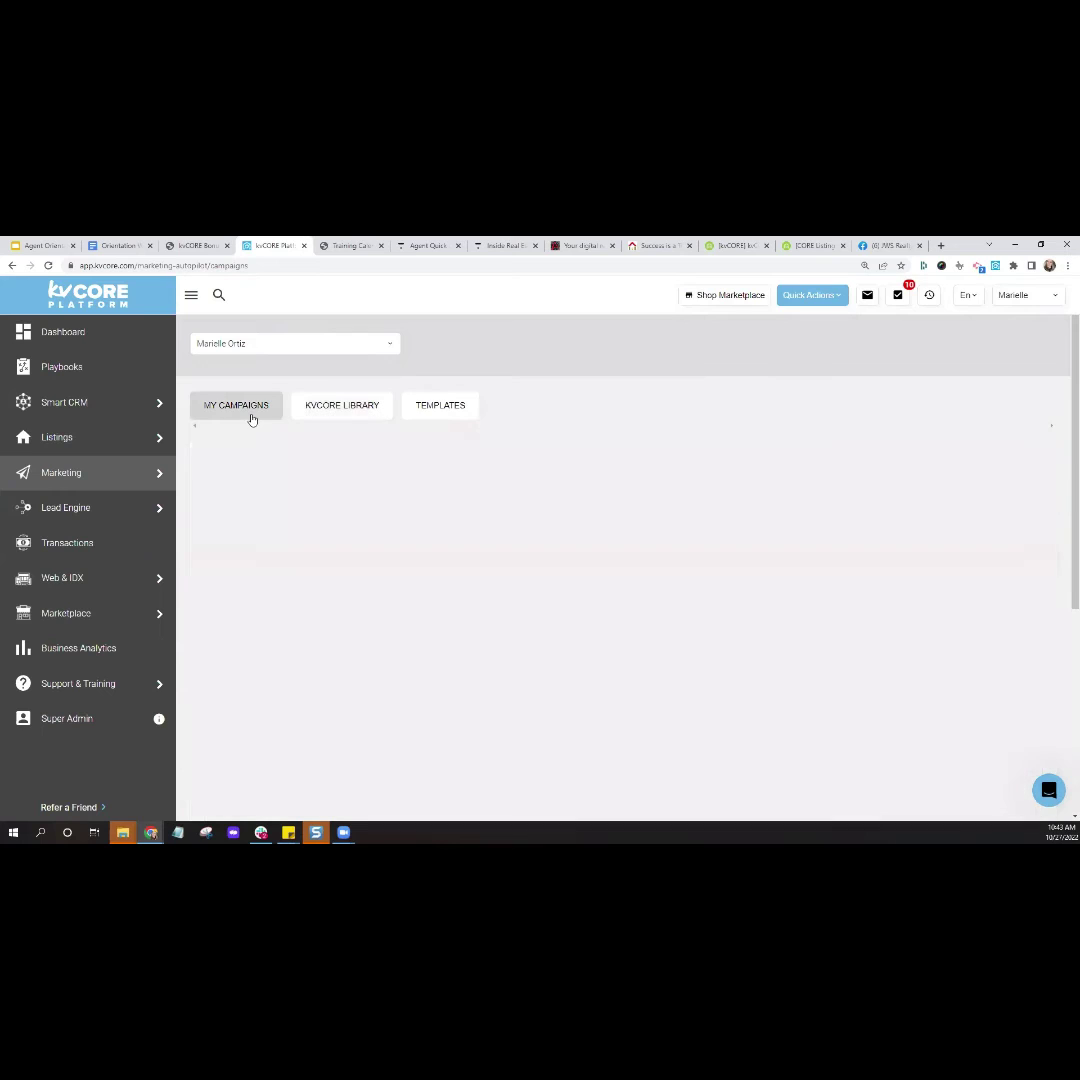
{"action": "scroll", "coordinate": [945, 569], "scroll_direction": "down", "scroll_amount": 1}
{"action": "left_click", "coordinate": [964, 556]}
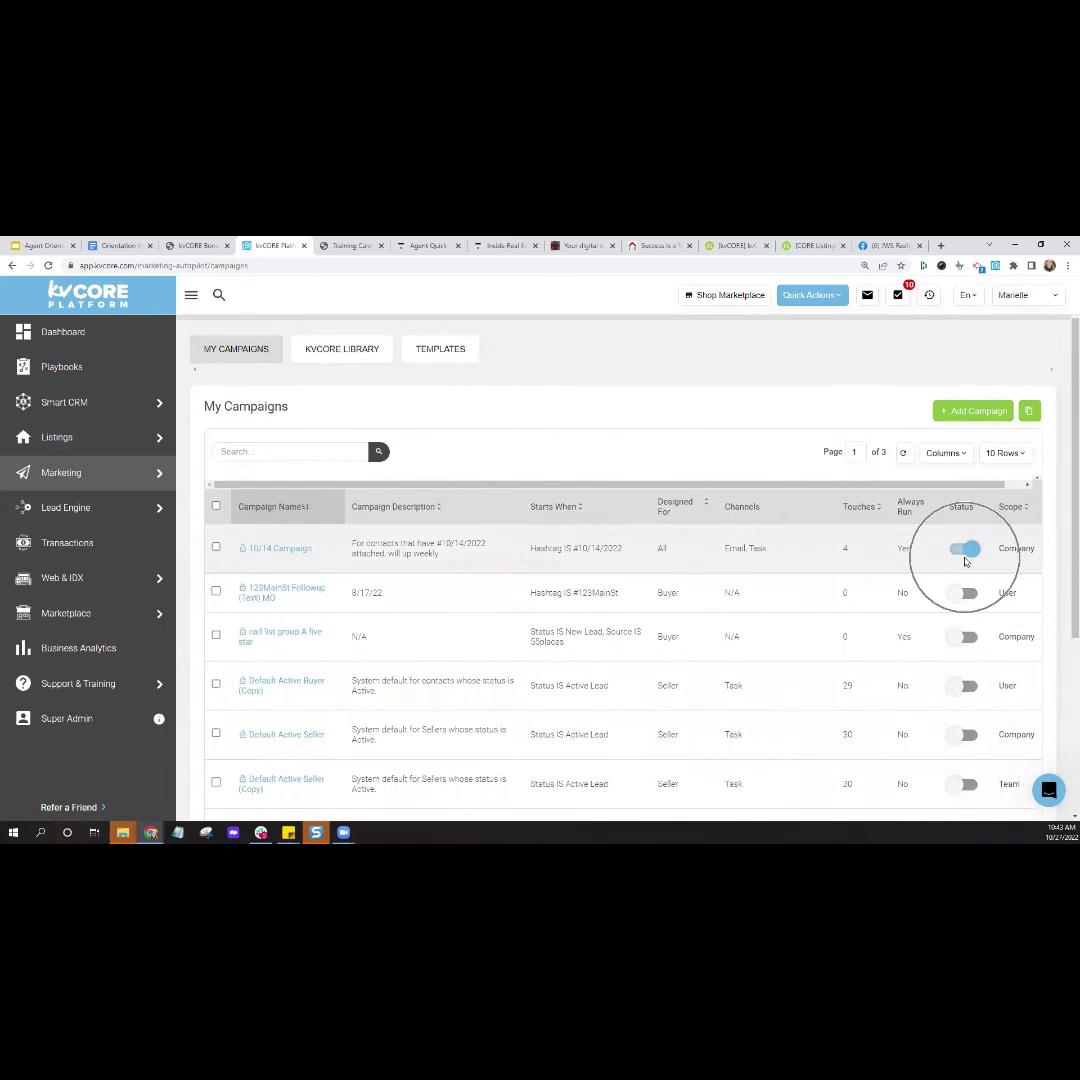
{"action": "left_click", "coordinate": [279, 453]}
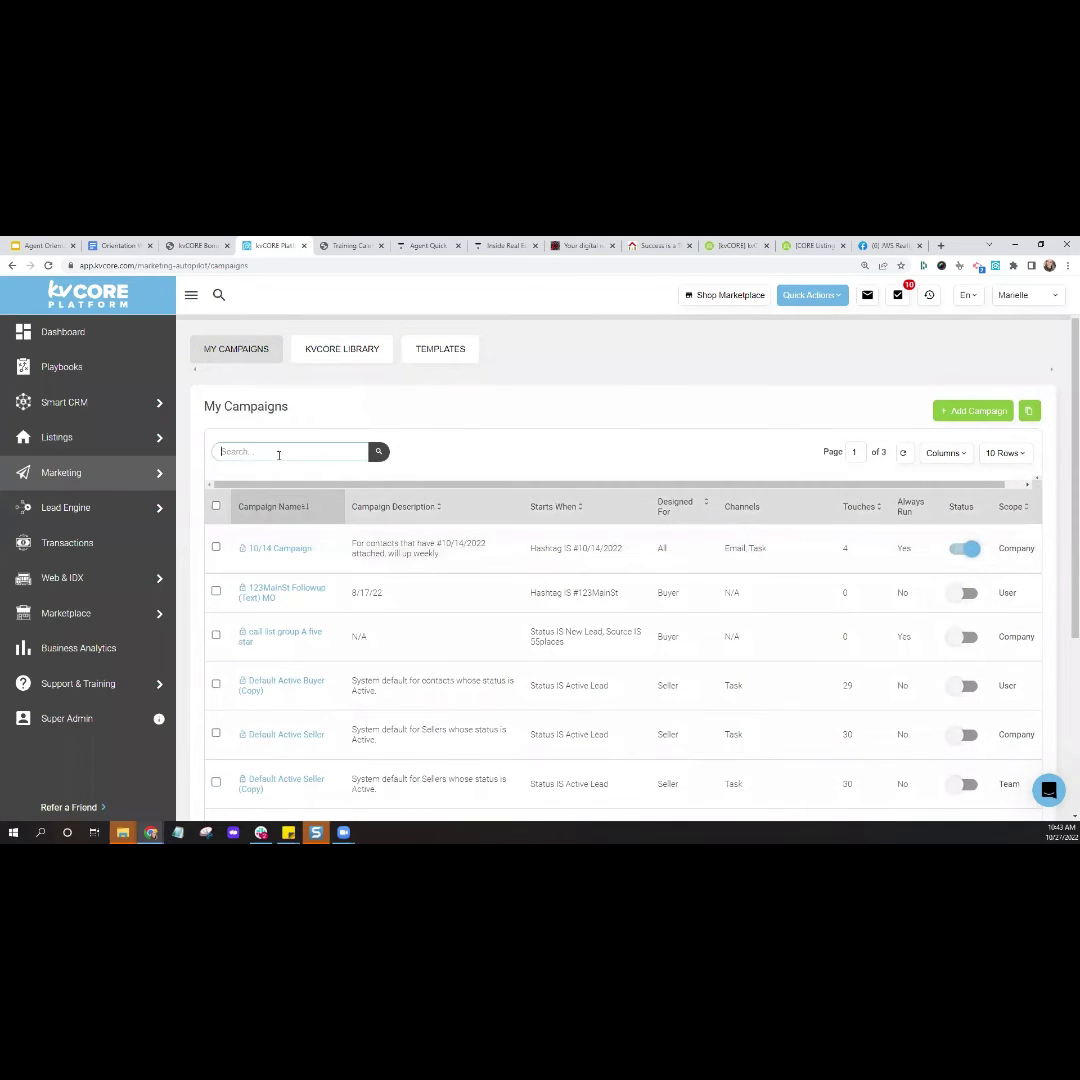
{"action": "type", "text": "closed"}
{"action": "key", "text": "Return"}
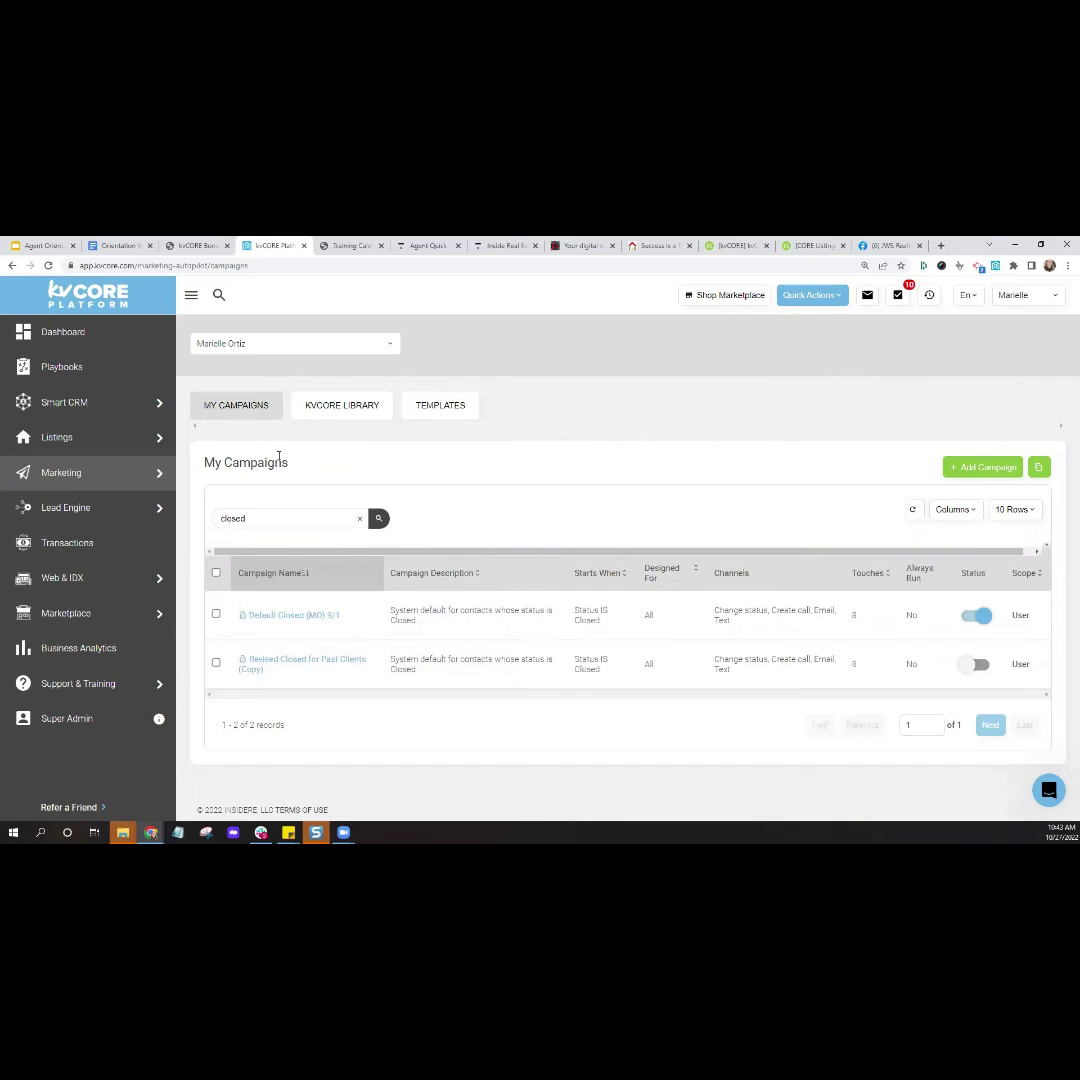
Open the Default Closed (MO) 9/1 campaign and review its scheduled campaign actions
{"action": "left_click", "coordinate": [313, 616]}
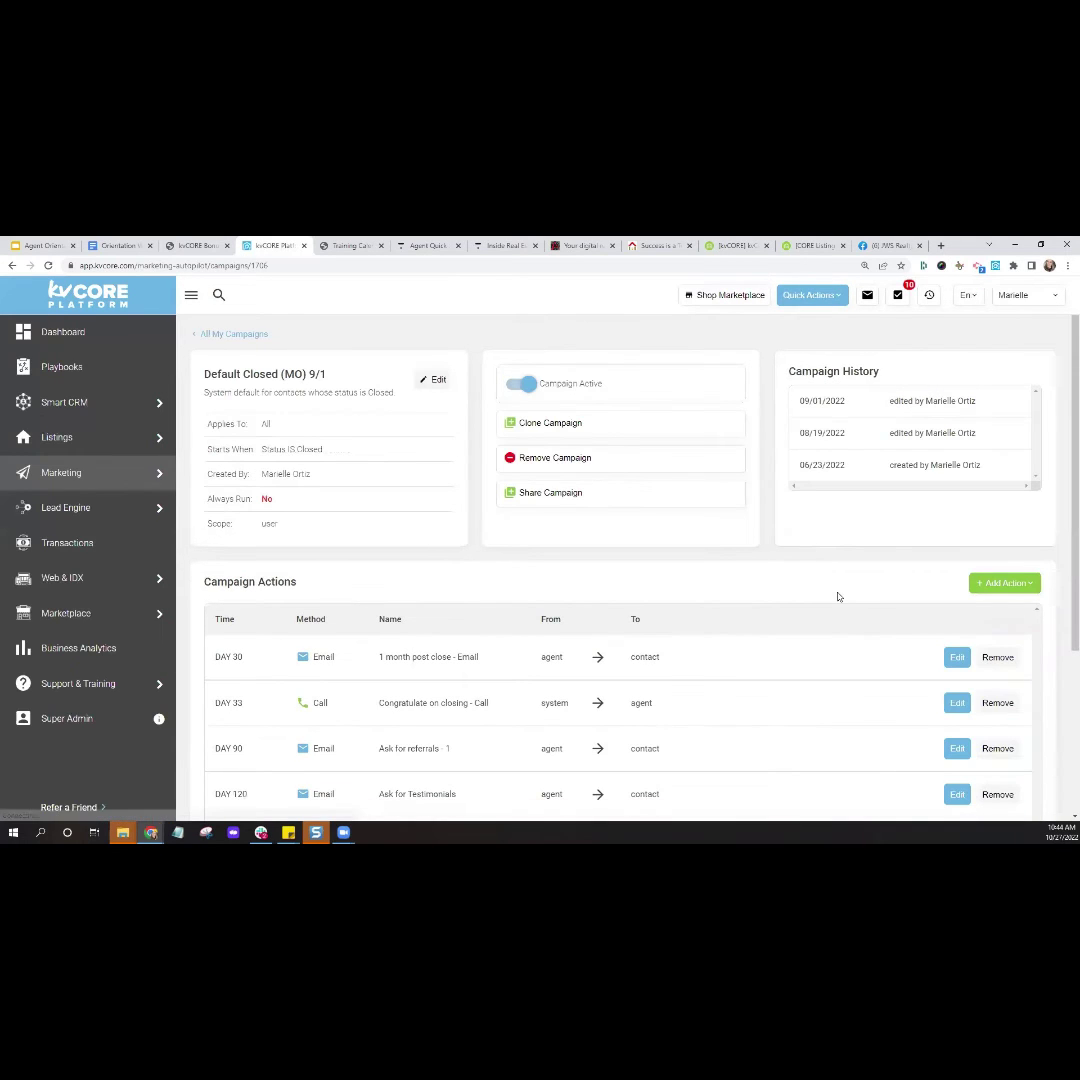
{"action": "scroll", "coordinate": [838, 597], "scroll_direction": "down", "scroll_amount": 2}
{"action": "scroll", "coordinate": [838, 597], "scroll_direction": "down", "scroll_amount": 2}
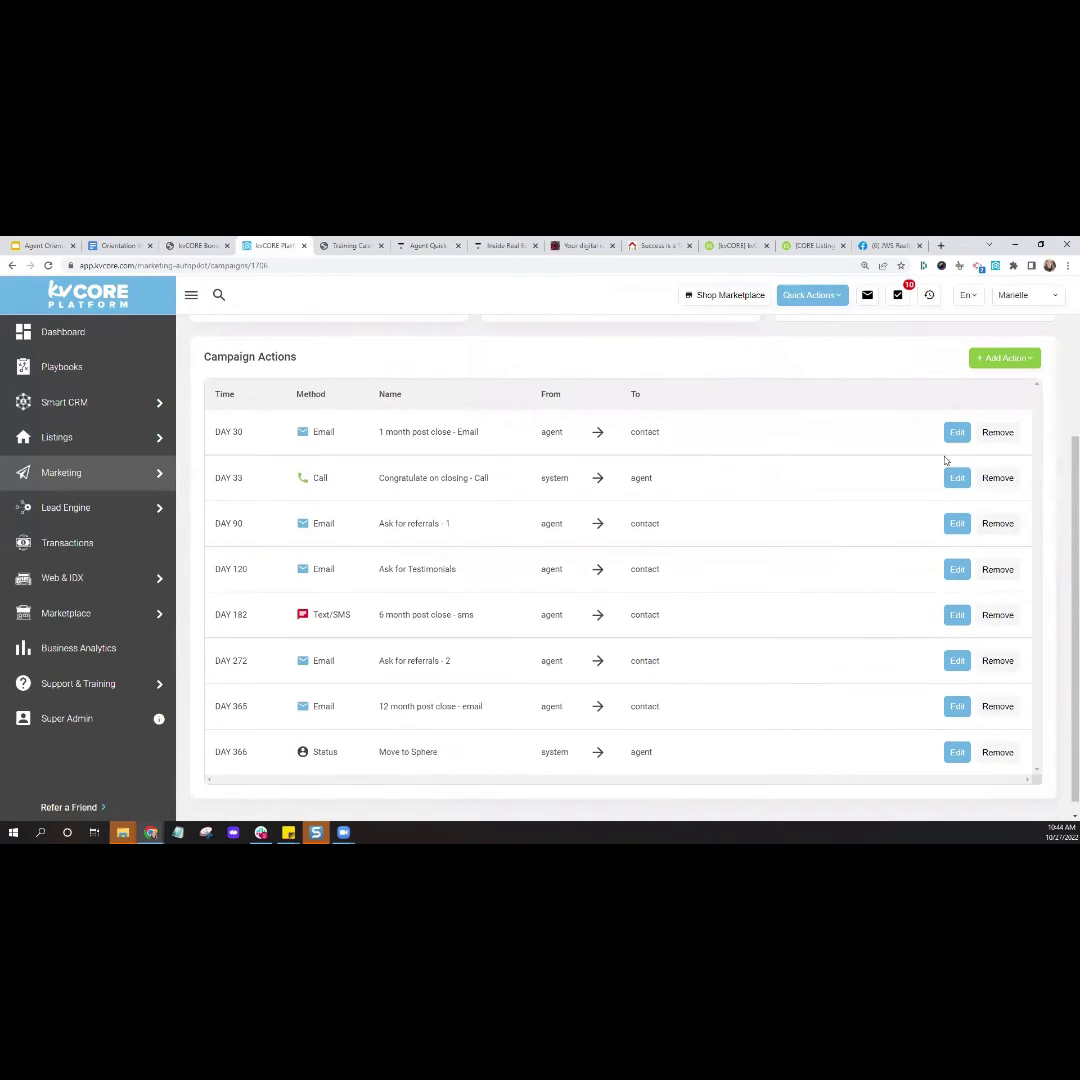
Open the Day 30 "1 month post close - Email" action, read its message, and cancel editing
{"action": "left_click", "coordinate": [958, 434]}
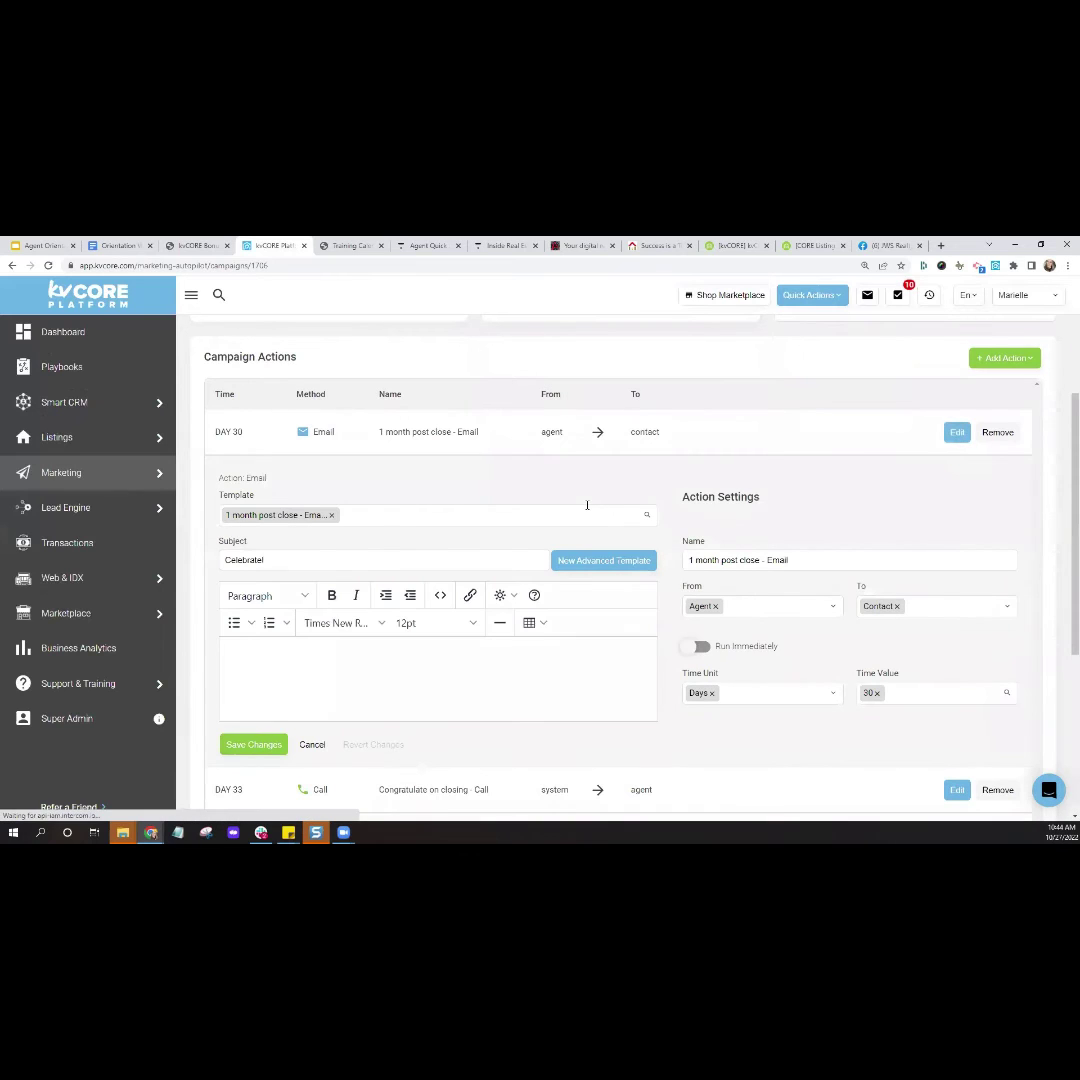
{"action": "scroll", "coordinate": [492, 655], "scroll_direction": "down", "scroll_amount": 5}
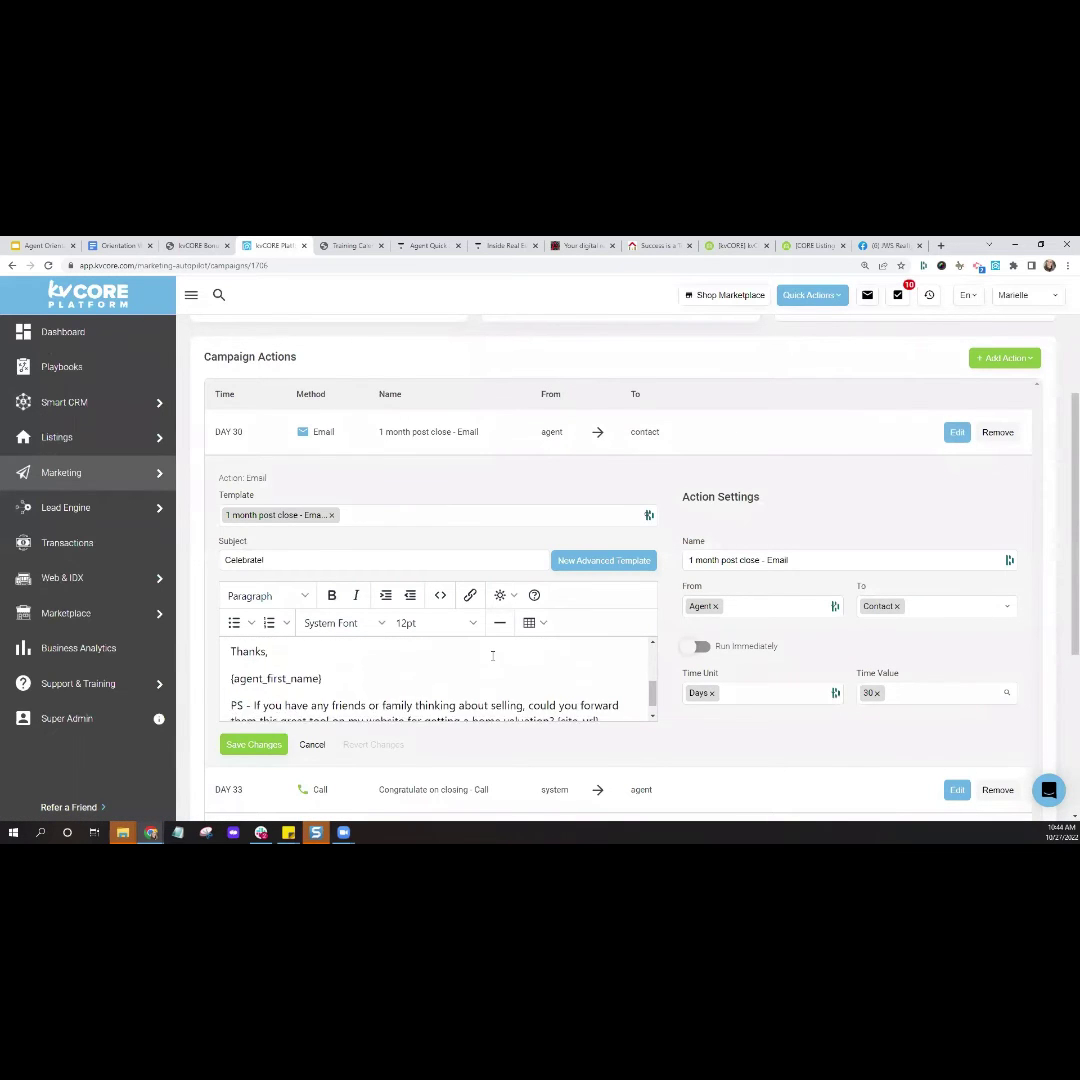
{"action": "left_click", "coordinate": [256, 751]}
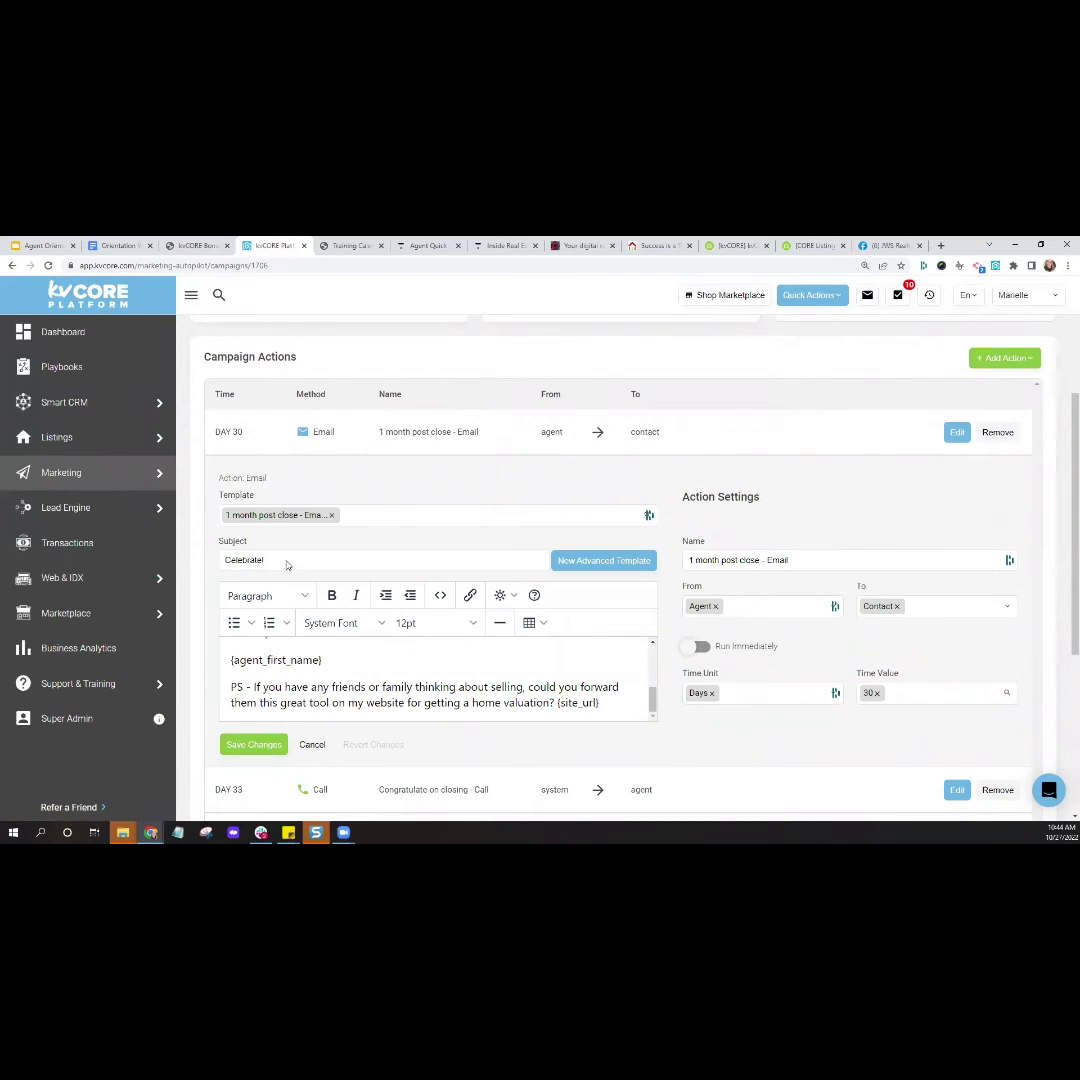
{"action": "left_click", "coordinate": [312, 744]}
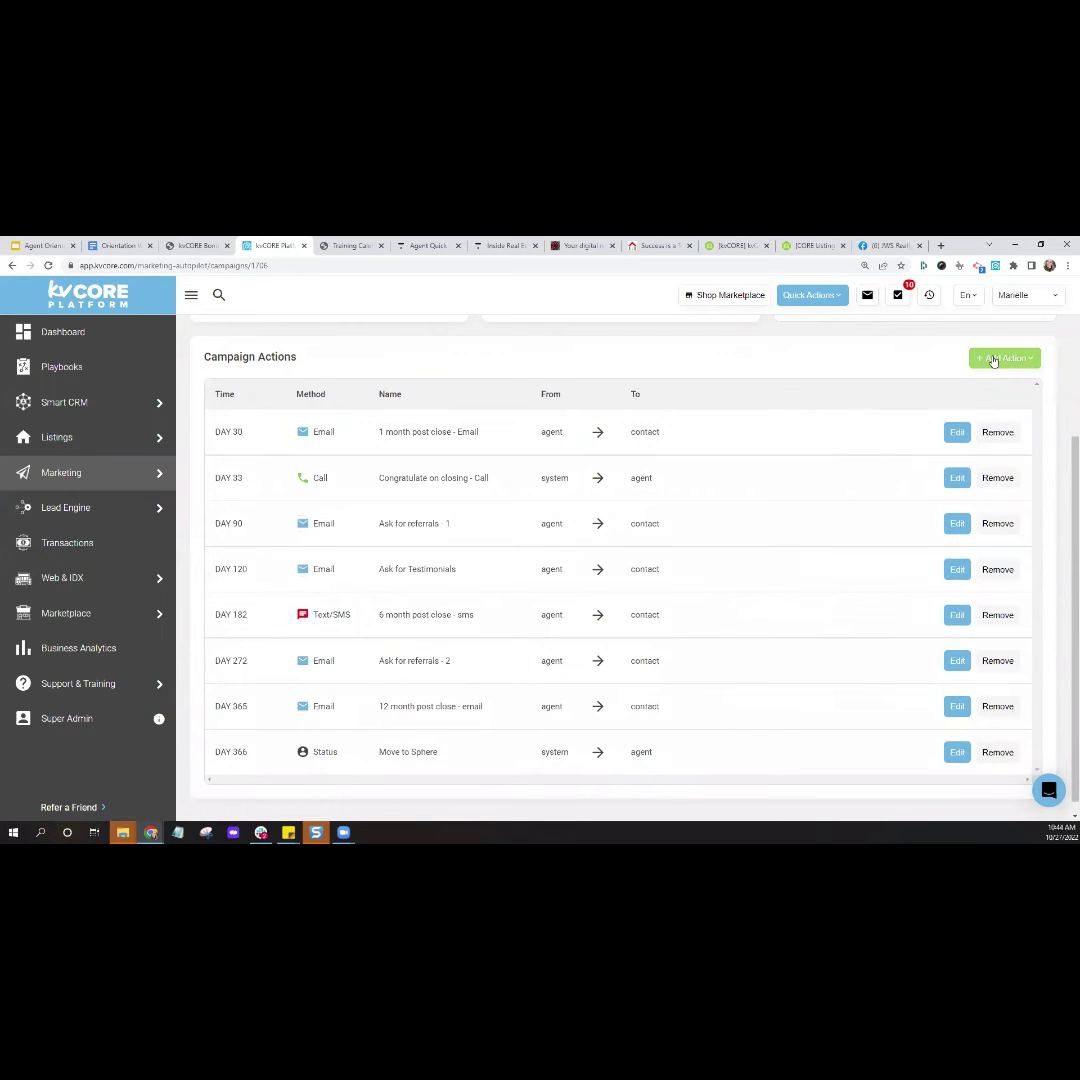
From My Campaigns, examine the Hashtag start trigger in a new campaign and close the form without adding the campaign
{"action": "scroll", "coordinate": [701, 578], "scroll_direction": "up", "scroll_amount": 3}
{"action": "left_click", "coordinate": [234, 335]}
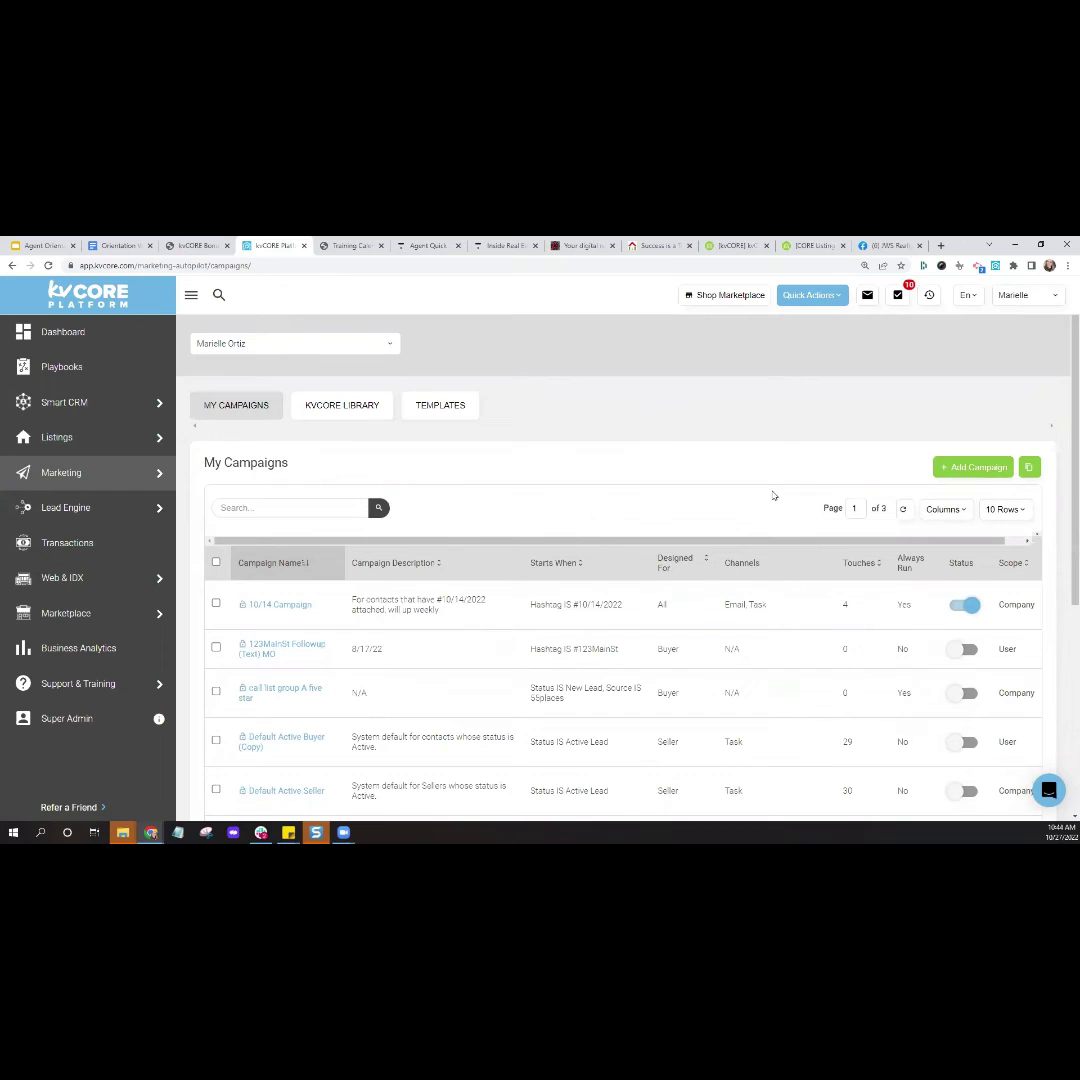
{"action": "left_click", "coordinate": [975, 469]}
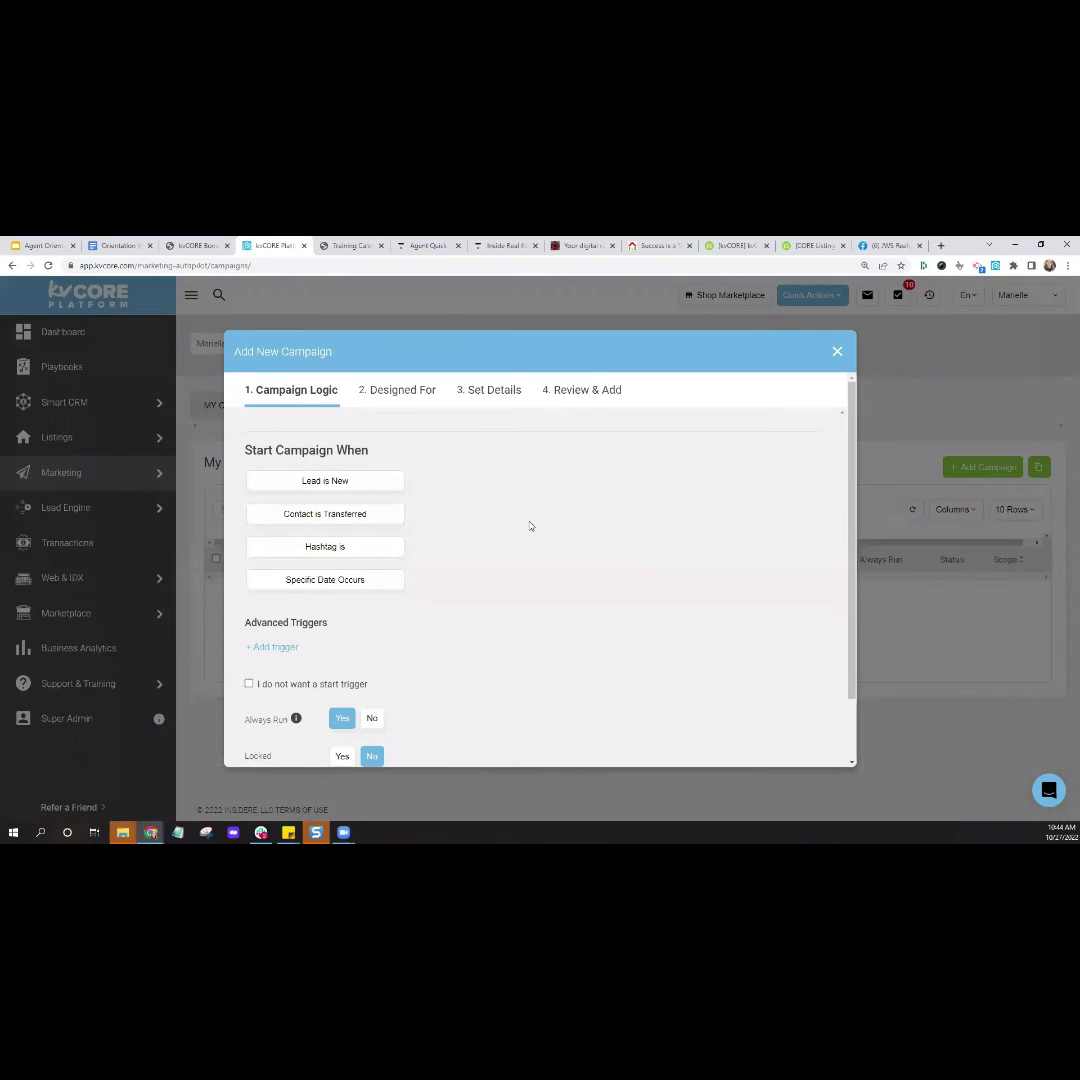
{"action": "left_click", "coordinate": [330, 549]}
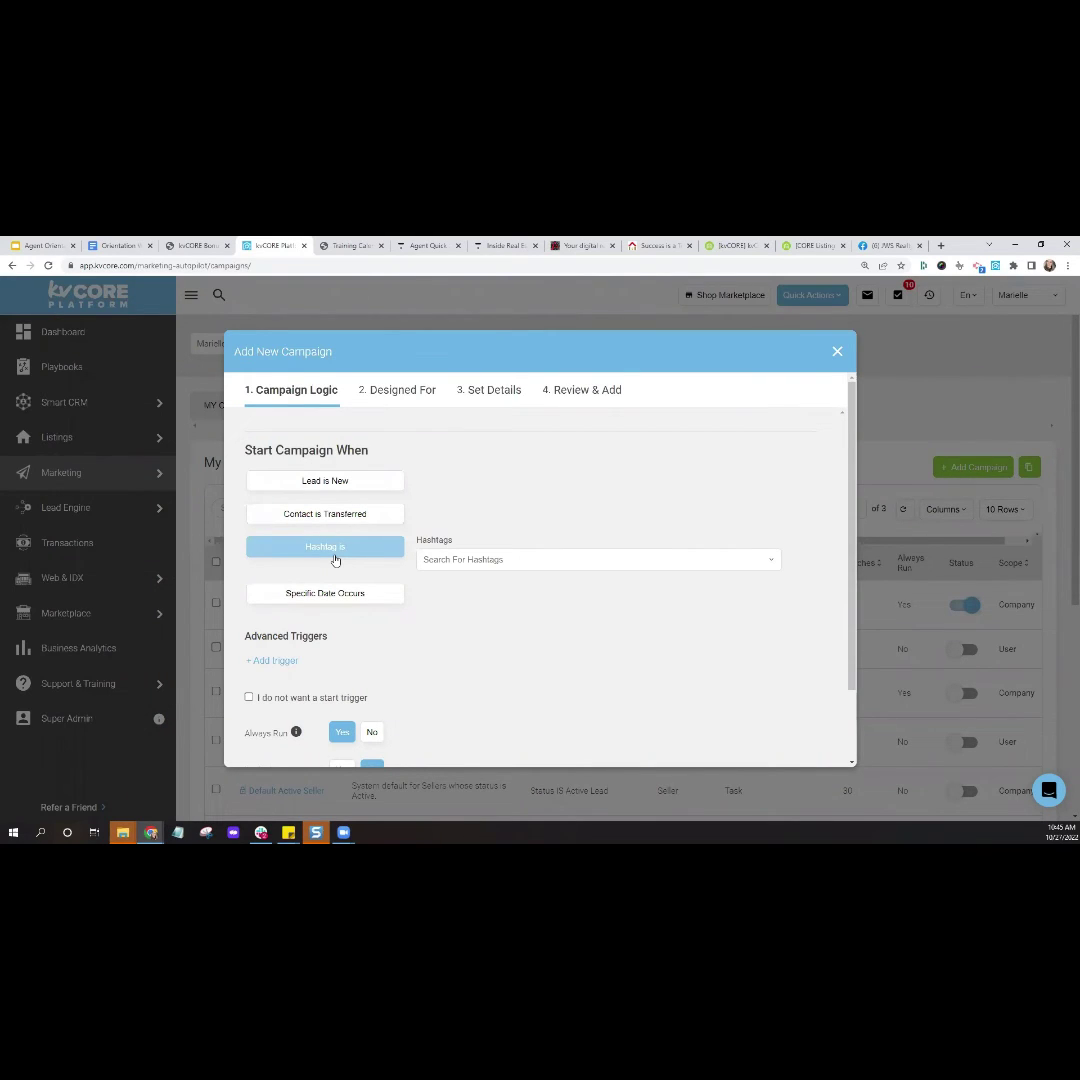
{"action": "left_click", "coordinate": [837, 351]}
{"action": "left_click", "coordinate": [503, 543]}
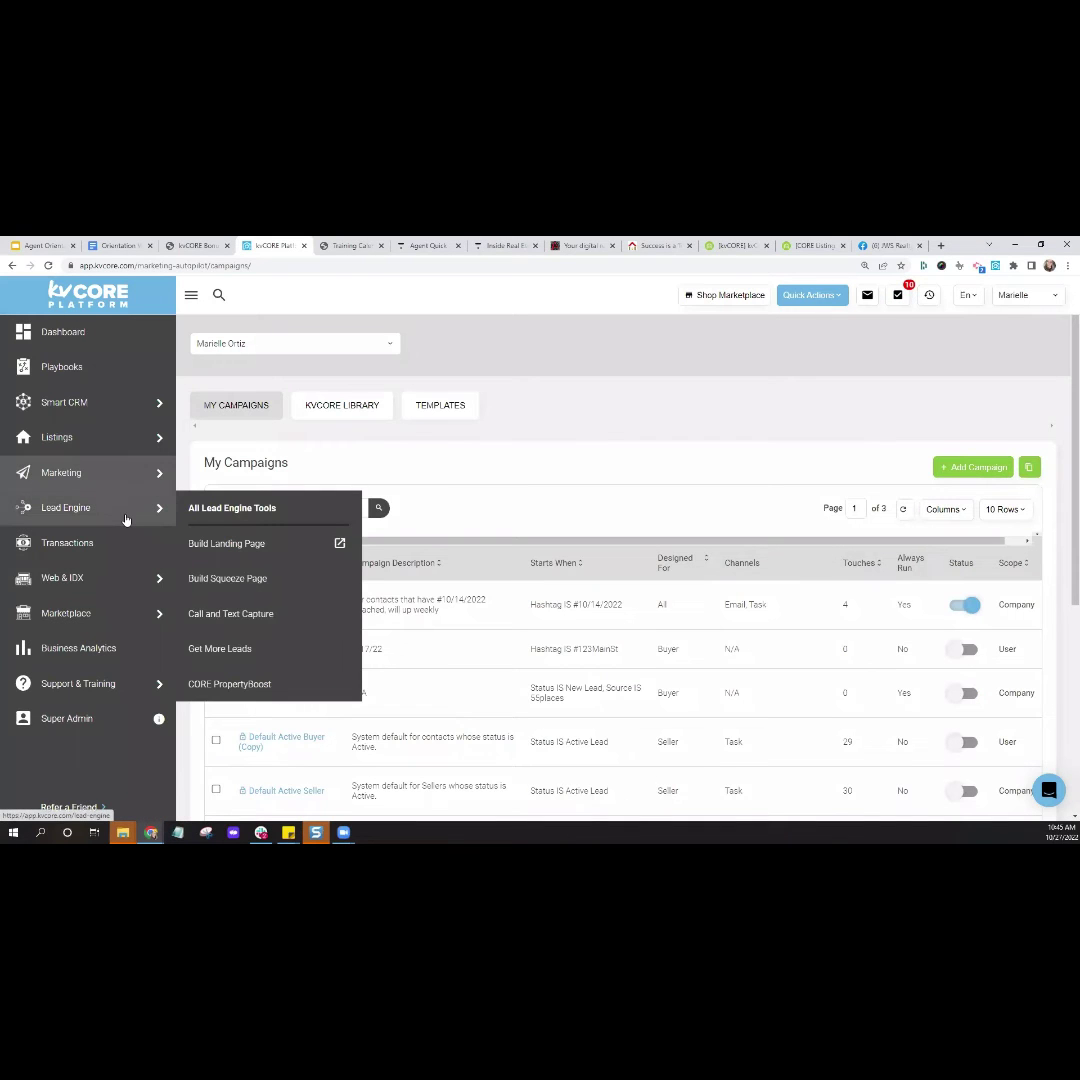
Open the Lead Engine page and point out the Landing Page, IDX Squeeze Page and Call and Text Capture tools
{"action": "left_click", "coordinate": [125, 519]}
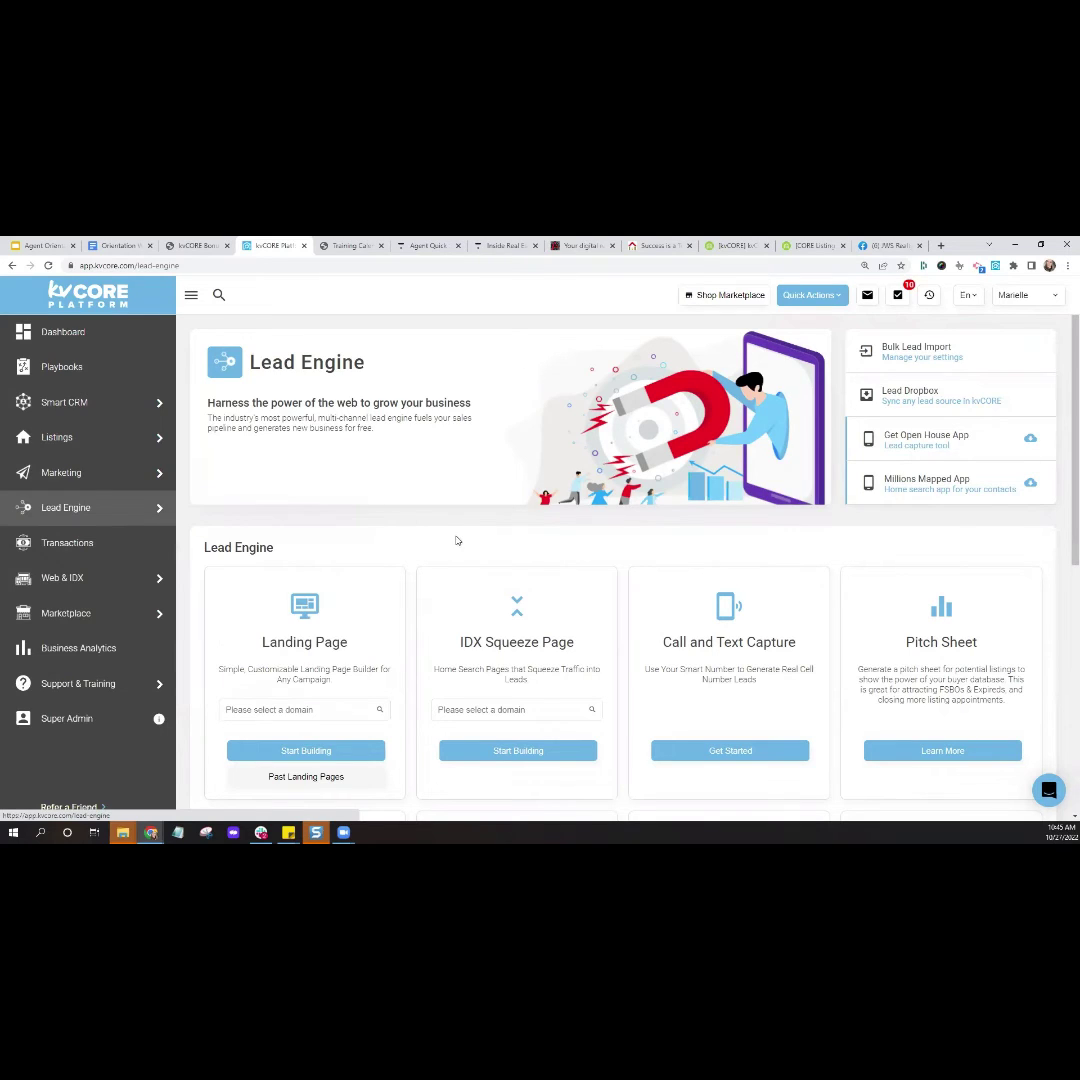
{"action": "left_click", "coordinate": [313, 660]}
{"action": "left_click", "coordinate": [497, 653]}
{"action": "left_click", "coordinate": [722, 653]}
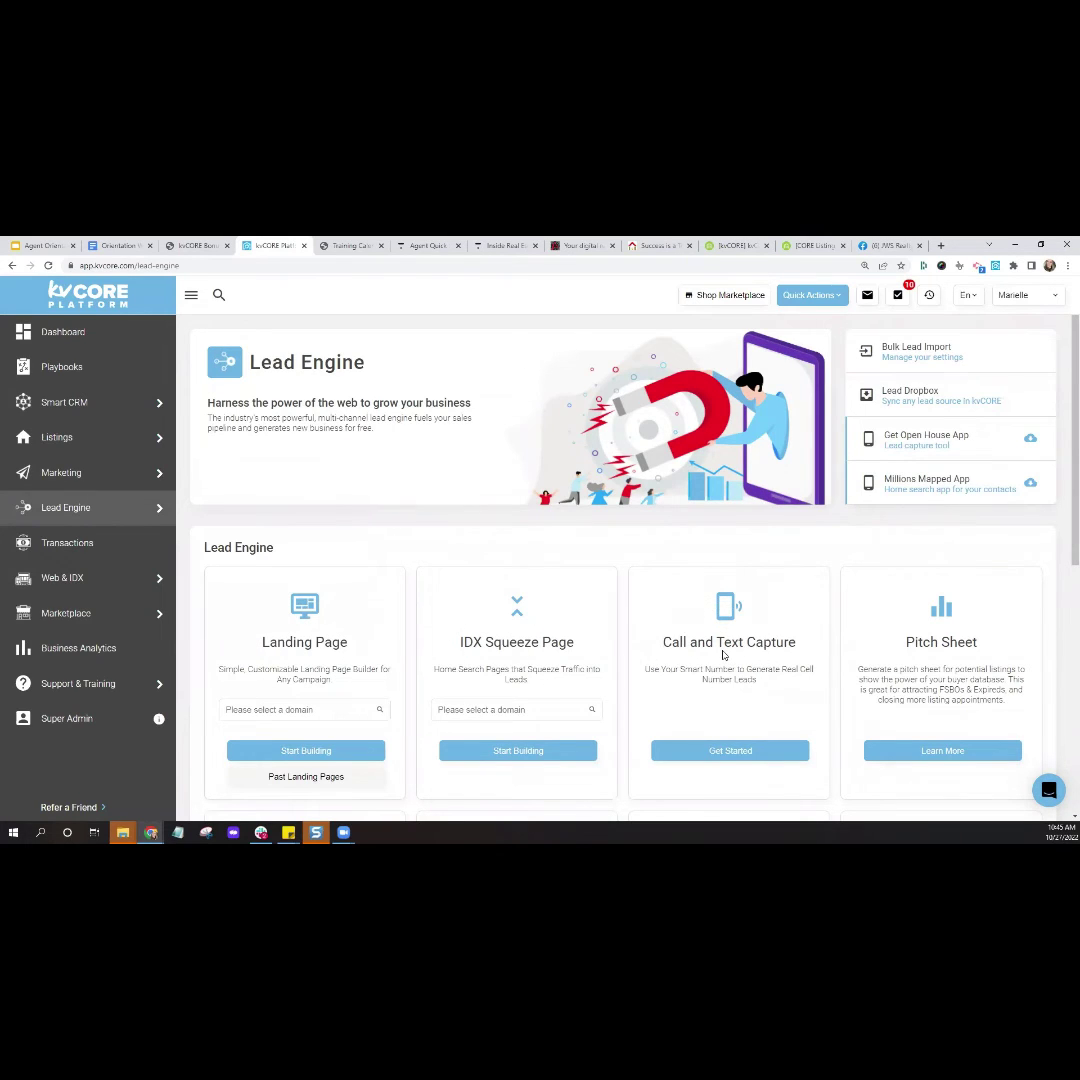
{"action": "left_click", "coordinate": [328, 650]}
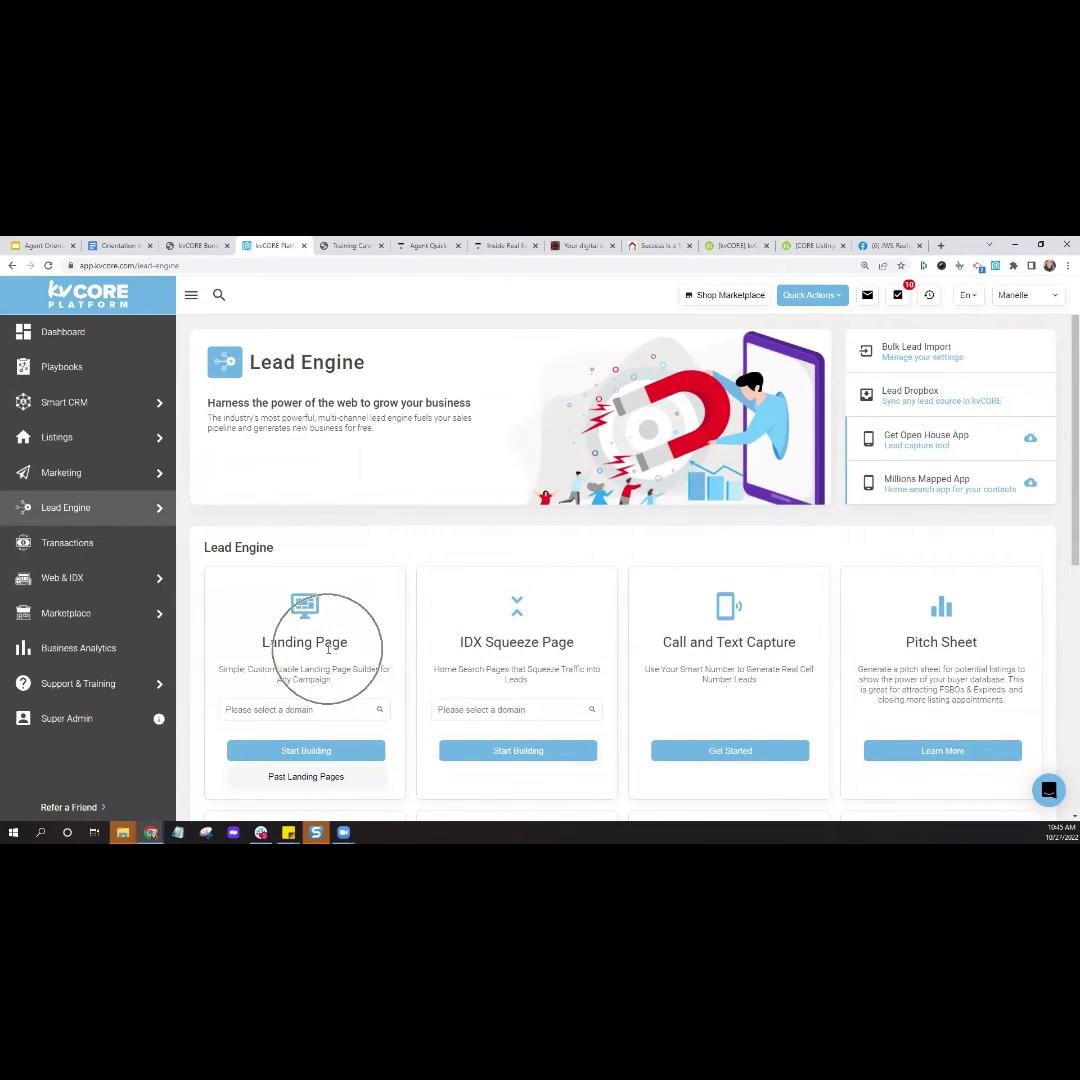
From the Lead Engine page, open Bulk Lead Import to see the ways of importing leads
{"action": "left_click", "coordinate": [535, 648]}
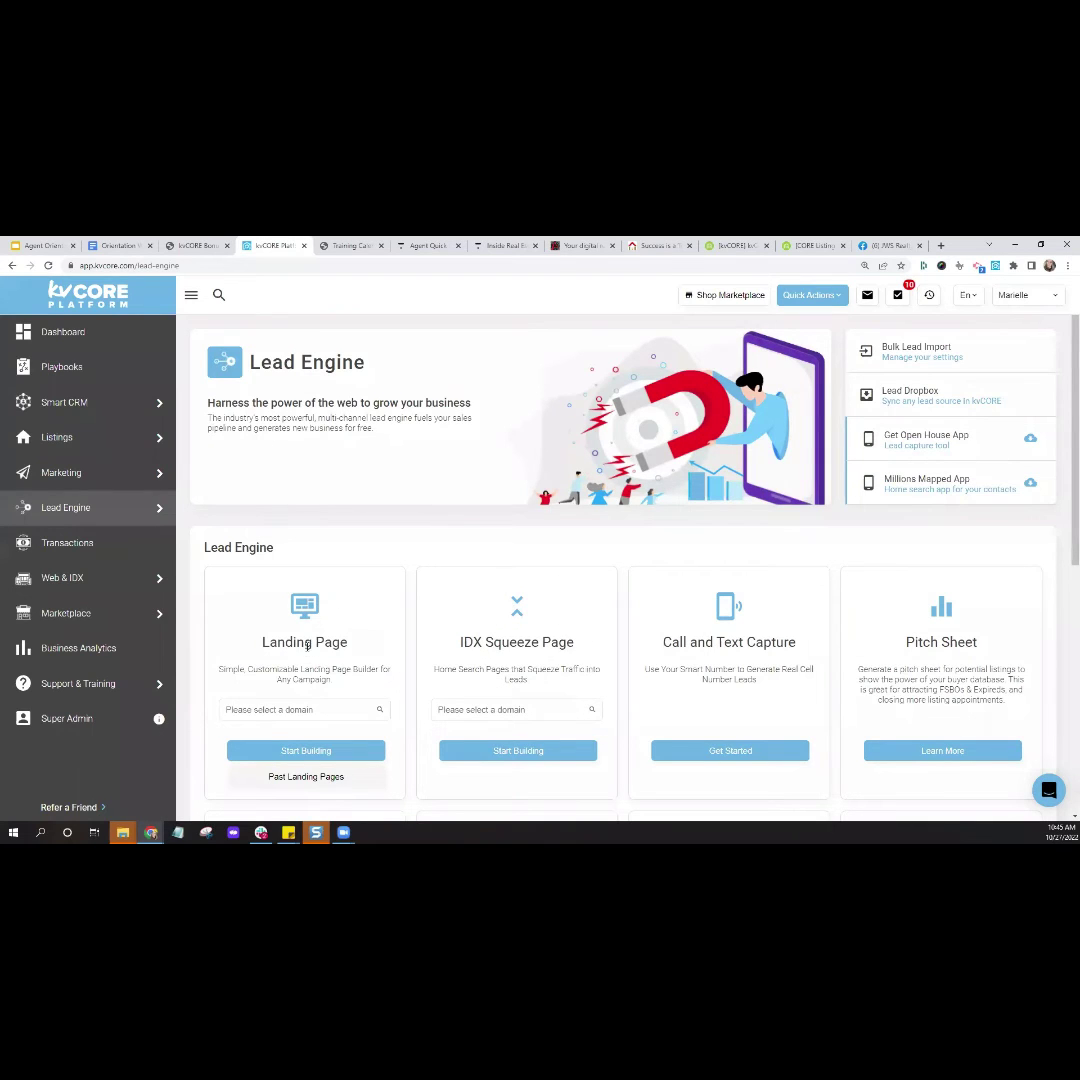
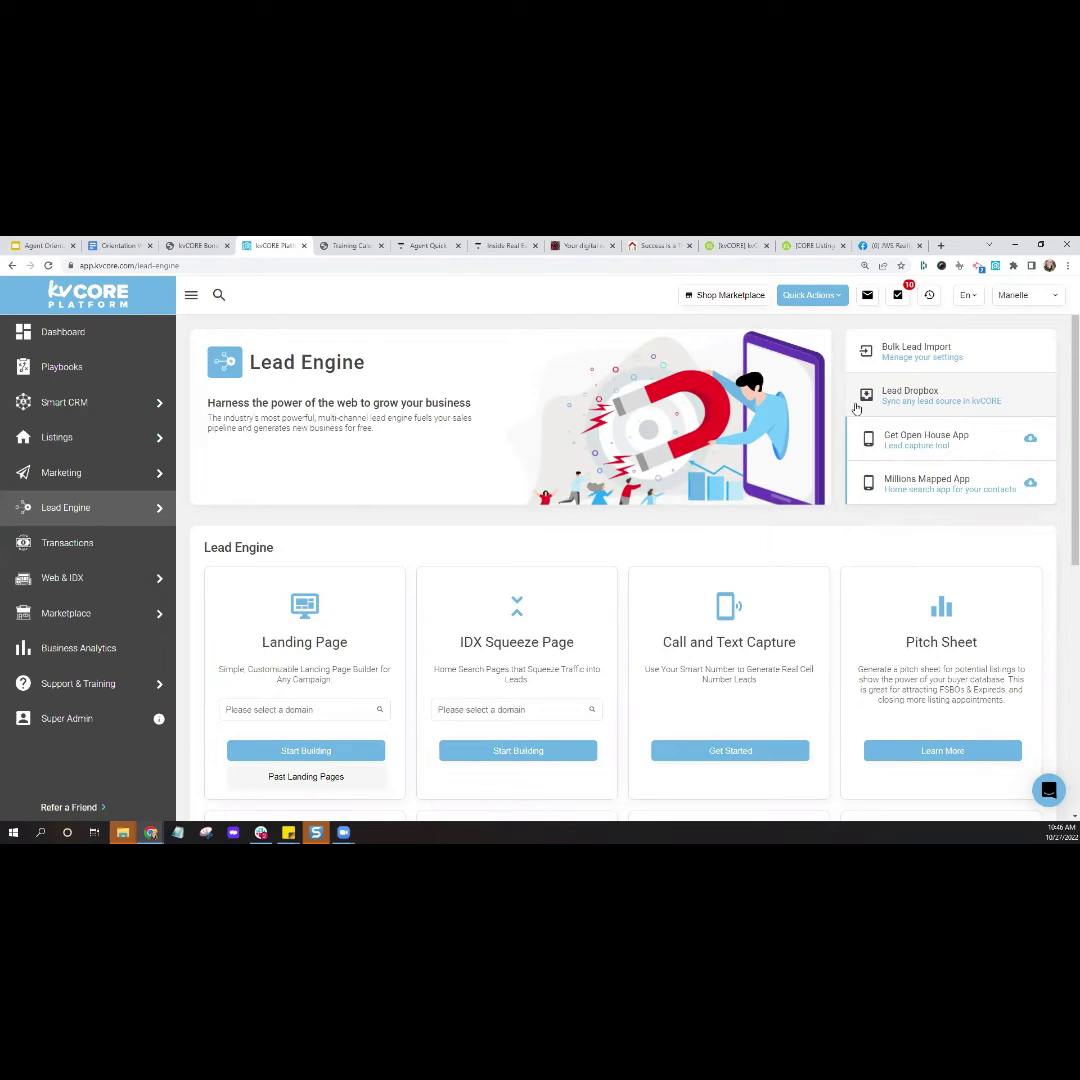
{"action": "mouse_move", "coordinate": [99, 401]}
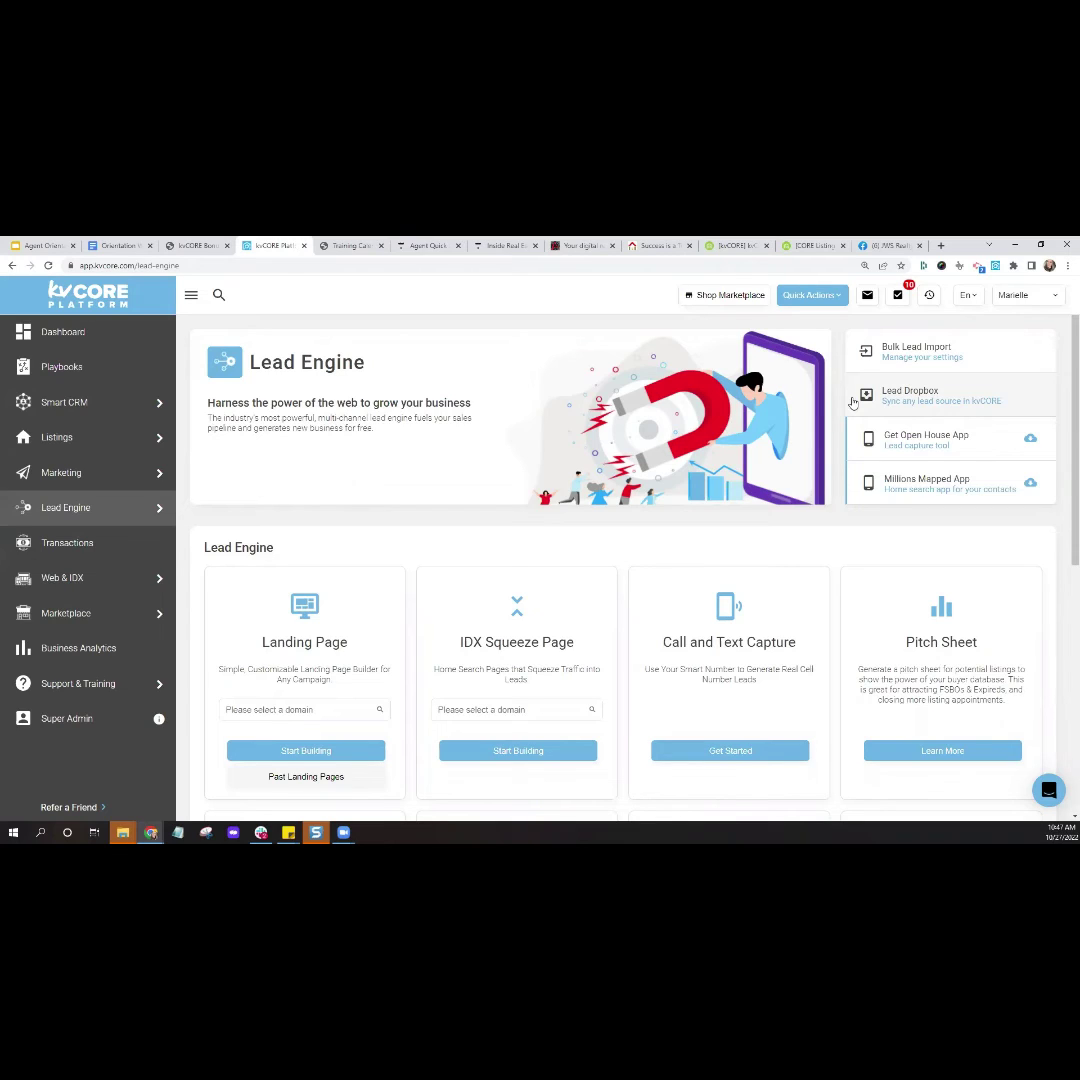
{"action": "left_click", "coordinate": [933, 372]}
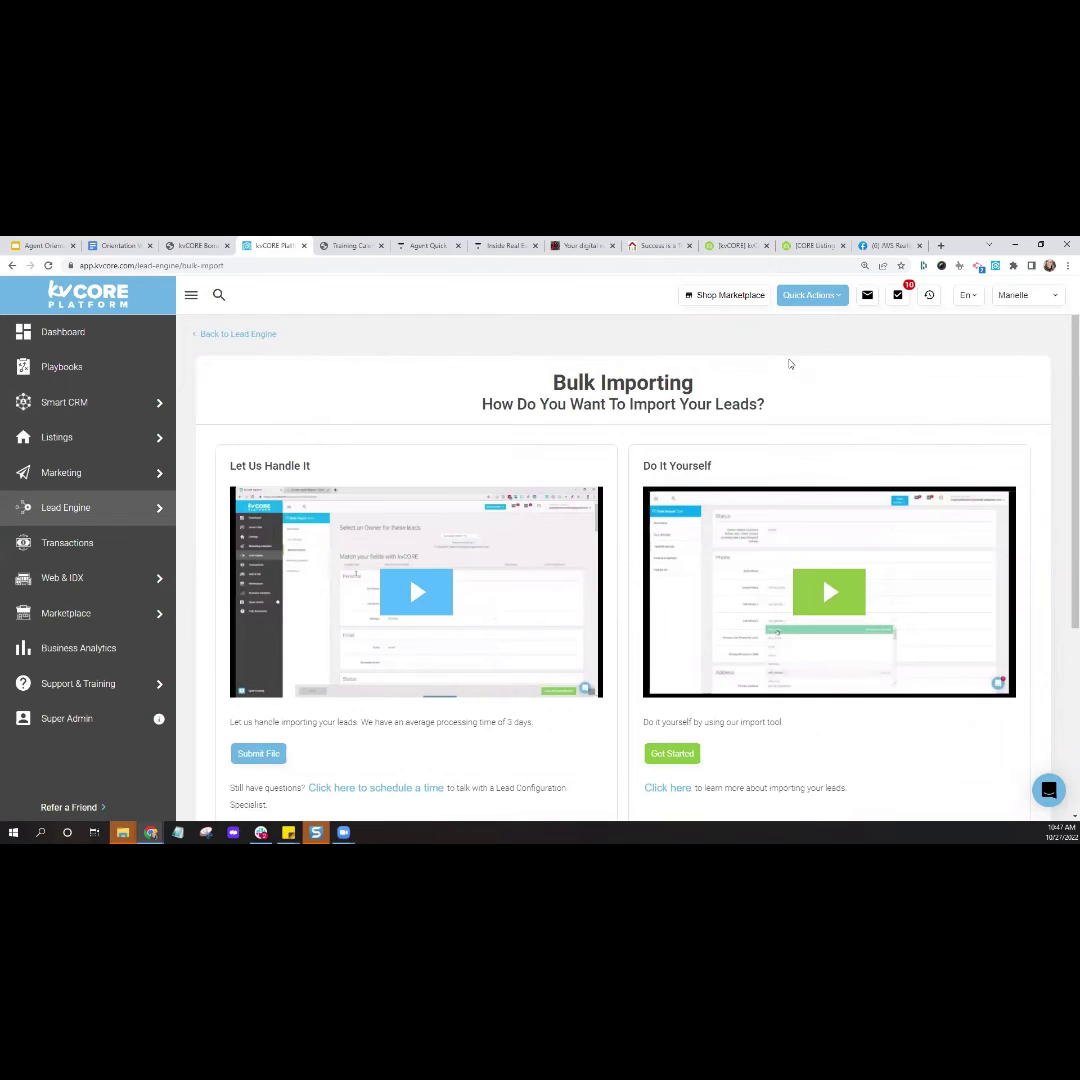
{"action": "left_click", "coordinate": [808, 298]}
{"action": "left_click", "coordinate": [832, 421]}
Compare the Let Us Handle It and Do It Yourself bulk import options, including their videos and help links
{"action": "scroll", "coordinate": [831, 421], "scroll_direction": "down", "scroll_amount": 1}
{"action": "scroll", "coordinate": [831, 421], "scroll_direction": "down", "scroll_amount": 1}
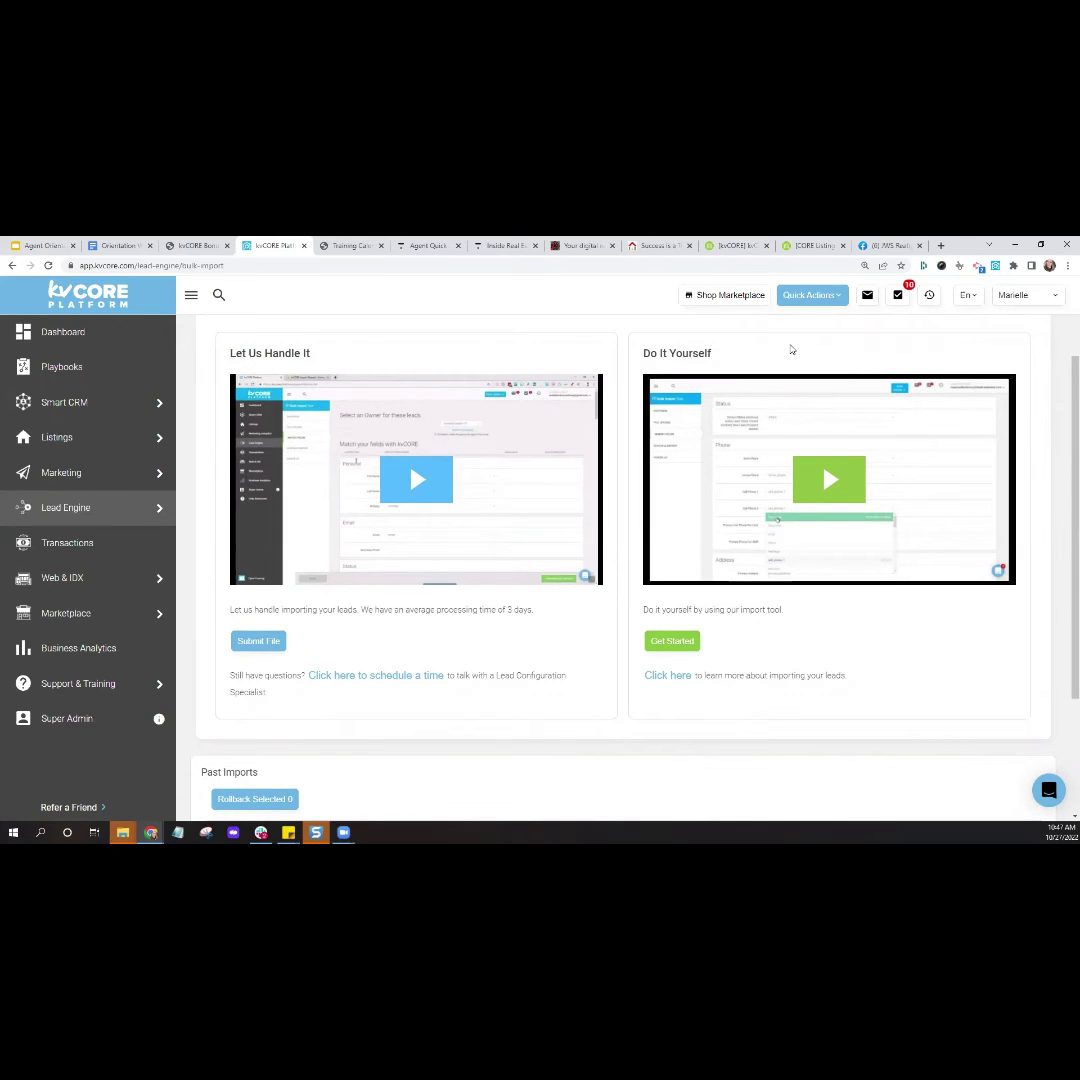
{"action": "left_click", "coordinate": [678, 373]}
{"action": "left_click", "coordinate": [798, 511]}
{"action": "left_click", "coordinate": [669, 693]}
{"action": "left_click", "coordinate": [260, 655]}
{"action": "left_click", "coordinate": [392, 688]}
Open Web & IDX, switch to the Avast Realty agent website, and review its agent introduction and Our Services sections
{"action": "left_click", "coordinate": [118, 579]}
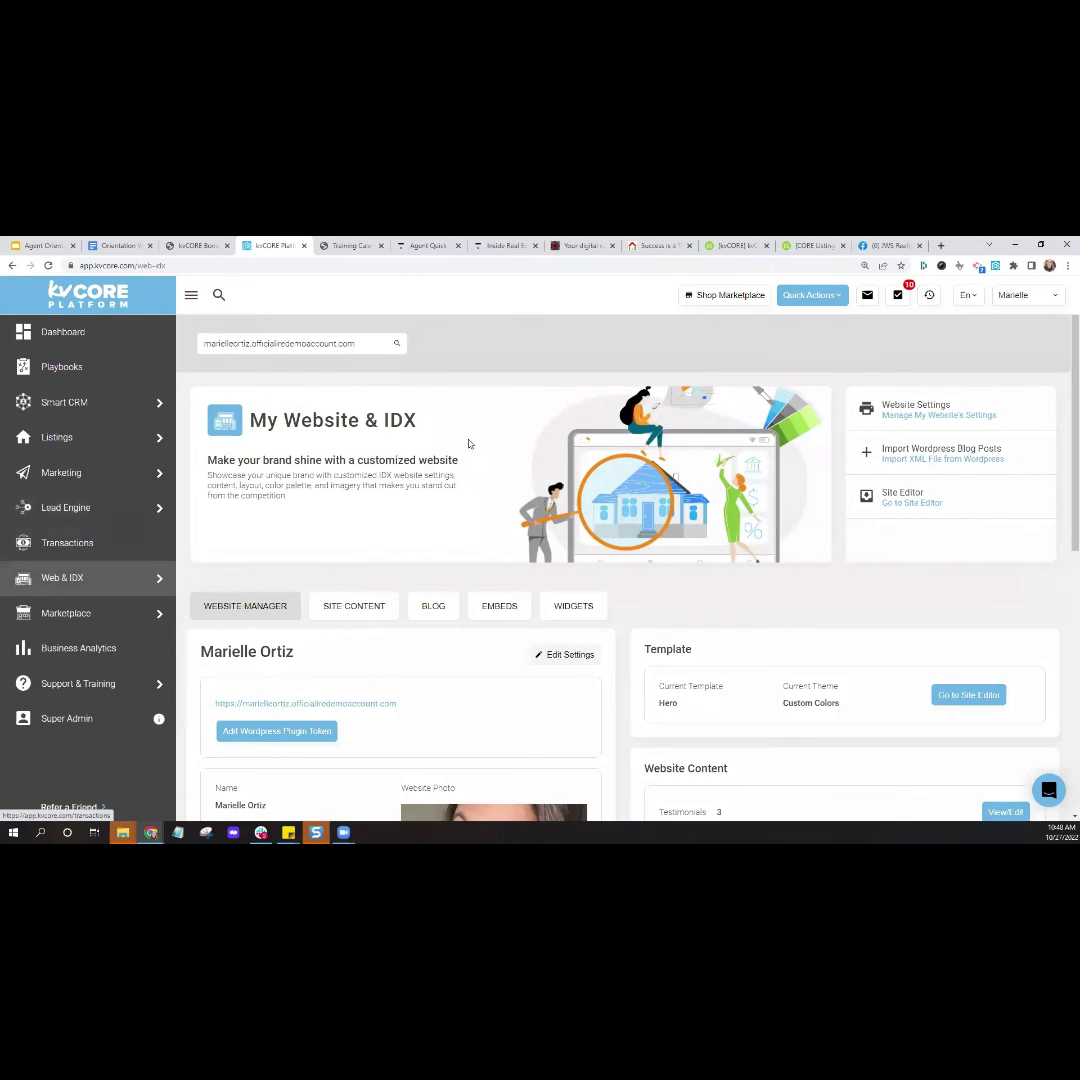
{"action": "left_click", "coordinate": [583, 246]}
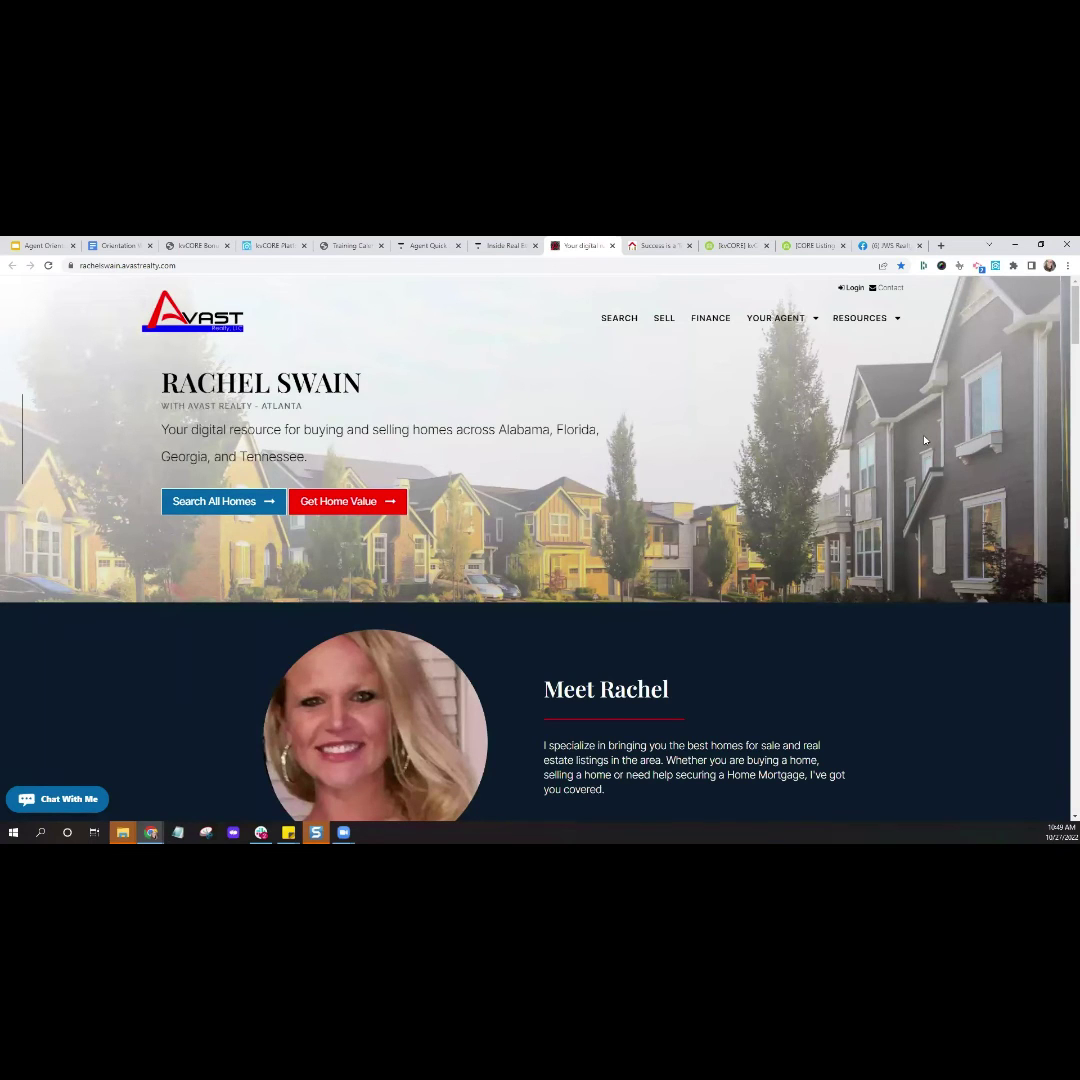
{"action": "scroll", "coordinate": [925, 440], "scroll_direction": "down", "scroll_amount": 3}
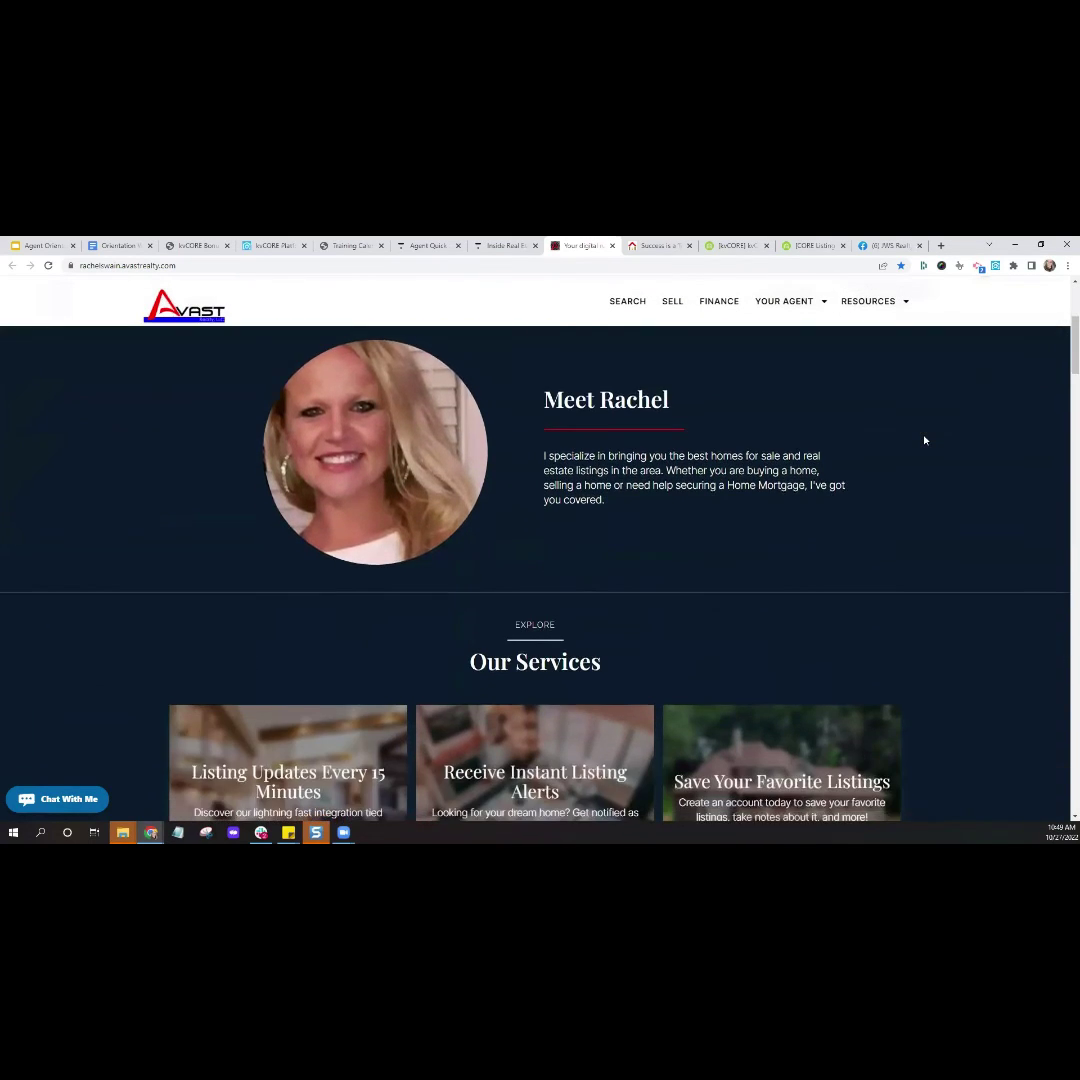
{"action": "scroll", "coordinate": [925, 440], "scroll_direction": "down", "scroll_amount": 3}
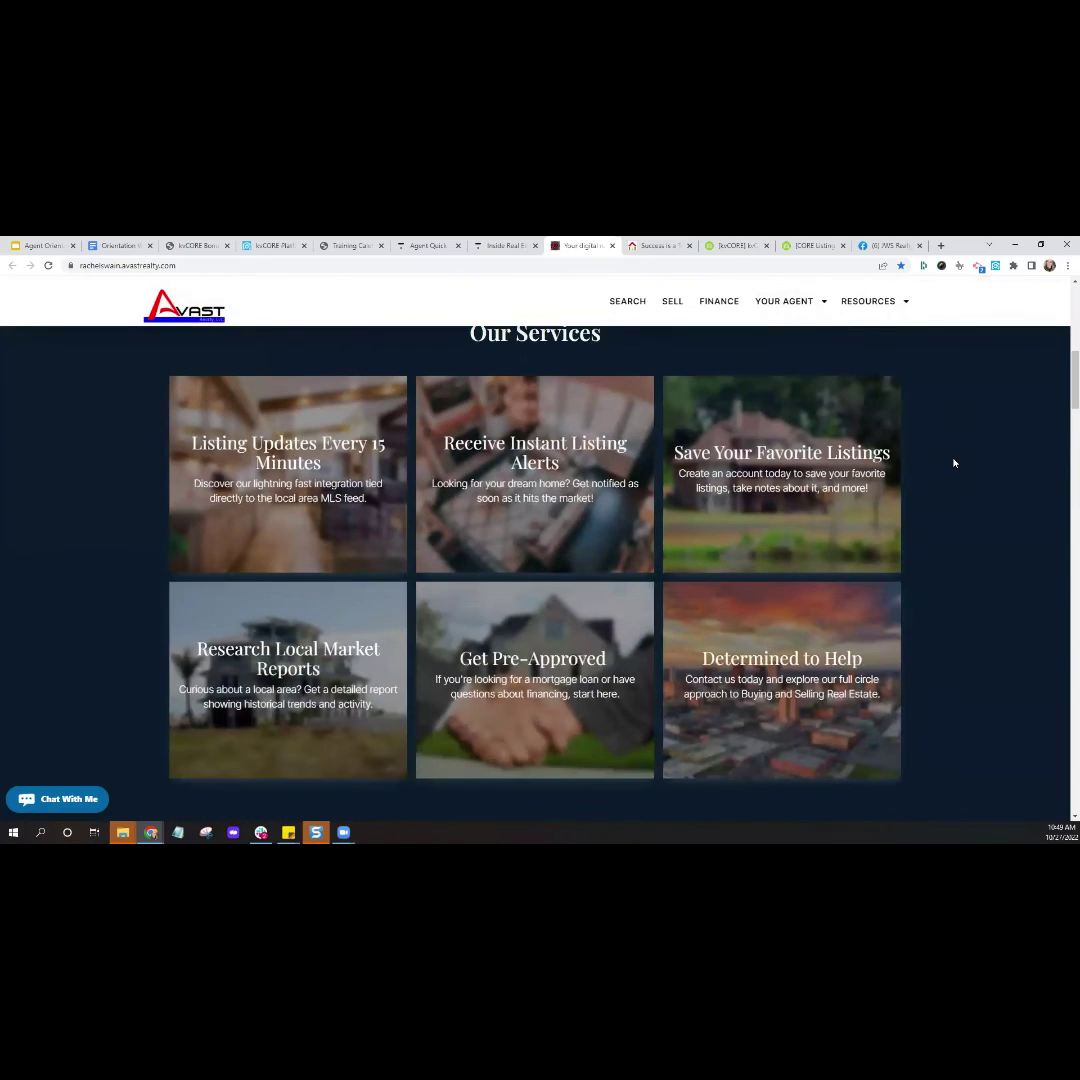
{"action": "scroll", "coordinate": [954, 463], "scroll_direction": "down", "scroll_amount": 3}
{"action": "scroll", "coordinate": [954, 463], "scroll_direction": "up", "scroll_amount": 9}
{"action": "scroll", "coordinate": [954, 463], "scroll_direction": "down", "scroll_amount": 7}
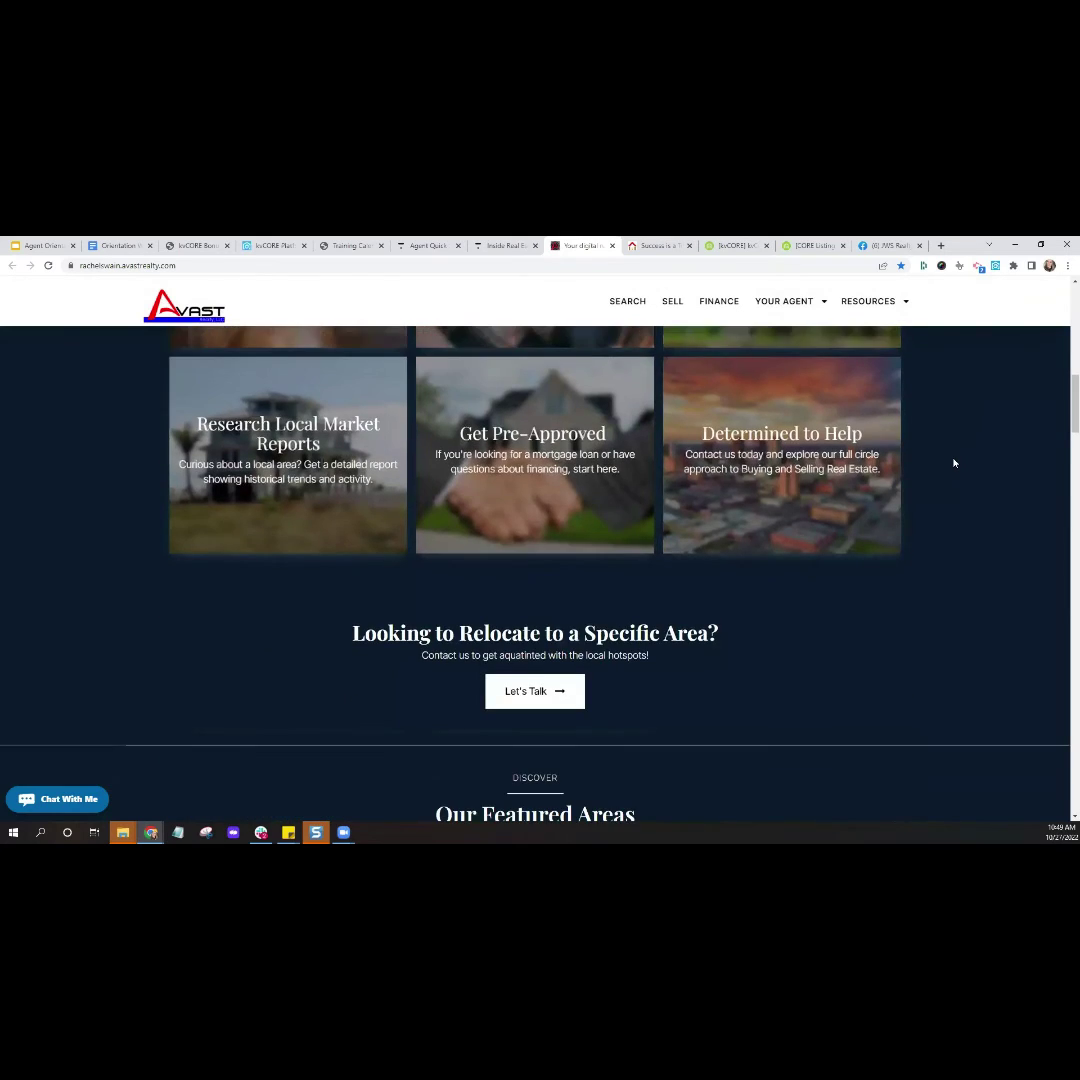
{"action": "scroll", "coordinate": [954, 463], "scroll_direction": "down", "scroll_amount": 1}
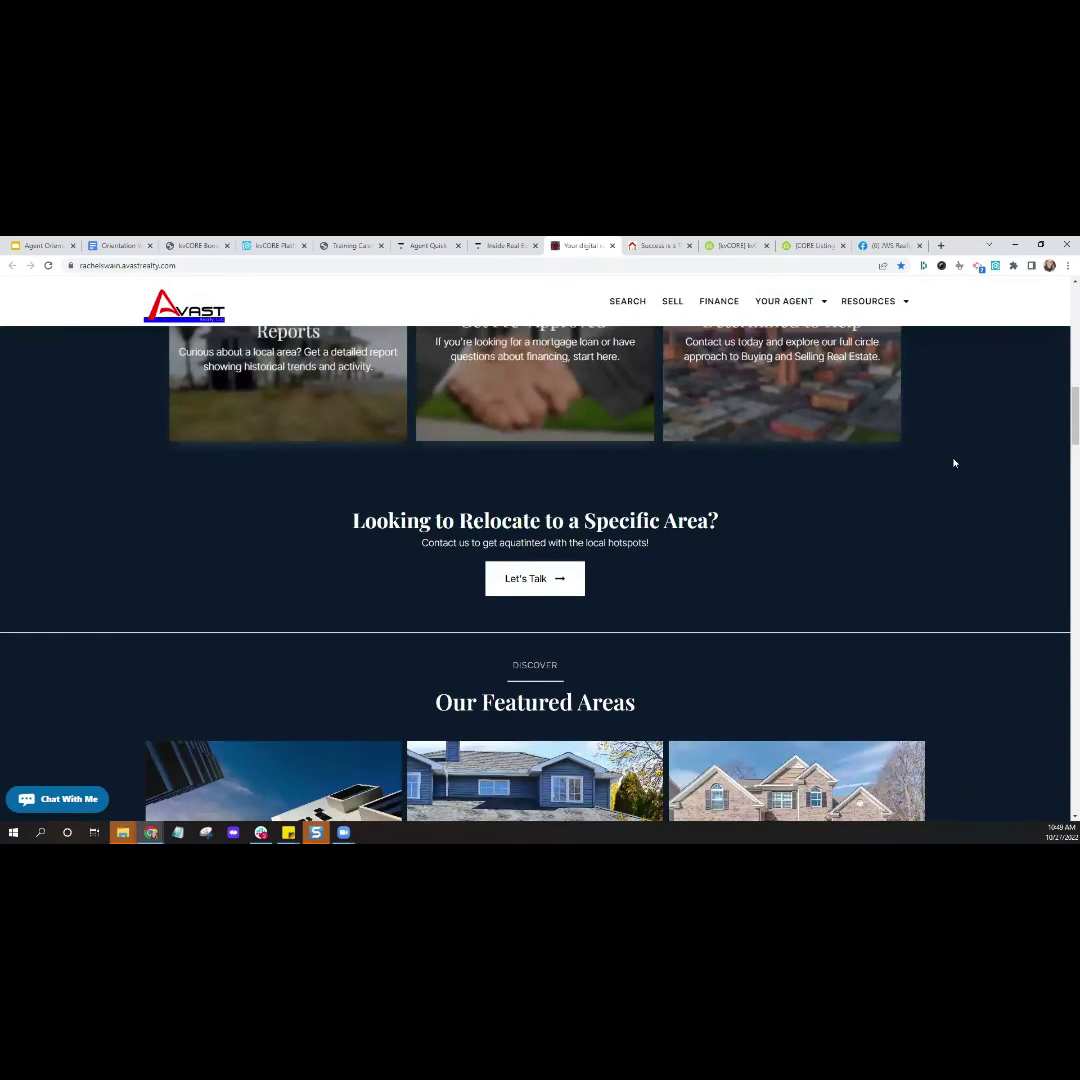
Examine the Avast Realty site's featured areas, home worth, About Us, Just Listed and Just Reduced sections, and return to its header
{"action": "scroll", "coordinate": [954, 463], "scroll_direction": "down", "scroll_amount": 2}
{"action": "scroll", "coordinate": [976, 465], "scroll_direction": "down", "scroll_amount": 1}
{"action": "scroll", "coordinate": [980, 479], "scroll_direction": "down", "scroll_amount": 1}
{"action": "scroll", "coordinate": [980, 479], "scroll_direction": "up", "scroll_amount": 1}
{"action": "scroll", "coordinate": [980, 479], "scroll_direction": "down", "scroll_amount": 1}
{"action": "scroll", "coordinate": [980, 479], "scroll_direction": "down", "scroll_amount": 4}
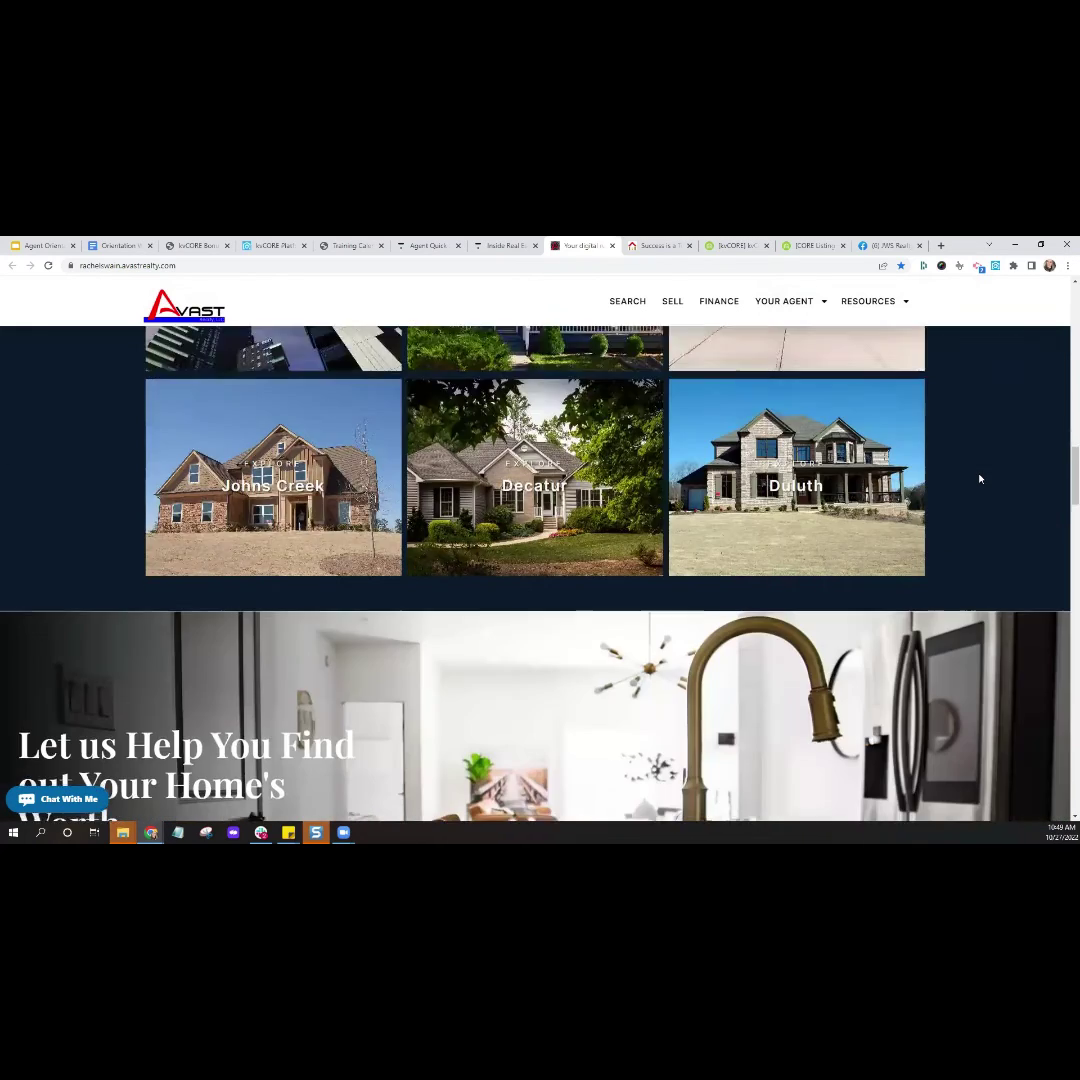
{"action": "scroll", "coordinate": [980, 479], "scroll_direction": "down", "scroll_amount": 3}
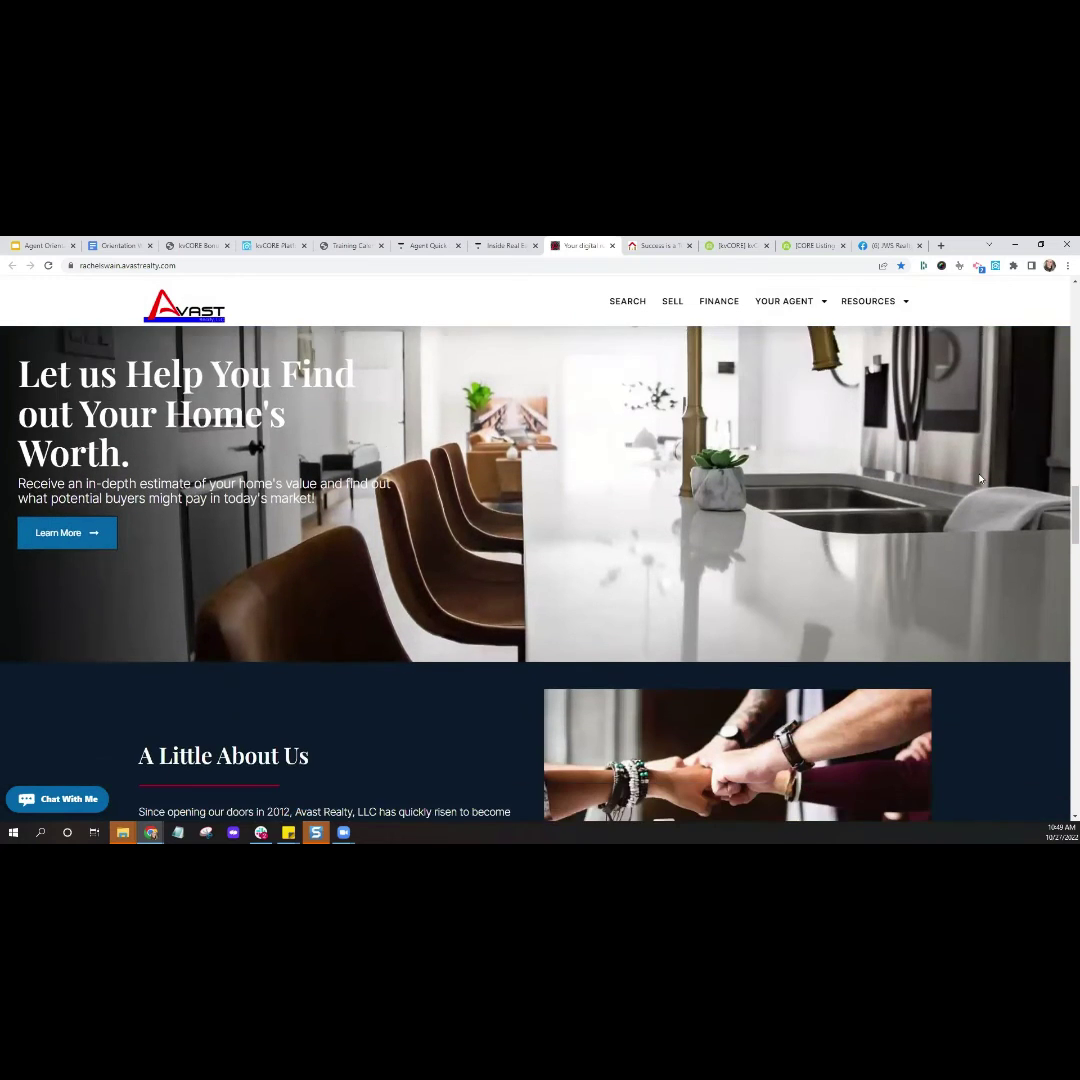
{"action": "scroll", "coordinate": [980, 479], "scroll_direction": "down", "scroll_amount": 5}
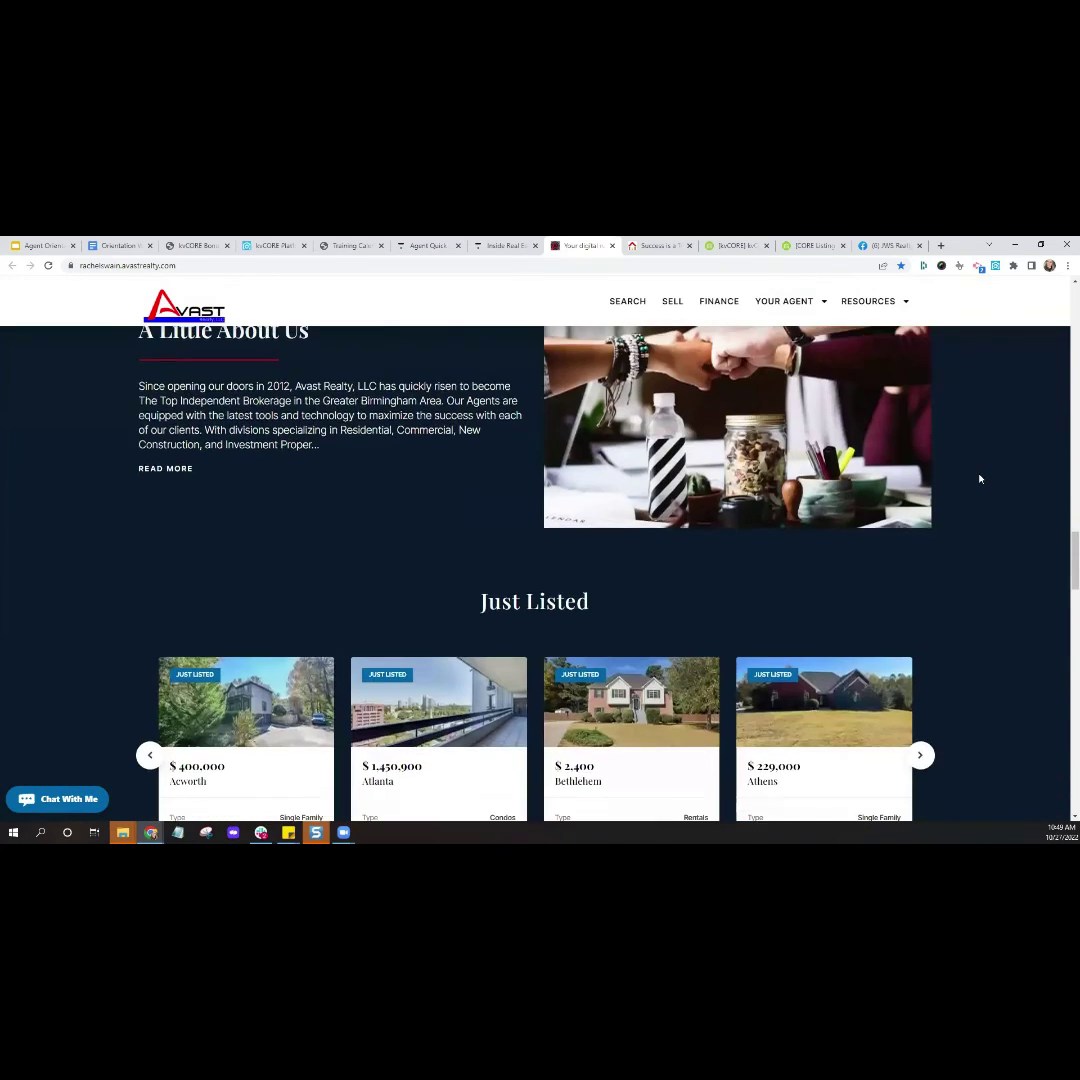
{"action": "scroll", "coordinate": [980, 479], "scroll_direction": "down", "scroll_amount": 3}
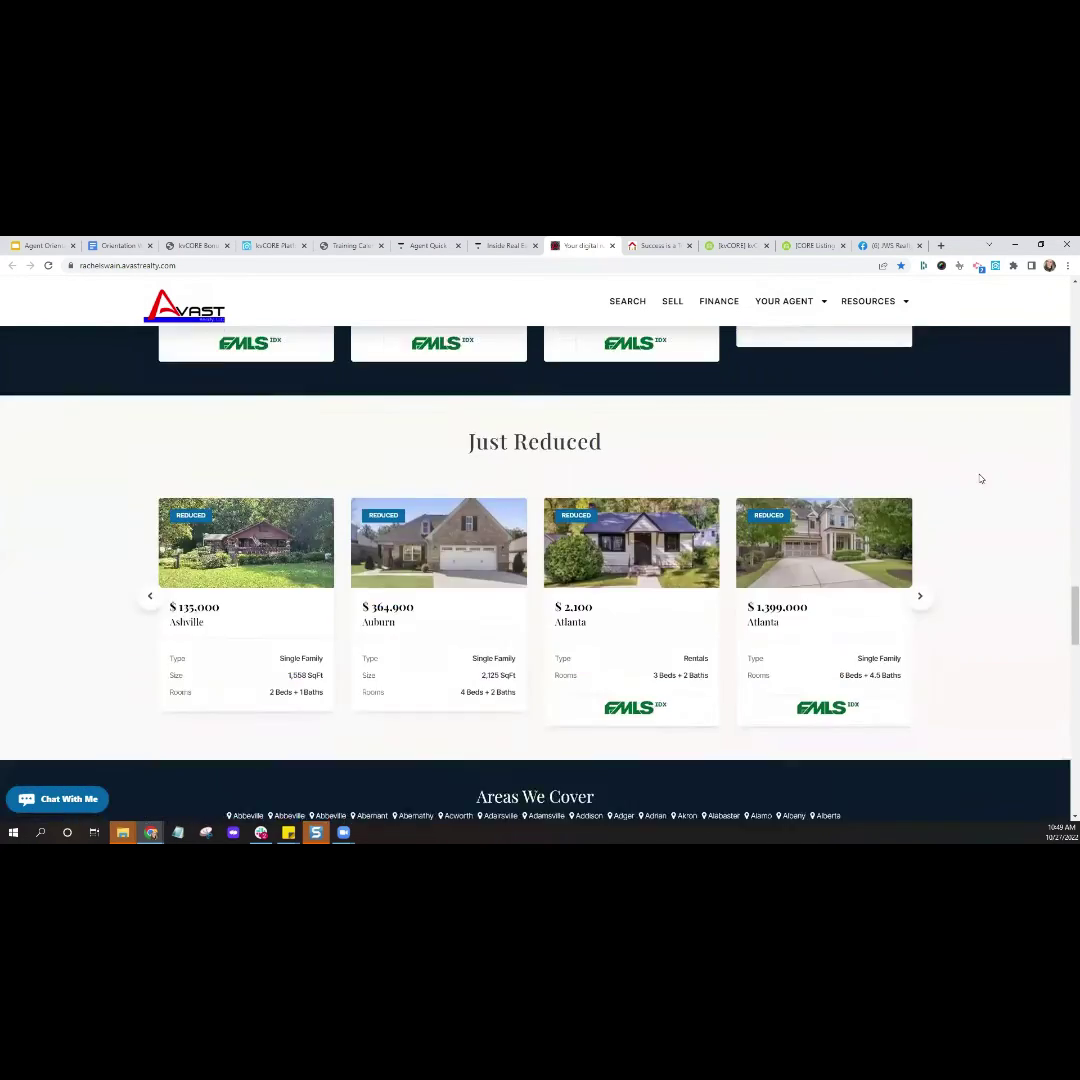
{"action": "scroll", "coordinate": [980, 479], "scroll_direction": "up", "scroll_amount": 3}
{"action": "scroll", "coordinate": [980, 479], "scroll_direction": "up", "scroll_amount": 11}
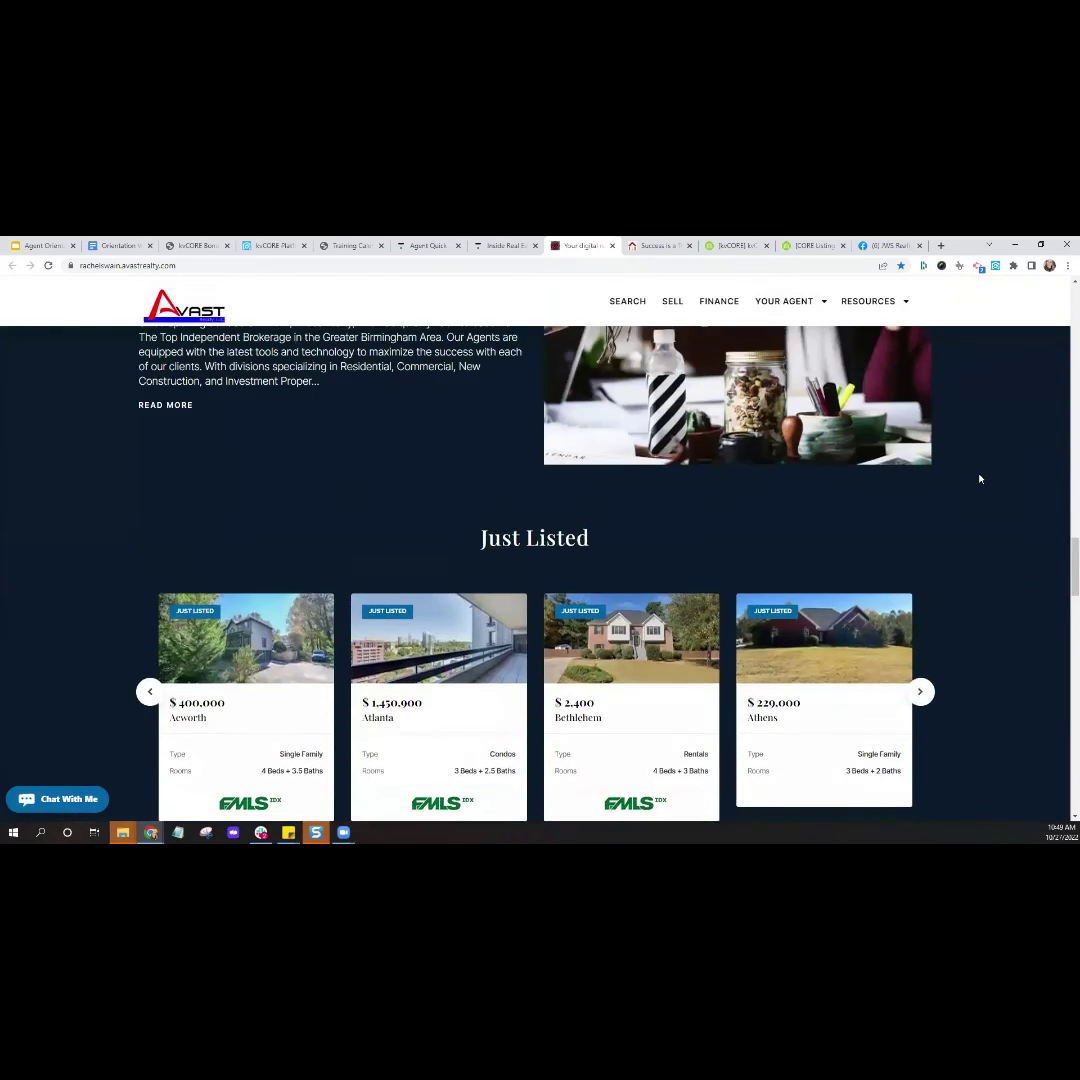
{"action": "scroll", "coordinate": [980, 479], "scroll_direction": "up", "scroll_amount": 12}
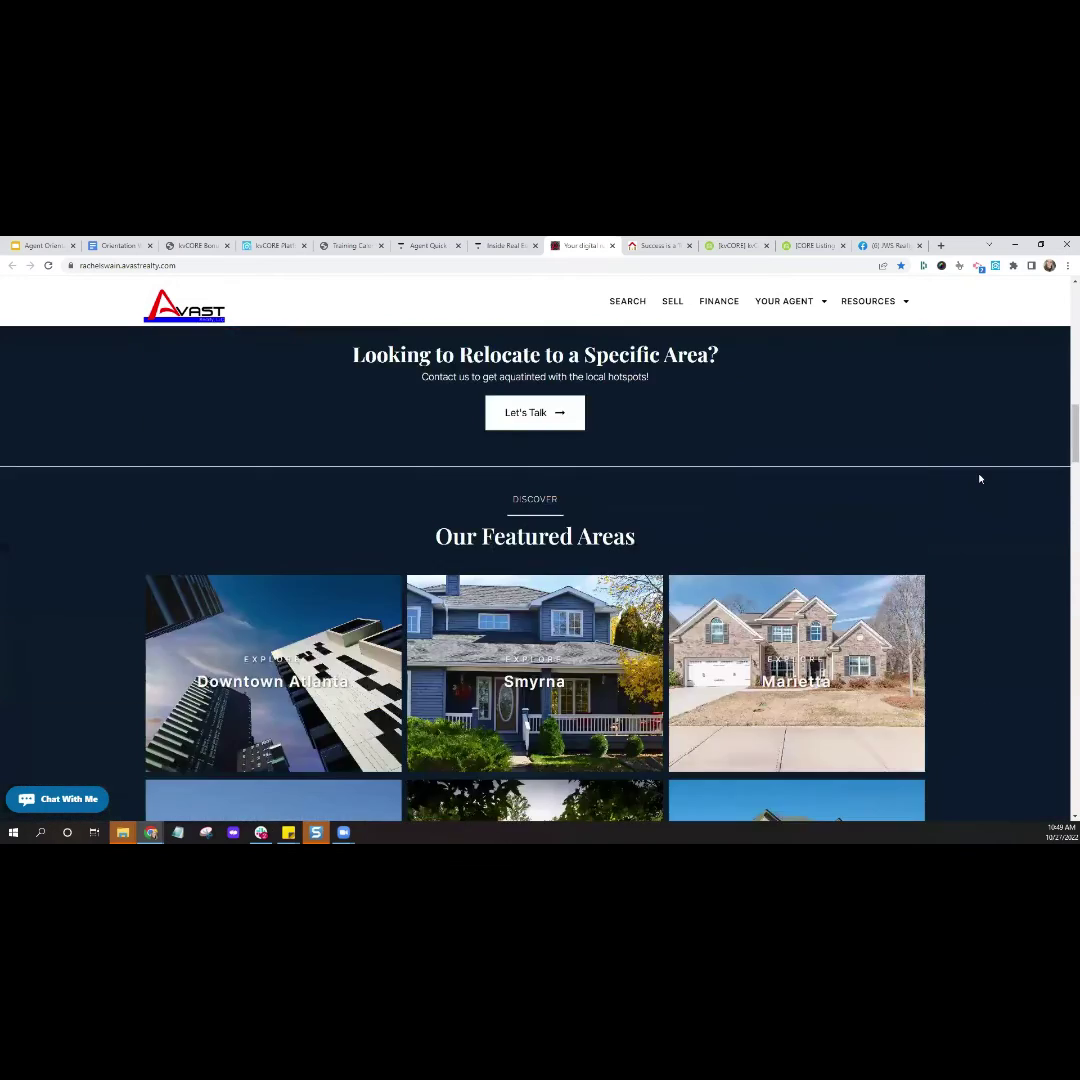
{"action": "scroll", "coordinate": [980, 479], "scroll_direction": "up", "scroll_amount": 3}
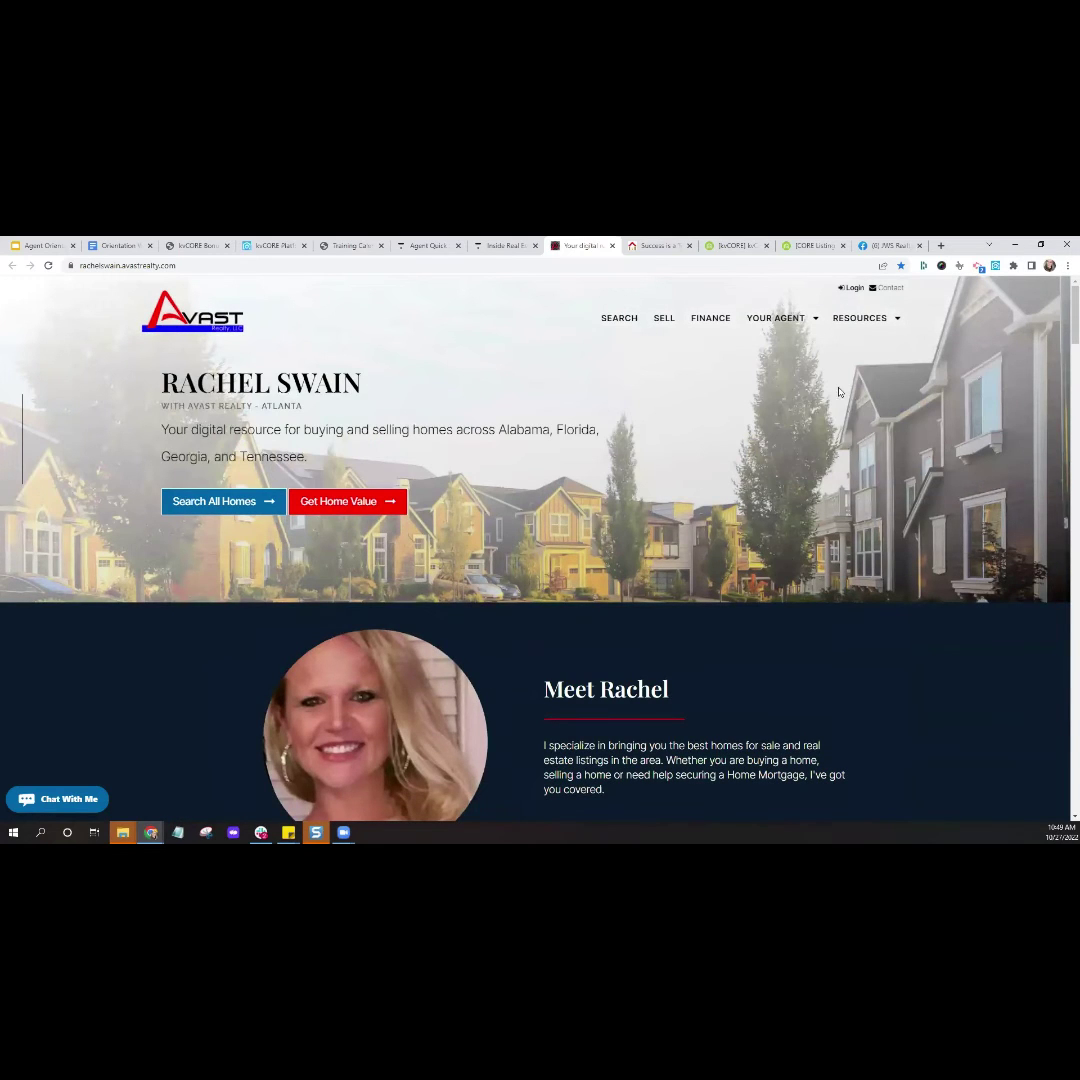
Switch to the Halloween-themed CORE Learning demo website and review its home search, home worth, listing alerts and pre-approval sections
{"action": "left_click", "coordinate": [659, 246]}
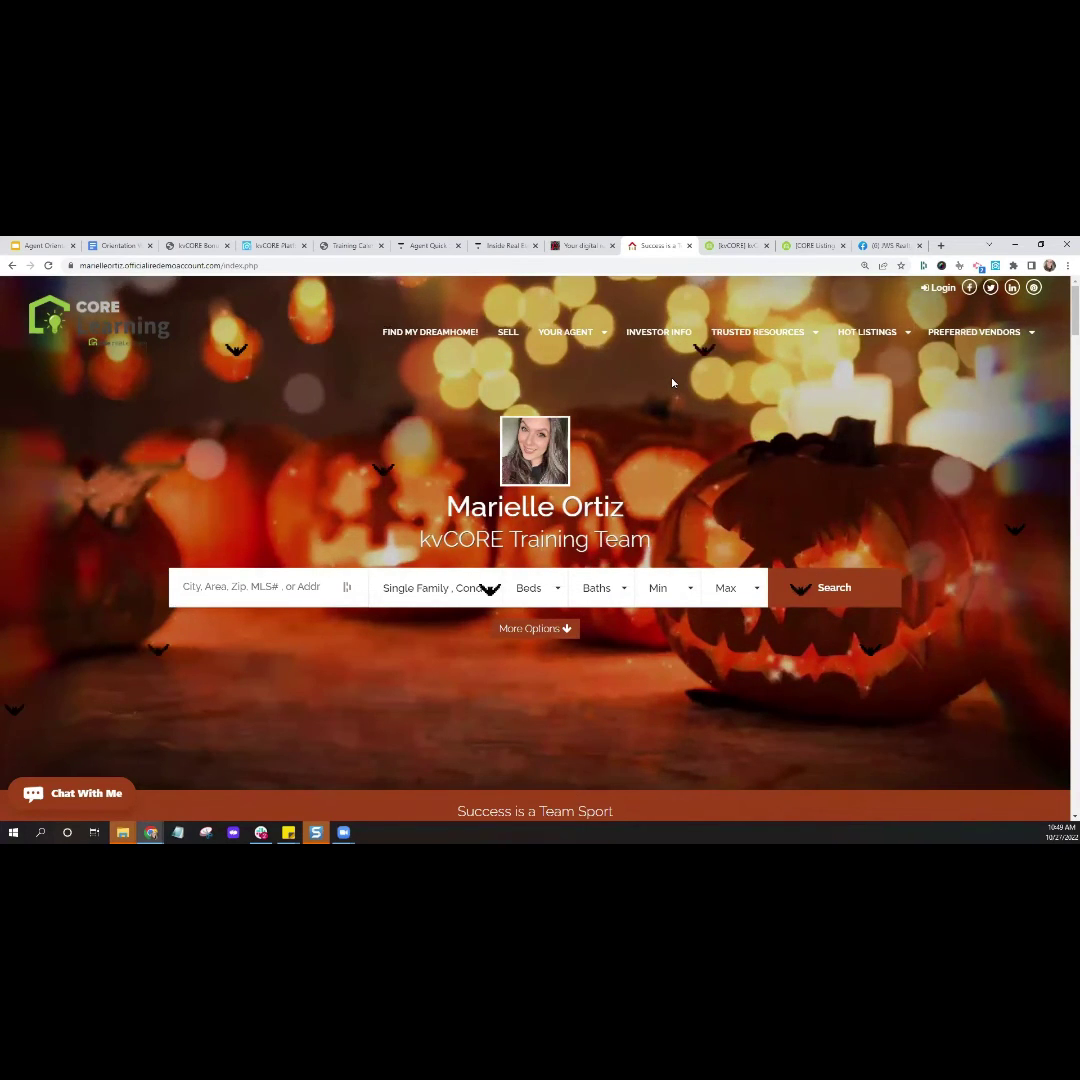
{"action": "scroll", "coordinate": [865, 430], "scroll_direction": "down", "scroll_amount": 6}
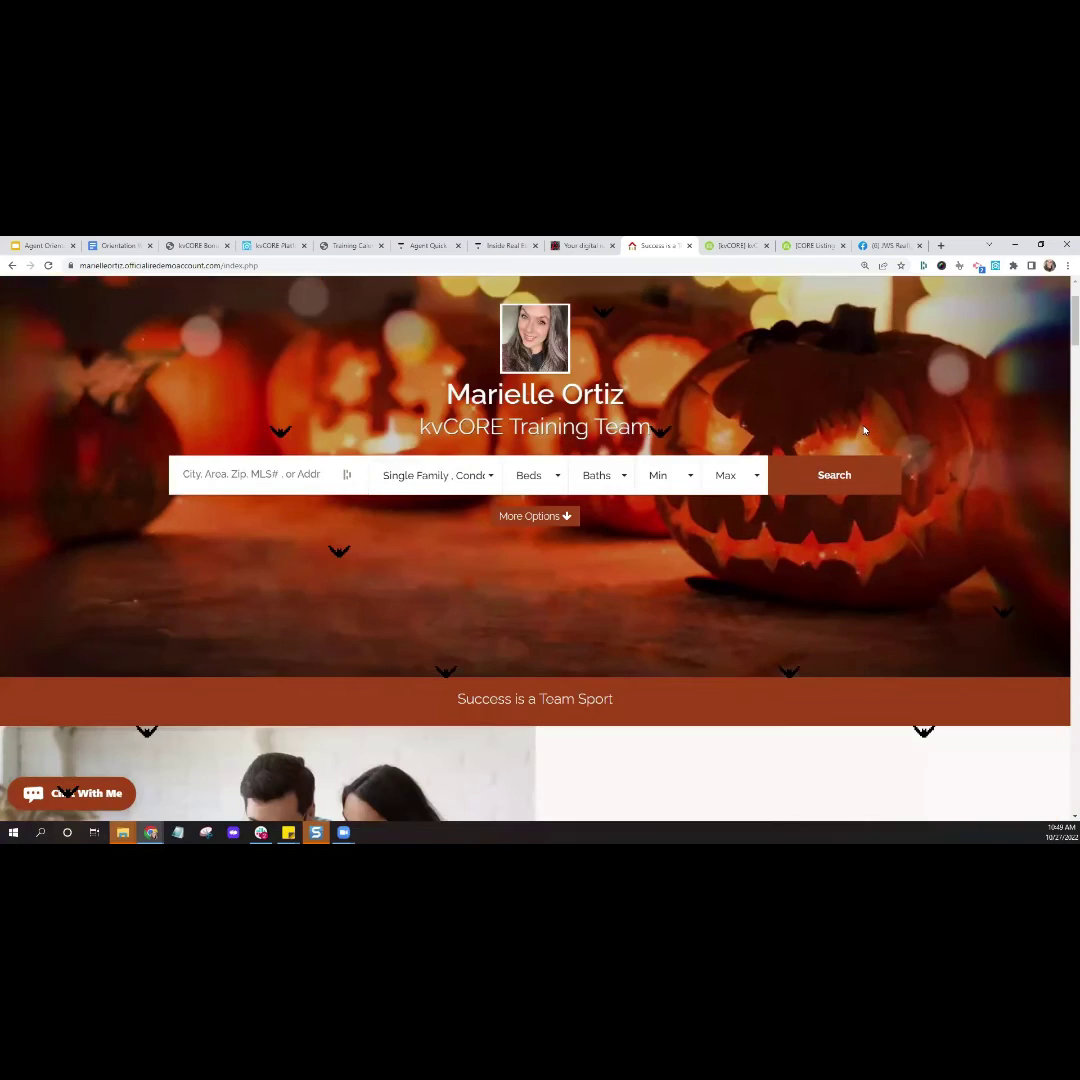
{"action": "scroll", "coordinate": [865, 430], "scroll_direction": "down", "scroll_amount": 3}
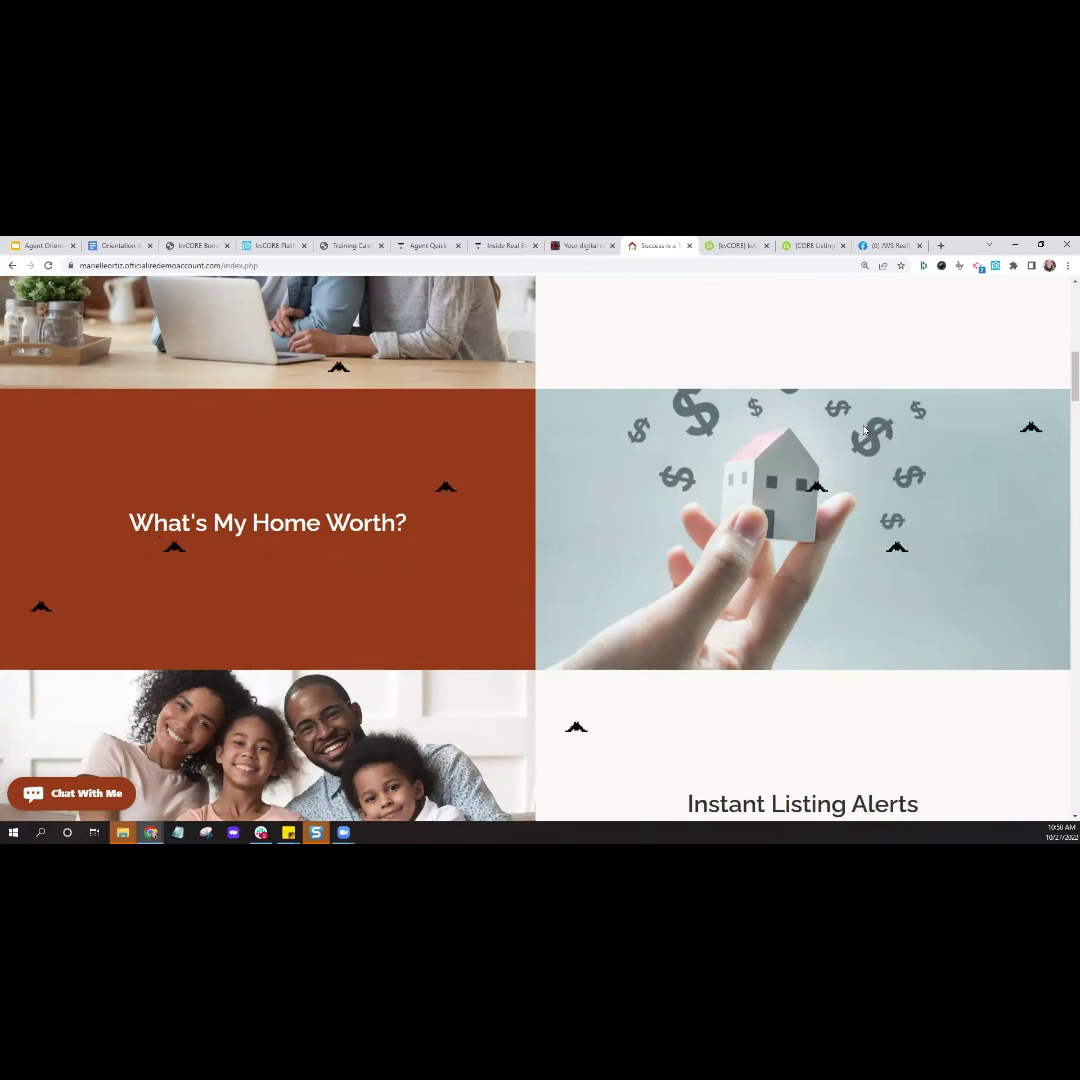
{"action": "scroll", "coordinate": [865, 430], "scroll_direction": "down", "scroll_amount": 1}
{"action": "scroll", "coordinate": [865, 430], "scroll_direction": "down", "scroll_amount": 5}
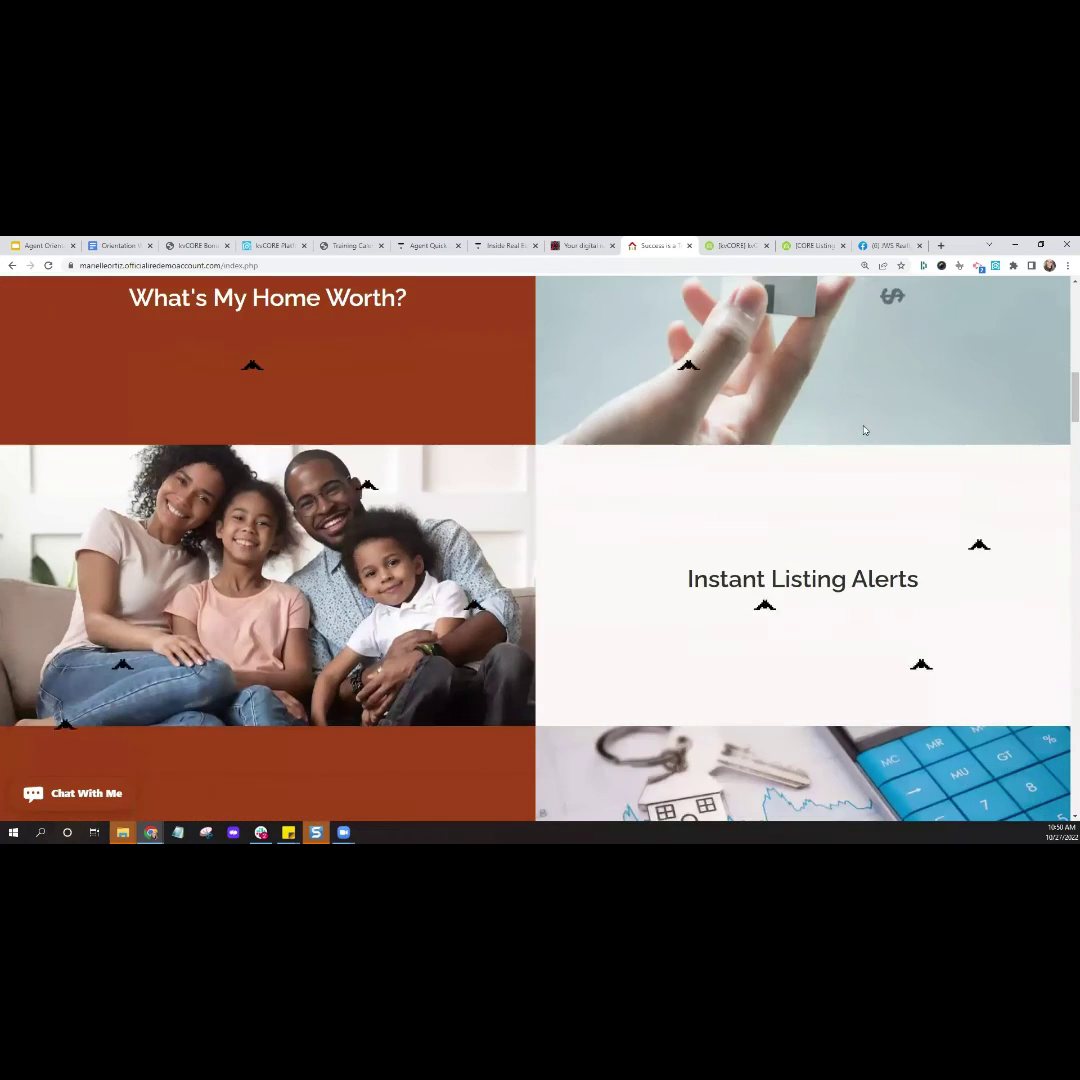
{"action": "scroll", "coordinate": [865, 430], "scroll_direction": "down", "scroll_amount": 6}
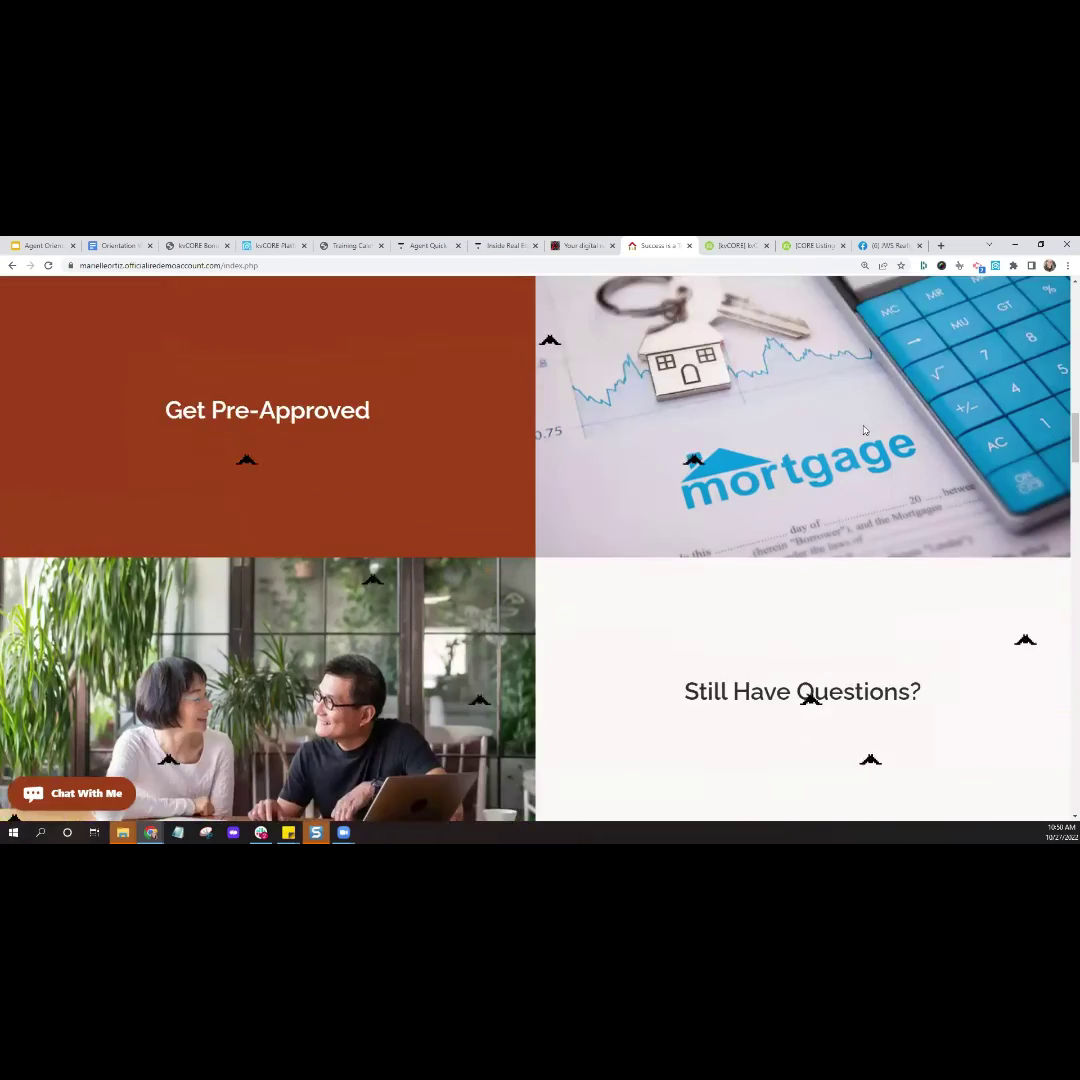
Examine the demo website's team, Testimonials, Open Houses and Just Listed sections, and return to its header
{"action": "scroll", "coordinate": [865, 431], "scroll_direction": "down", "scroll_amount": 4}
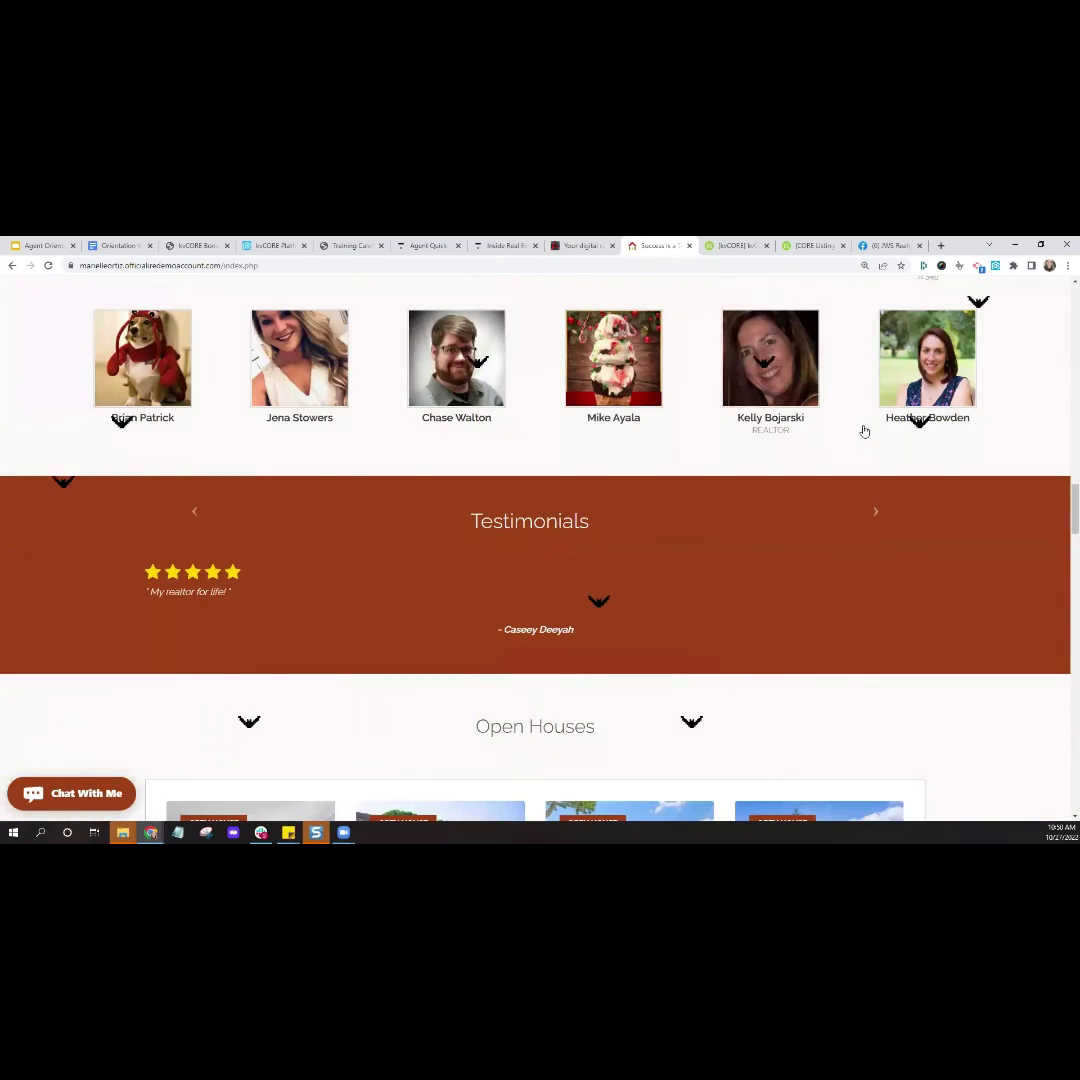
{"action": "scroll", "coordinate": [865, 431], "scroll_direction": "down", "scroll_amount": 1}
{"action": "scroll", "coordinate": [865, 430], "scroll_direction": "down", "scroll_amount": 4}
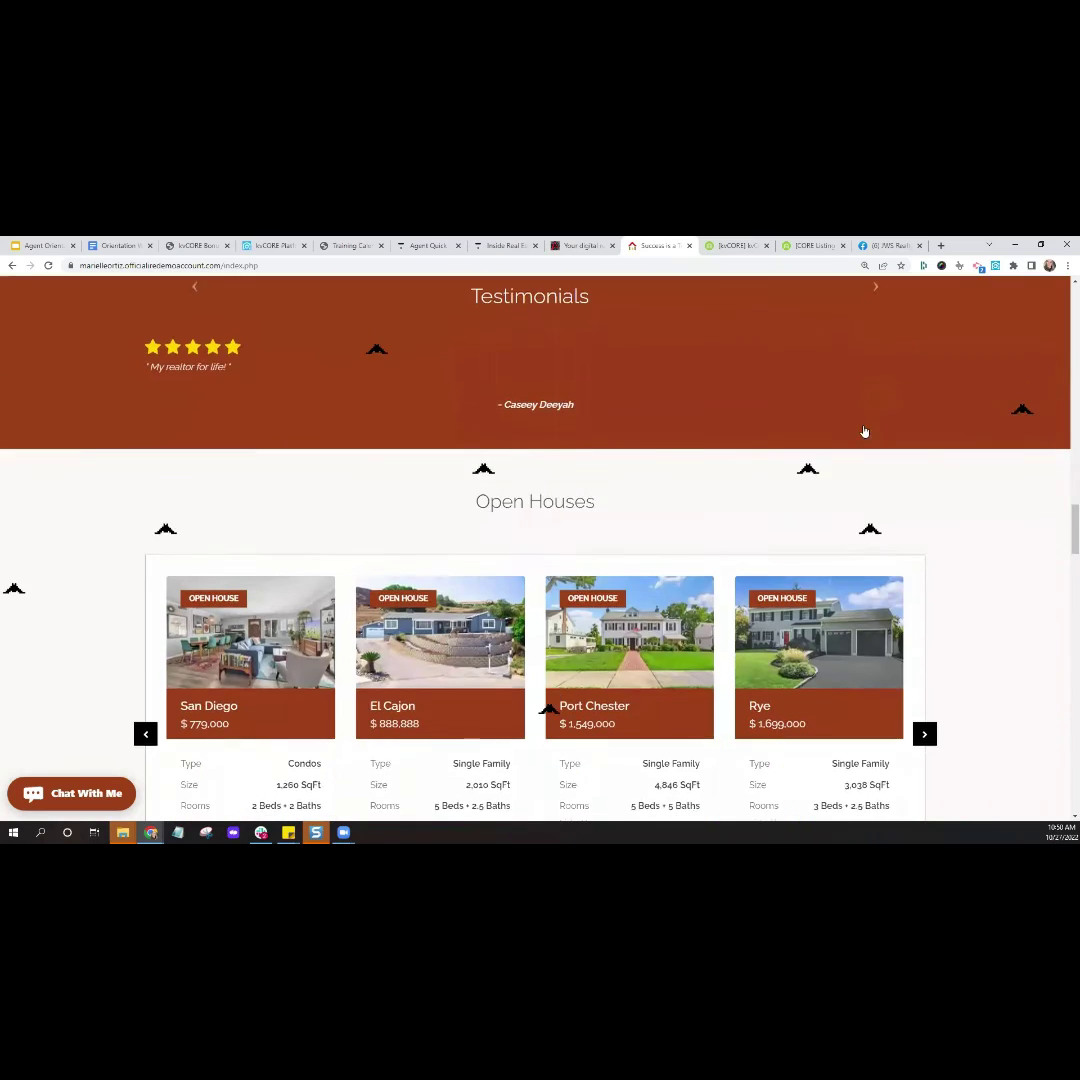
{"action": "scroll", "coordinate": [865, 430], "scroll_direction": "down", "scroll_amount": 1}
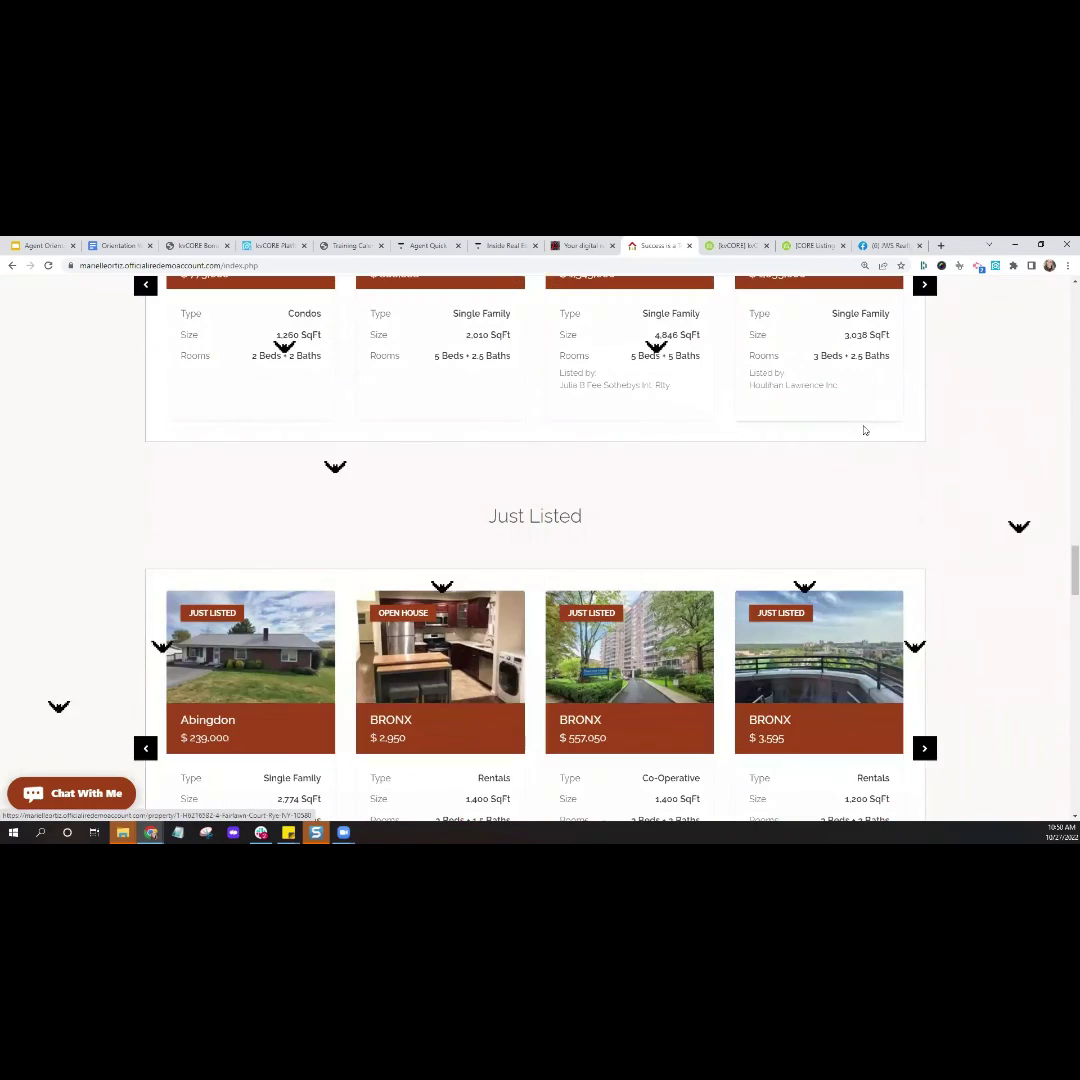
{"action": "scroll", "coordinate": [865, 430], "scroll_direction": "up", "scroll_amount": 3}
{"action": "scroll", "coordinate": [865, 430], "scroll_direction": "up", "scroll_amount": 9}
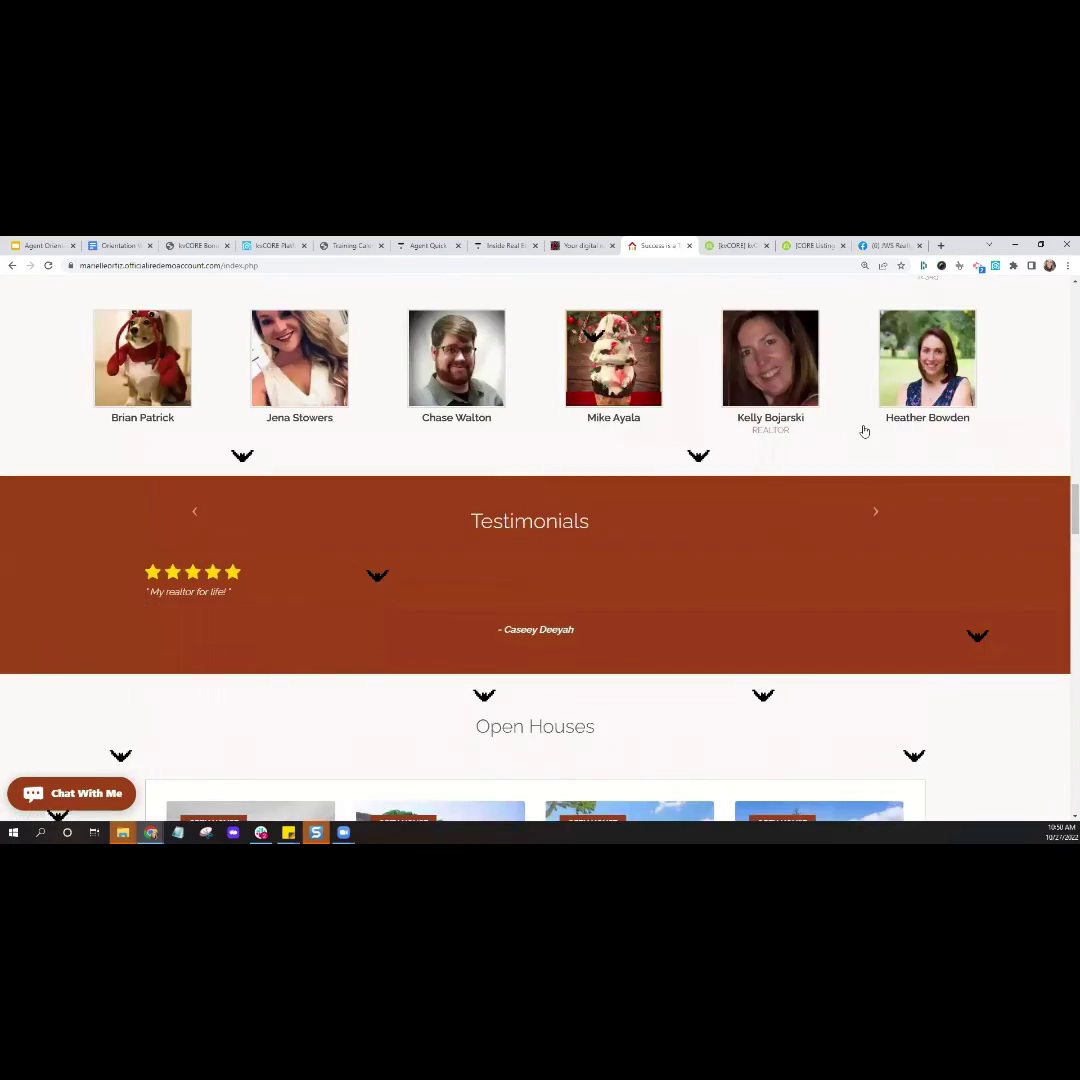
{"action": "scroll", "coordinate": [865, 430], "scroll_direction": "up", "scroll_amount": 9}
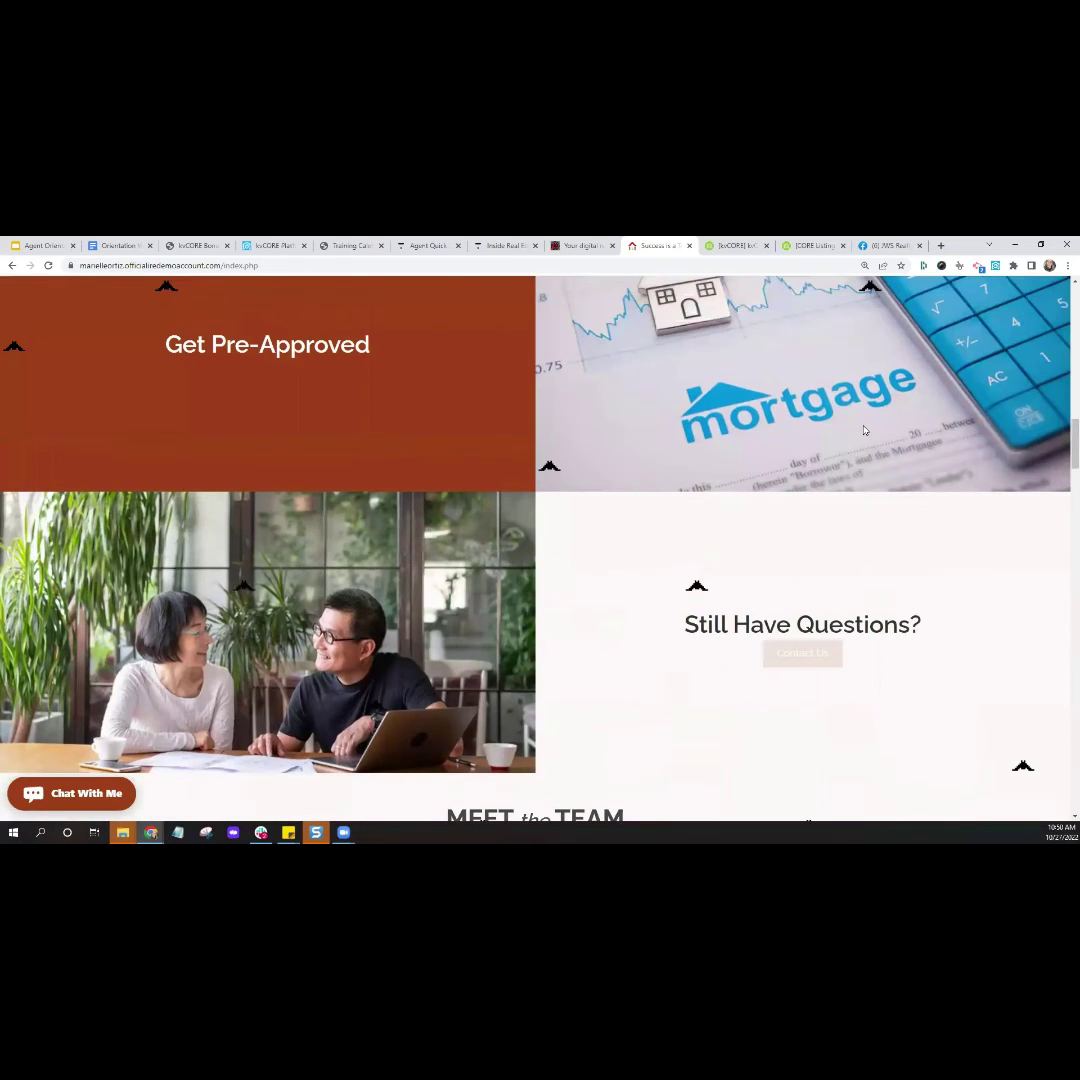
{"action": "scroll", "coordinate": [865, 430], "scroll_direction": "up", "scroll_amount": 9}
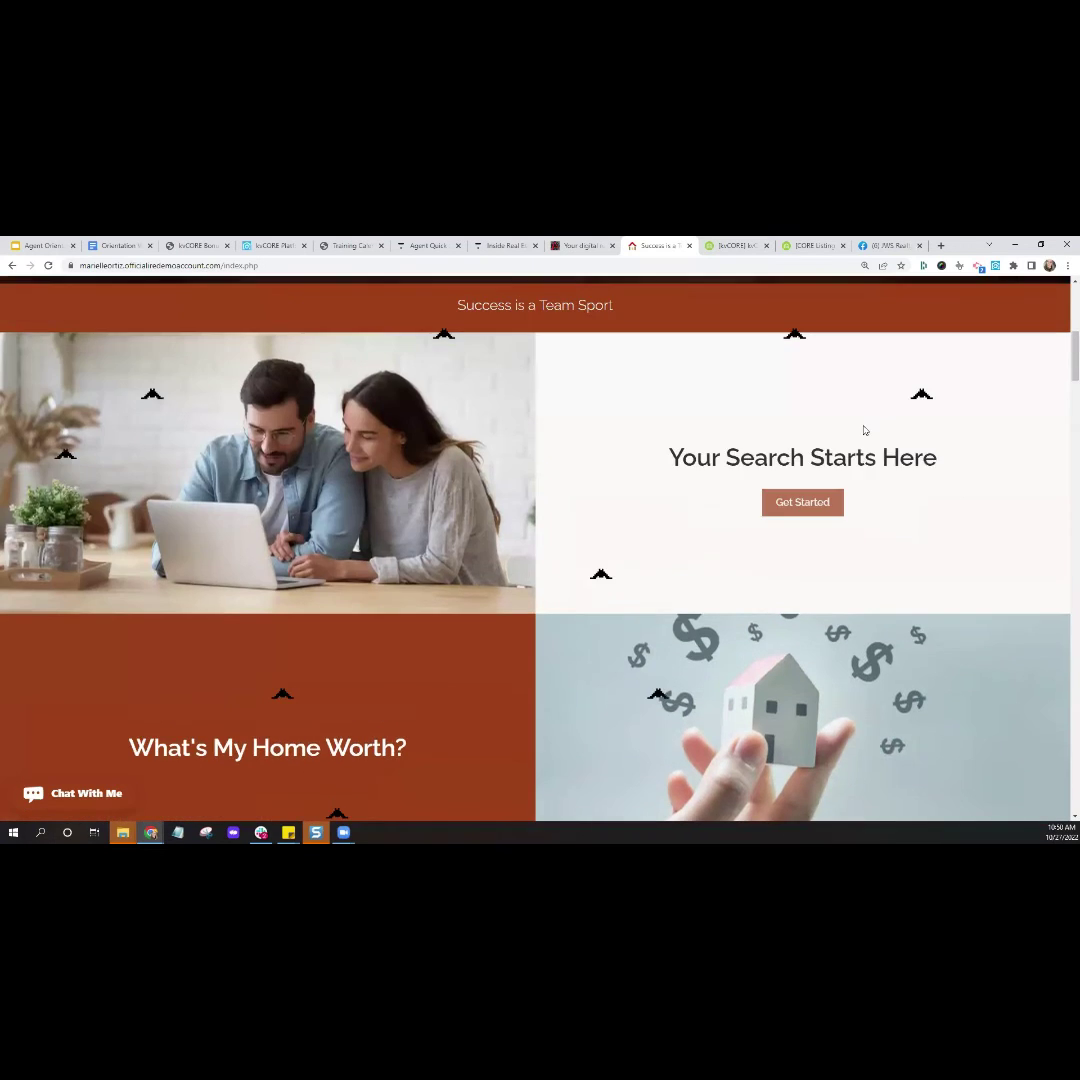
{"action": "scroll", "coordinate": [865, 430], "scroll_direction": "up", "scroll_amount": 2}
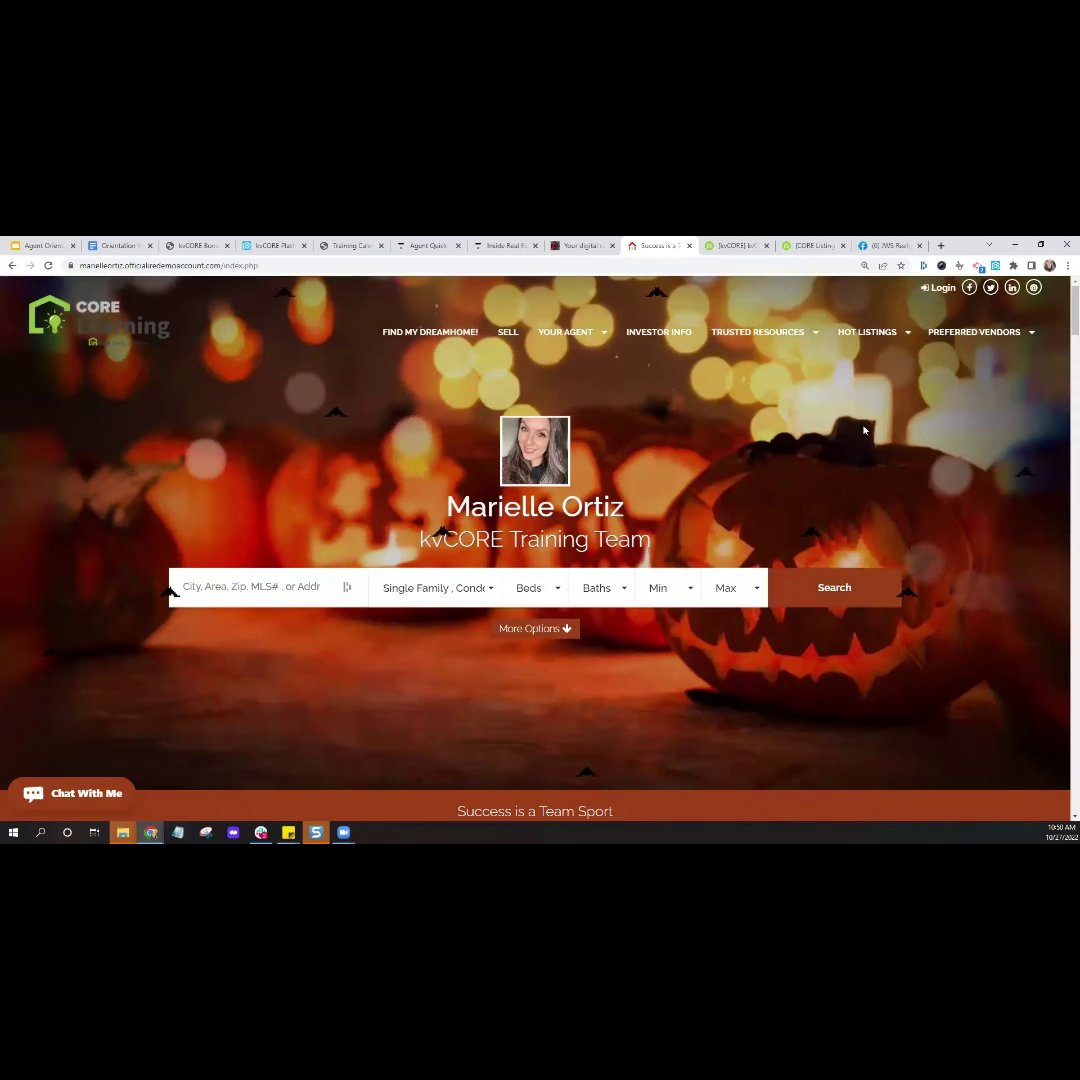
Show the demo website's Preferred Vendors pages for plumbers and house cleaners, and close the list
{"action": "left_click", "coordinate": [979, 333]}
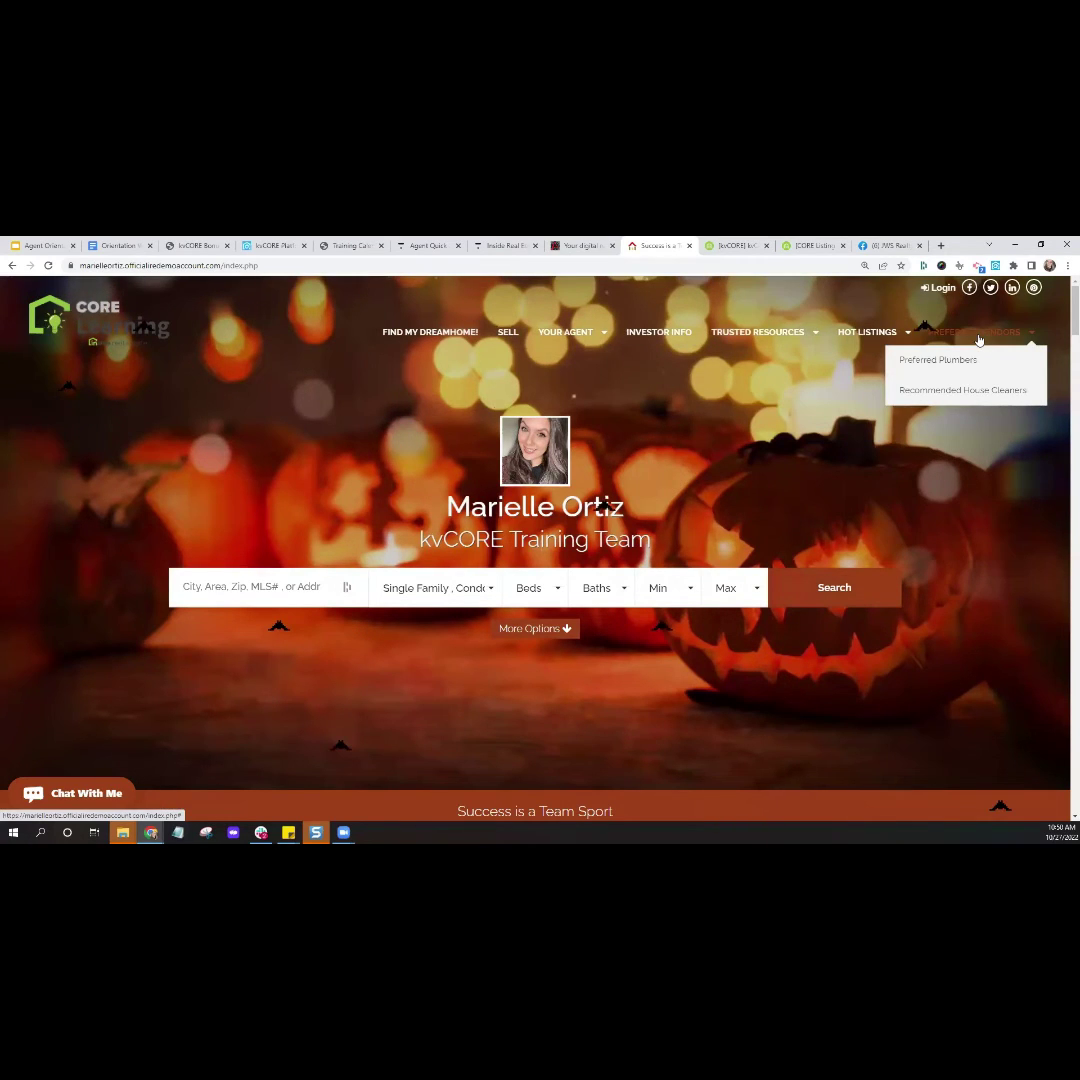
{"action": "left_click", "coordinate": [979, 335]}
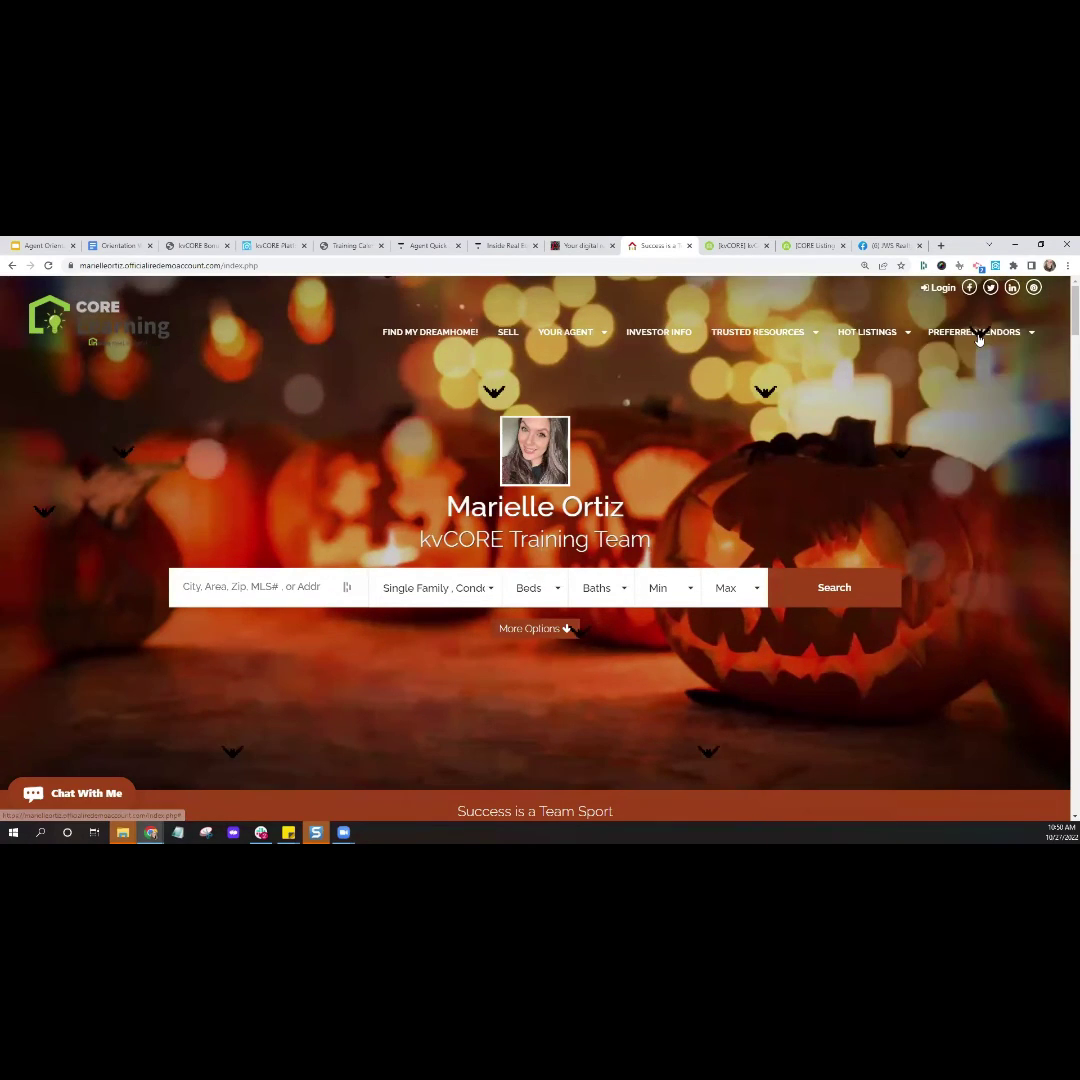
{"action": "left_click", "coordinate": [979, 340]}
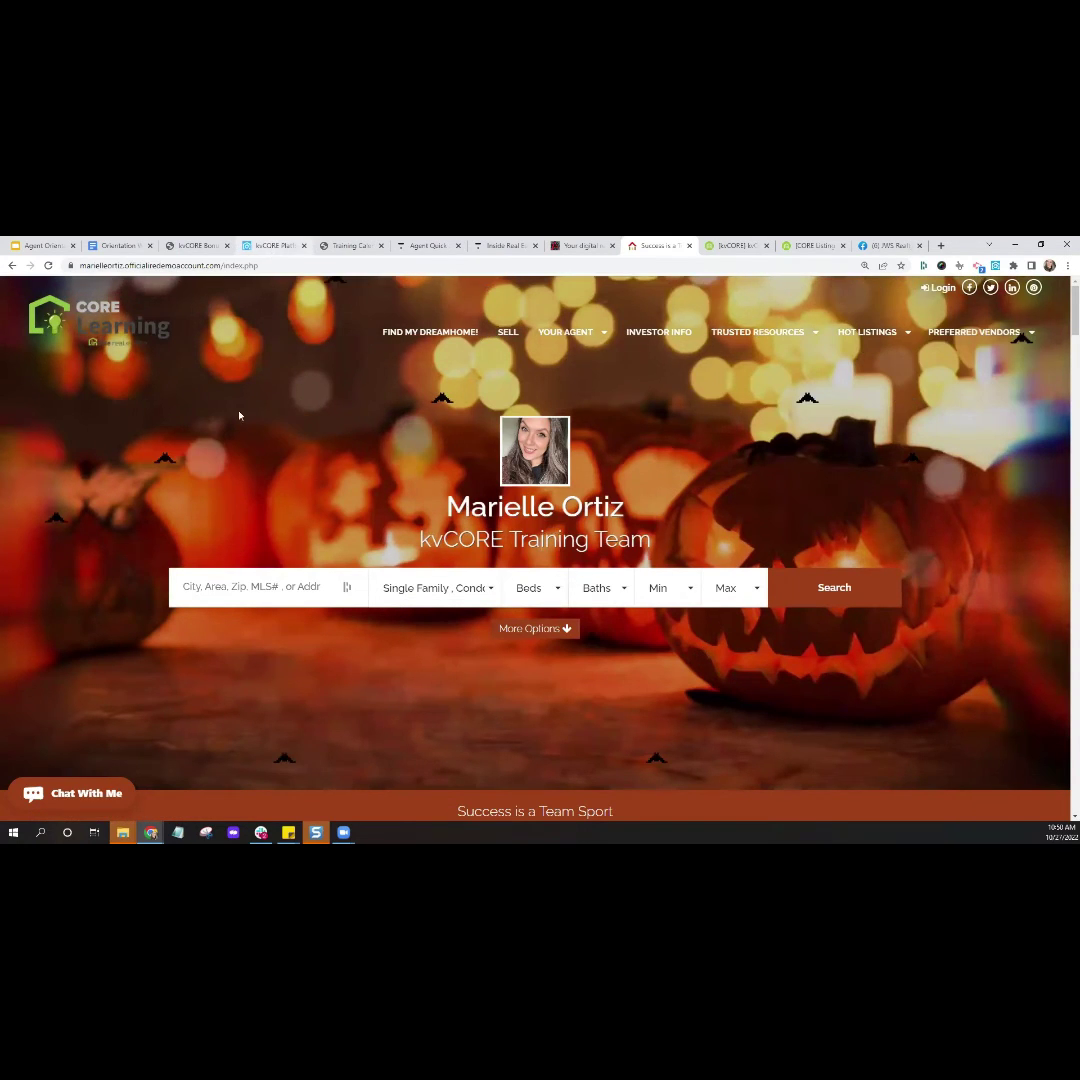
{"action": "left_click", "coordinate": [272, 248]}
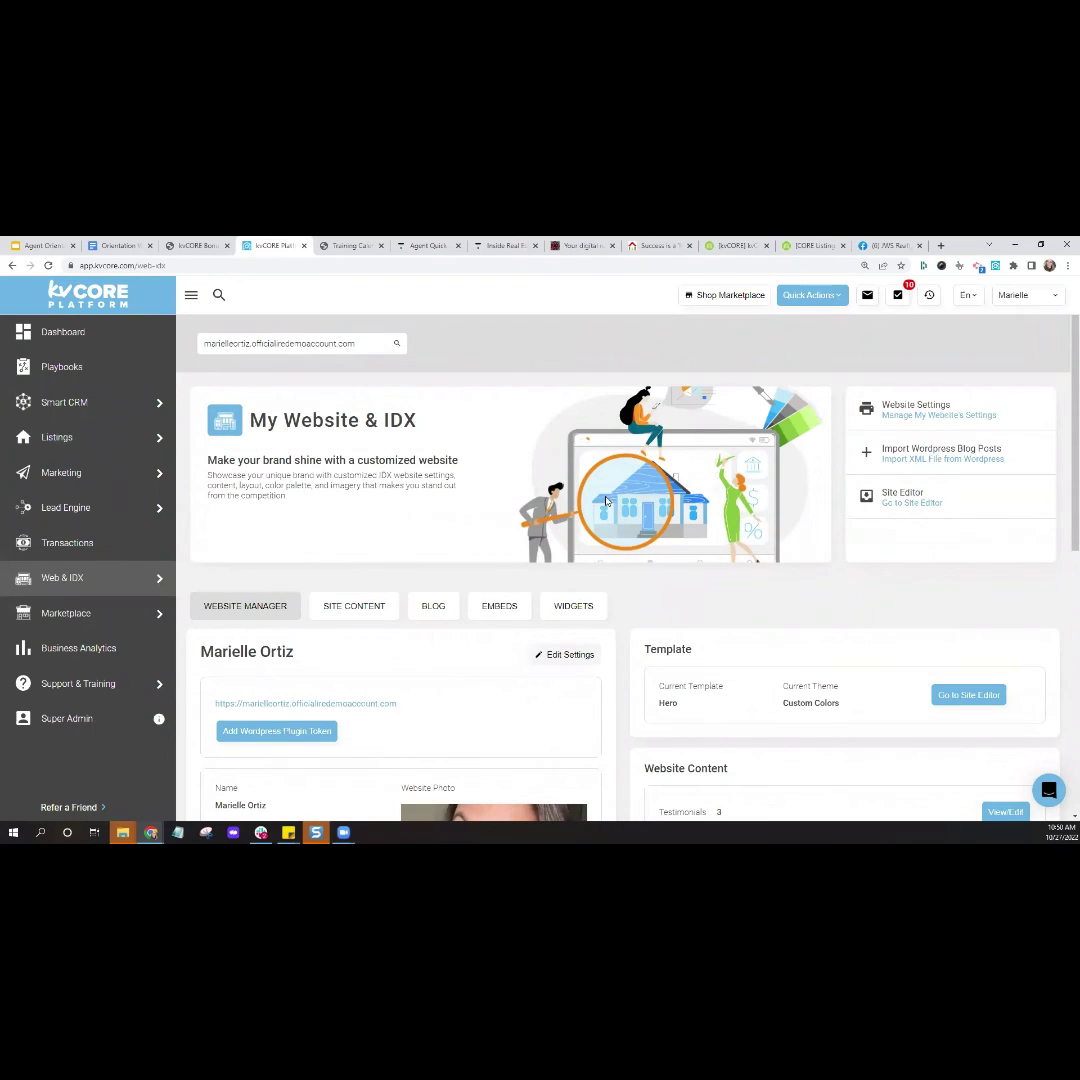
{"action": "scroll", "coordinate": [648, 506], "scroll_direction": "down", "scroll_amount": 2}
{"action": "scroll", "coordinate": [59, 595], "scroll_direction": "down", "scroll_amount": 1}
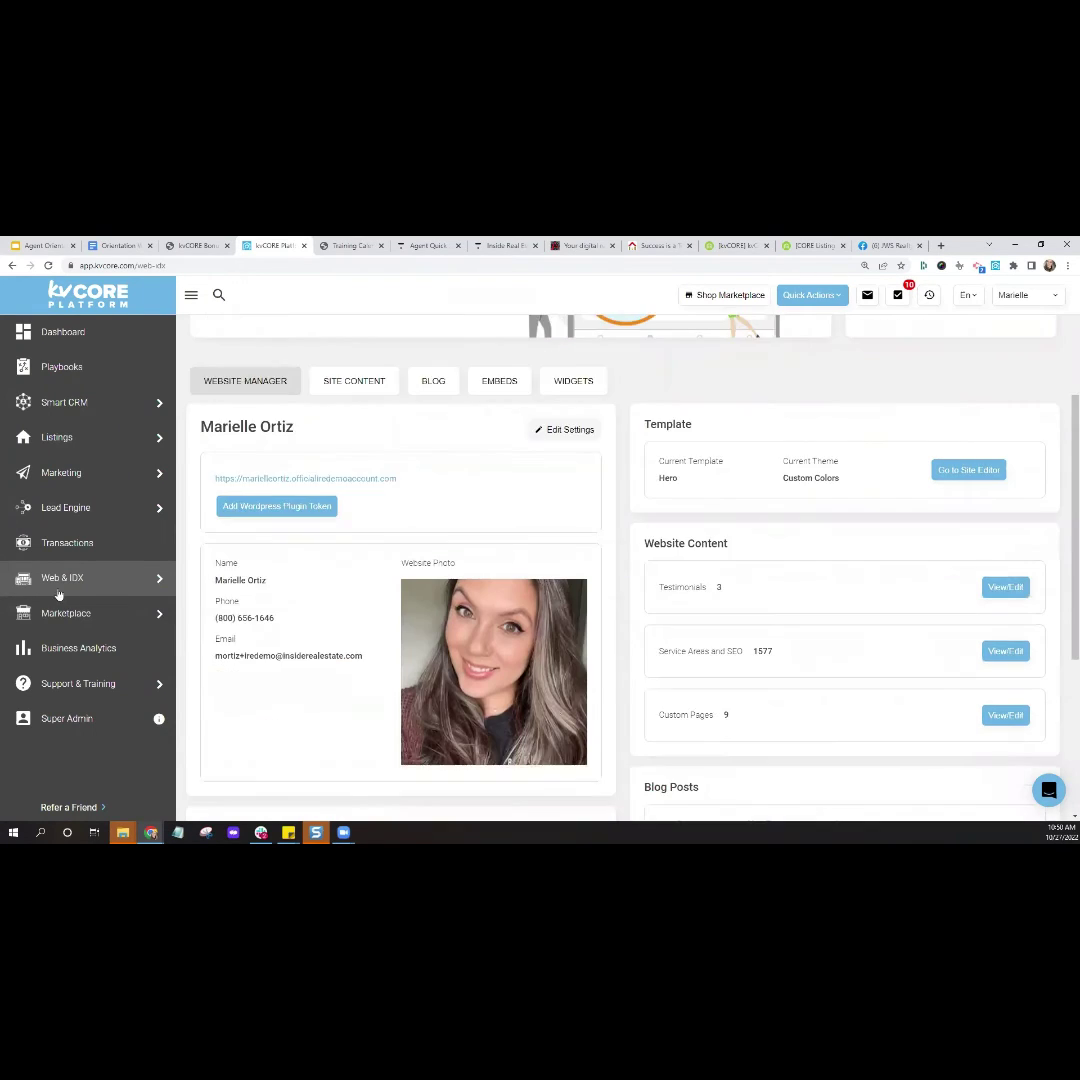
Open the Marketplace and review its featured product, goal categories and product management options
{"action": "mouse_move", "coordinate": [59, 595]}
{"action": "left_click", "coordinate": [435, 383]}
{"action": "left_click", "coordinate": [110, 614]}
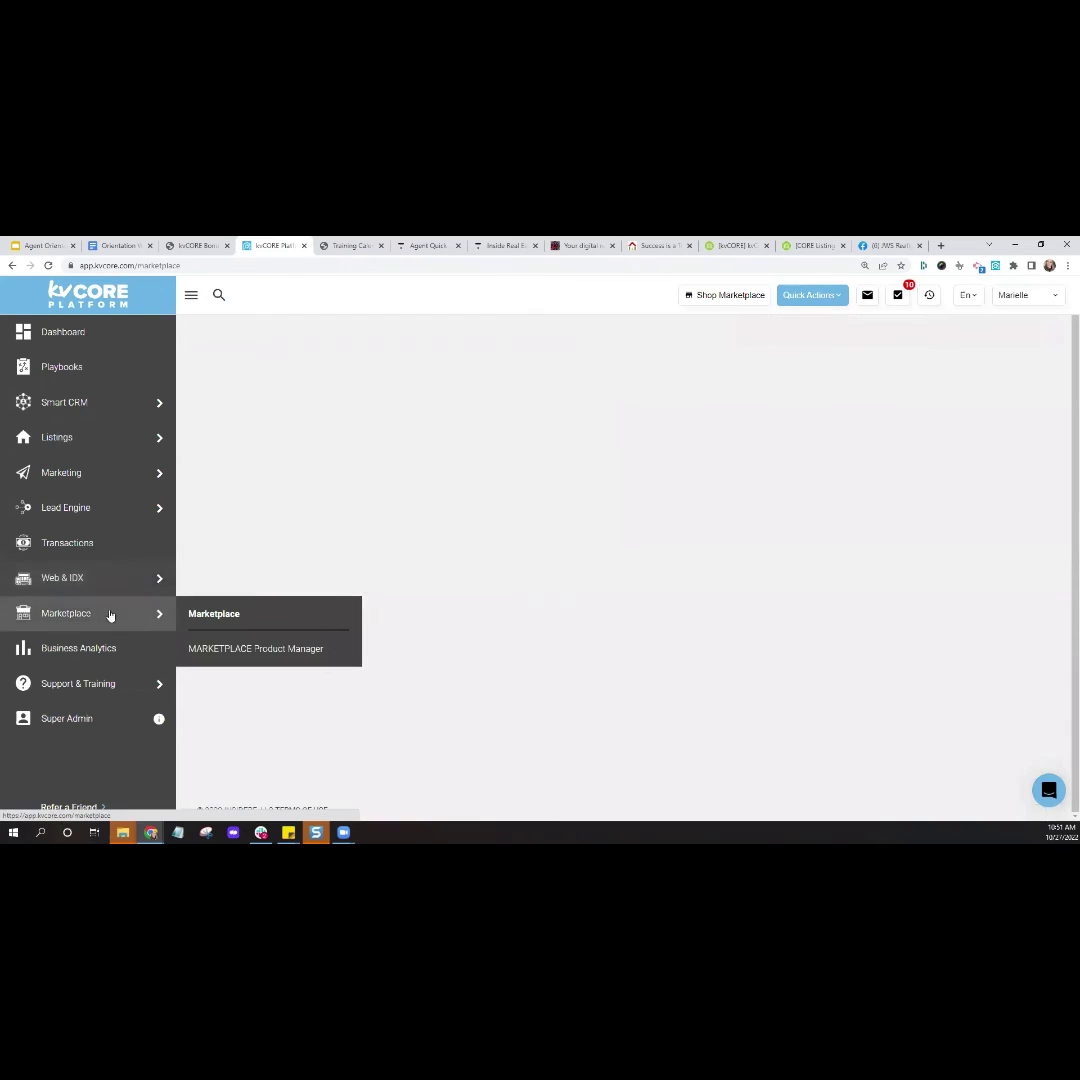
{"action": "scroll", "coordinate": [110, 614], "scroll_direction": "down", "scroll_amount": 3}
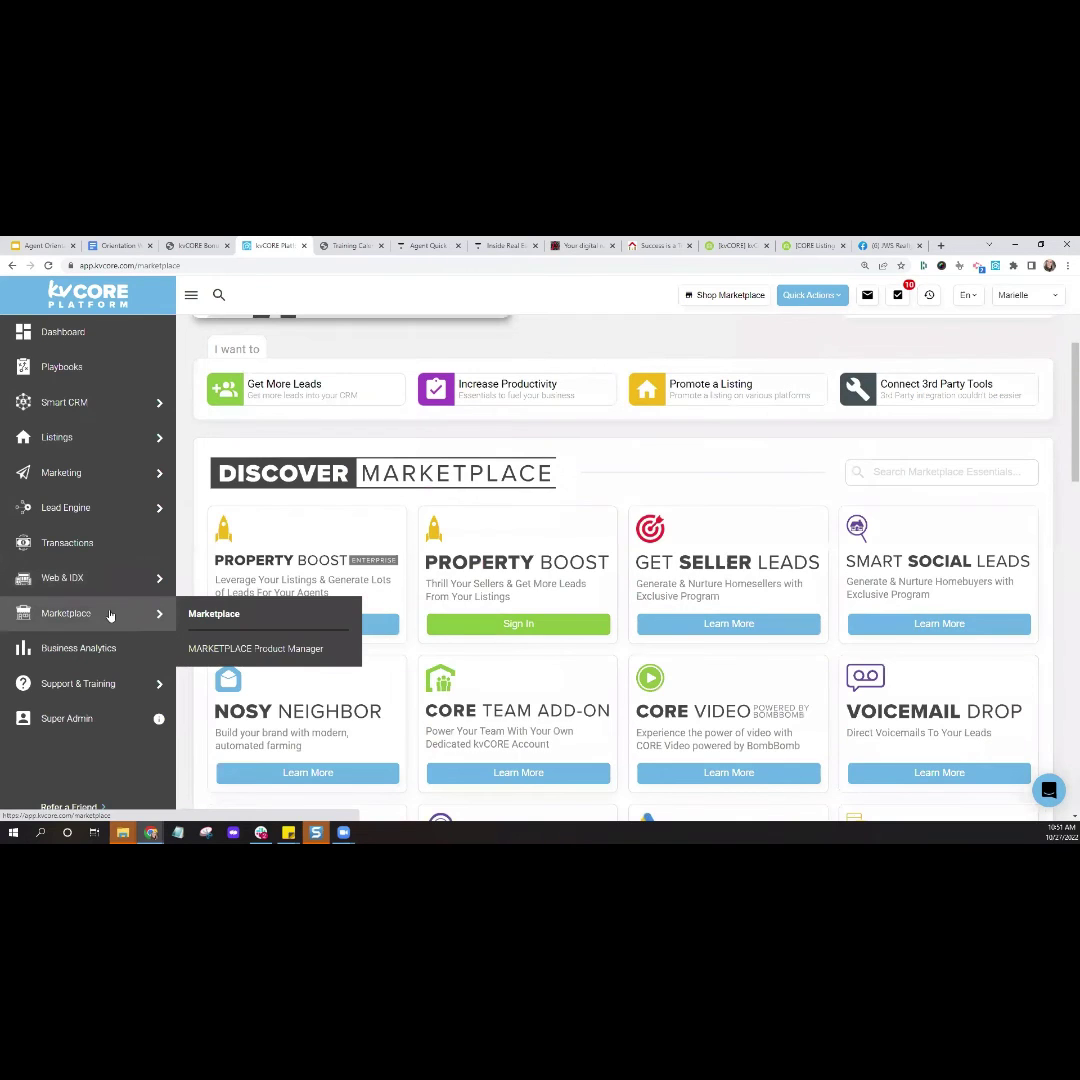
{"action": "scroll", "coordinate": [614, 499], "scroll_direction": "up", "scroll_amount": 2}
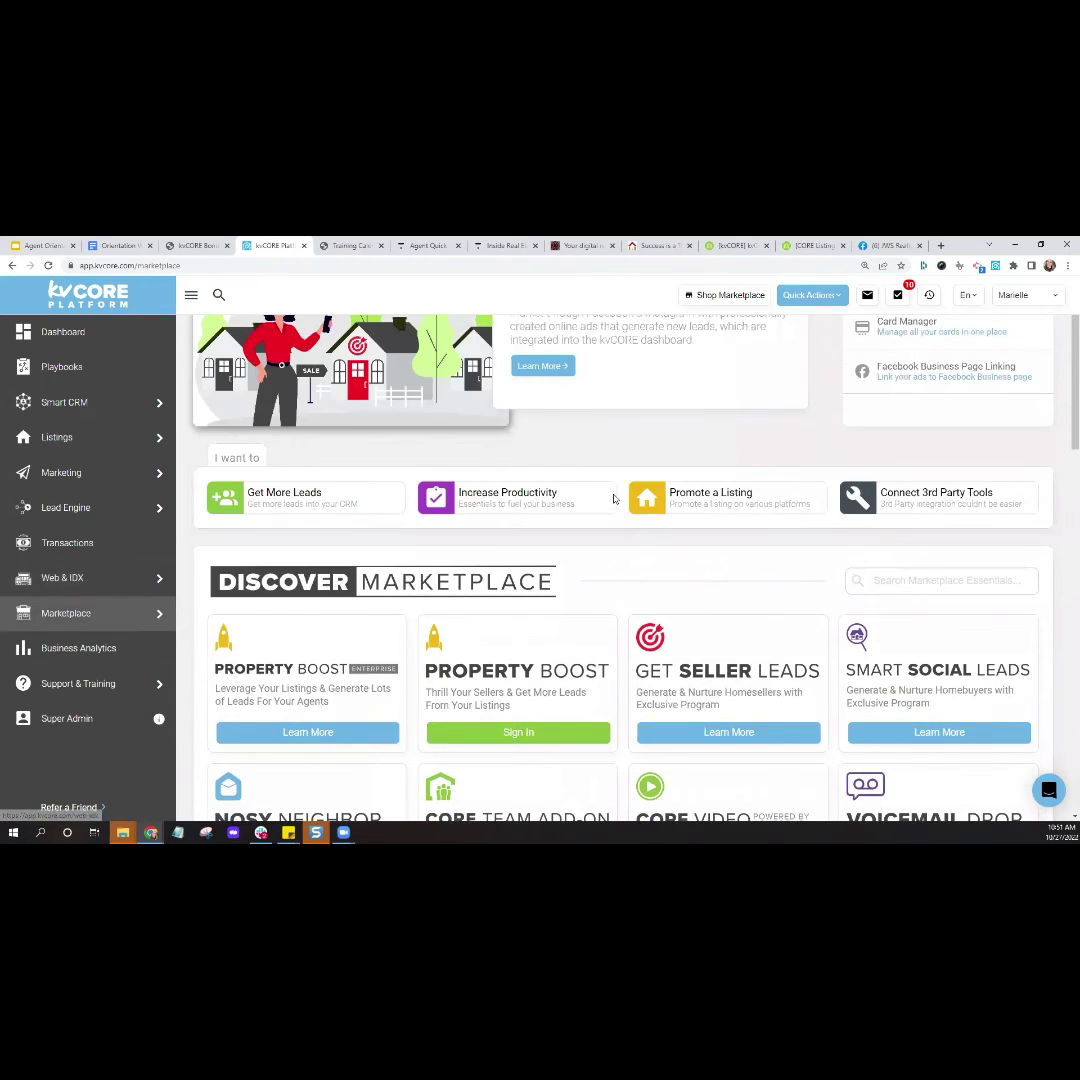
{"action": "scroll", "coordinate": [614, 499], "scroll_direction": "up", "scroll_amount": 2}
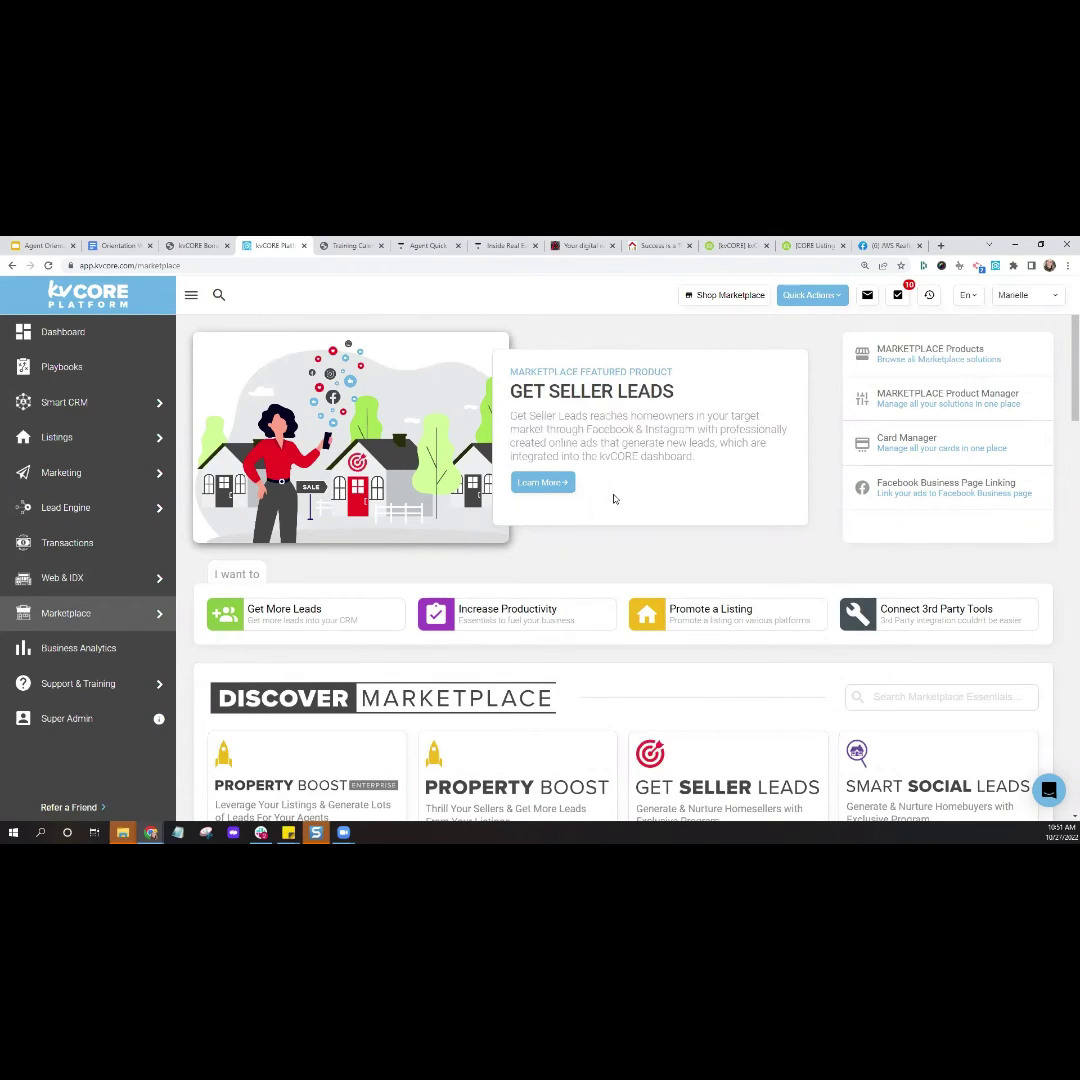
Point out CORE Present and the other tools listed under Marketing, leaving the Marketplace page open
{"action": "mouse_move", "coordinate": [156, 473]}
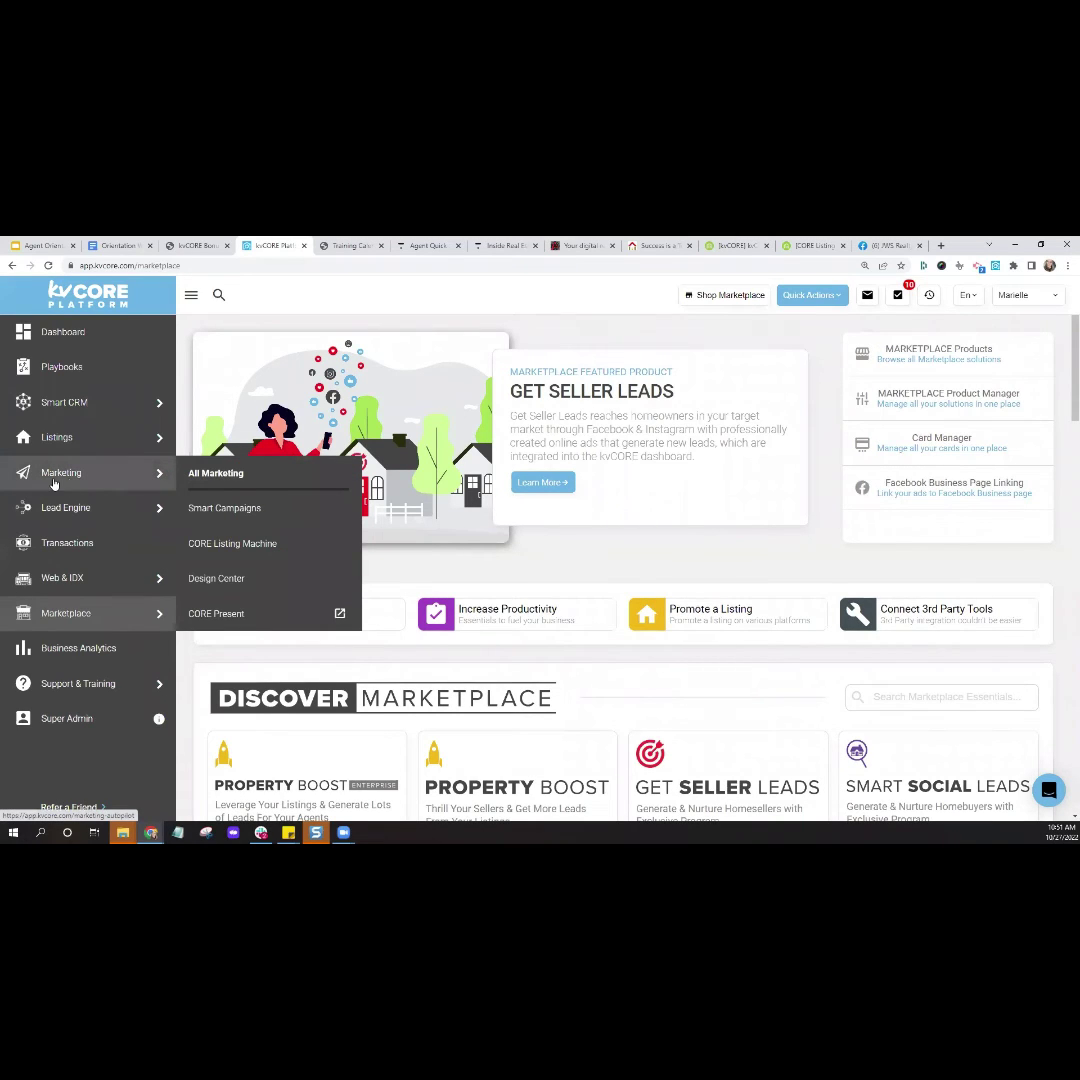
{"action": "left_click", "coordinate": [221, 626]}
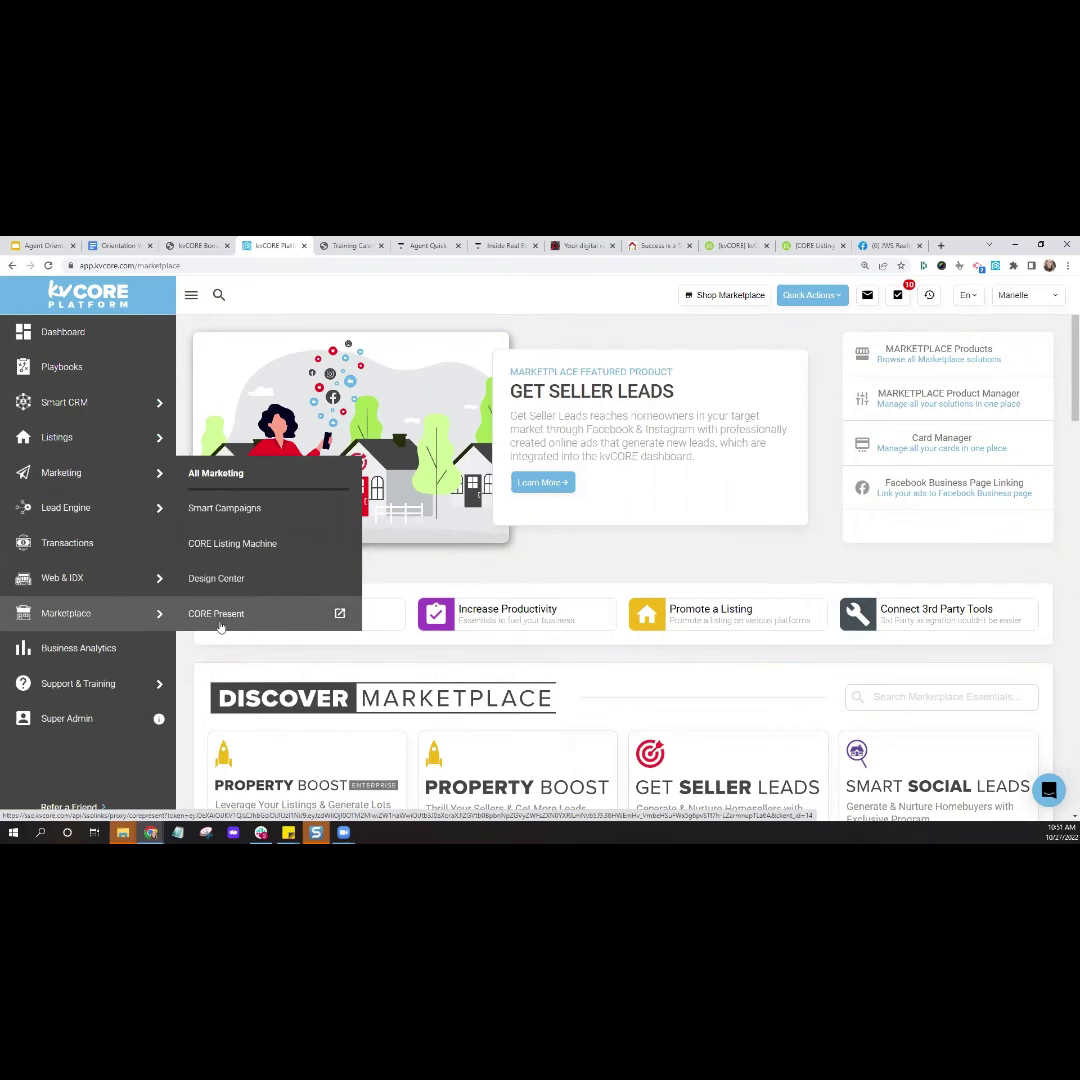
{"action": "left_click", "coordinate": [235, 559]}
{"action": "left_click", "coordinate": [235, 559]}
{"action": "left_click", "coordinate": [235, 559]}
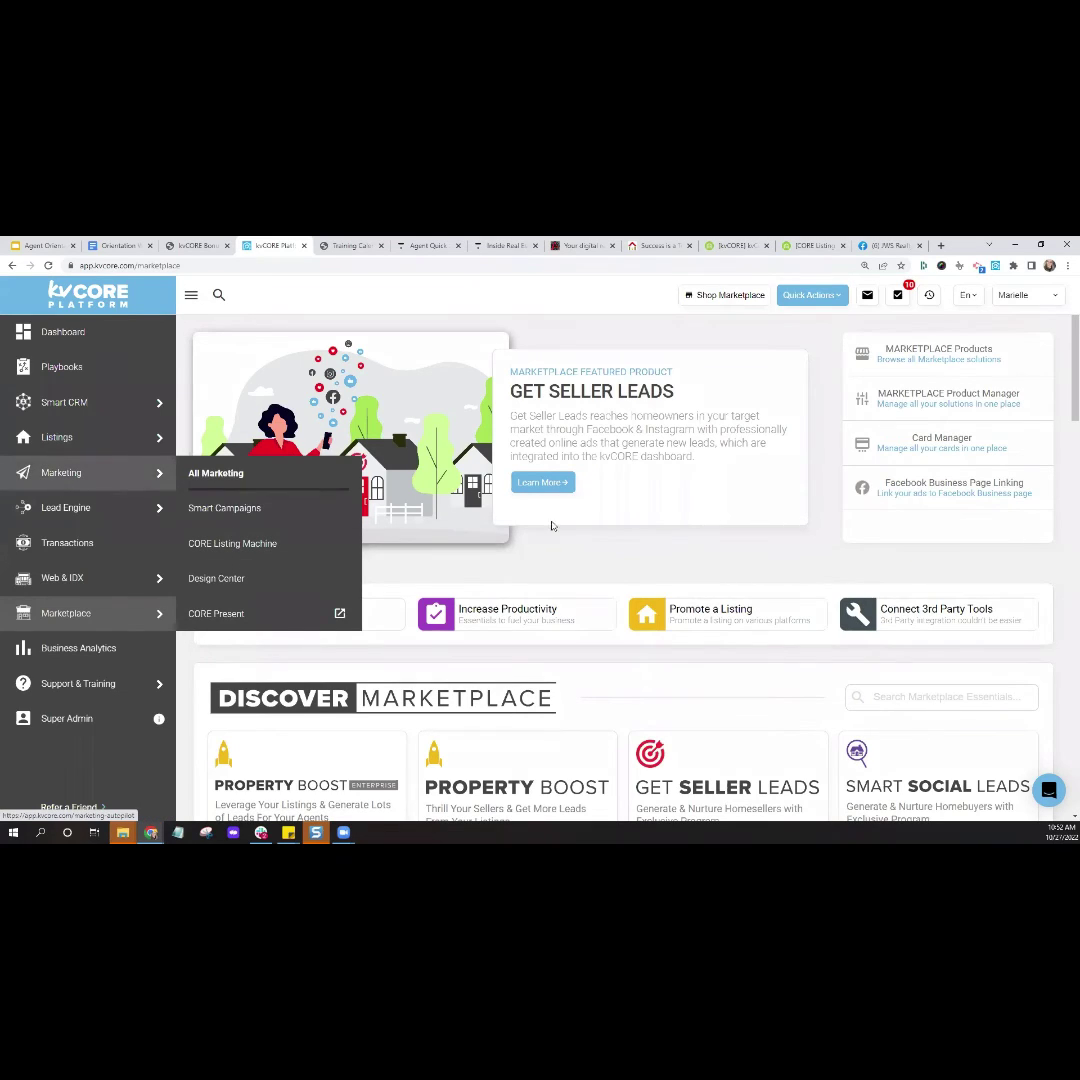
Examine the Discover Marketplace catalog, from Property Boost and lead generation products to coaching sessions and third-party integrations
{"action": "scroll", "coordinate": [606, 536], "scroll_direction": "down", "scroll_amount": 2}
{"action": "scroll", "coordinate": [606, 536], "scroll_direction": "down", "scroll_amount": 3}
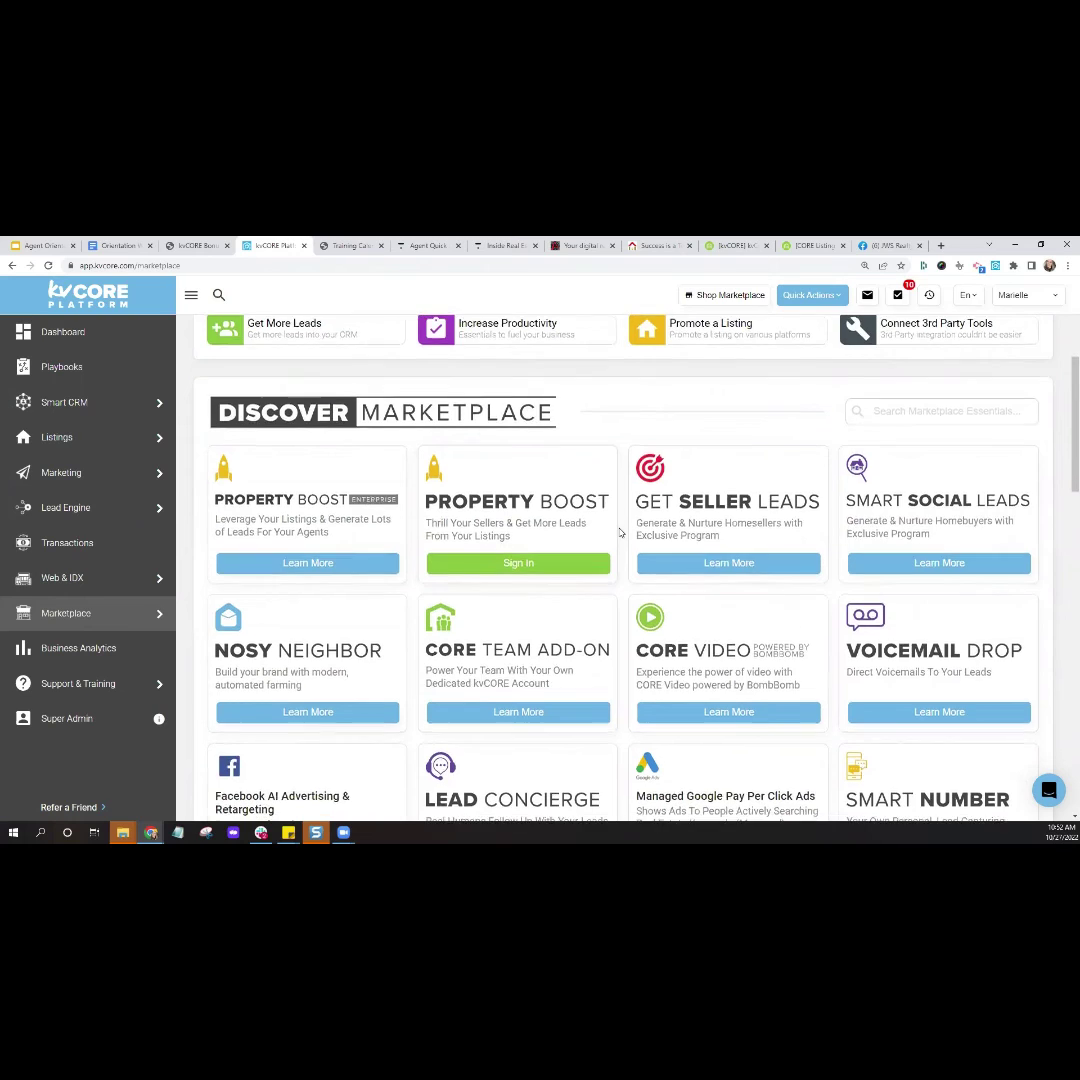
{"action": "scroll", "coordinate": [618, 527], "scroll_direction": "down", "scroll_amount": 3}
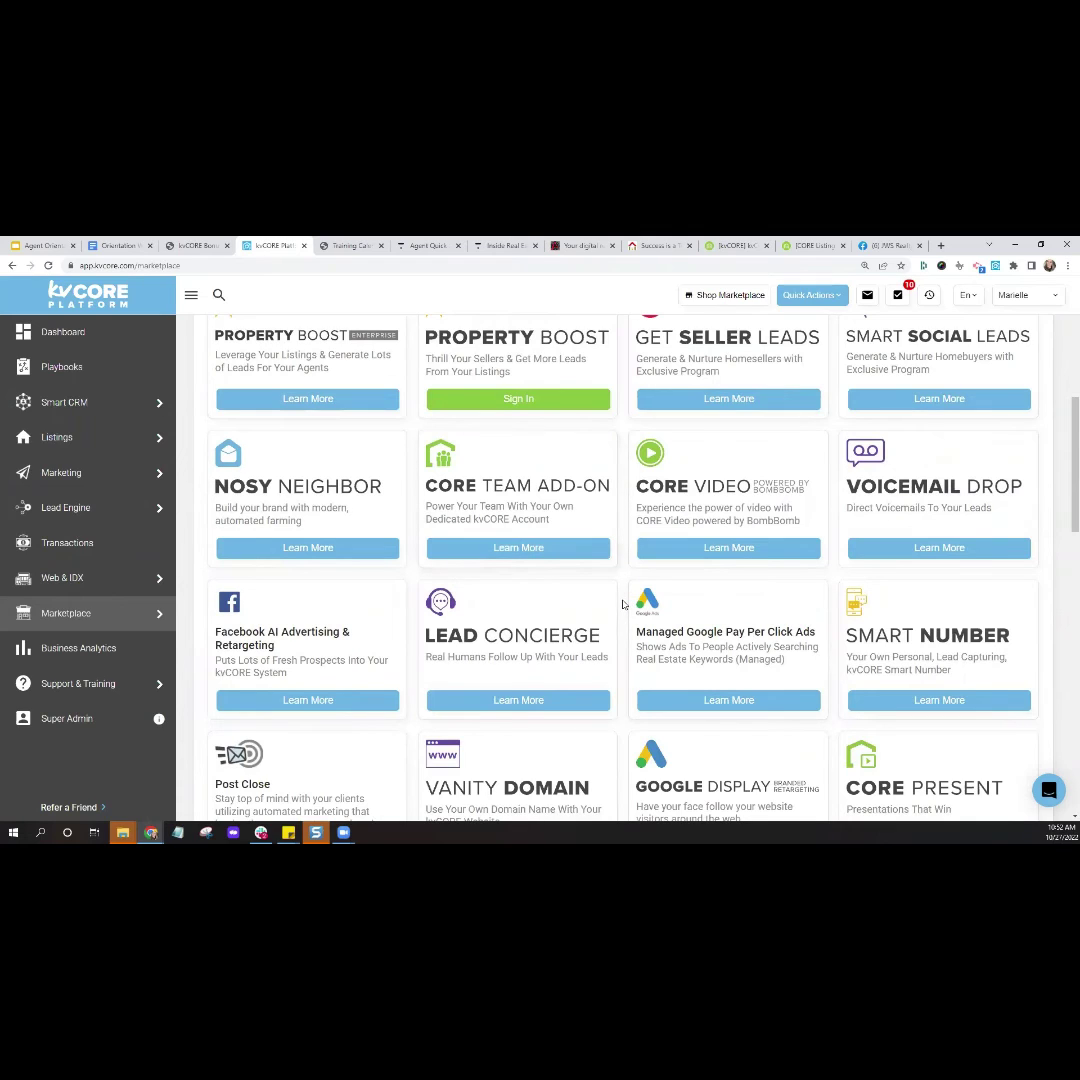
{"action": "left_click", "coordinate": [523, 350]}
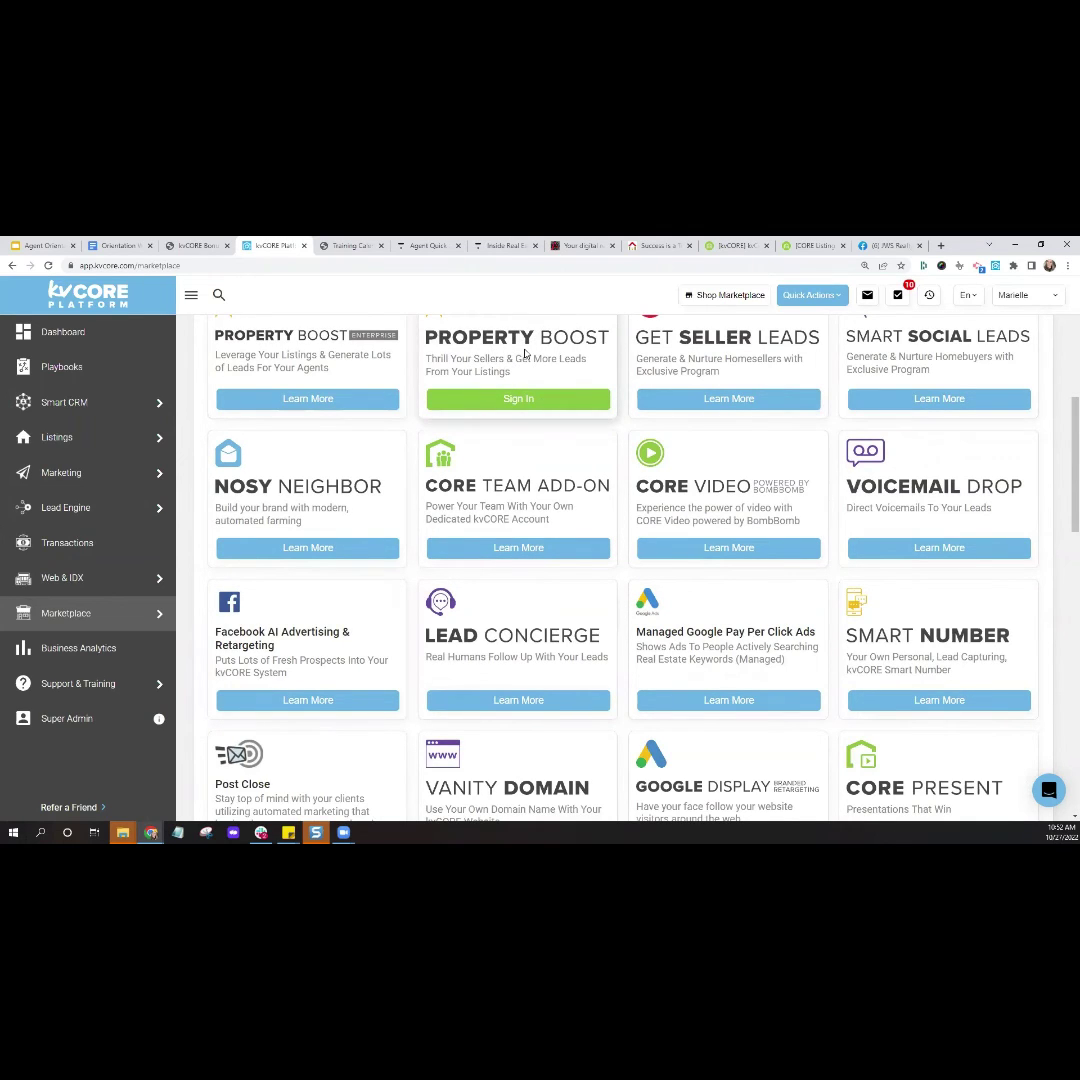
{"action": "scroll", "coordinate": [620, 488], "scroll_direction": "down", "scroll_amount": 2}
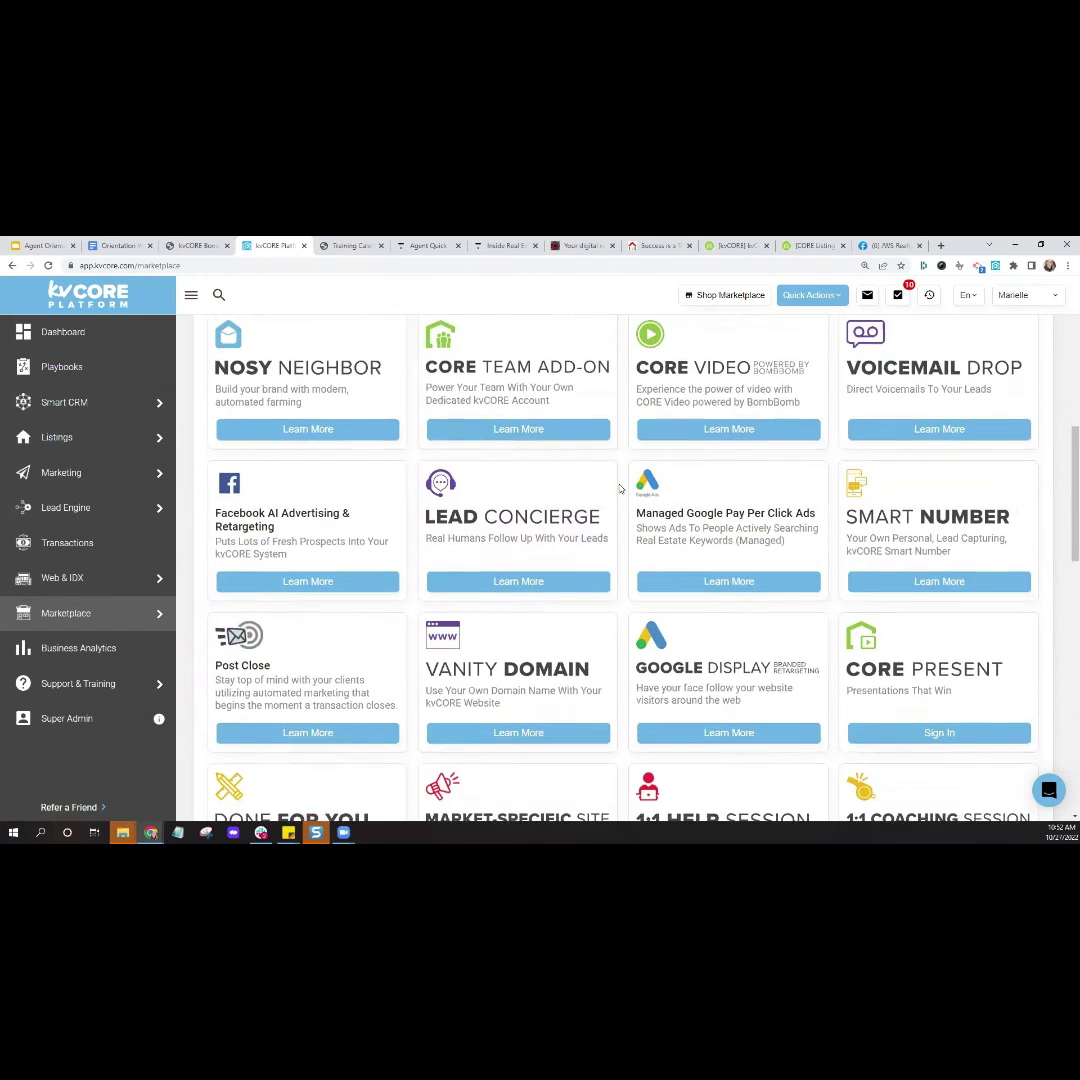
{"action": "scroll", "coordinate": [620, 488], "scroll_direction": "down", "scroll_amount": 5}
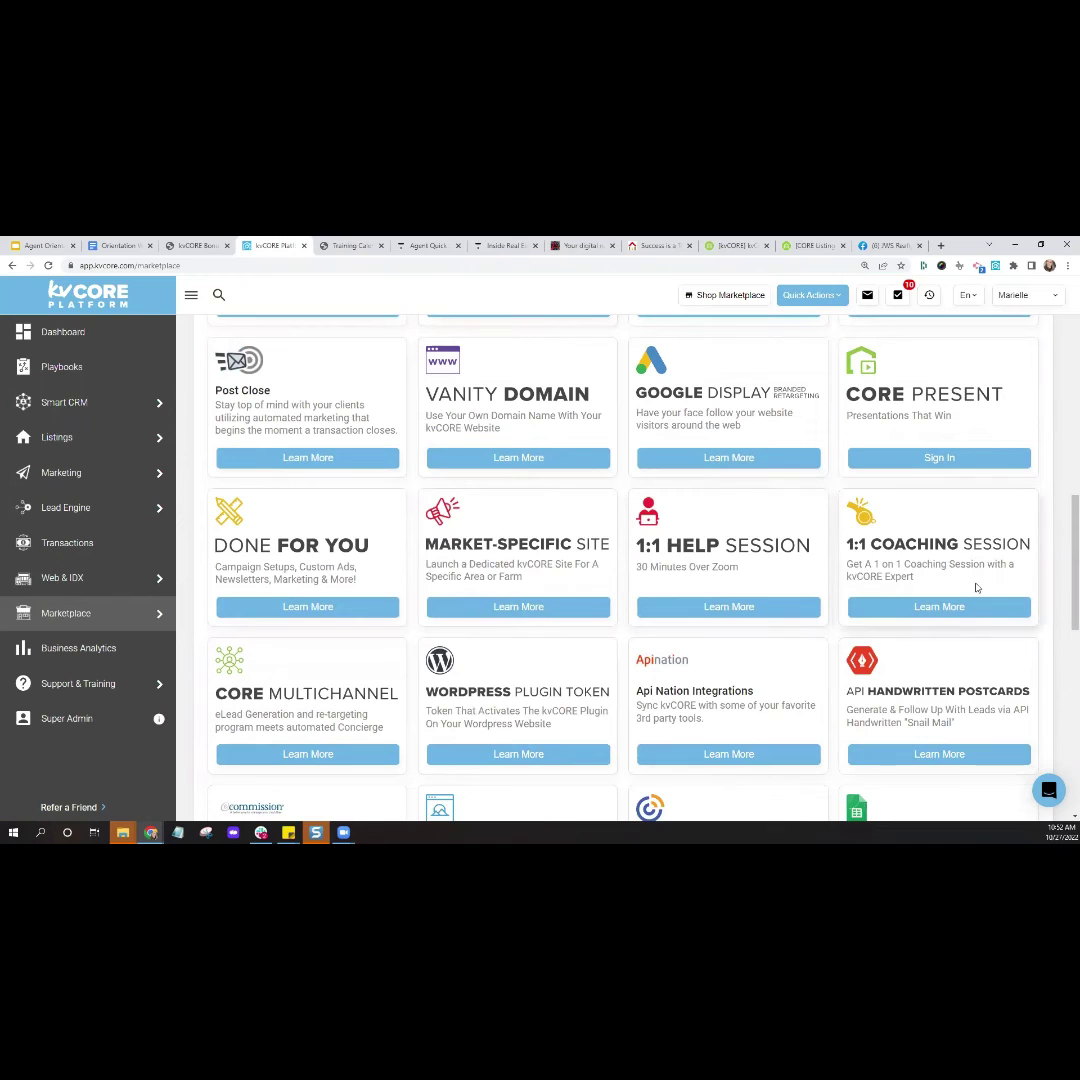
{"action": "scroll", "coordinate": [978, 600], "scroll_direction": "down", "scroll_amount": 2}
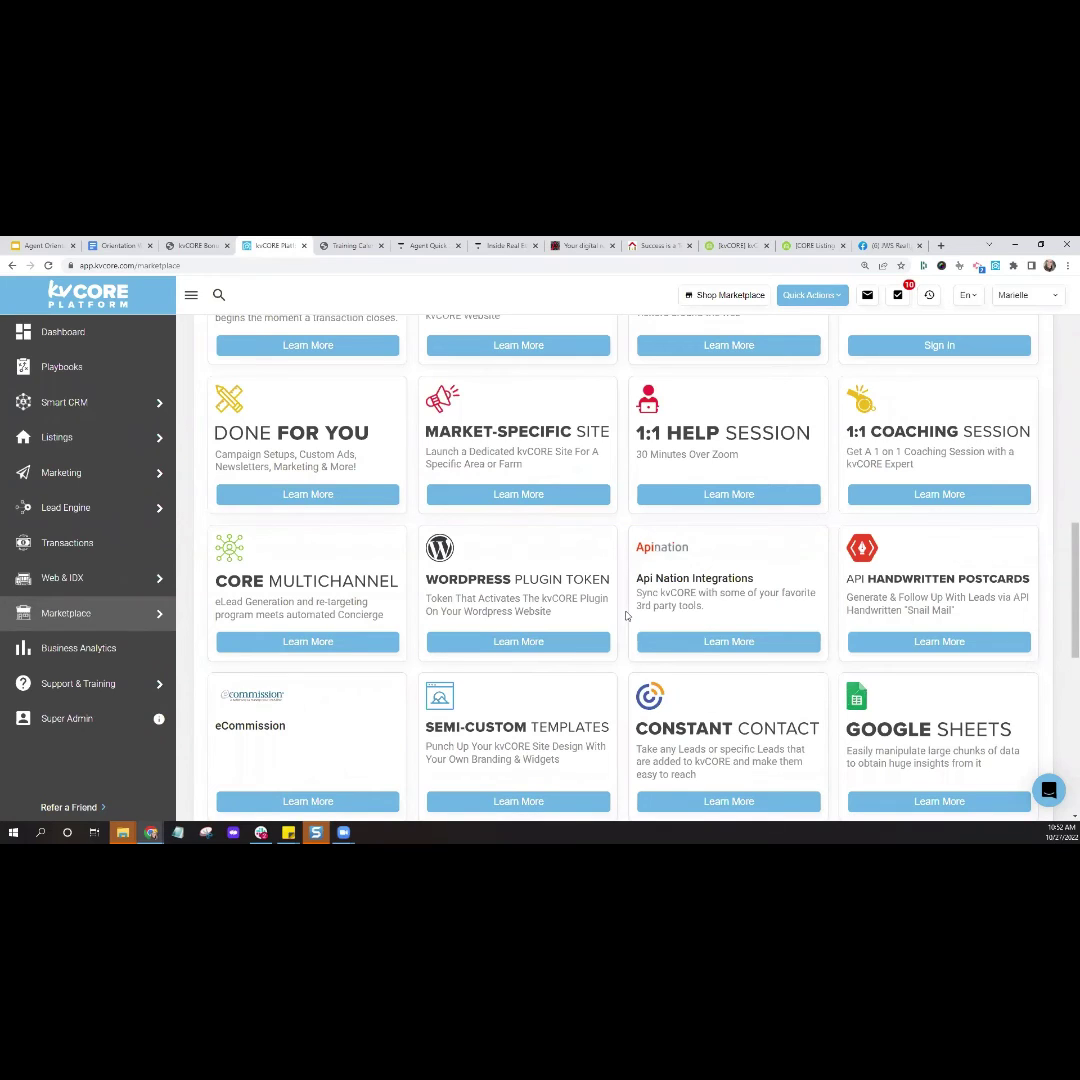
Open the Business Analytics pipeline and show the Support & Training resources and the in-app help messenger
{"action": "mouse_move", "coordinate": [72, 630]}
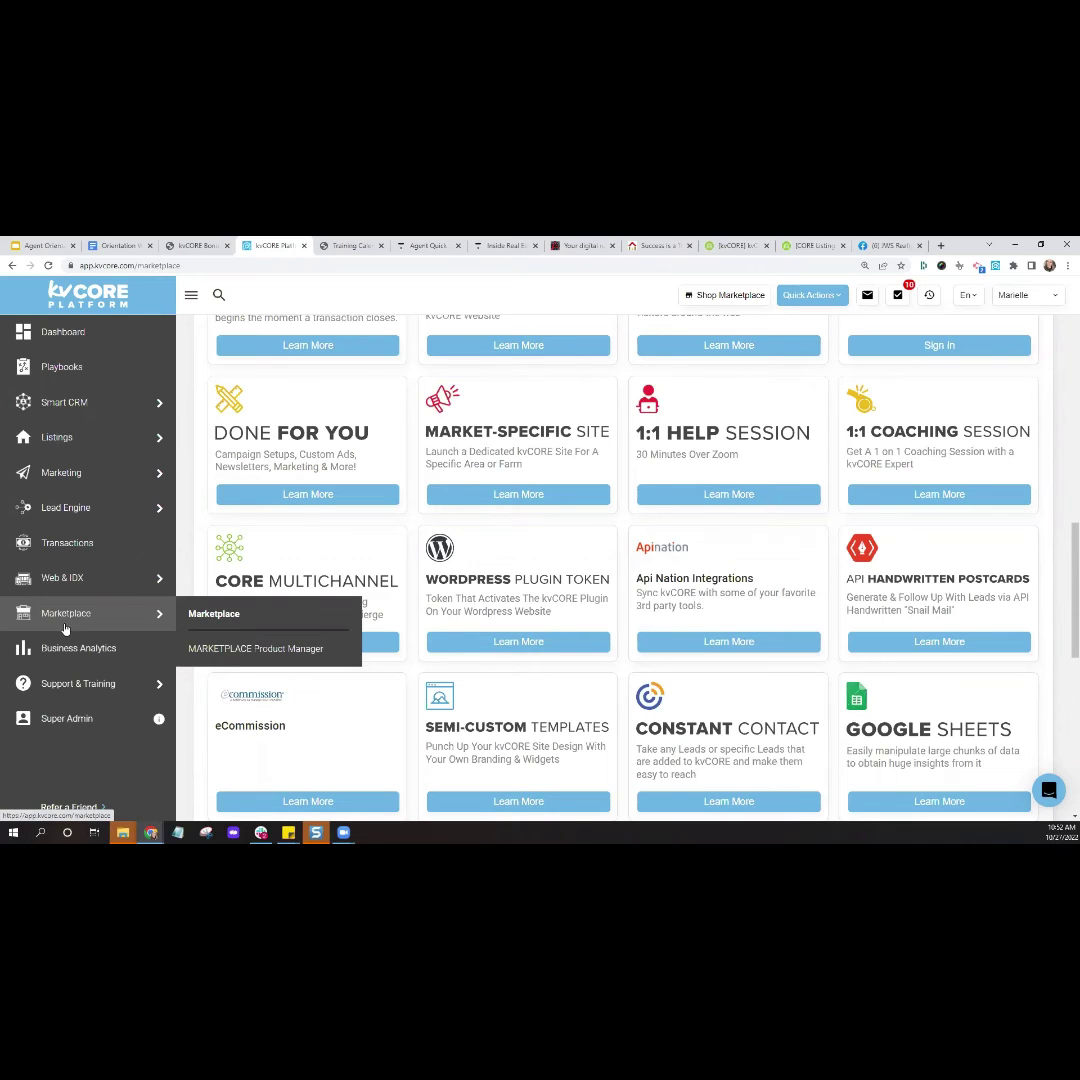
{"action": "left_click", "coordinate": [67, 652]}
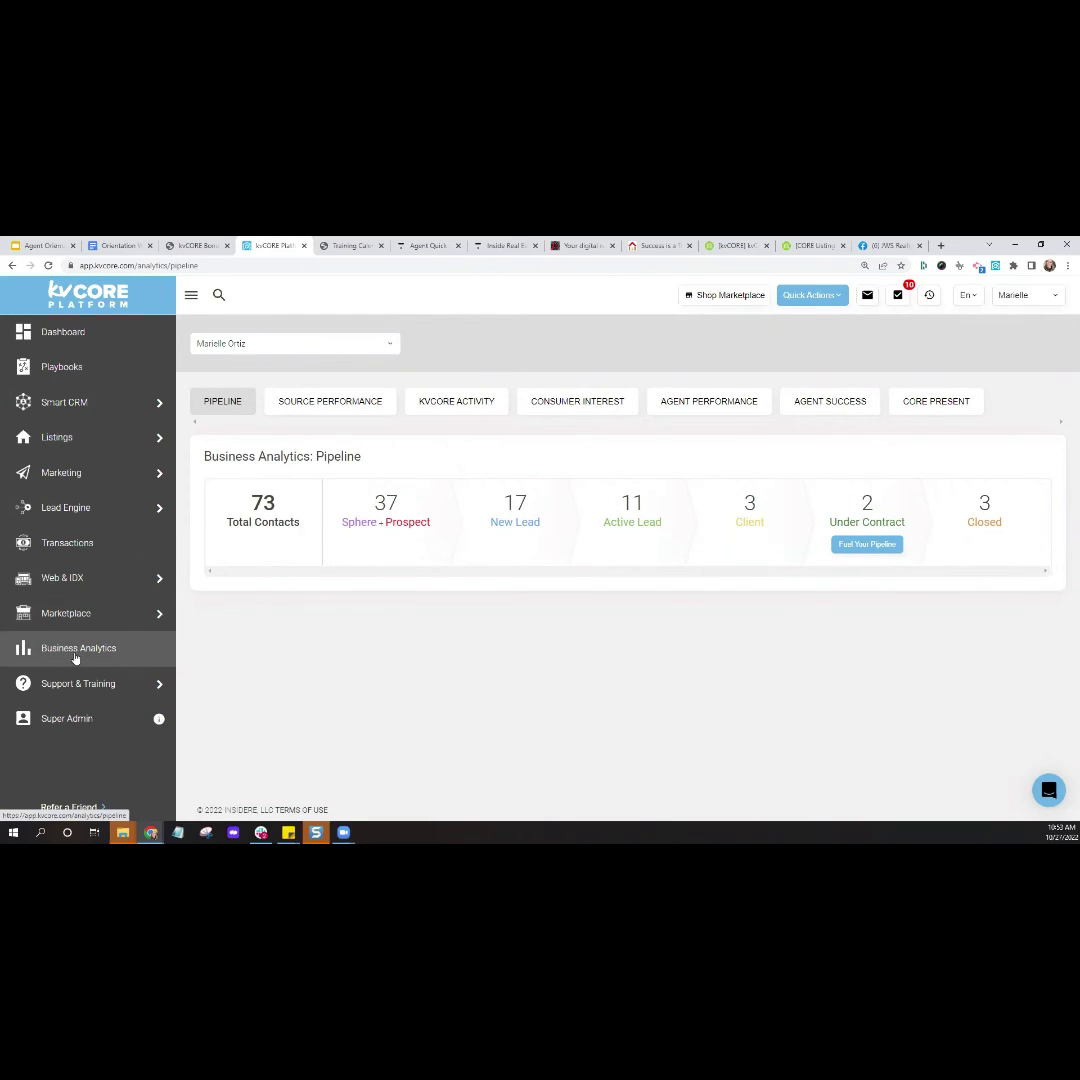
{"action": "mouse_move", "coordinate": [80, 699]}
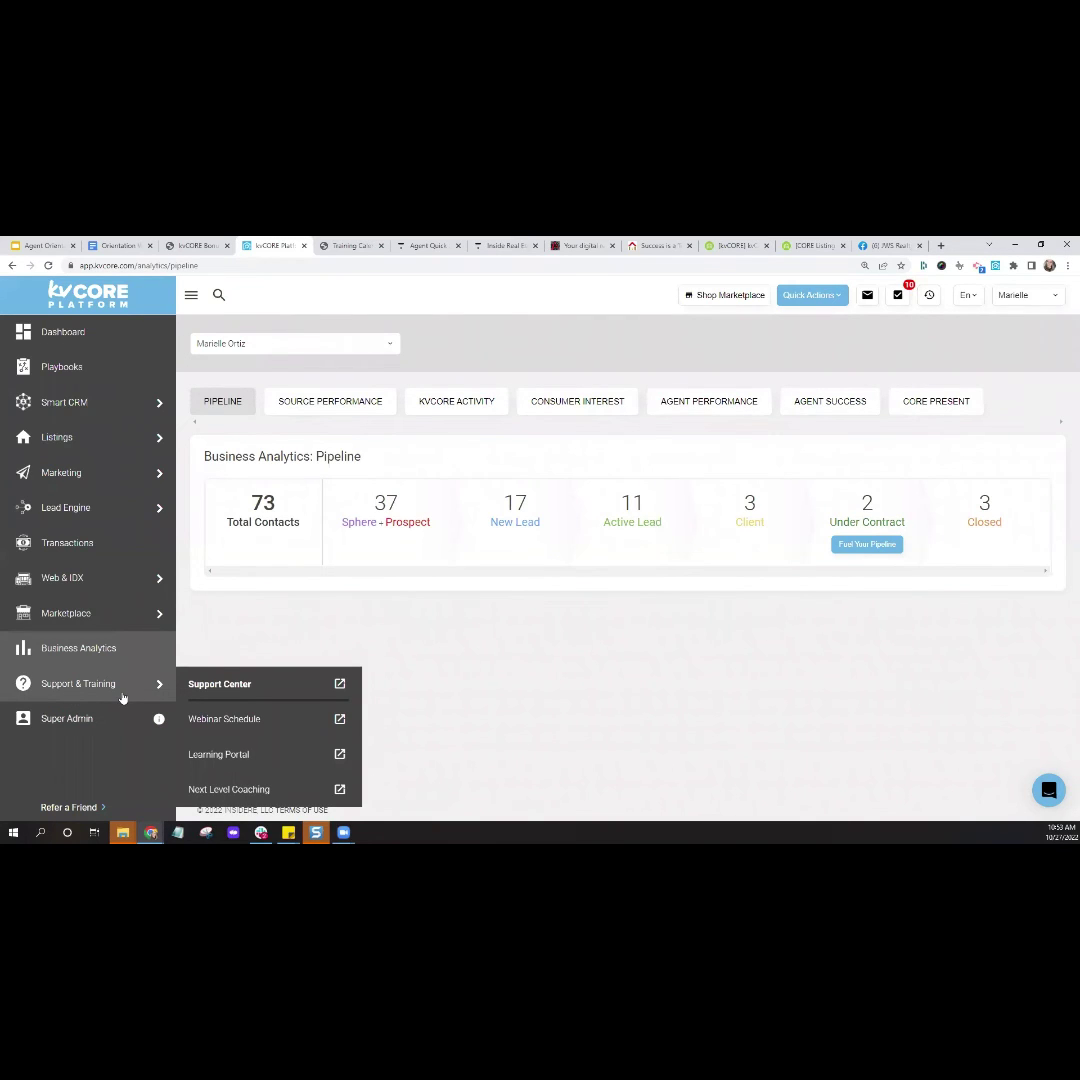
{"action": "left_click", "coordinate": [225, 697]}
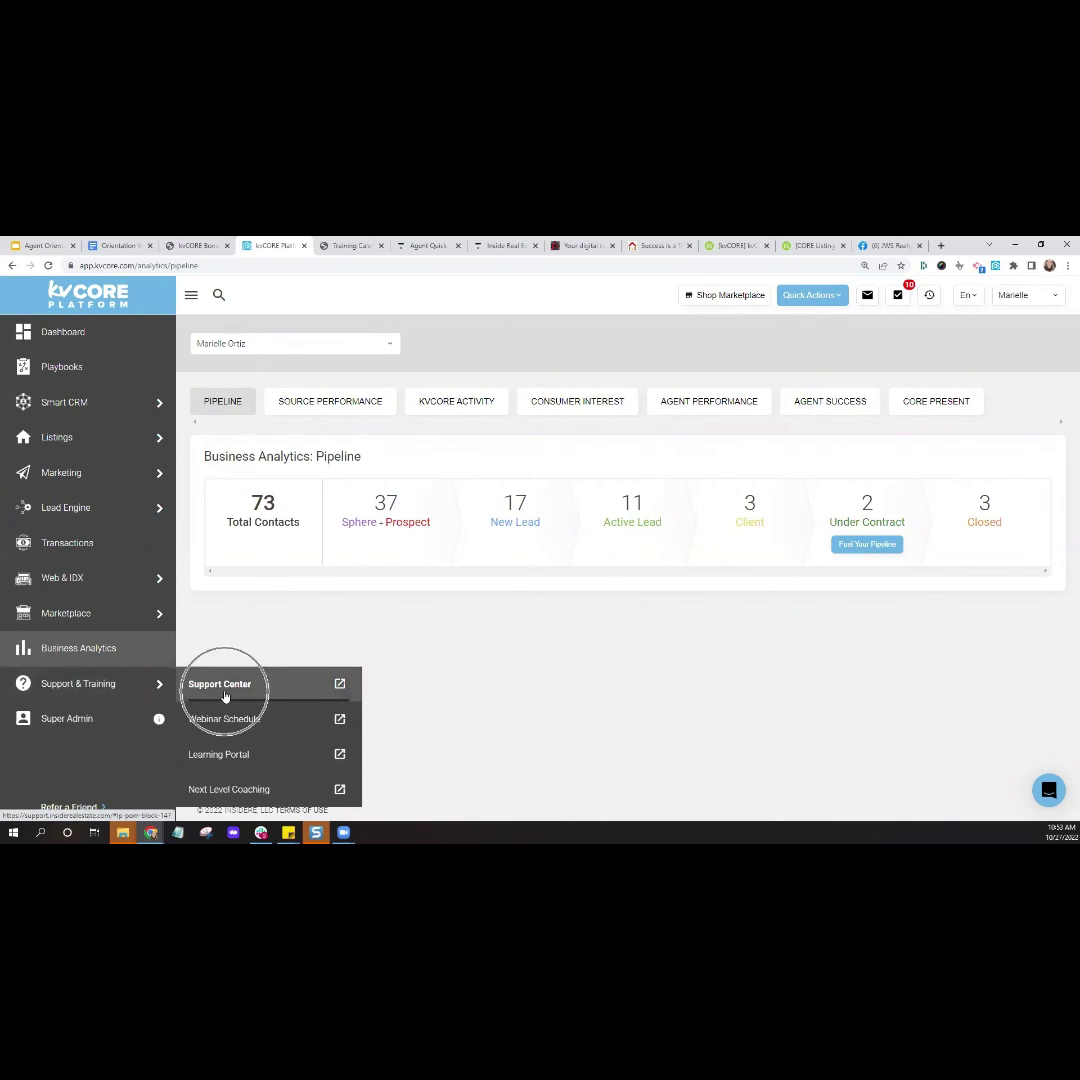
{"action": "left_click", "coordinate": [1049, 790]}
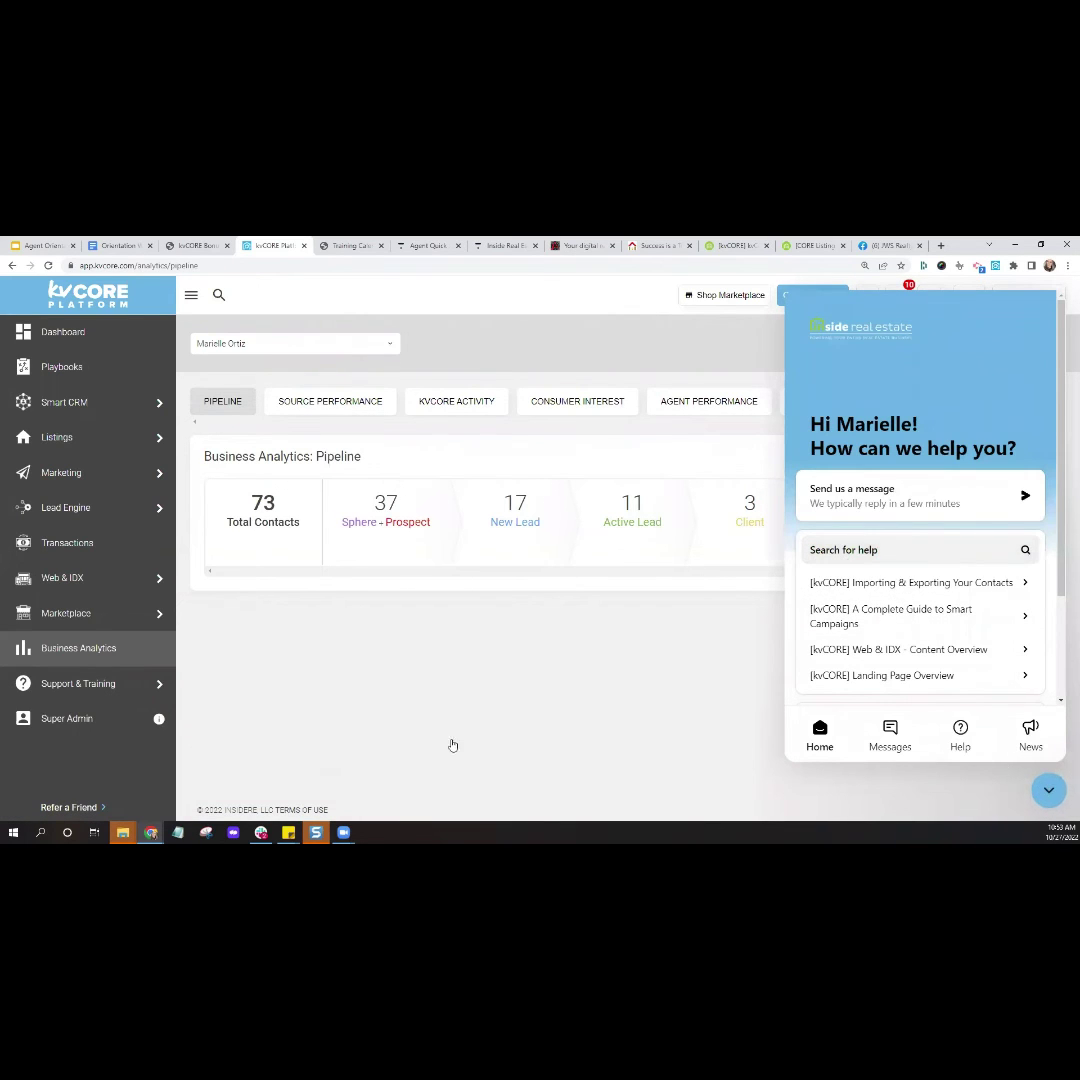
{"action": "left_click", "coordinate": [111, 690]}
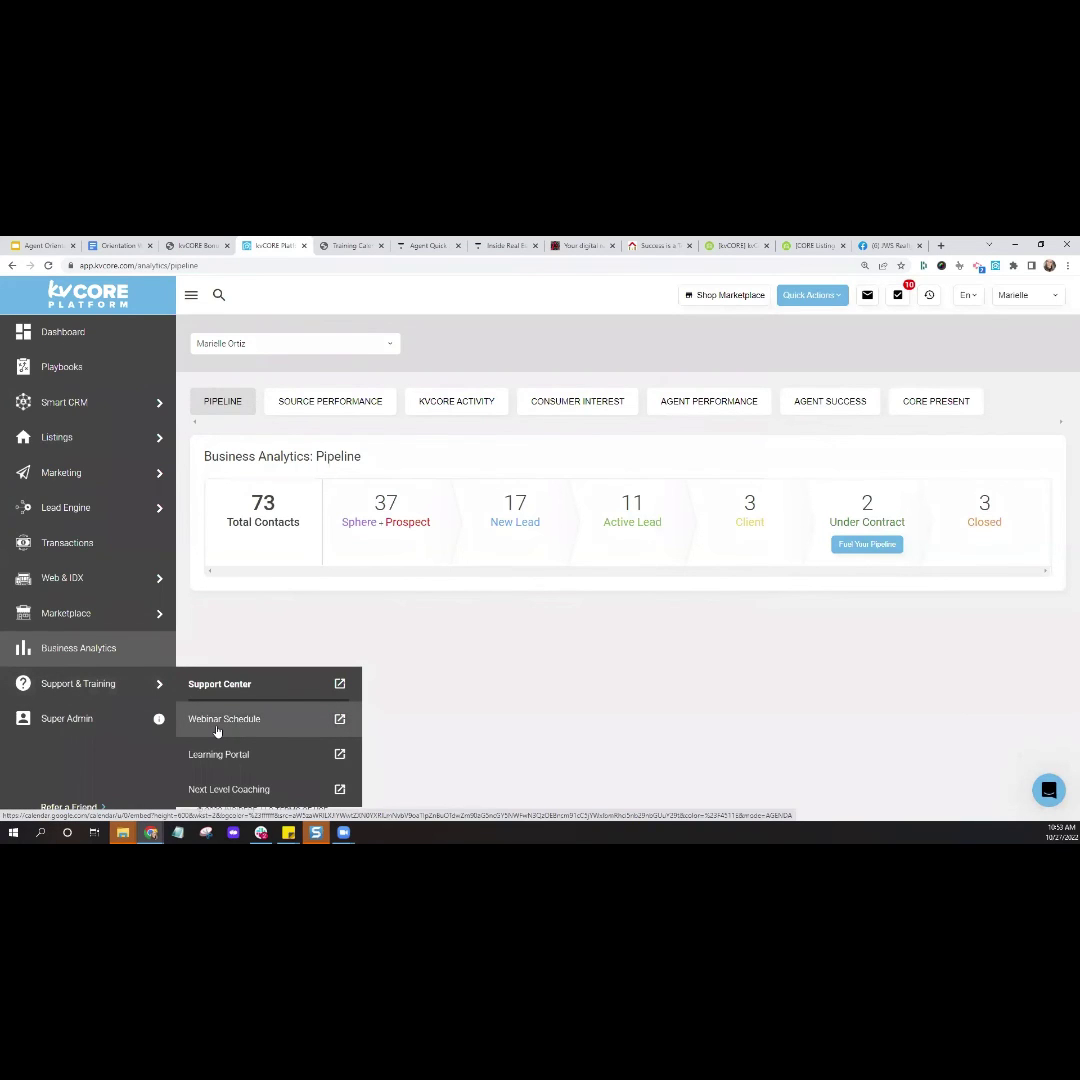
{"action": "left_click", "coordinate": [227, 767]}
{"action": "left_click", "coordinate": [227, 767]}
{"action": "left_click", "coordinate": [227, 767]}
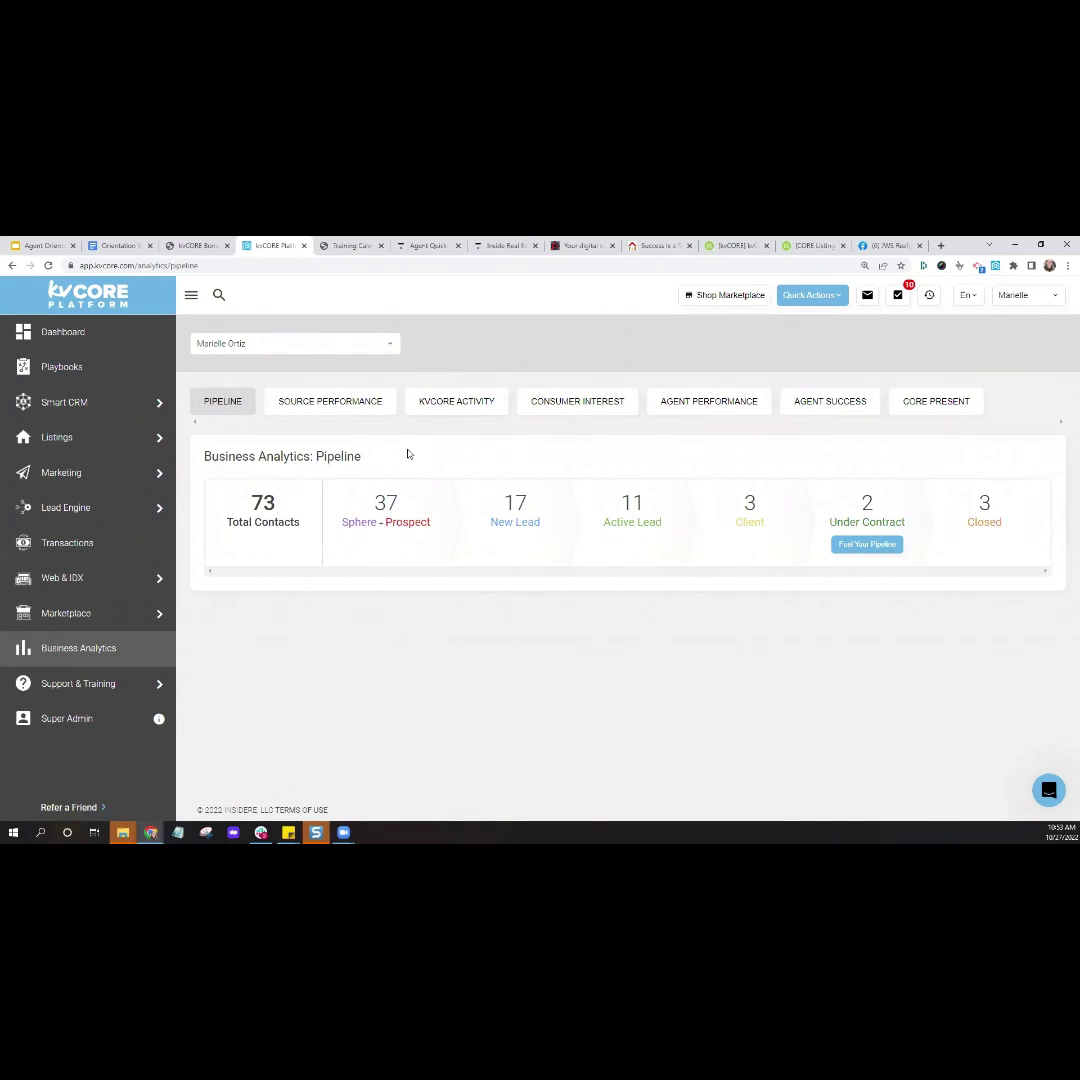
Review the Source Performance and kvCORE Activity reports in Business Analytics
{"action": "left_click", "coordinate": [379, 416]}
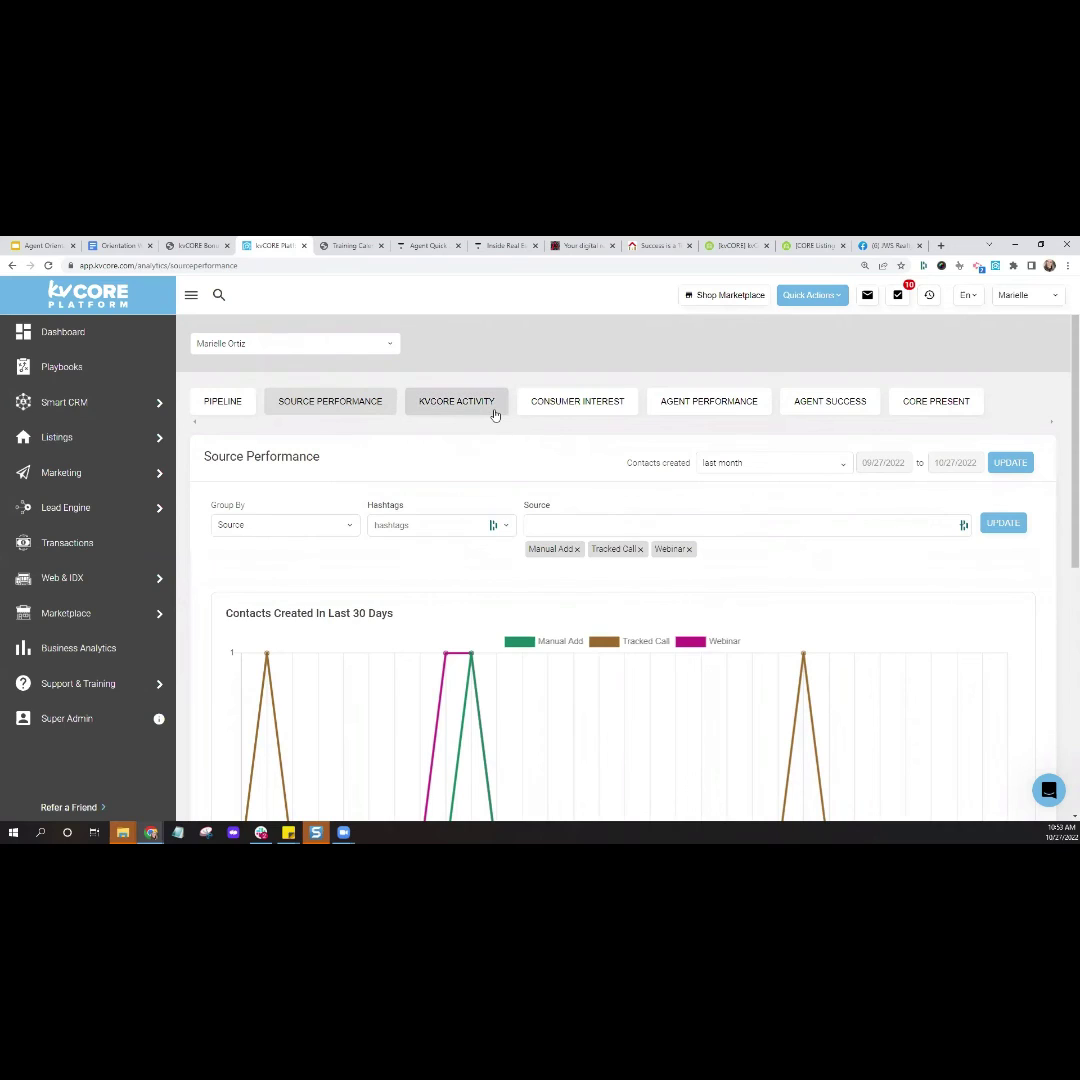
{"action": "left_click", "coordinate": [494, 413]}
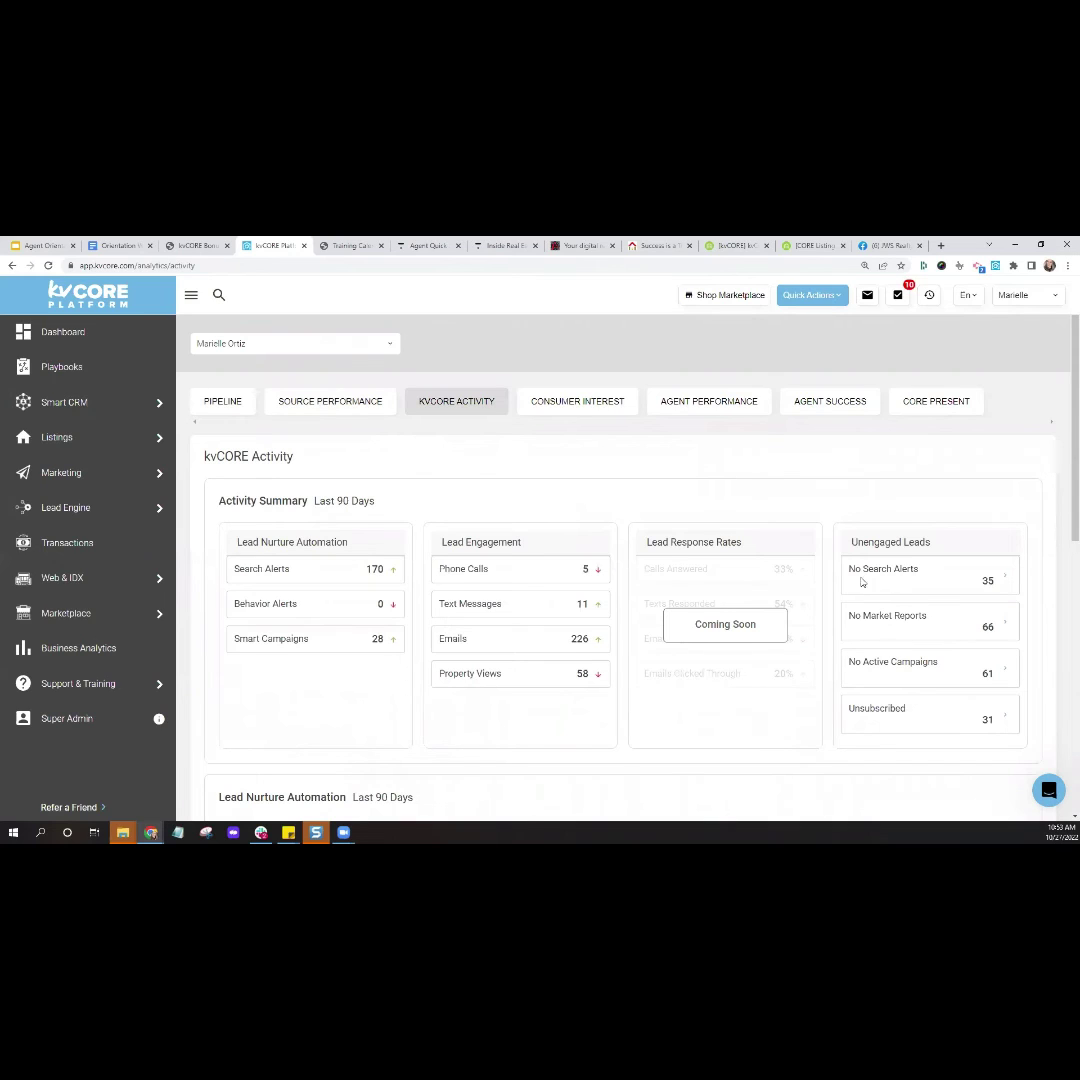
List the unengaged leads with no search alerts in Smart CRM, and return to the Business Analytics pipeline
{"action": "left_click_drag", "start_coordinate": [849, 573], "coordinate": [934, 578]}
{"action": "left_click", "coordinate": [910, 582]}
{"action": "left_click", "coordinate": [1006, 581]}
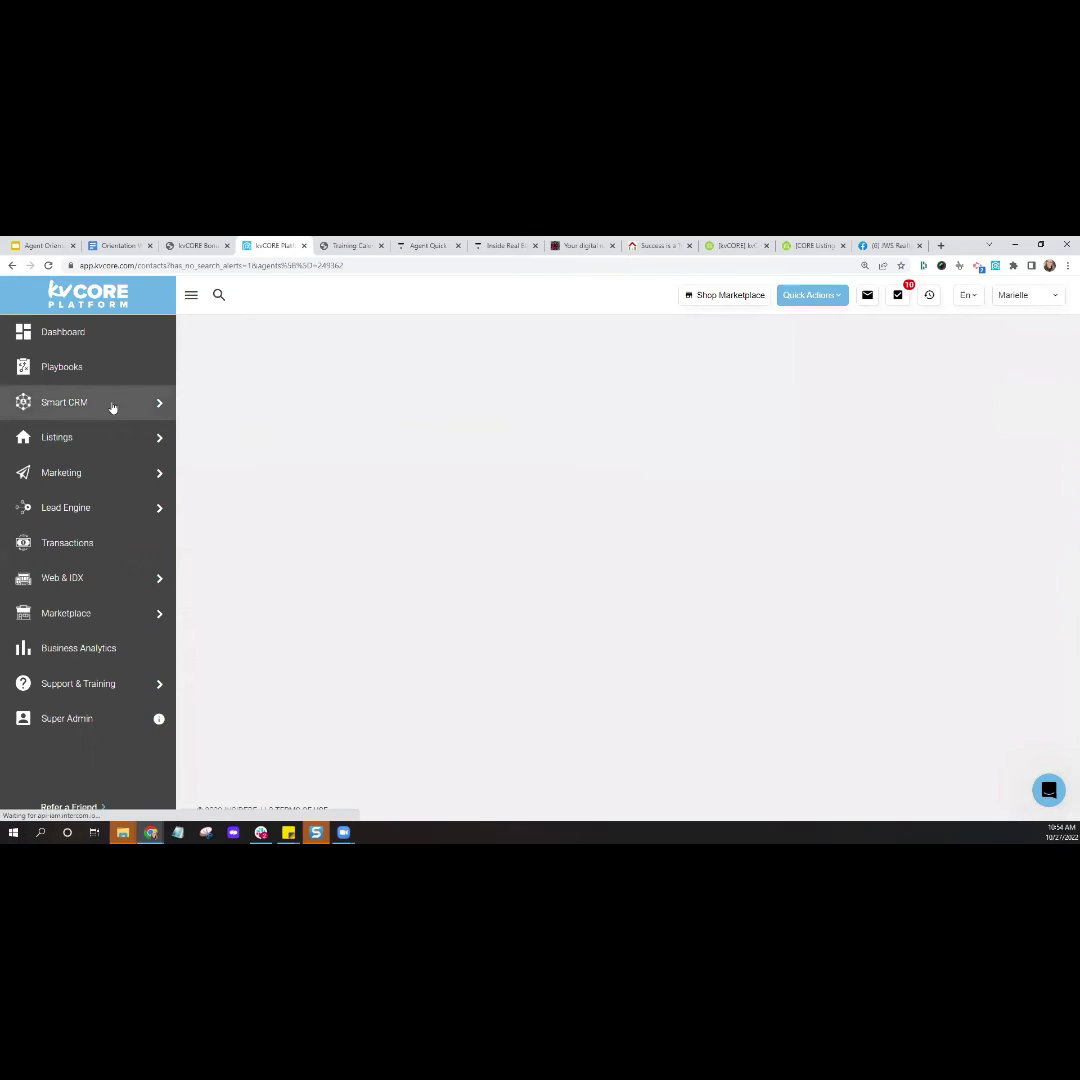
{"action": "mouse_move", "coordinate": [113, 407]}
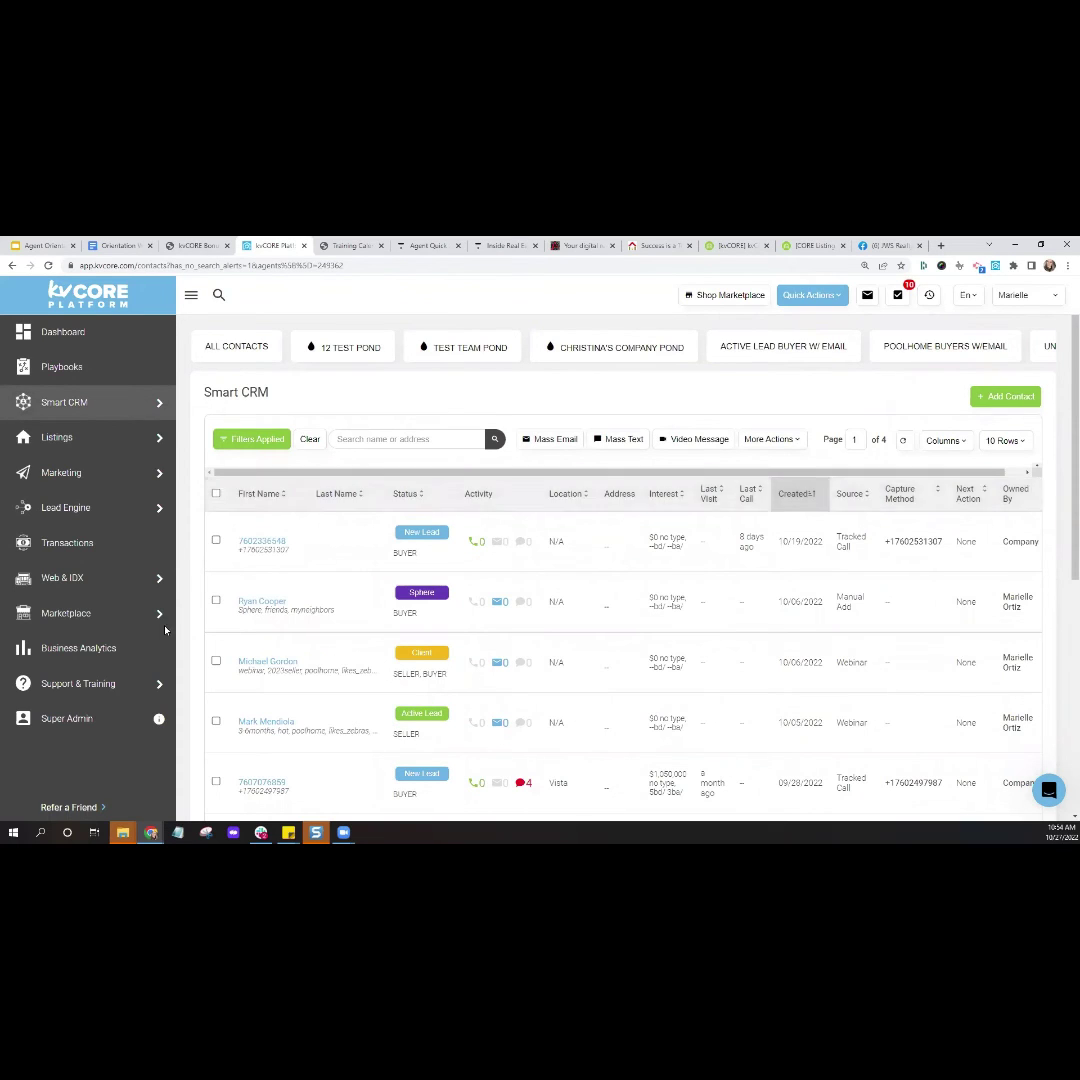
{"action": "left_click", "coordinate": [114, 651]}
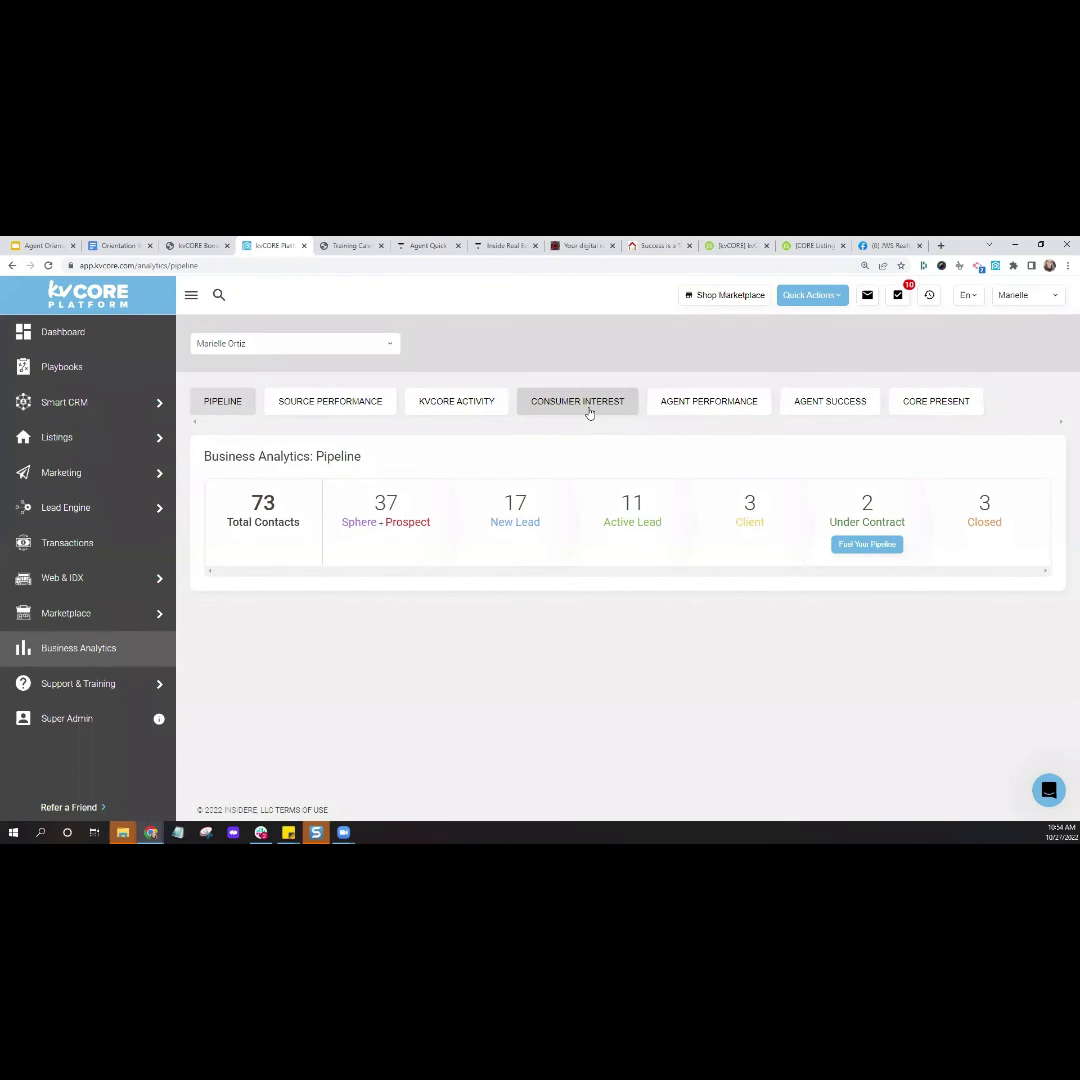
Show the Your Next Steps slide, review the Agent Quick Start curriculum from kvCORE's dashboard training links, and return to the slide
{"action": "left_click", "coordinate": [38, 245]}
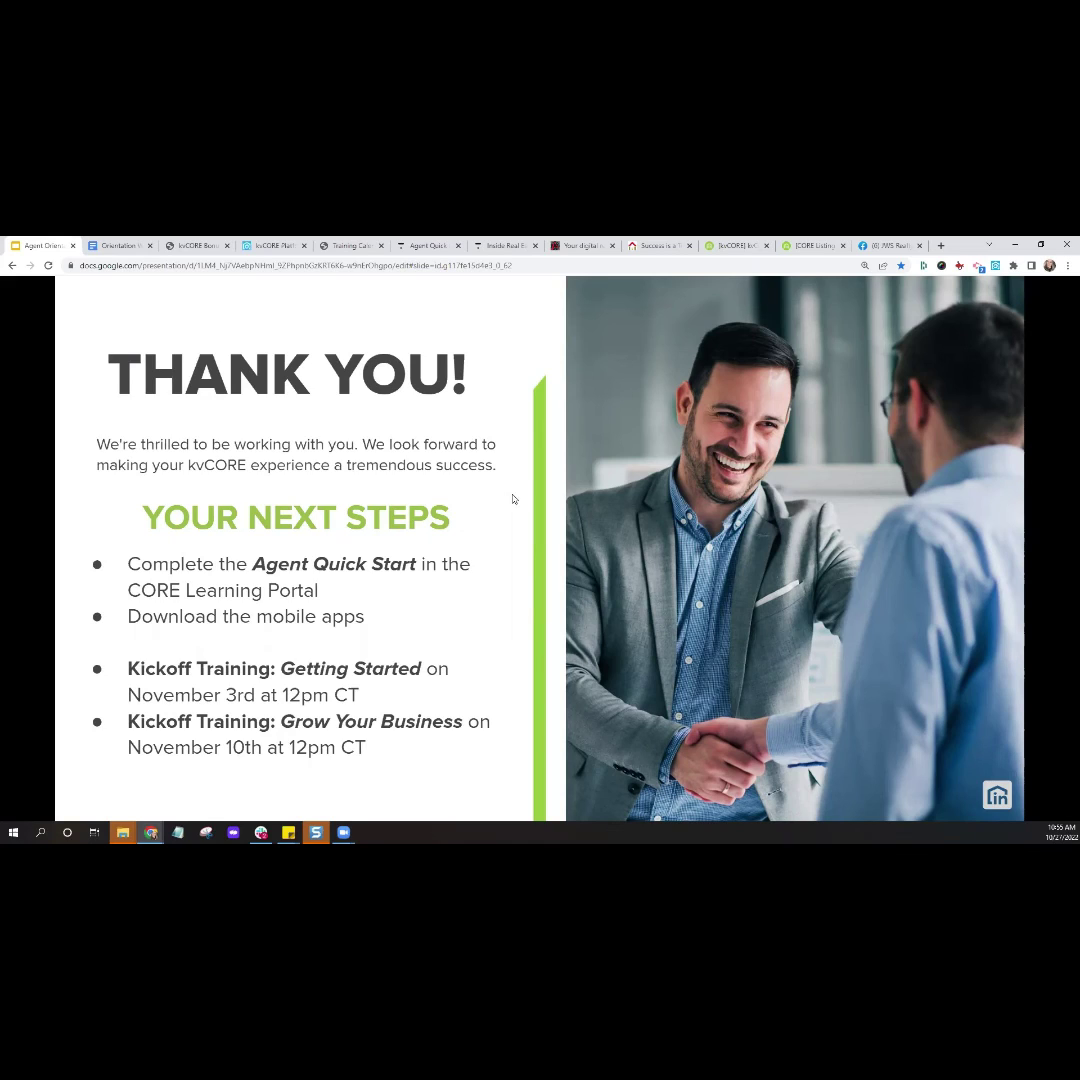
{"action": "left_click", "coordinate": [270, 245]}
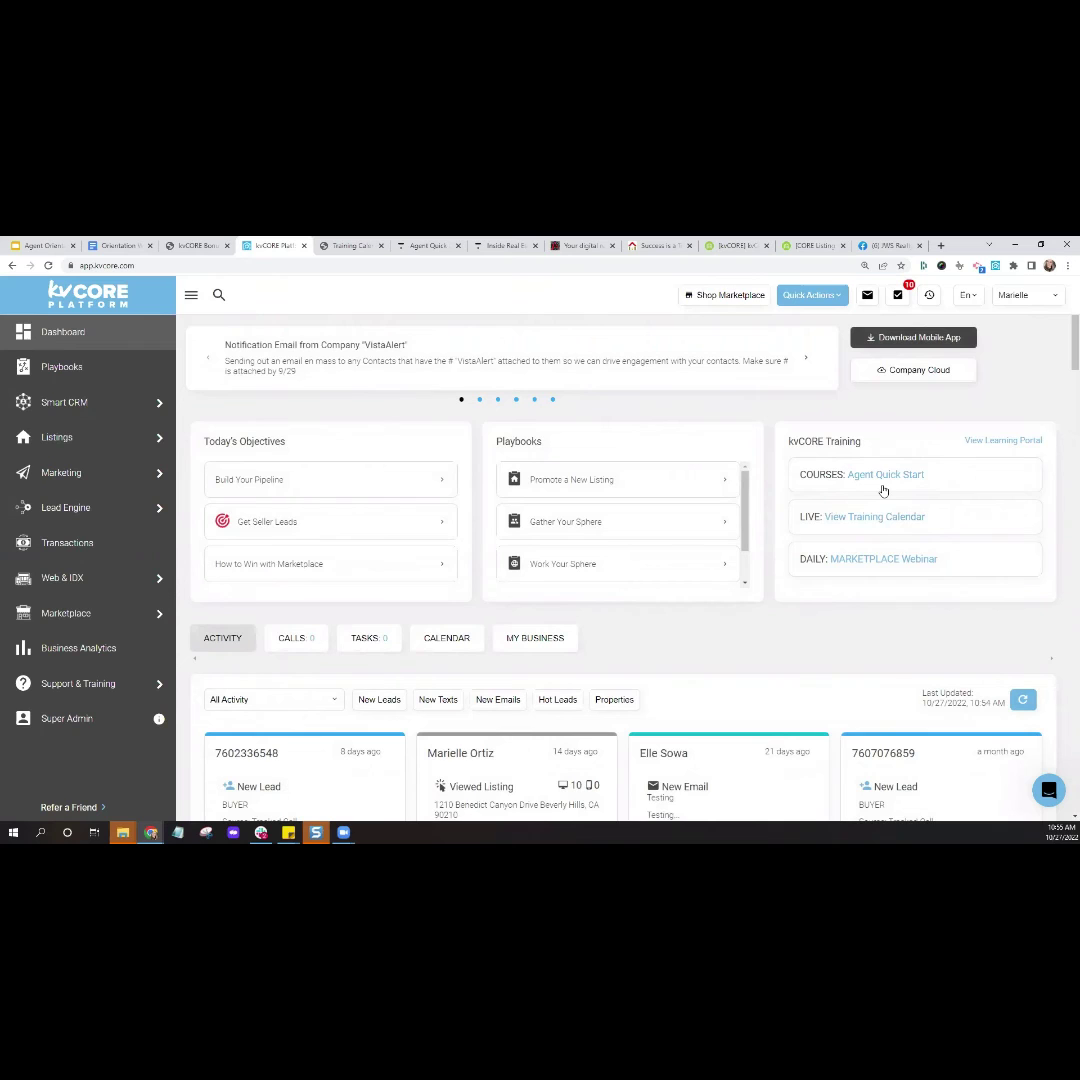
{"action": "left_click", "coordinate": [883, 486]}
{"action": "scroll", "coordinate": [620, 505], "scroll_direction": "down", "scroll_amount": 5}
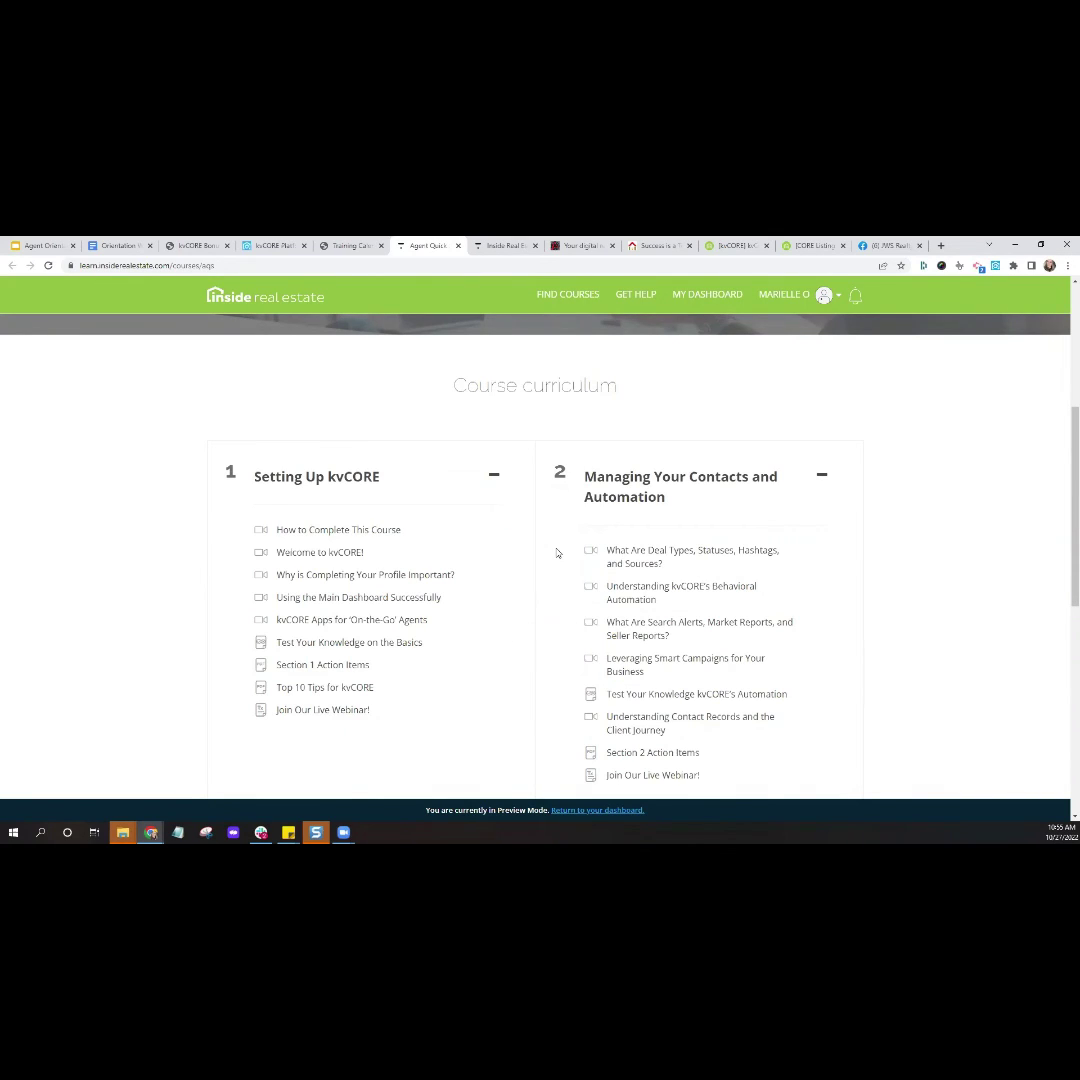
{"action": "left_click", "coordinate": [255, 246]}
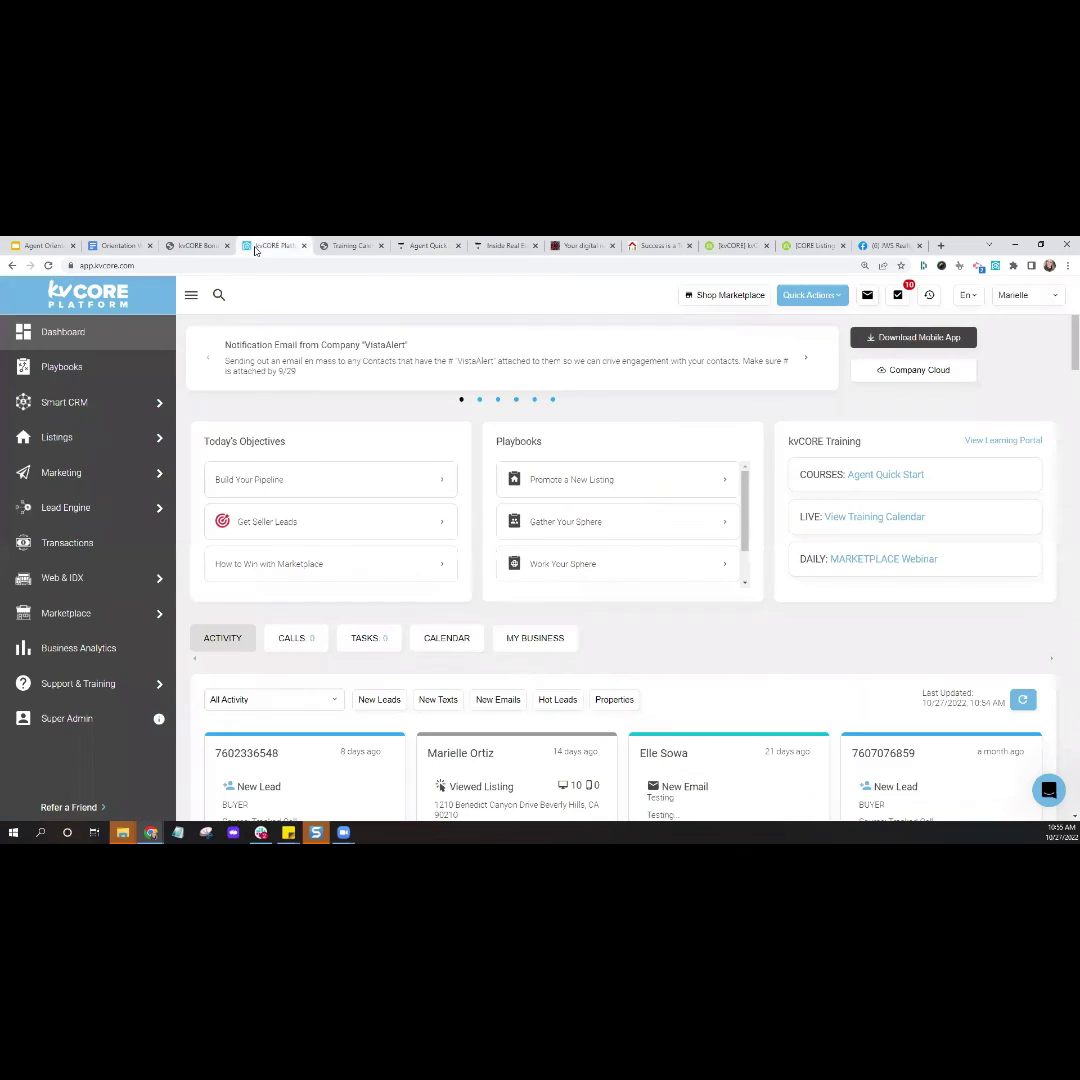
{"action": "left_click", "coordinate": [42, 245]}
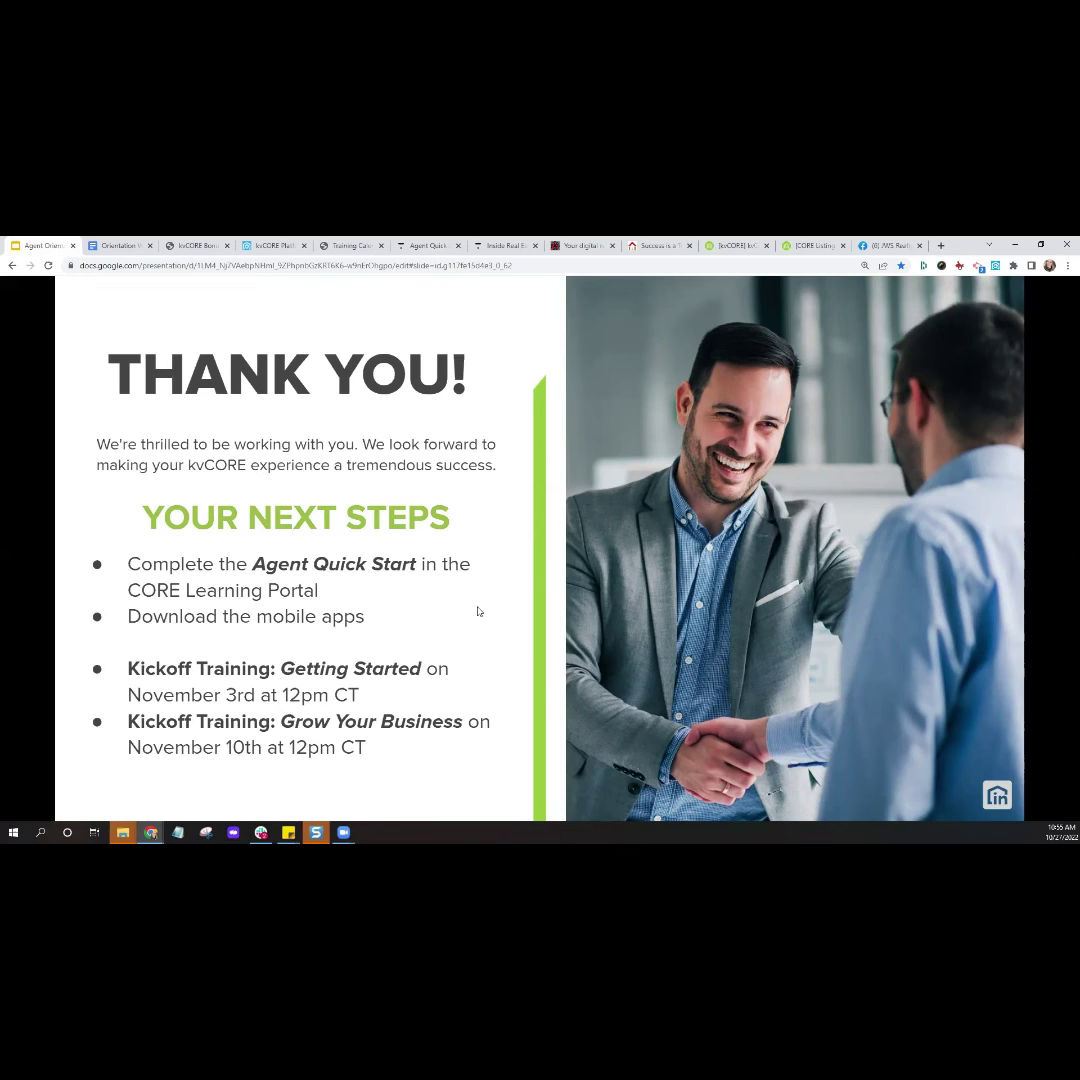
Open kvCORE's mobile app download page, show its iOS and Android links, and return to the next-steps slide
{"action": "left_click", "coordinate": [262, 245]}
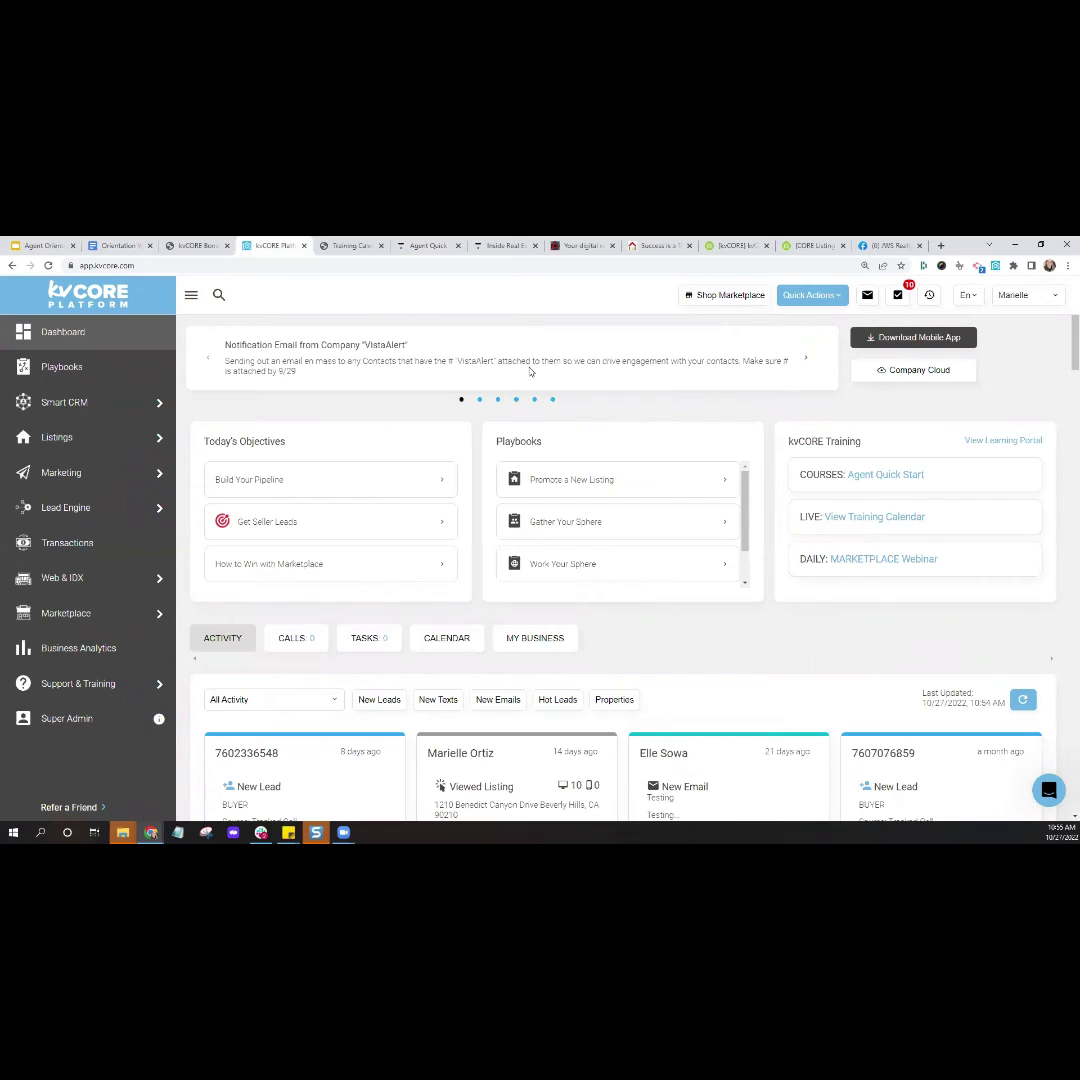
{"action": "left_click", "coordinate": [915, 340]}
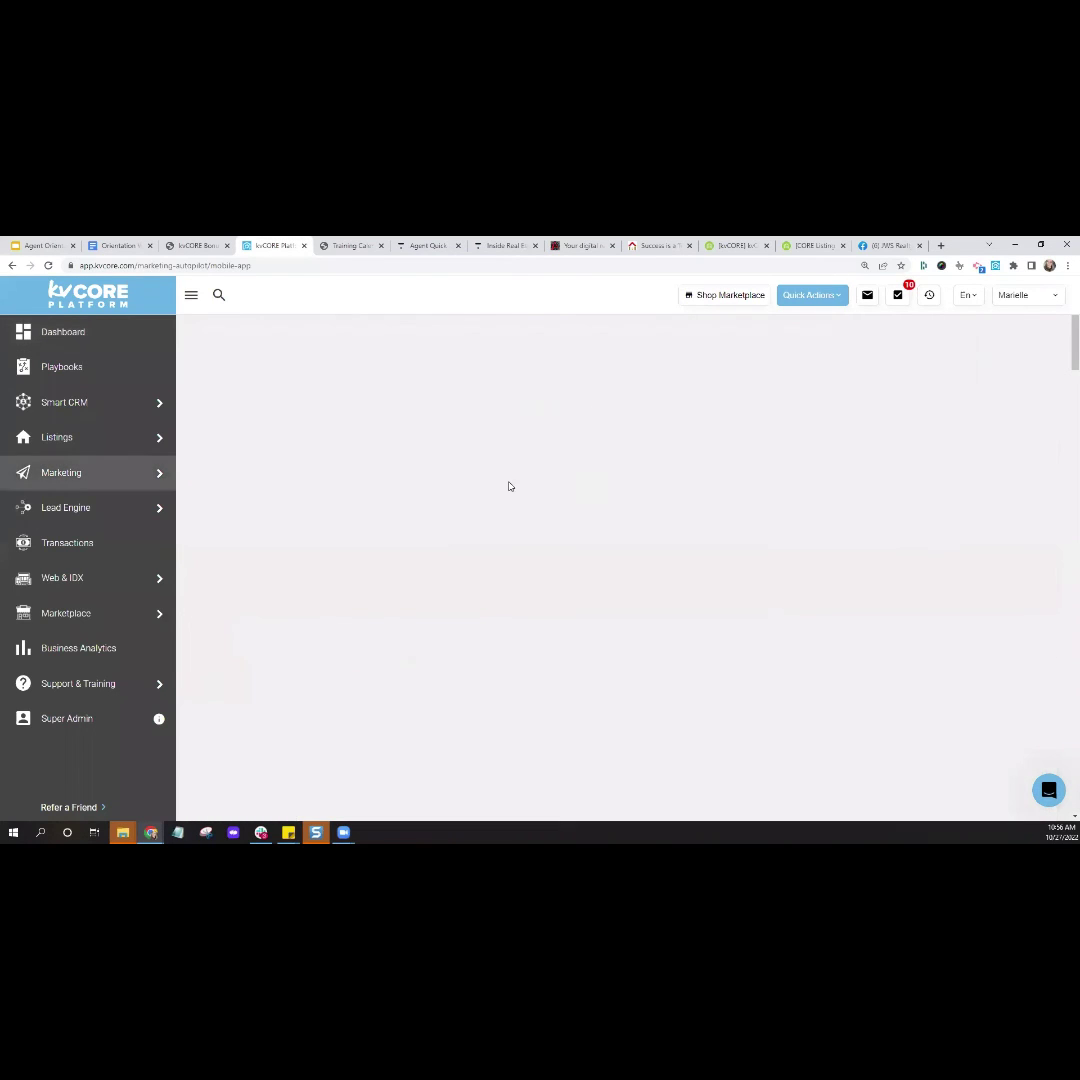
{"action": "scroll", "coordinate": [436, 567], "scroll_direction": "down", "scroll_amount": 3}
{"action": "scroll", "coordinate": [435, 567], "scroll_direction": "down", "scroll_amount": 1}
{"action": "left_click", "coordinate": [248, 614]}
{"action": "left_click", "coordinate": [380, 618]}
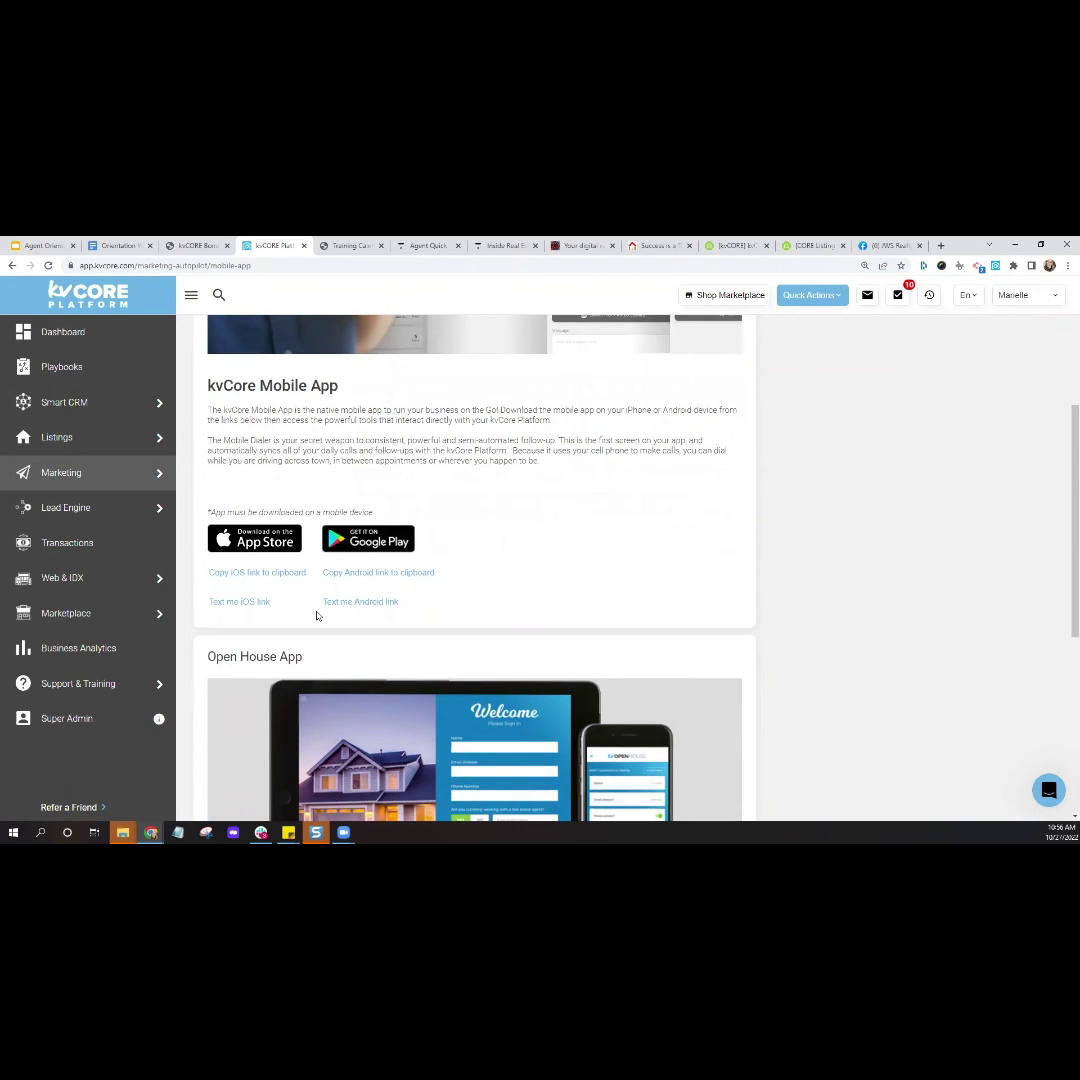
{"action": "left_click", "coordinate": [45, 245]}
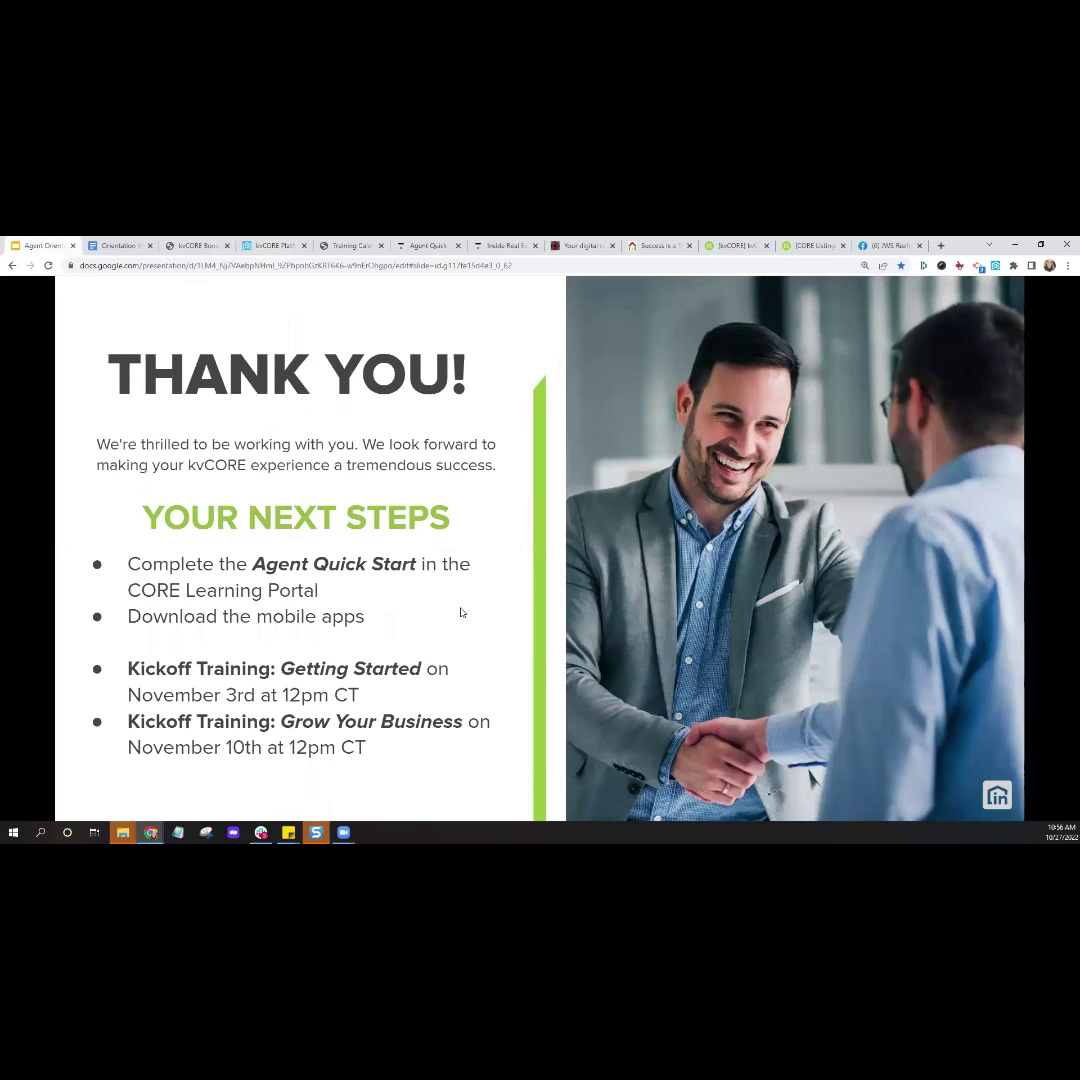